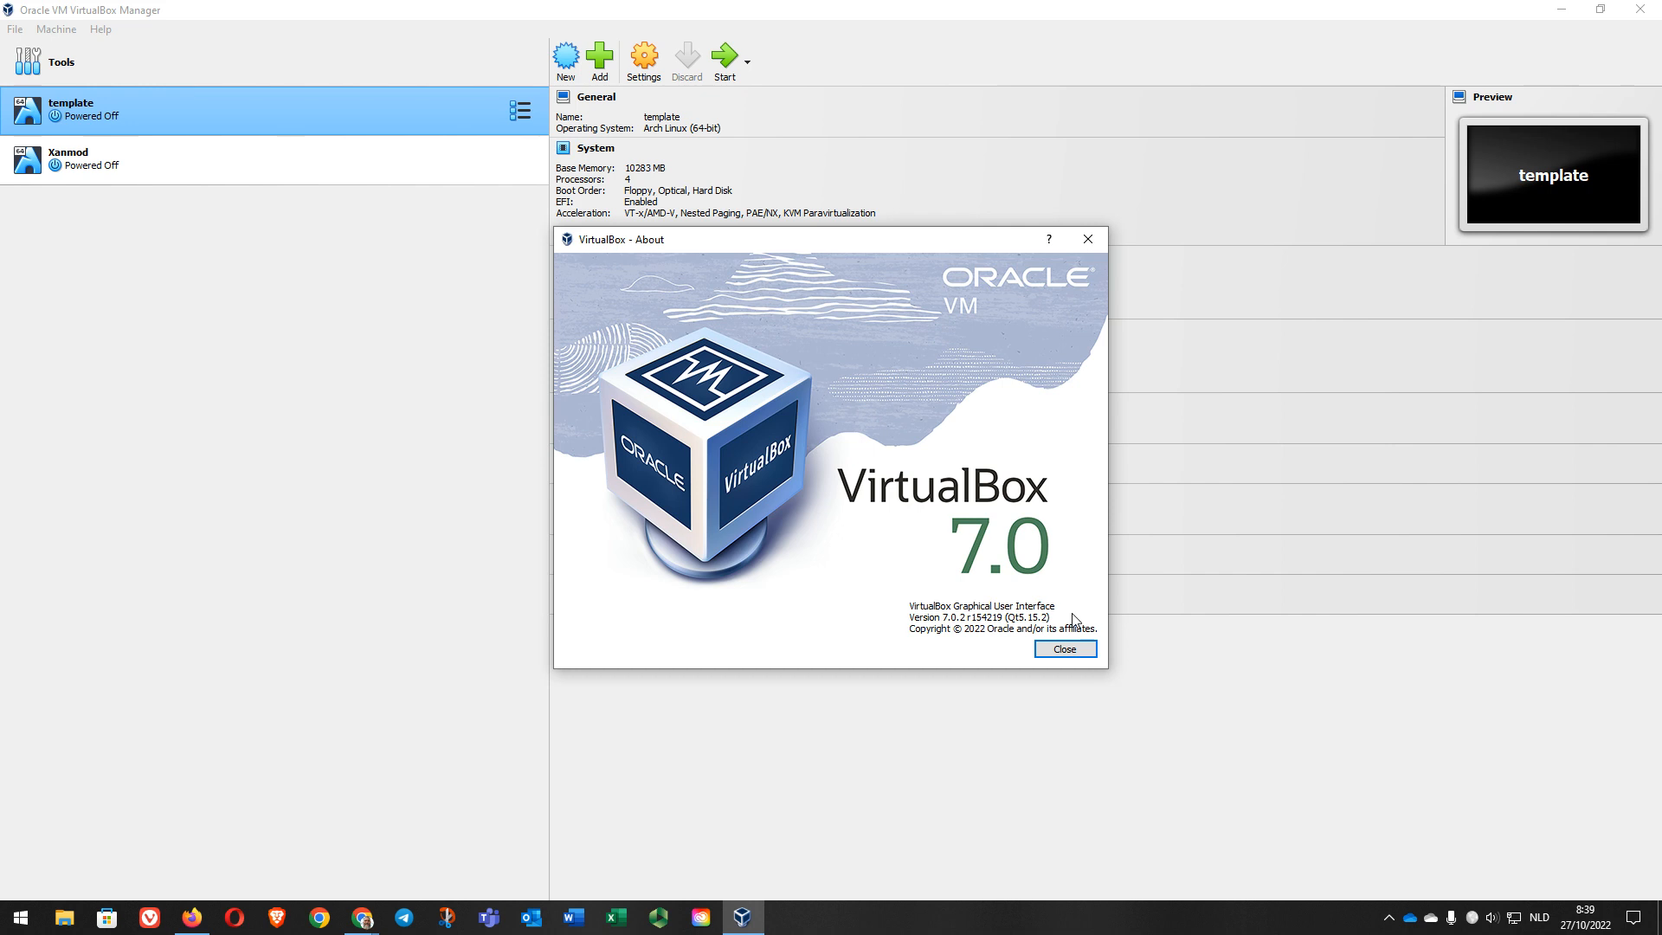
# Step: Dismiss the VirtualBox 7.0.2 About box and quit VirtualBox Manager
pyautogui.click(1065, 648)
pyautogui.click(247, 162)
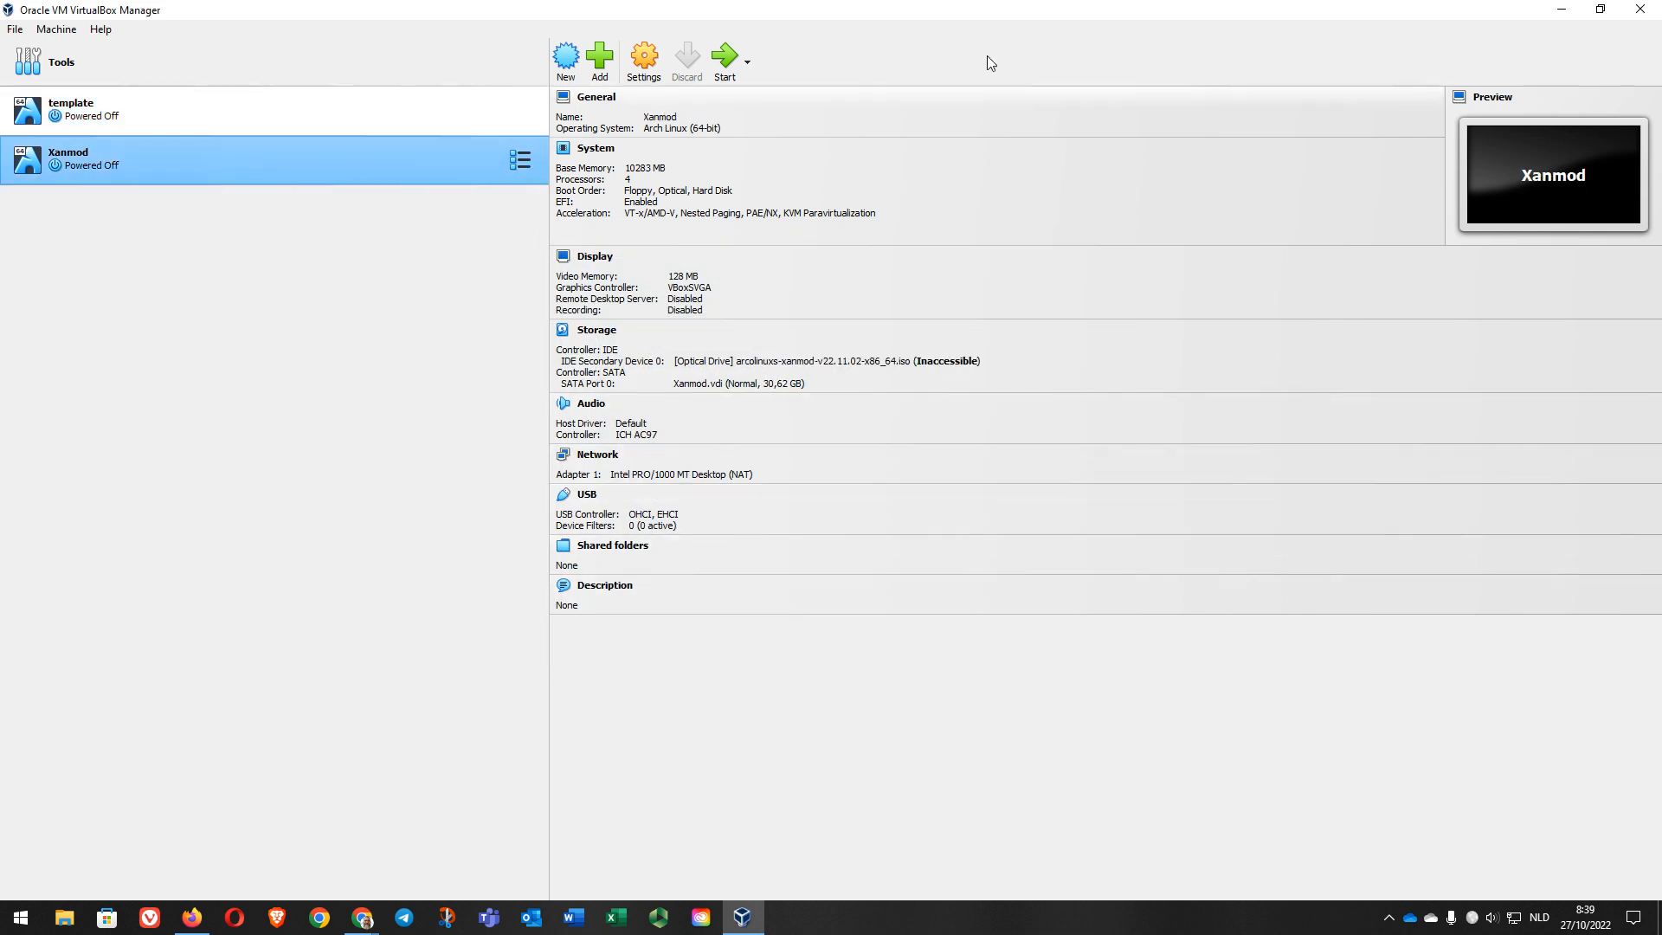
pyautogui.click(1644, 10)
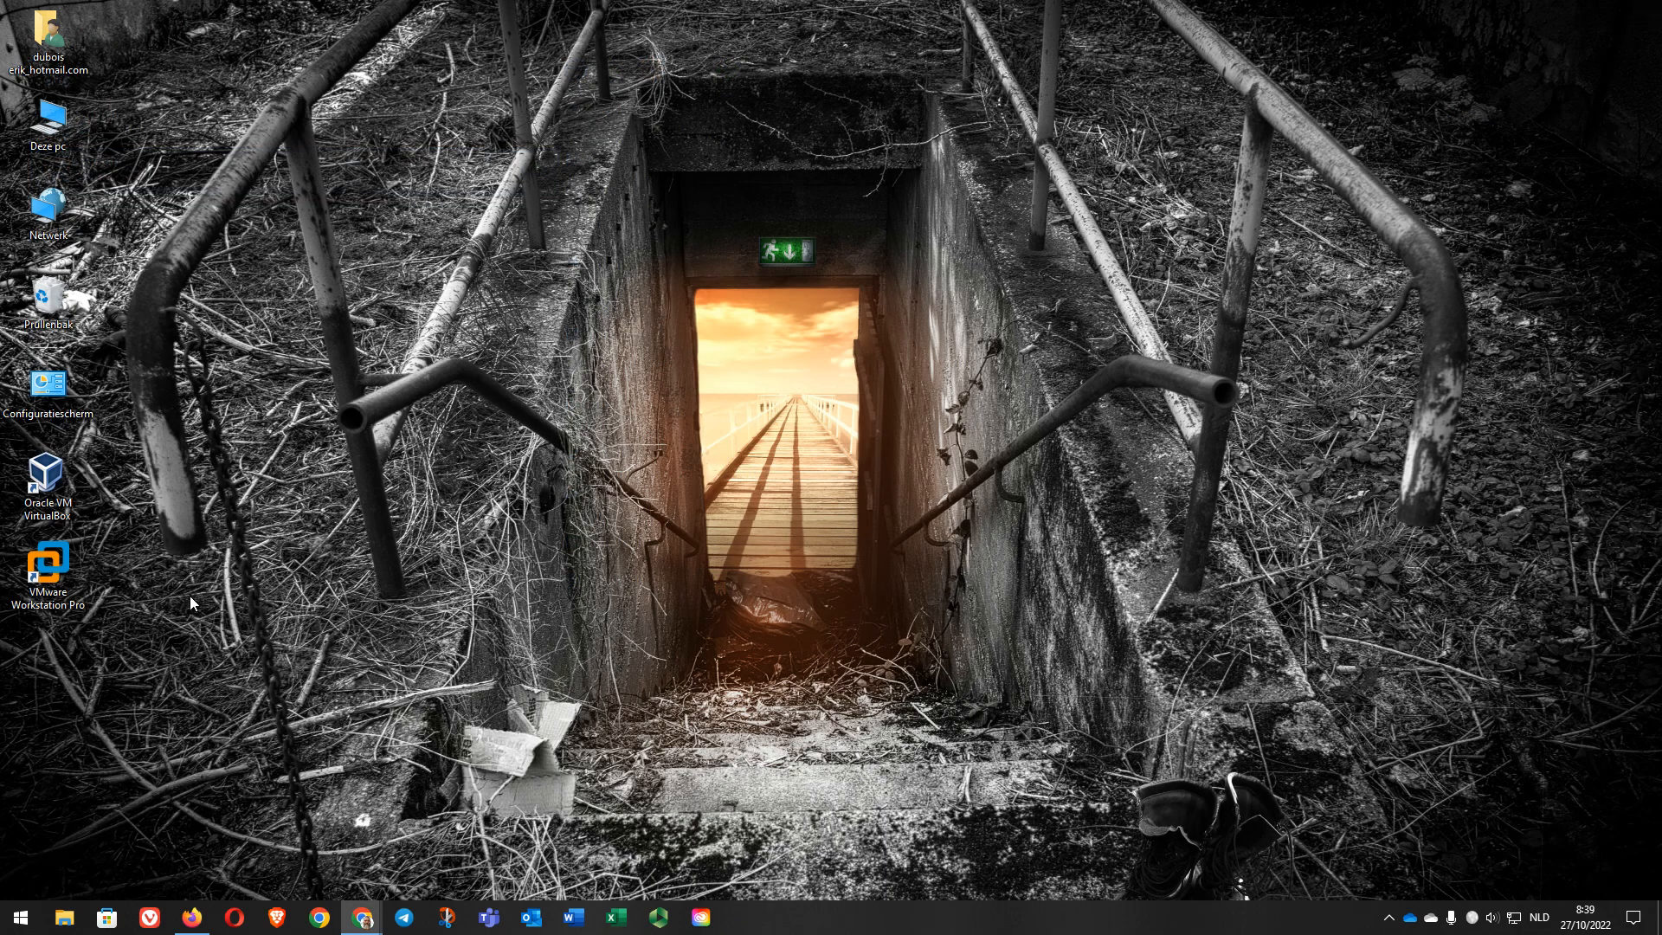
# Step: Launch VMware Workstation Pro, confirm no software updates exist, and select the ArcoLinux VM
pyautogui.doubleClick(65, 573)
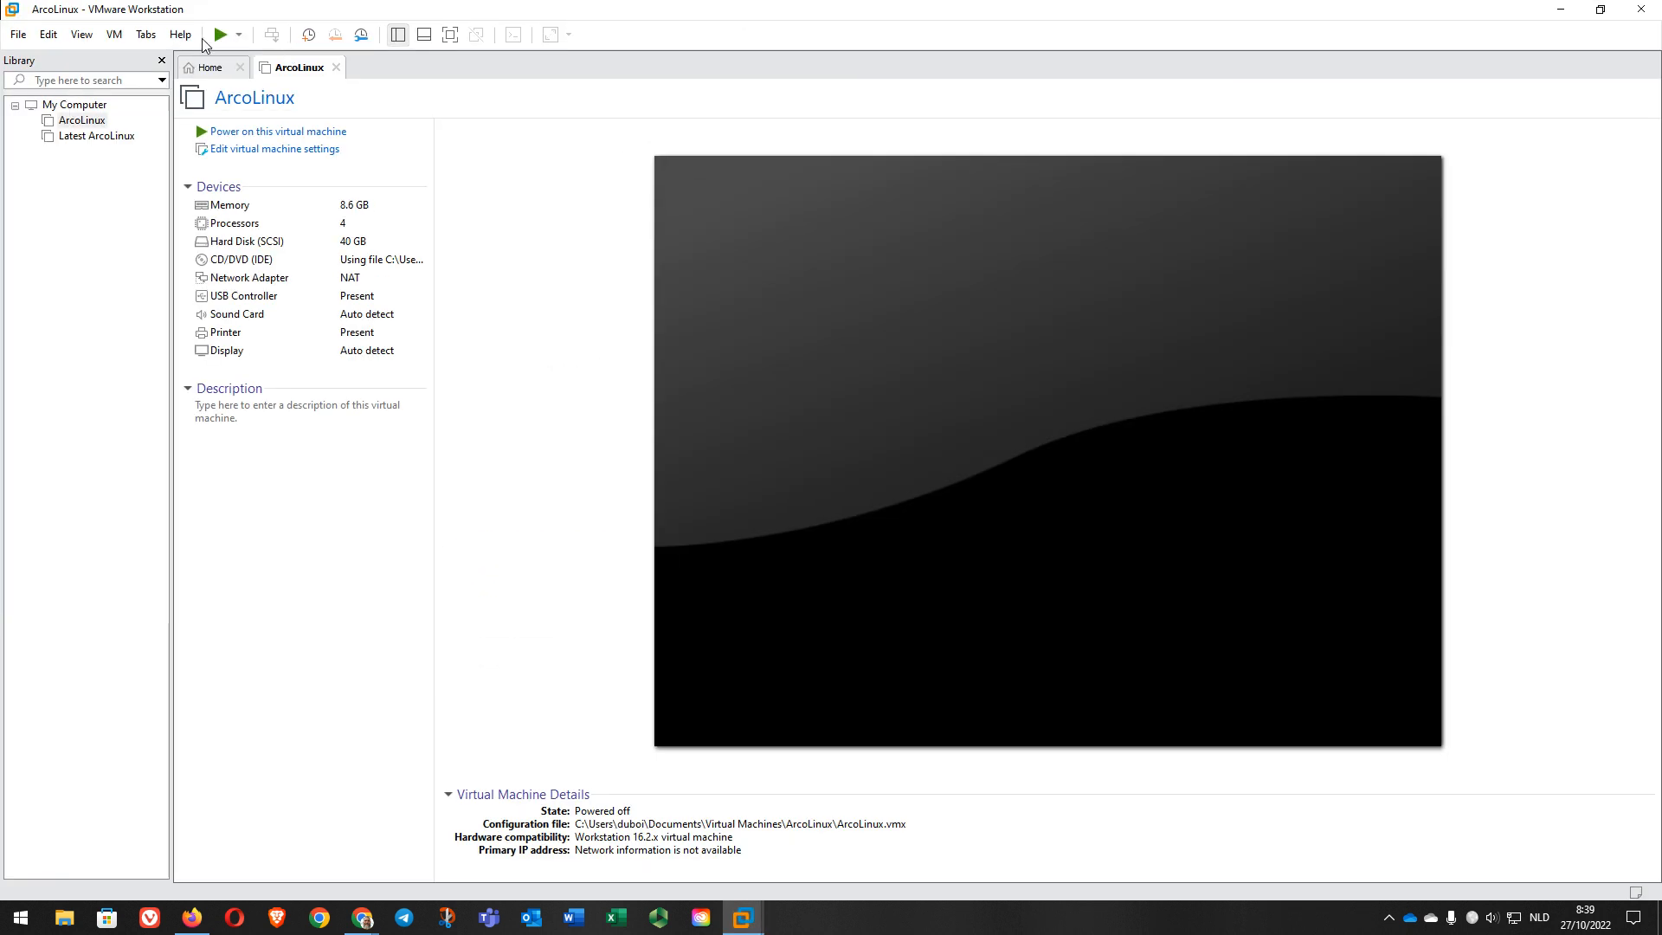
pyautogui.click(181, 34)
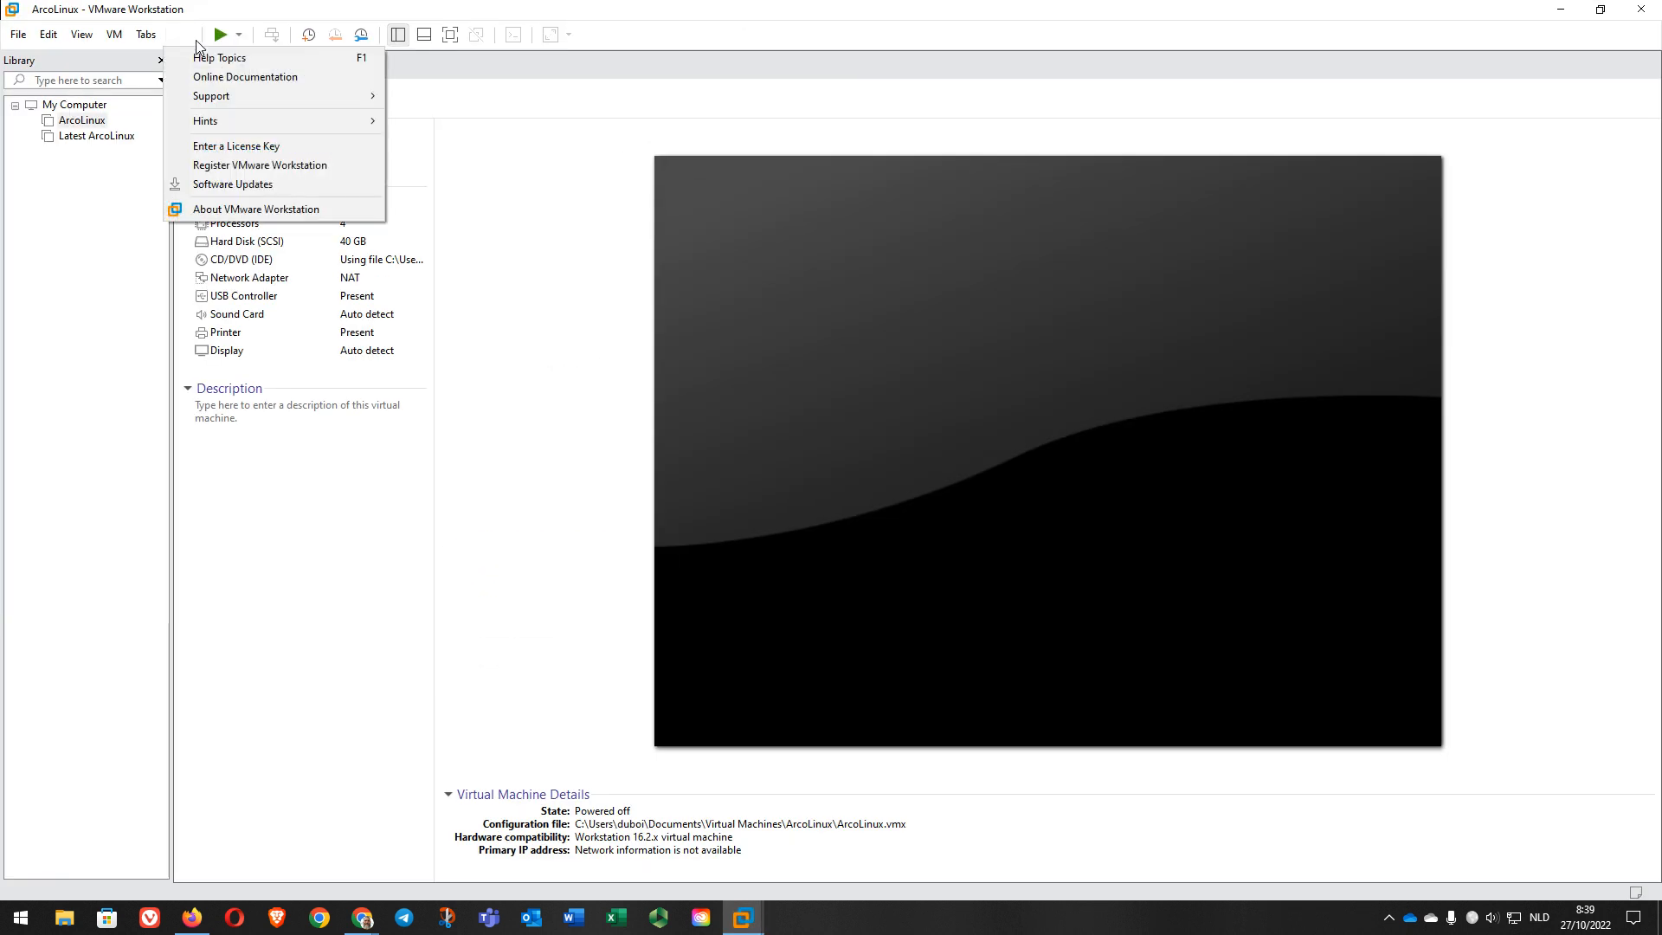
pyautogui.click(214, 187)
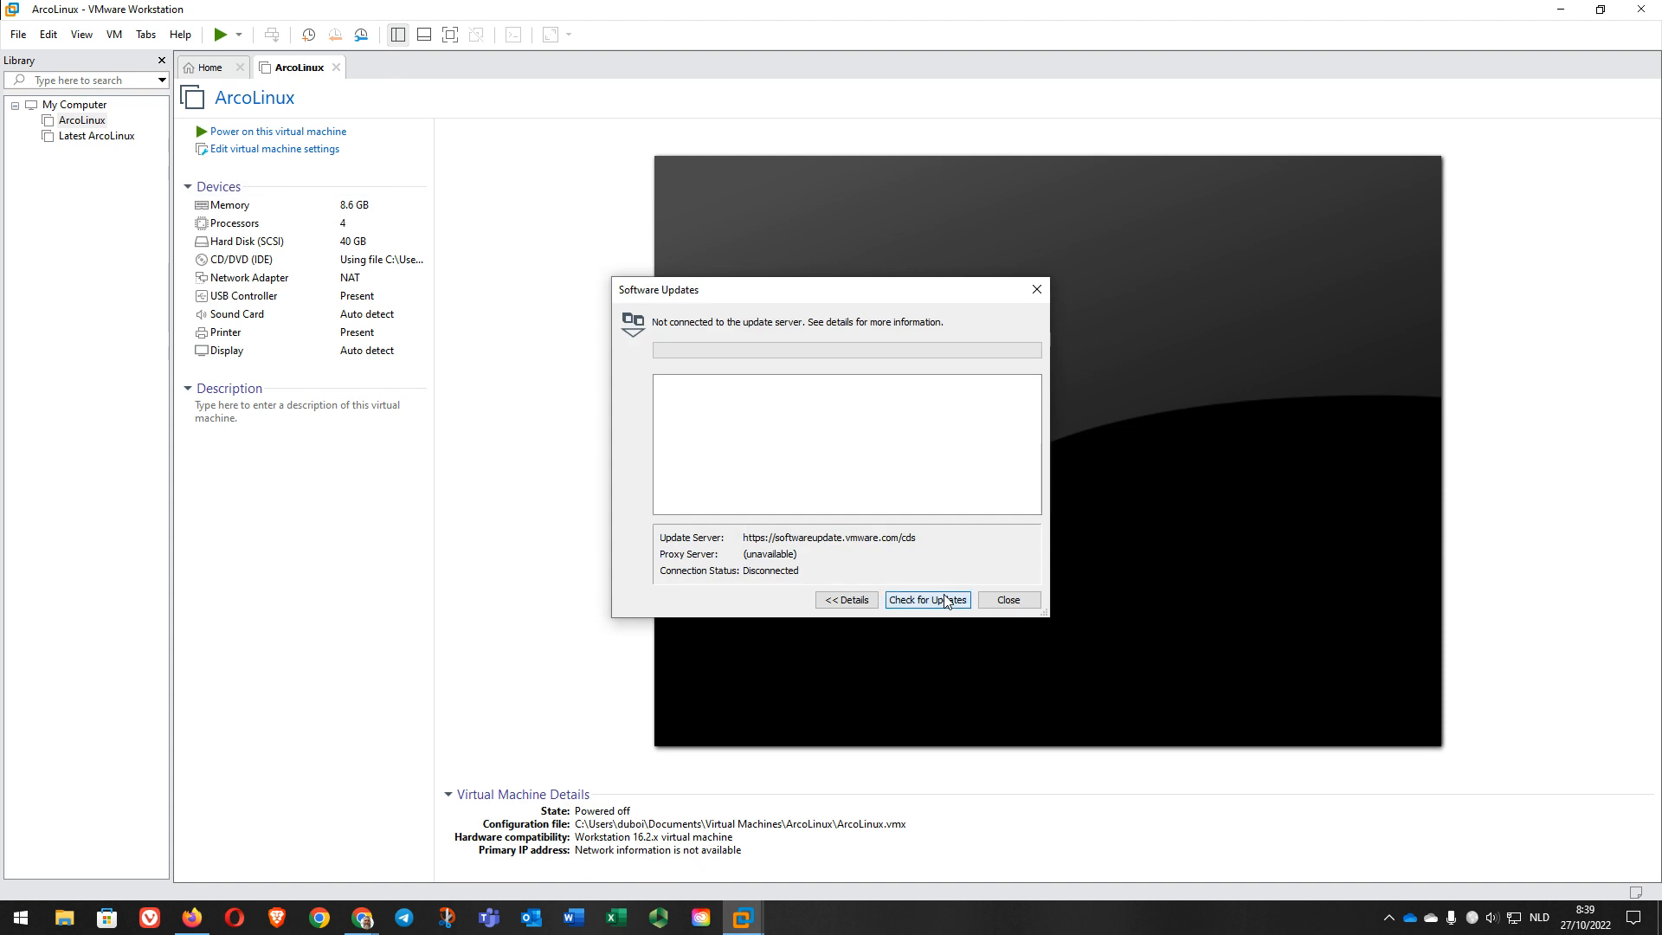
pyautogui.click(944, 599)
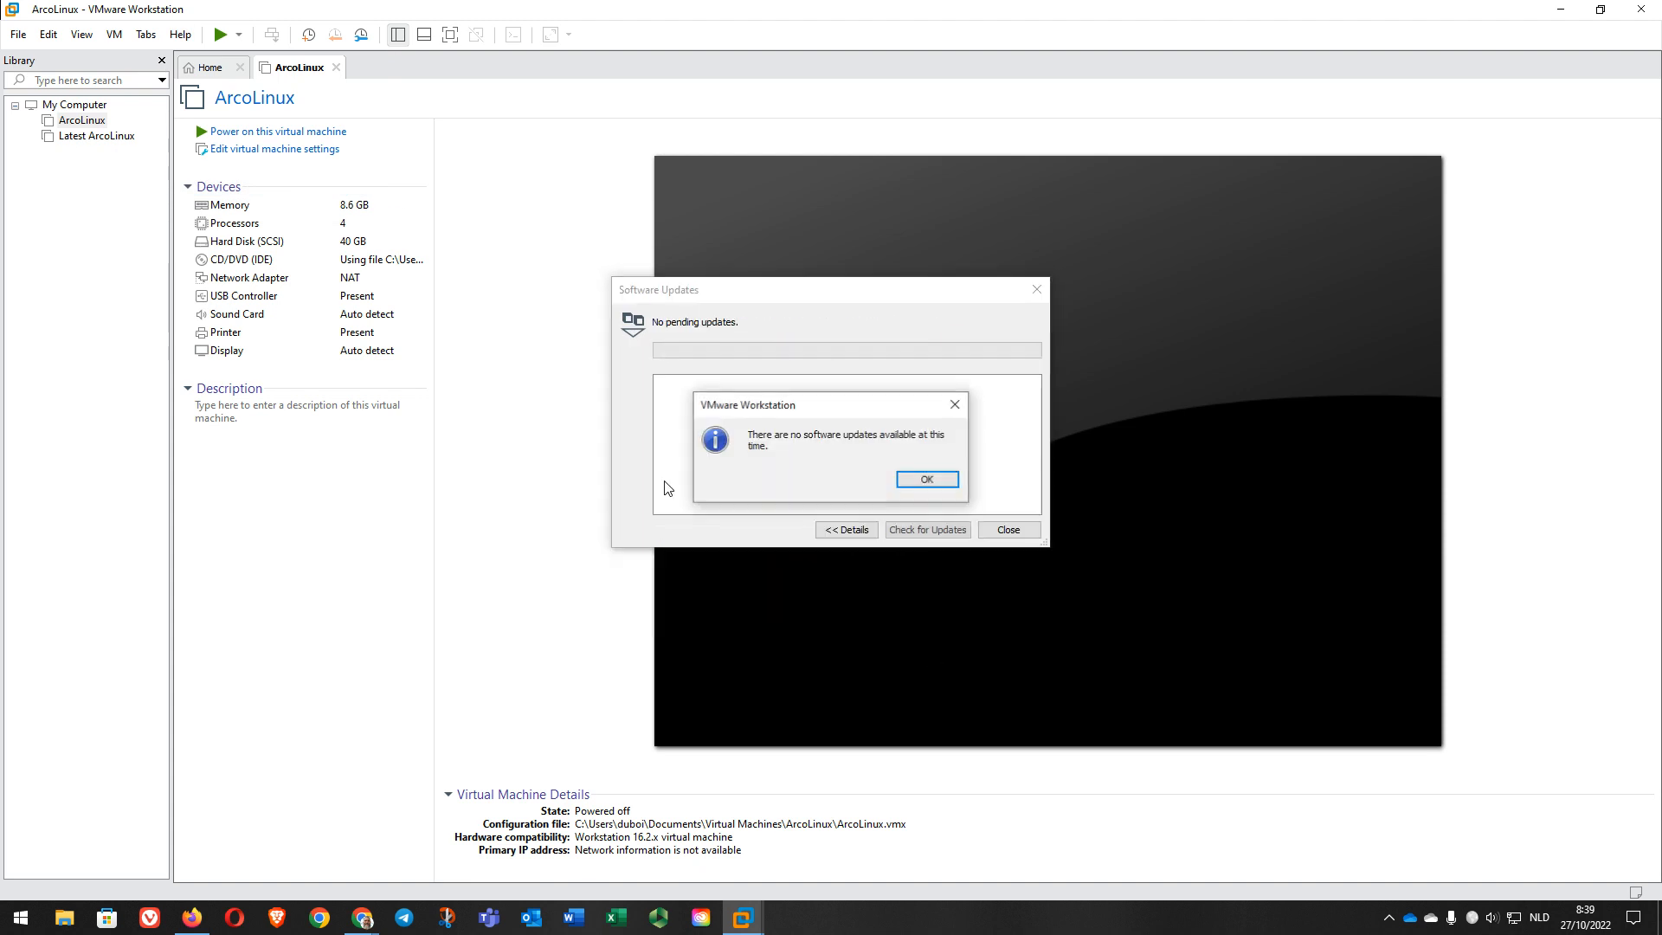
pyautogui.click(927, 481)
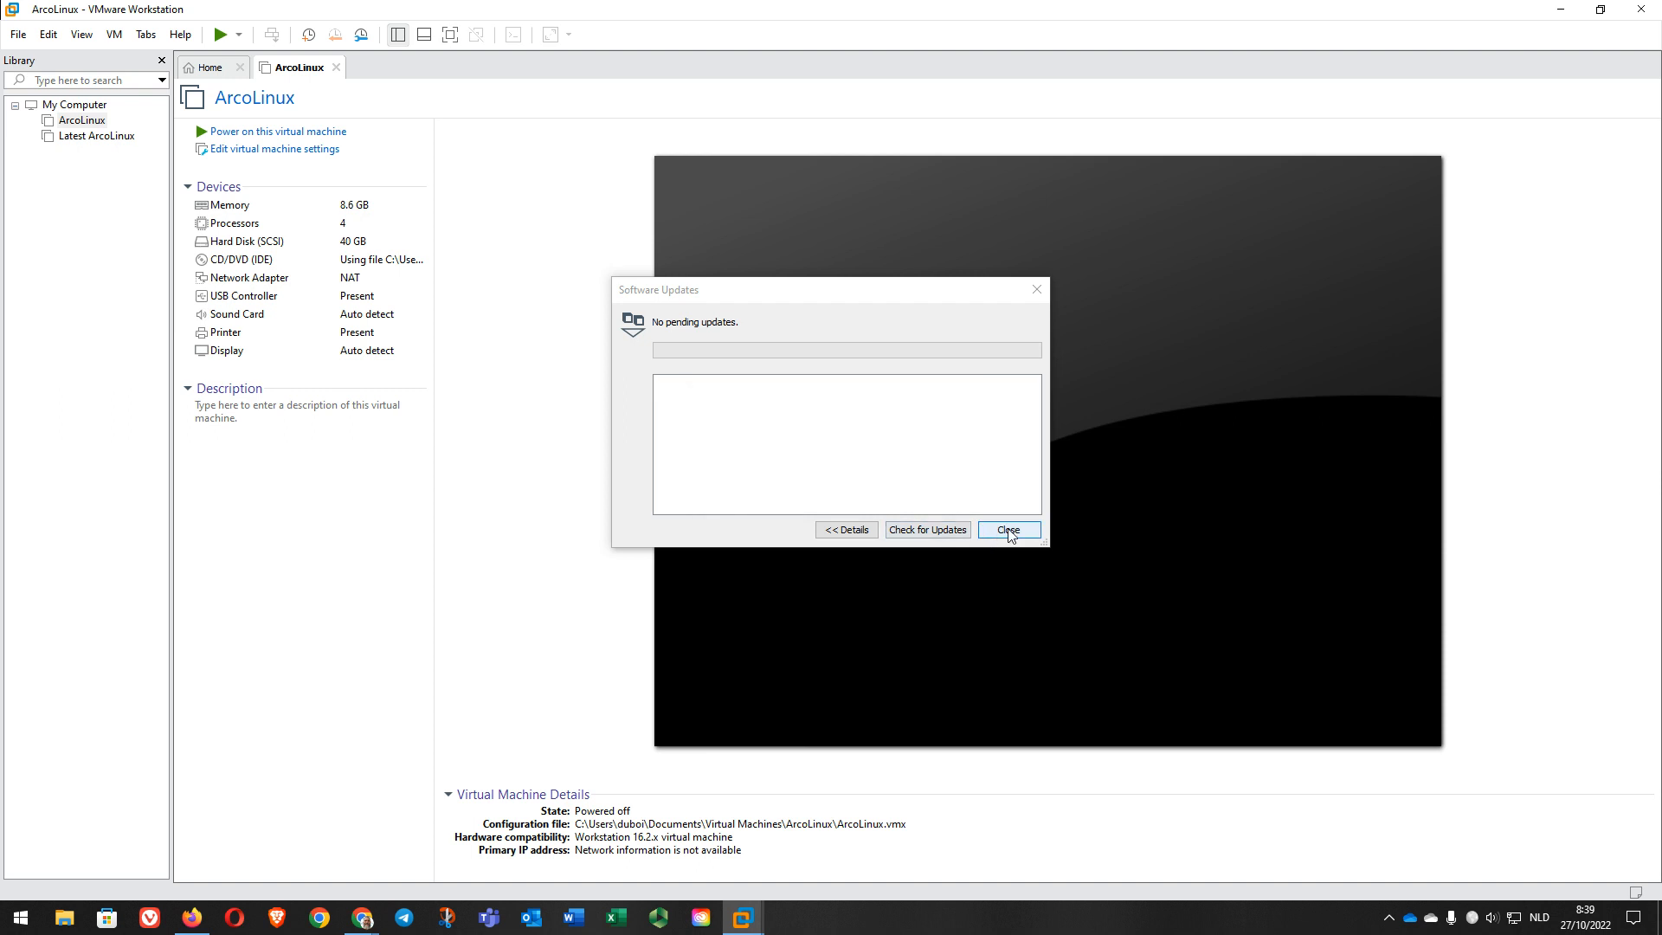
pyautogui.click(1009, 530)
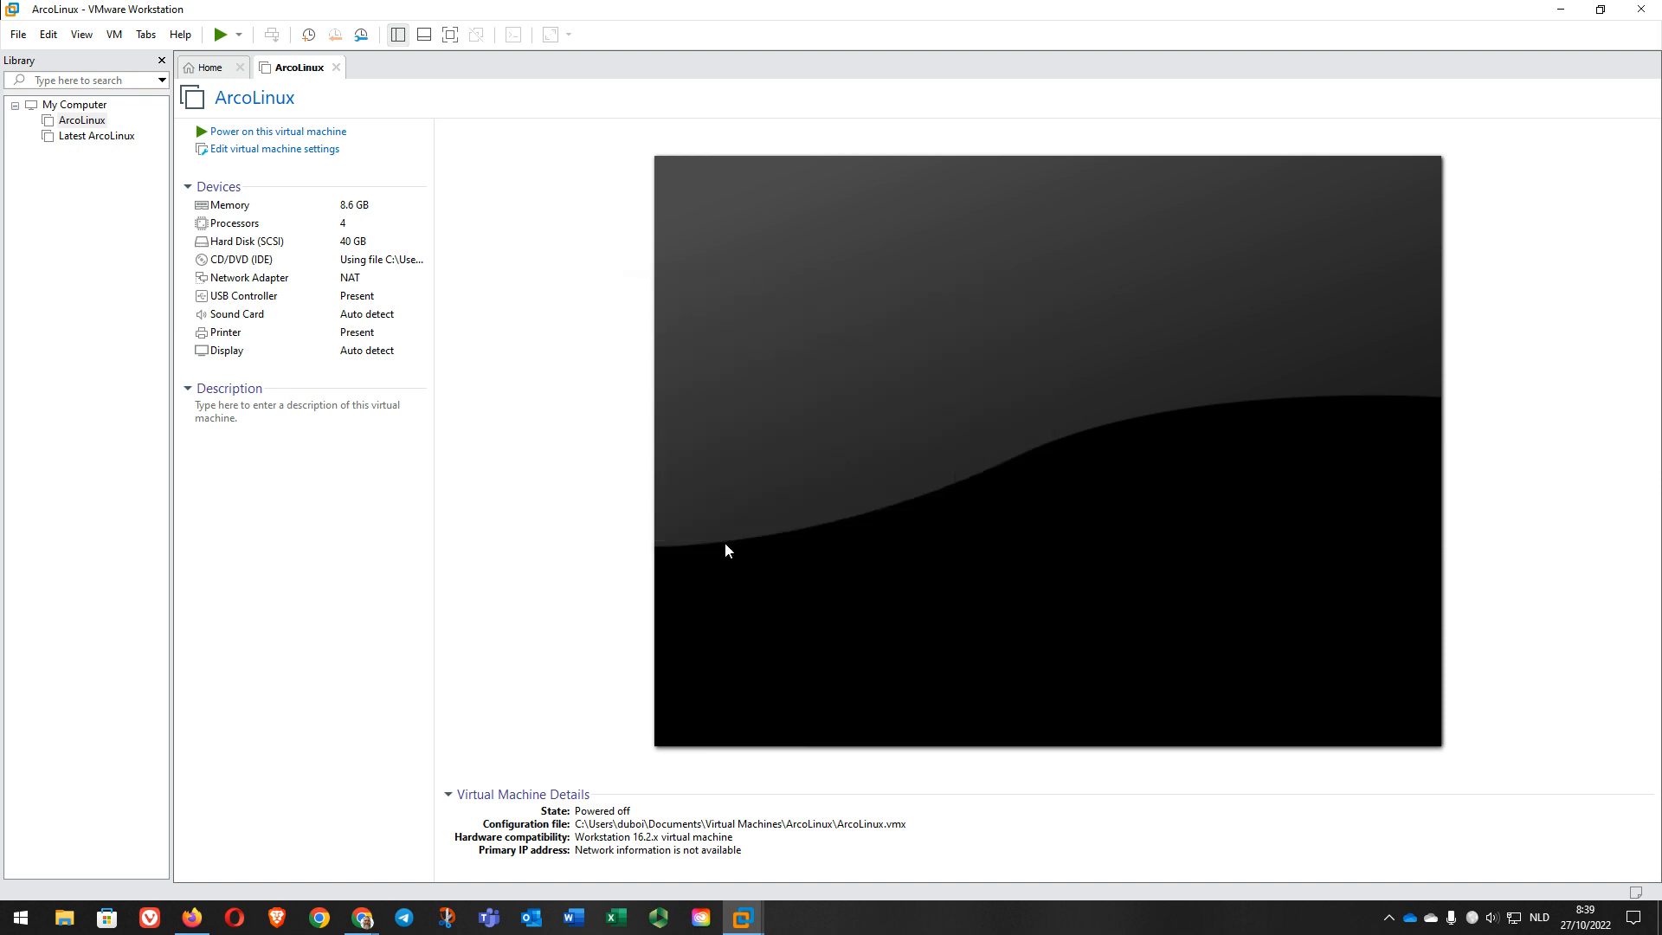
pyautogui.click(88, 126)
# Step: Raise the ArcoLinux VM's memory from 8780 MB to 10780 MB
pyautogui.click(262, 155)
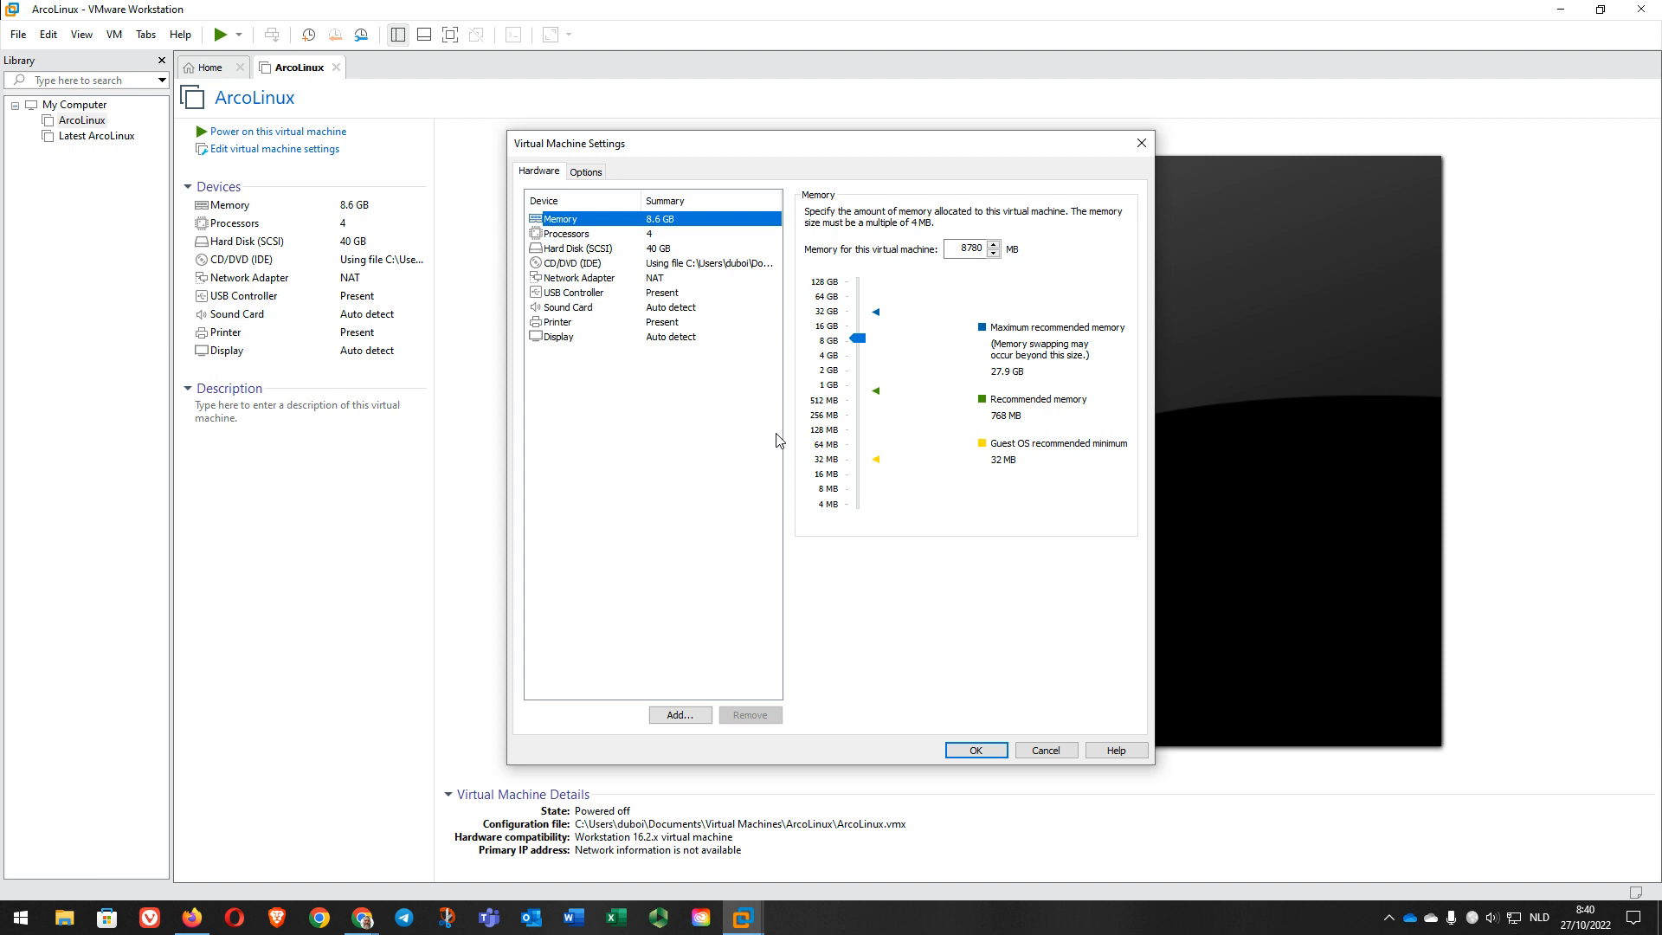
pyautogui.click(981, 249)
pyautogui.click(958, 249)
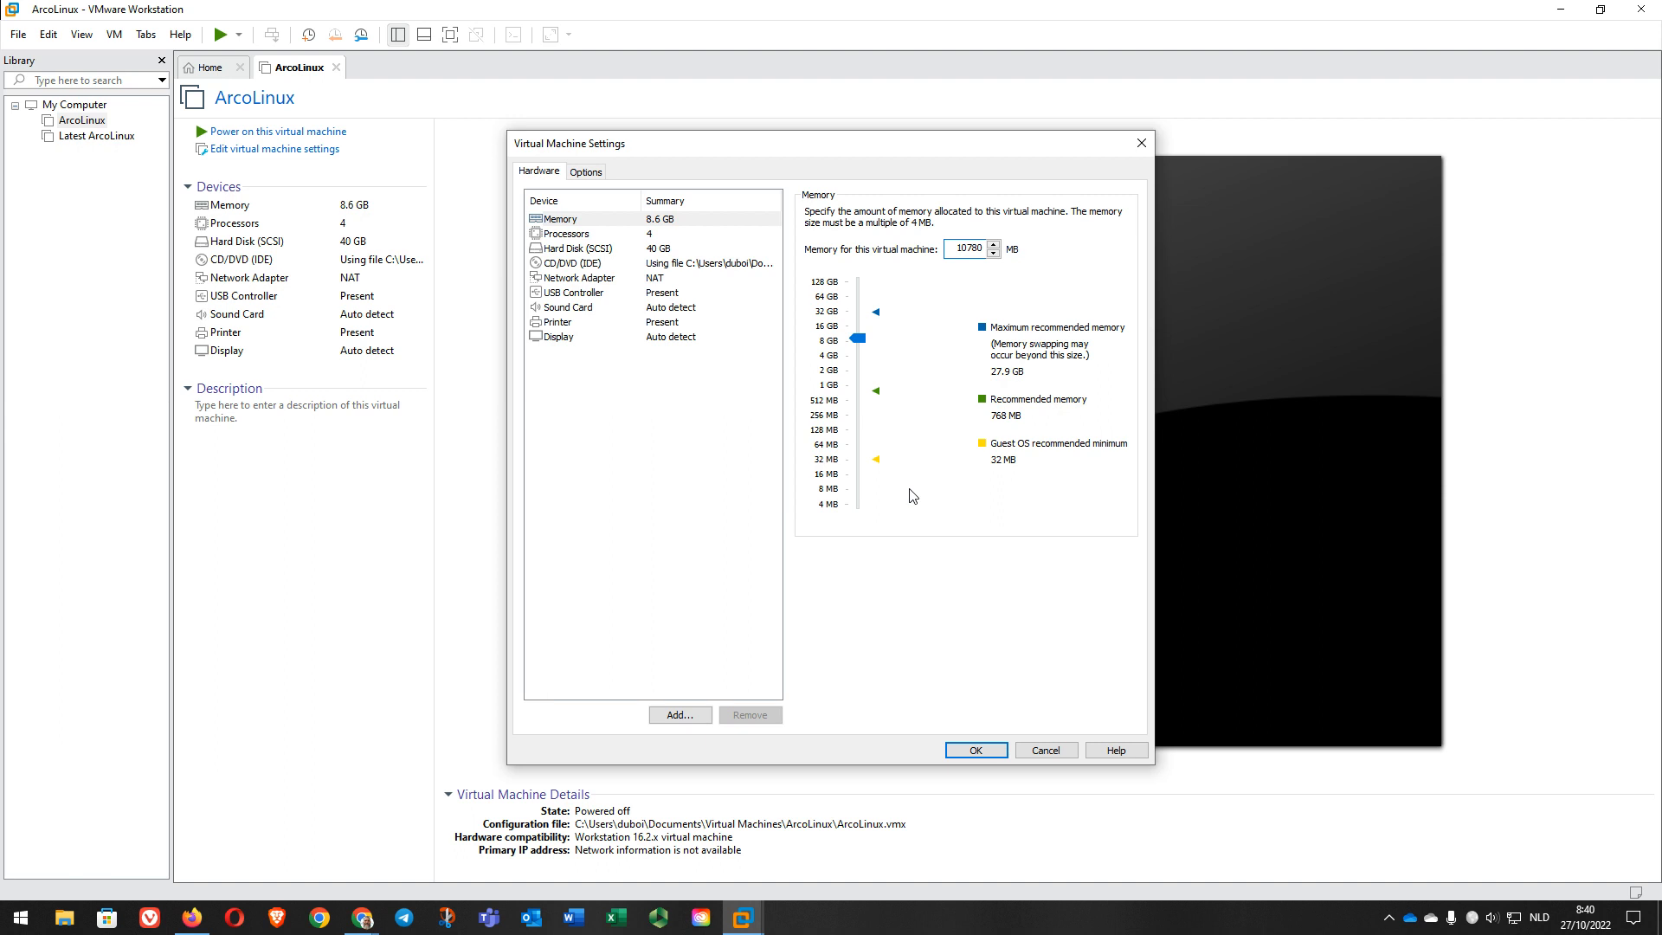
# Step: Review the processor, hard disk and CD/DVD (IDE) settings
pyautogui.click(597, 236)
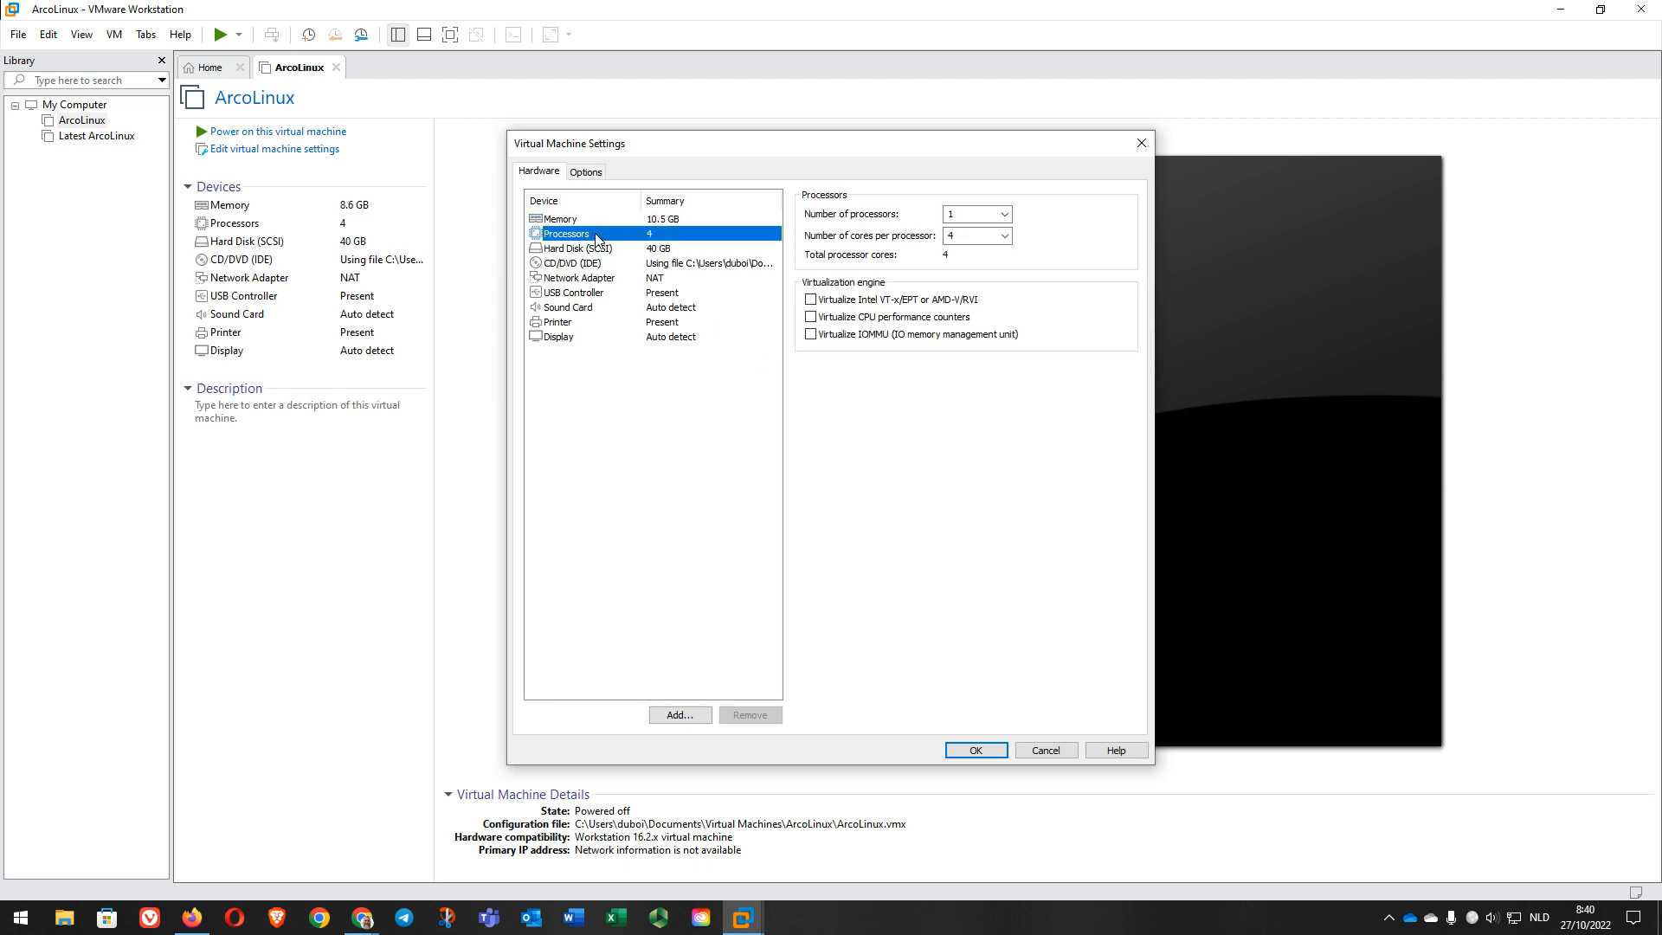
pyautogui.click(581, 223)
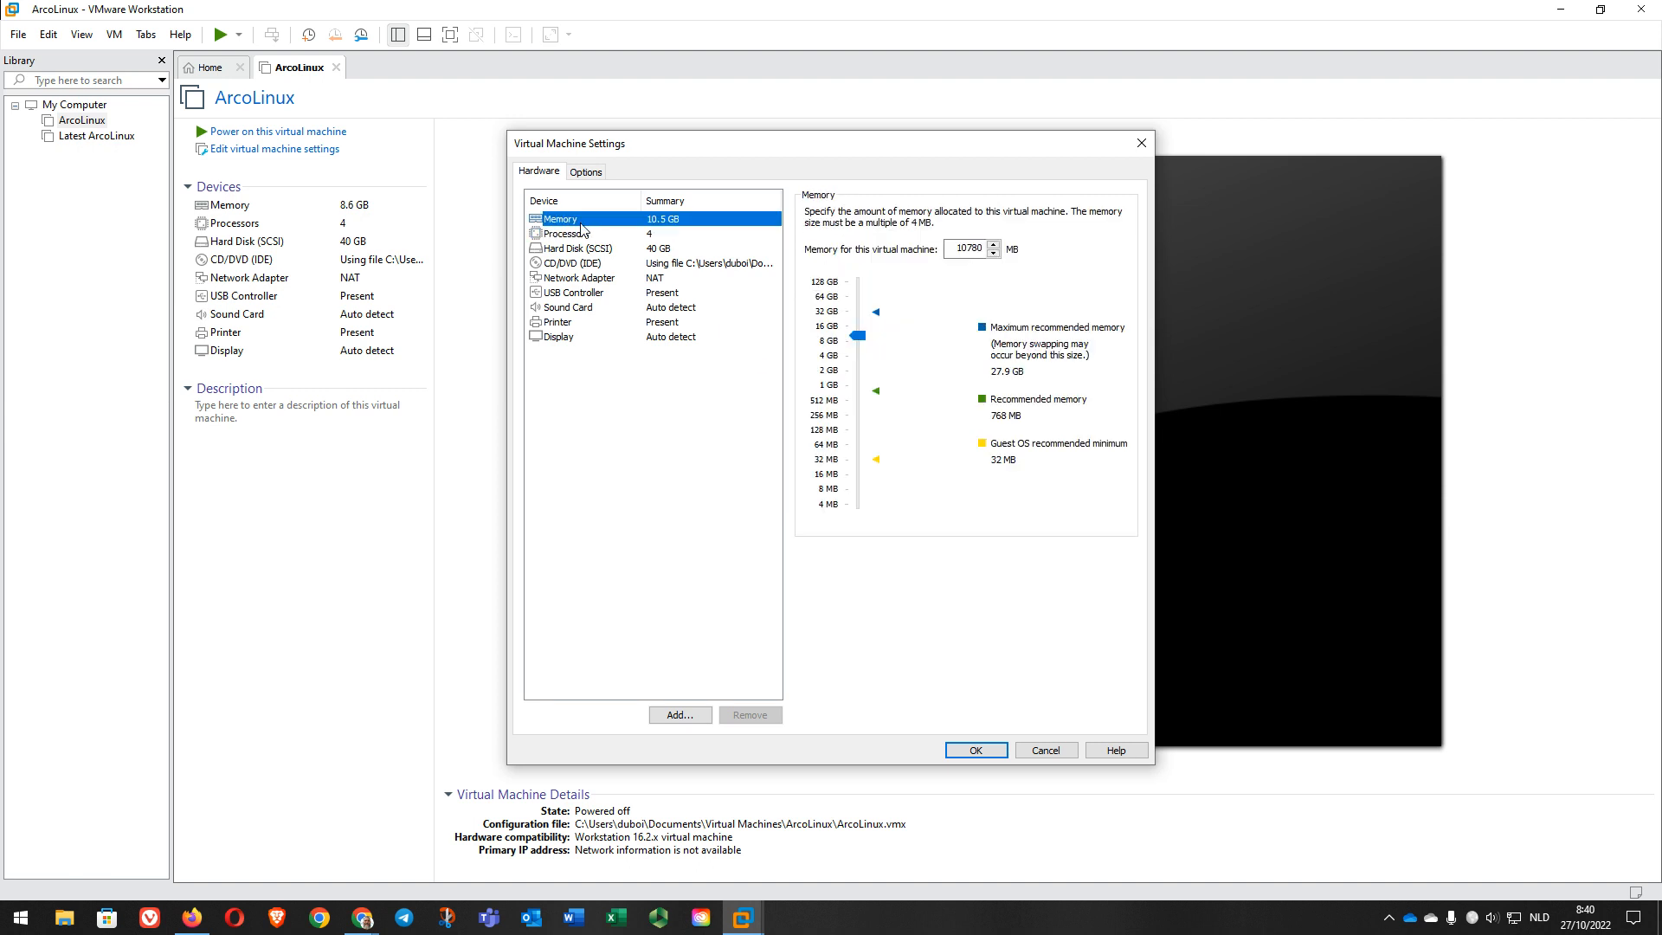
pyautogui.click(582, 235)
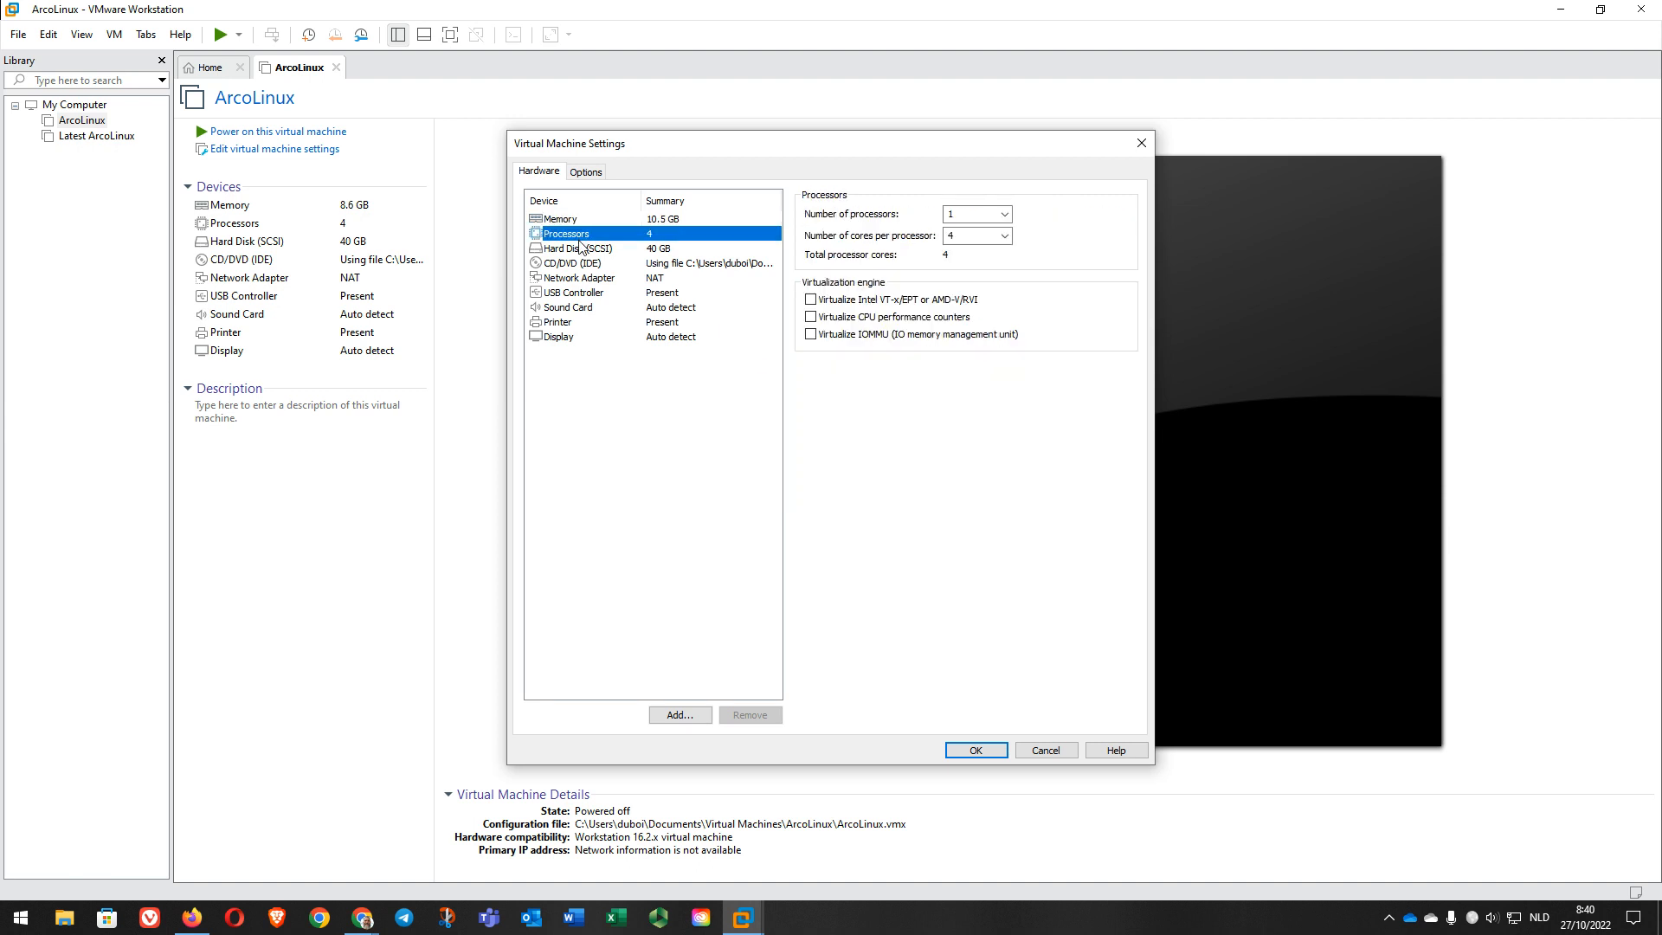
pyautogui.click(585, 249)
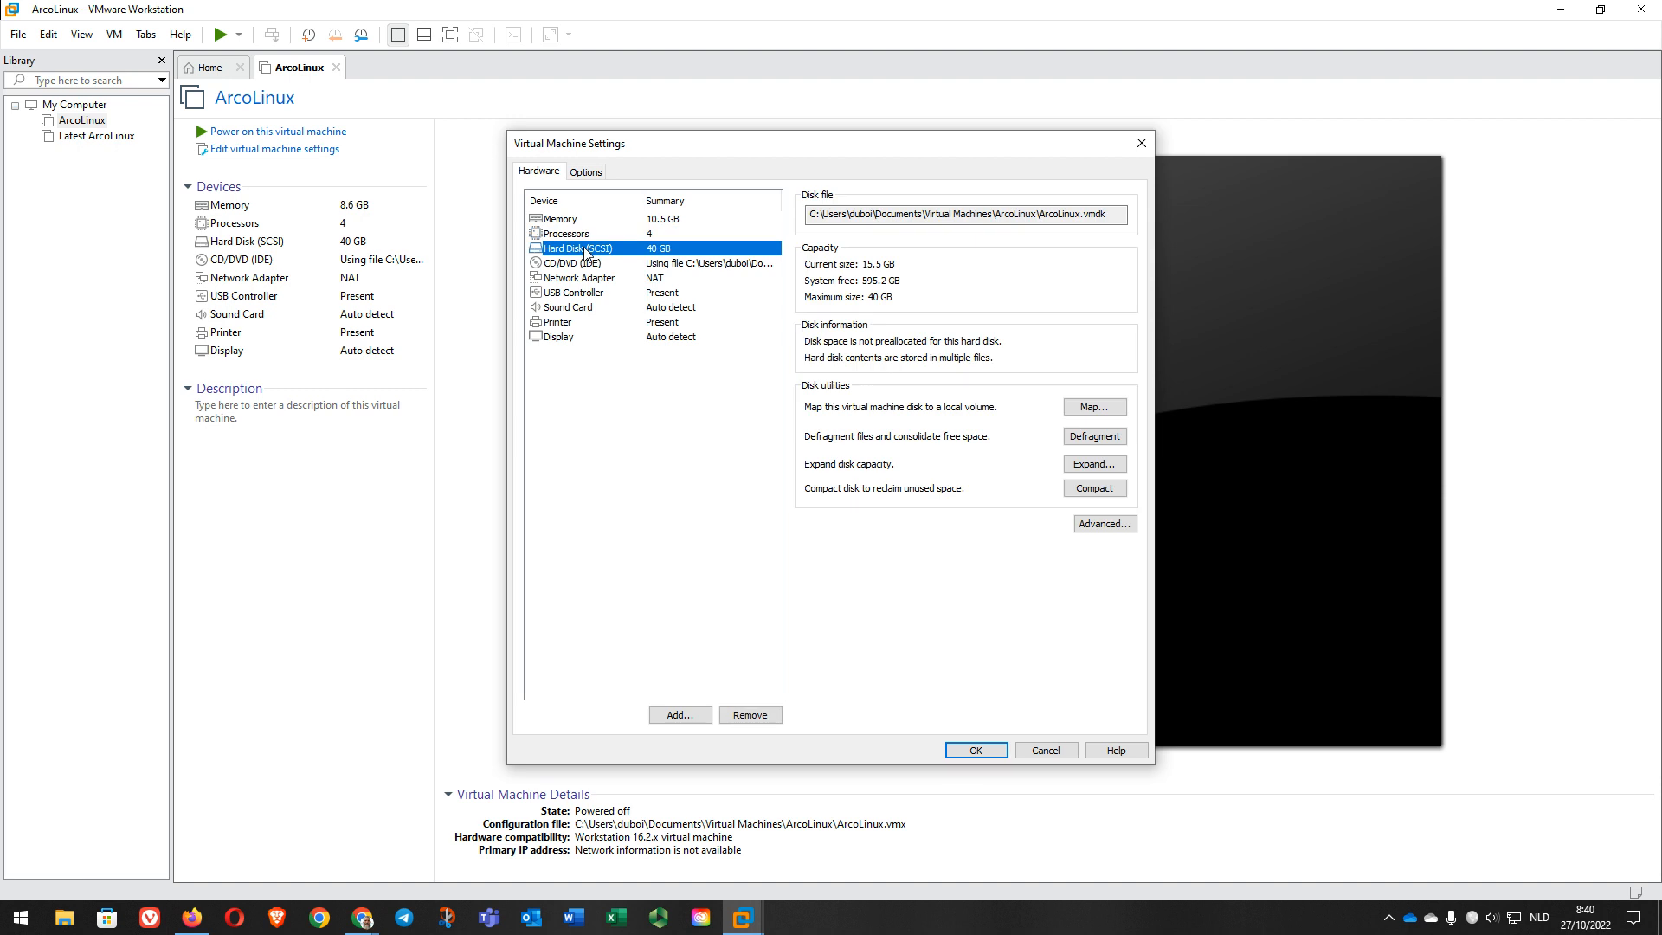
pyautogui.click(584, 267)
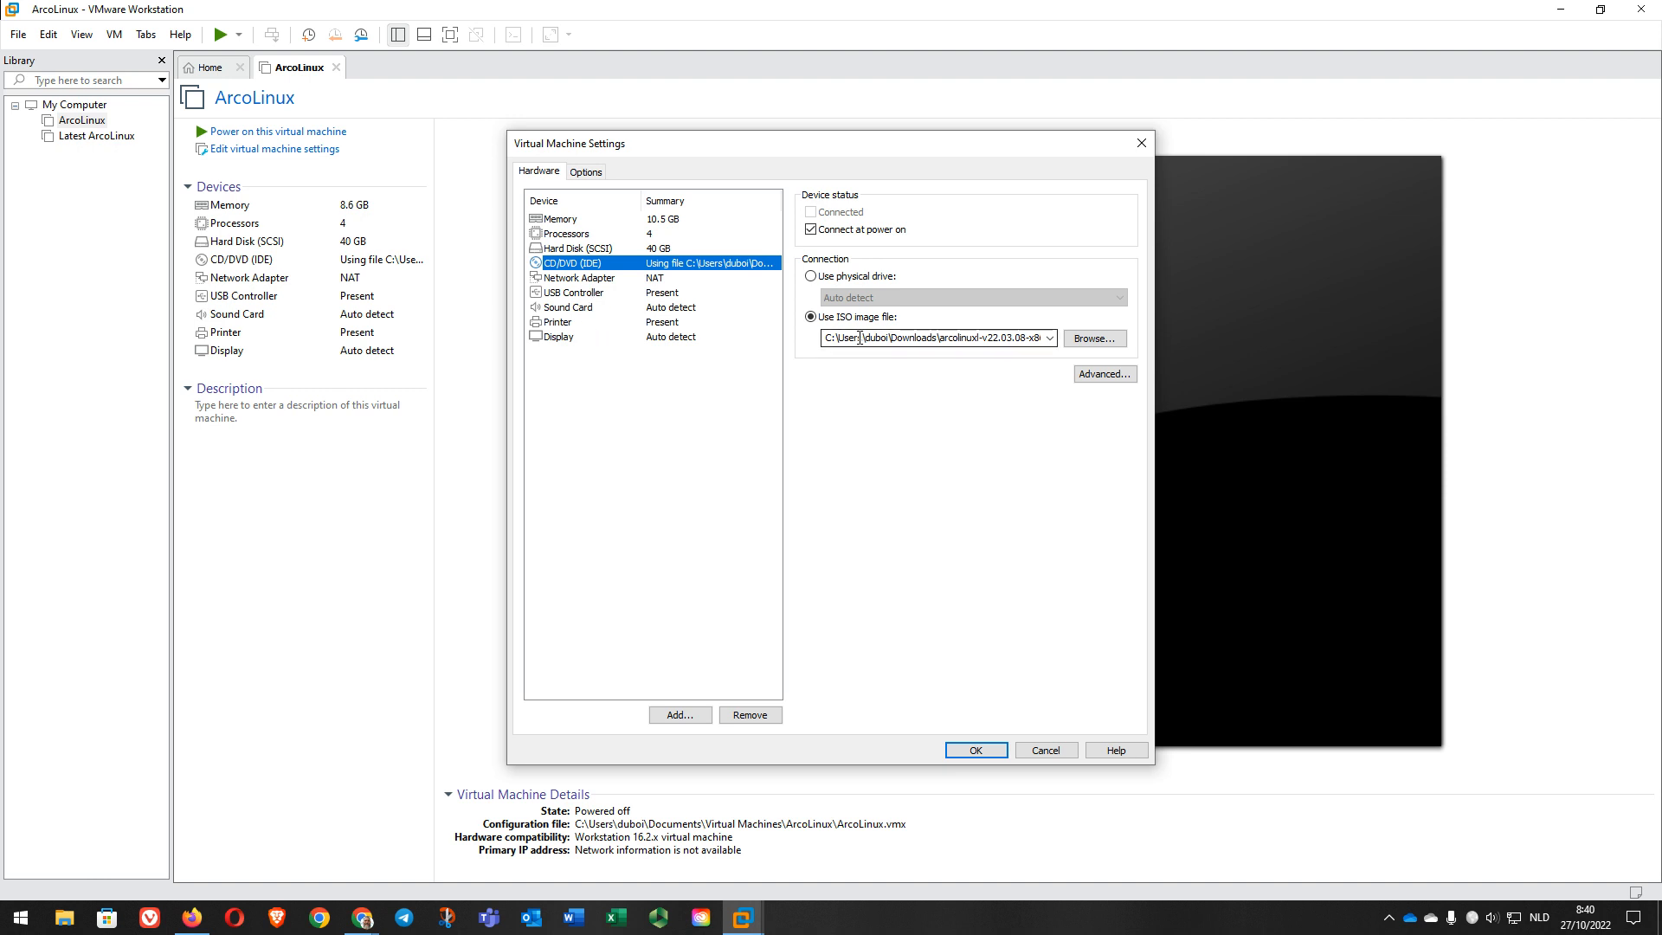
# Step: Mount arcolinuxs-xanmod-v22.11.02-x86_64.iso from Documenten in the CD/DVD drive and save
pyautogui.click(1093, 339)
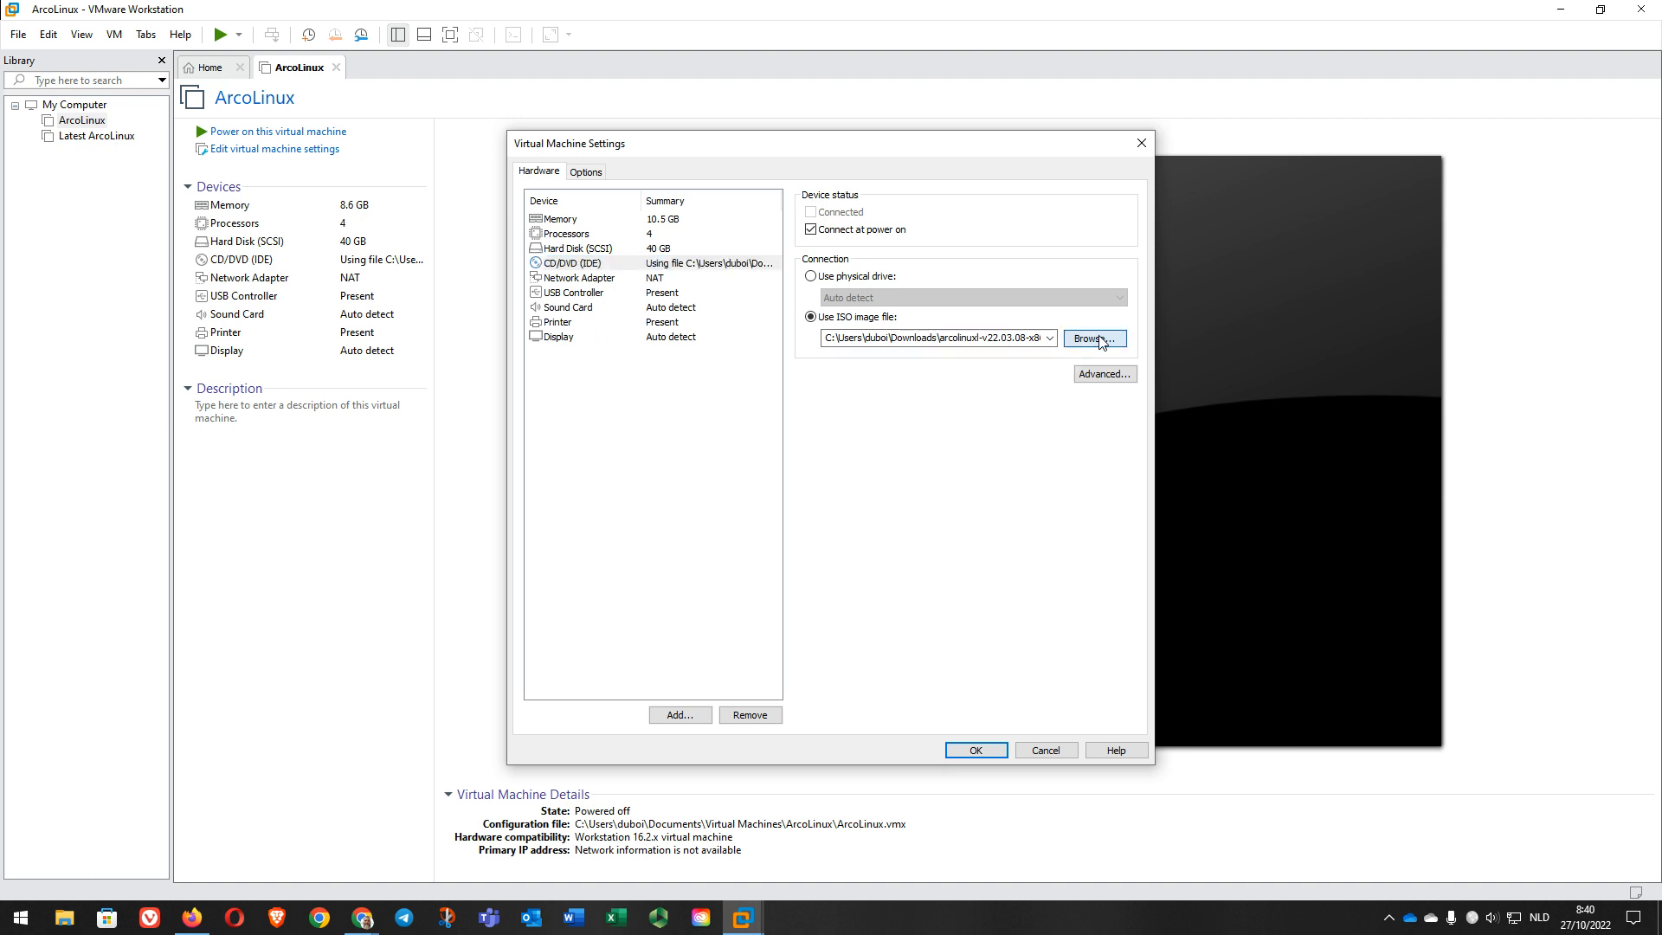
pyautogui.scroll(6, 632, 349)
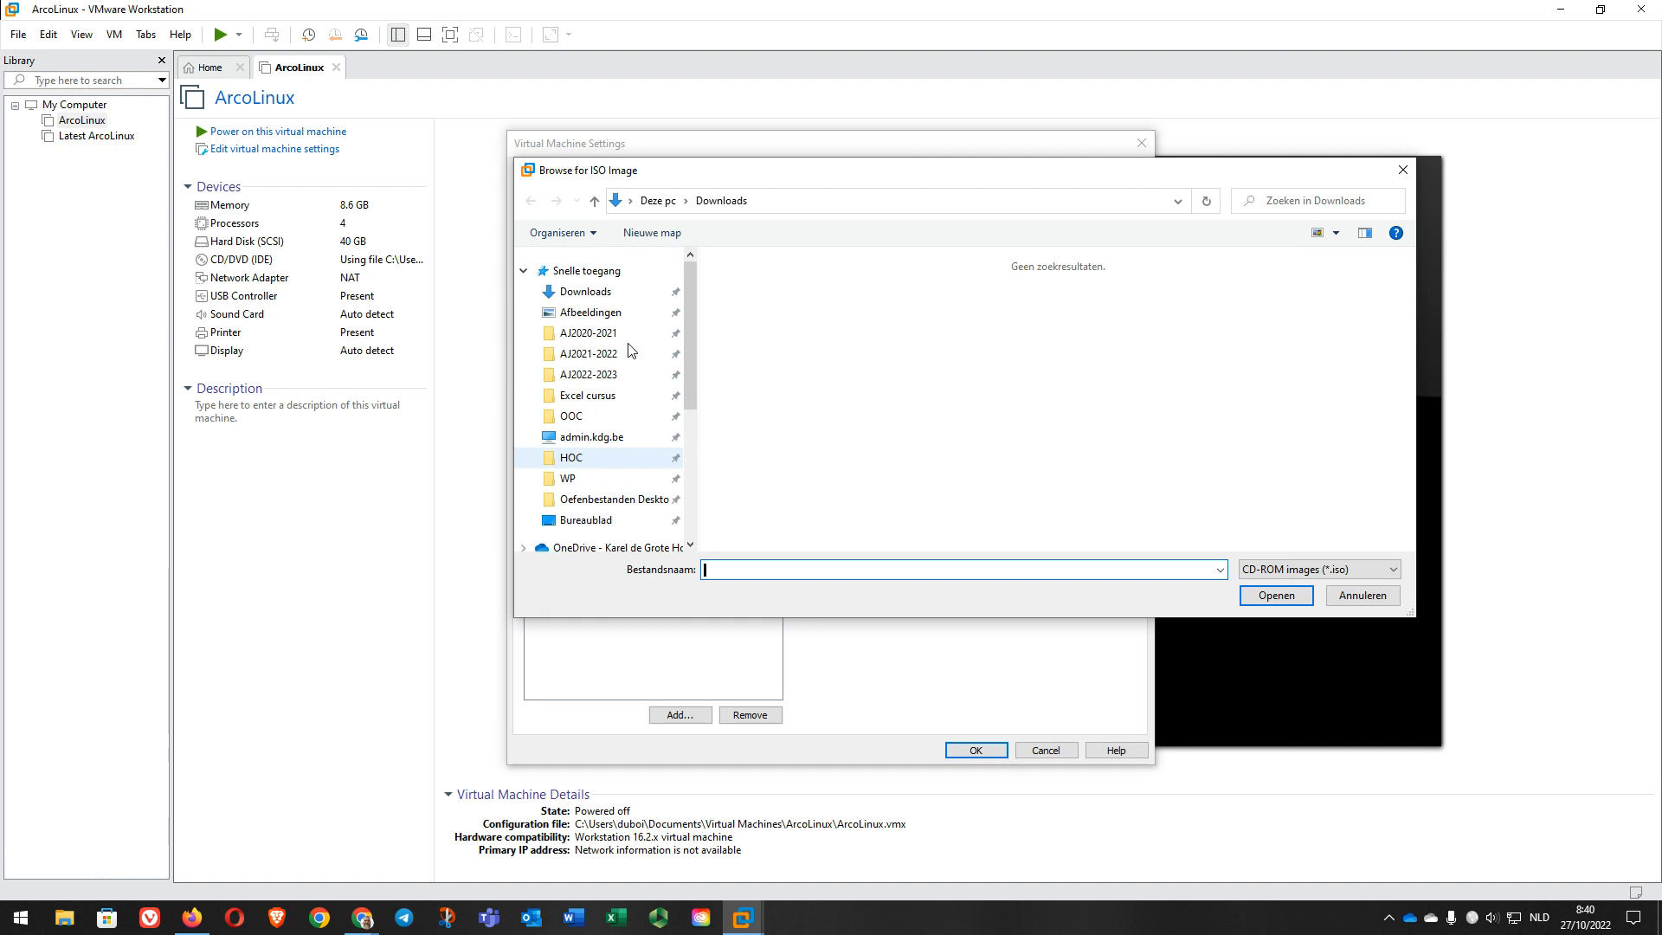
pyautogui.scroll(-6, 632, 349)
pyautogui.scroll(3, 606, 447)
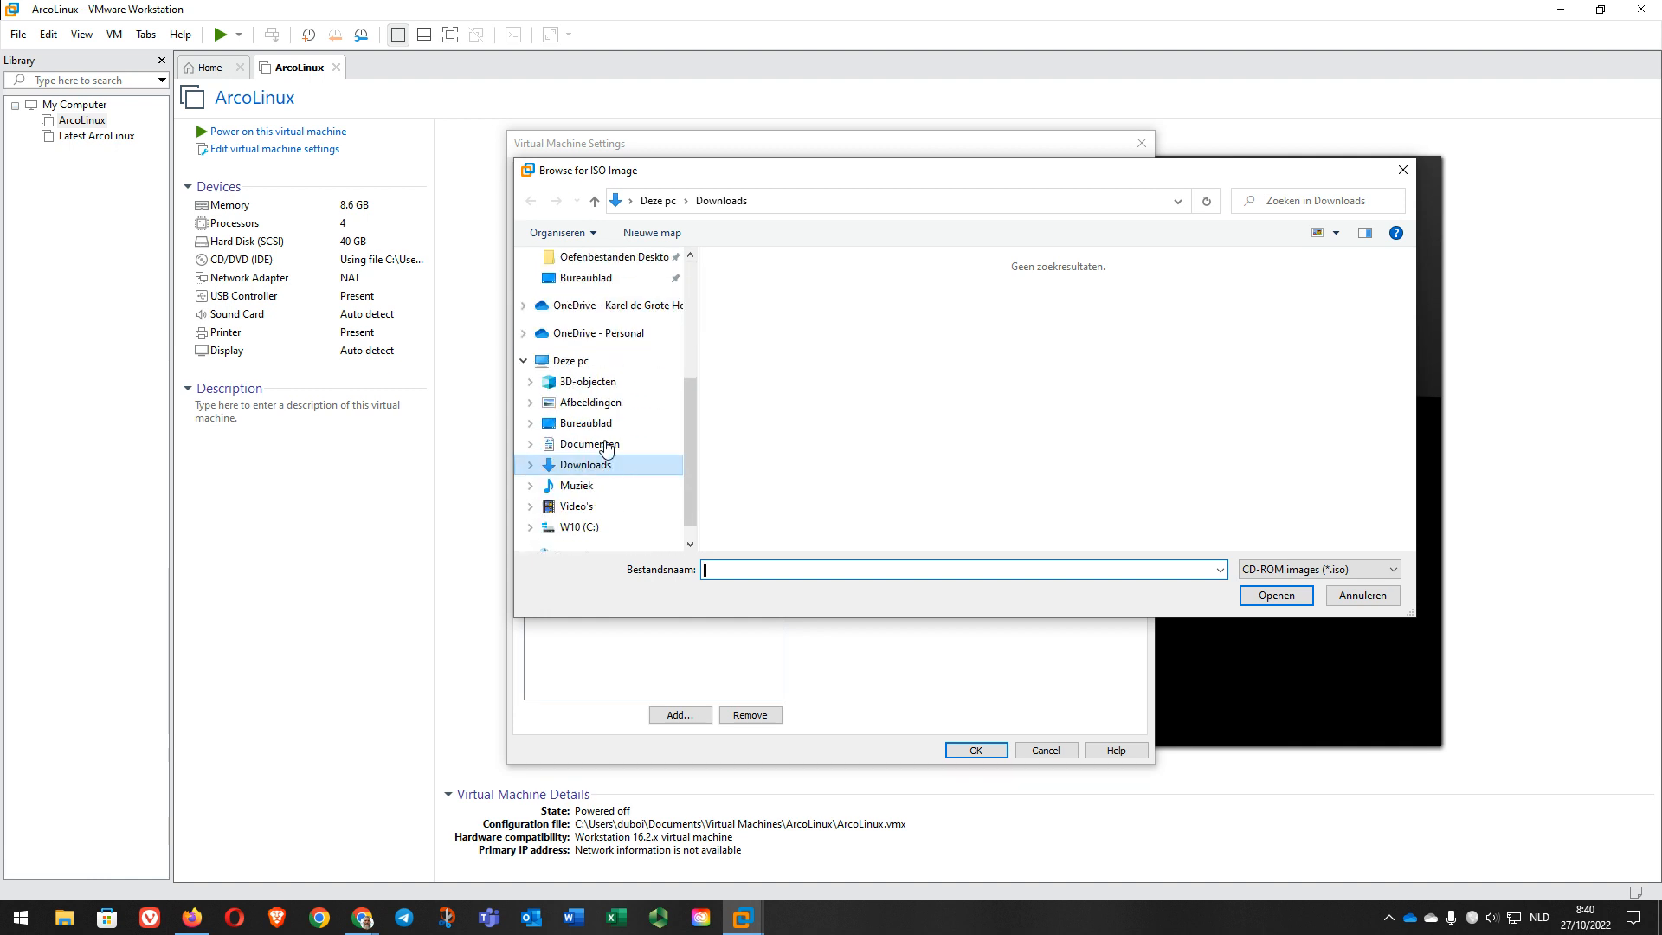
pyautogui.scroll(-2, 604, 446)
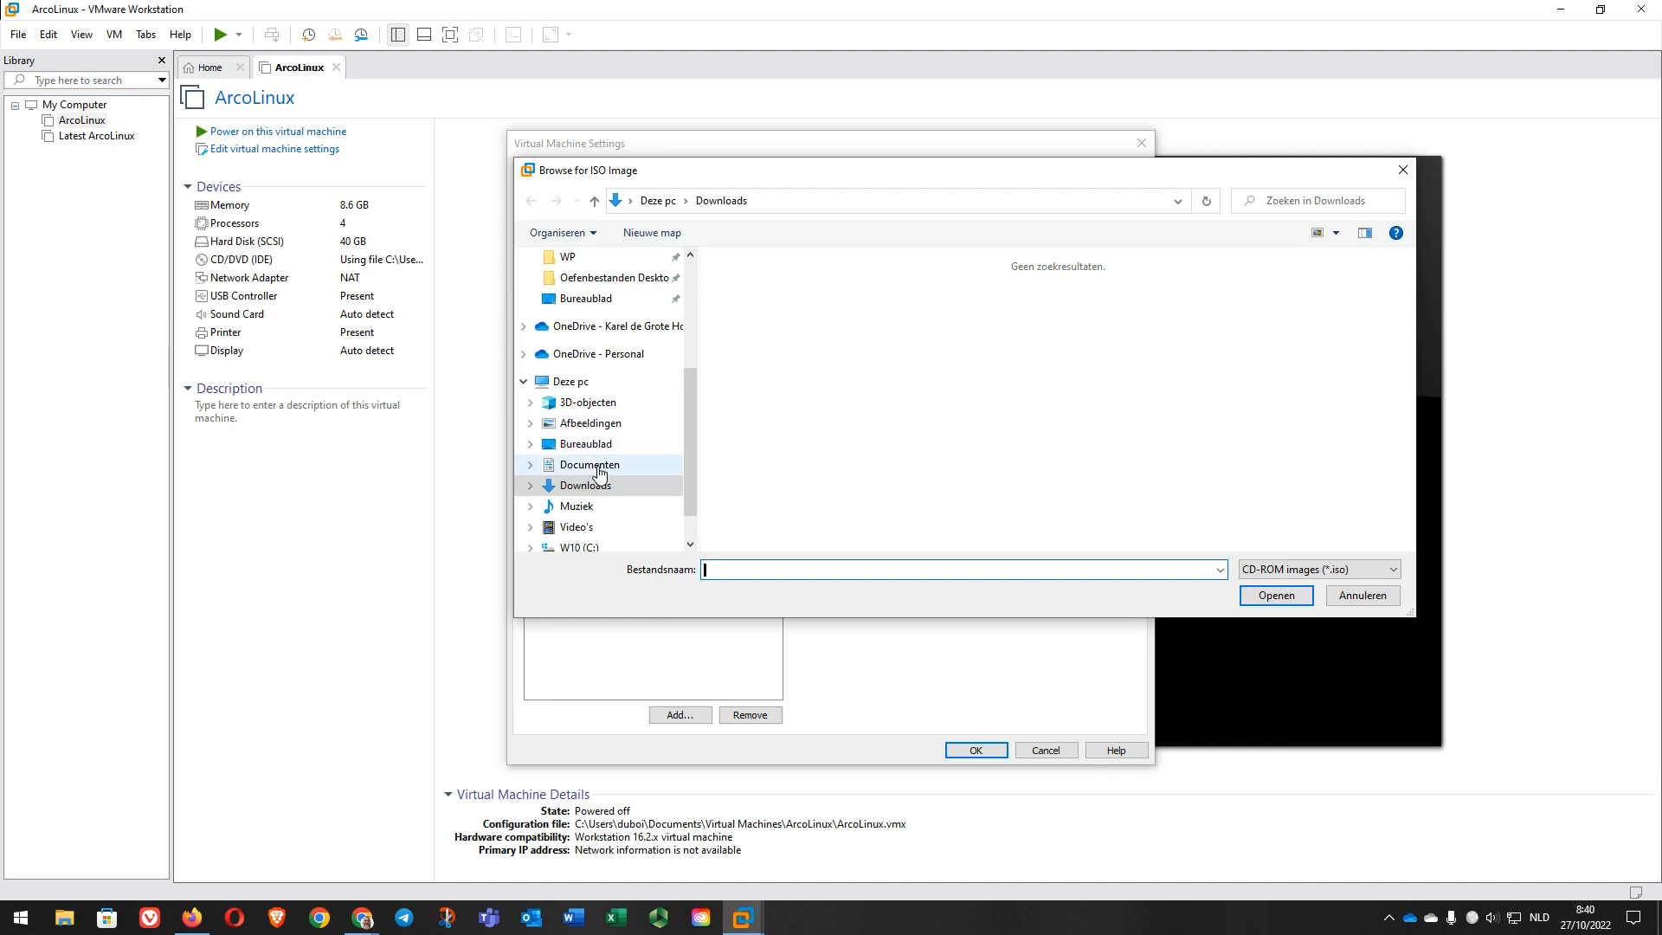
pyautogui.click(599, 466)
pyautogui.click(844, 410)
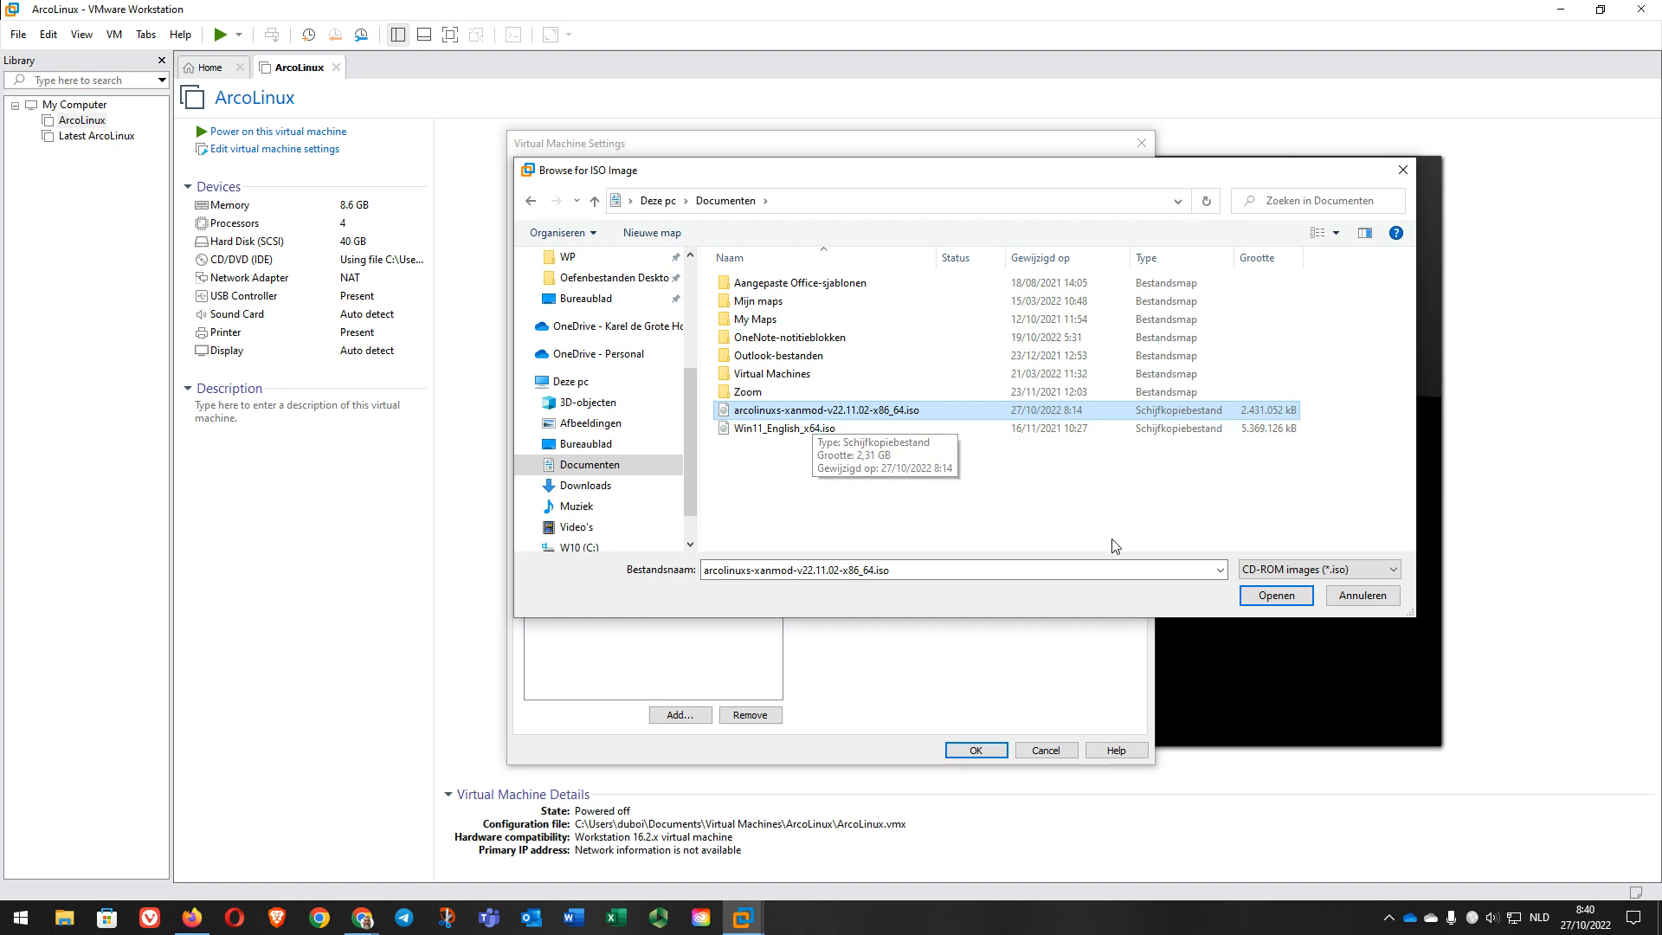
pyautogui.click(1297, 599)
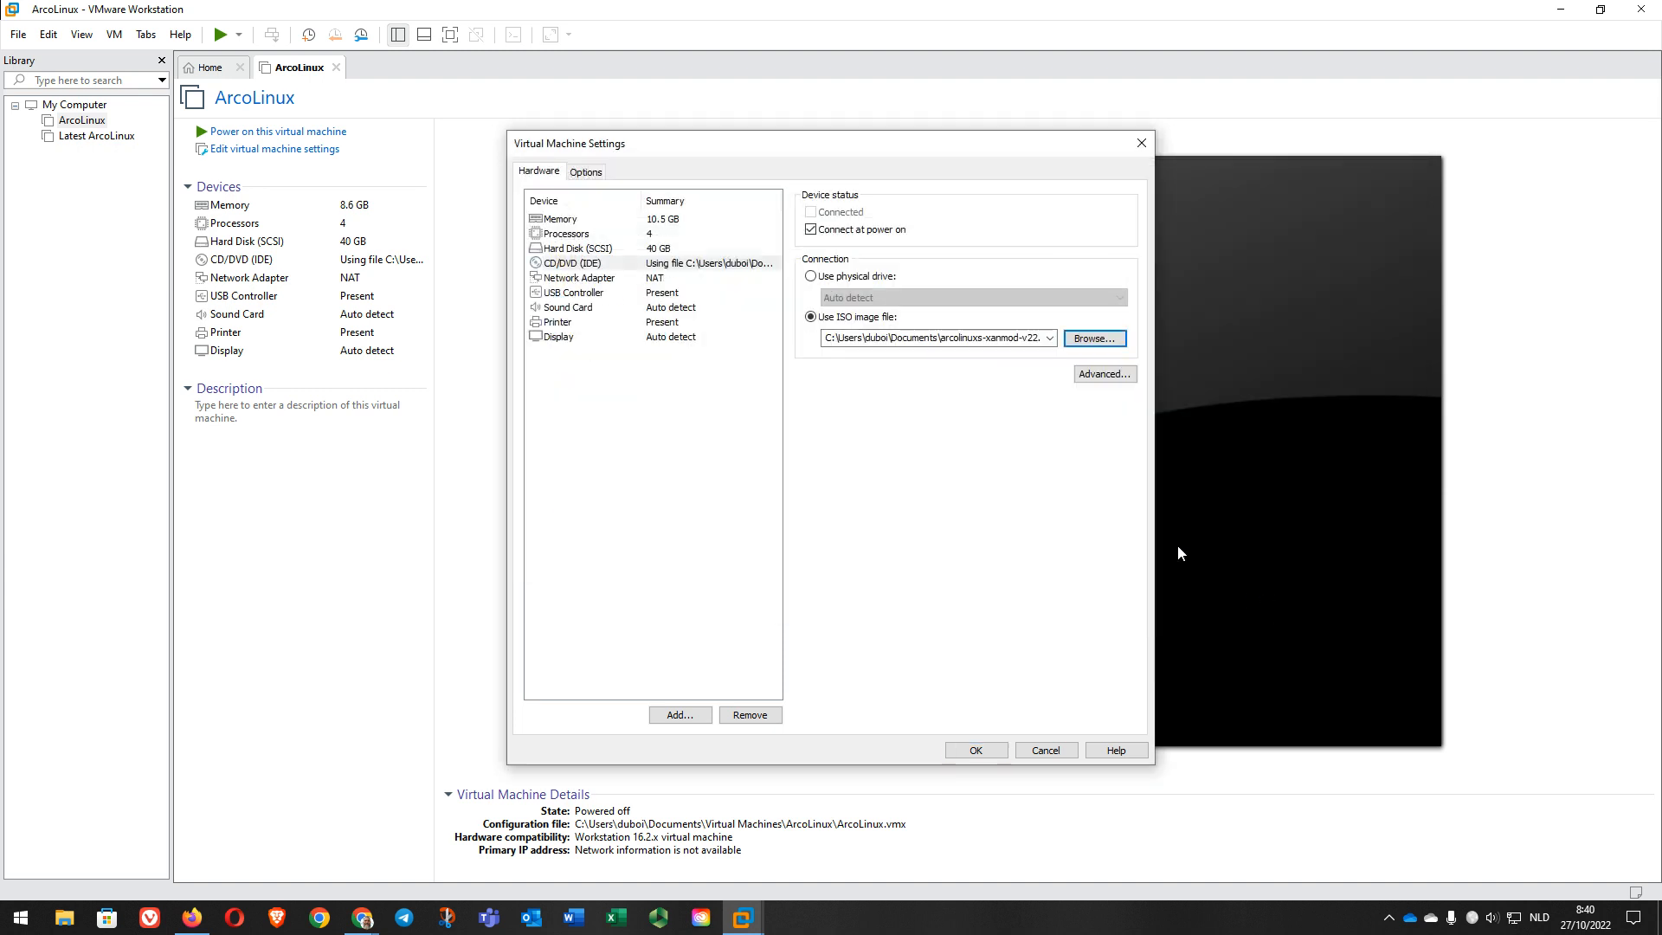
pyautogui.click(978, 750)
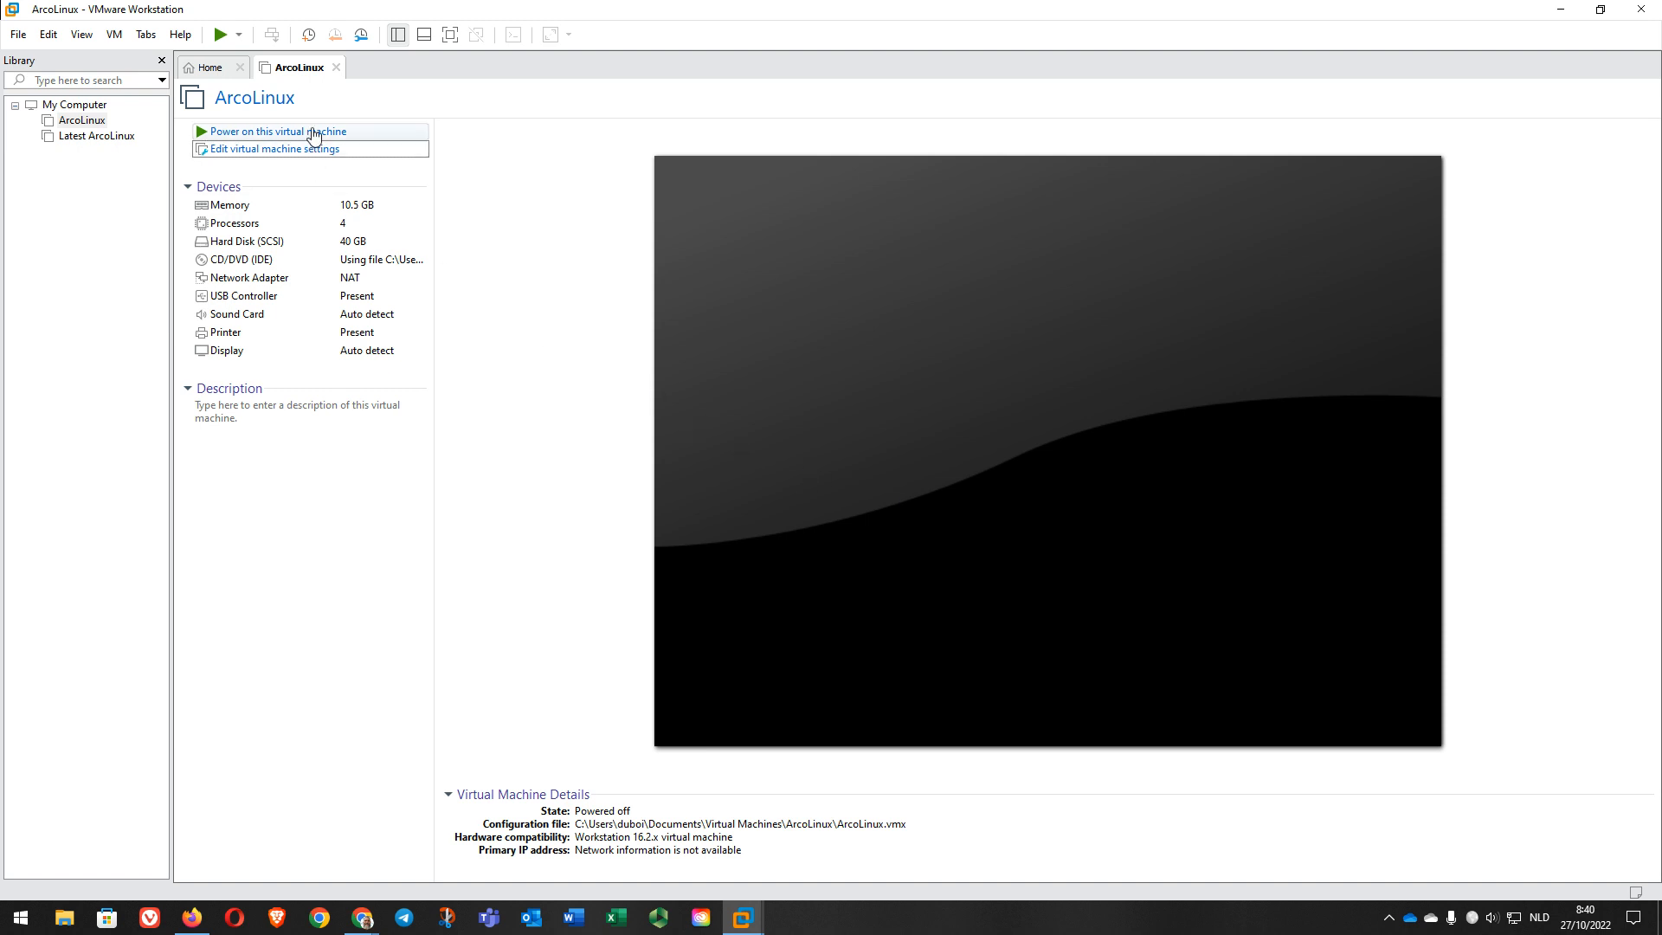
# Step: Power on ArcoLinux, close the Welcome App and Insync, and go full screen
pyautogui.click(313, 133)
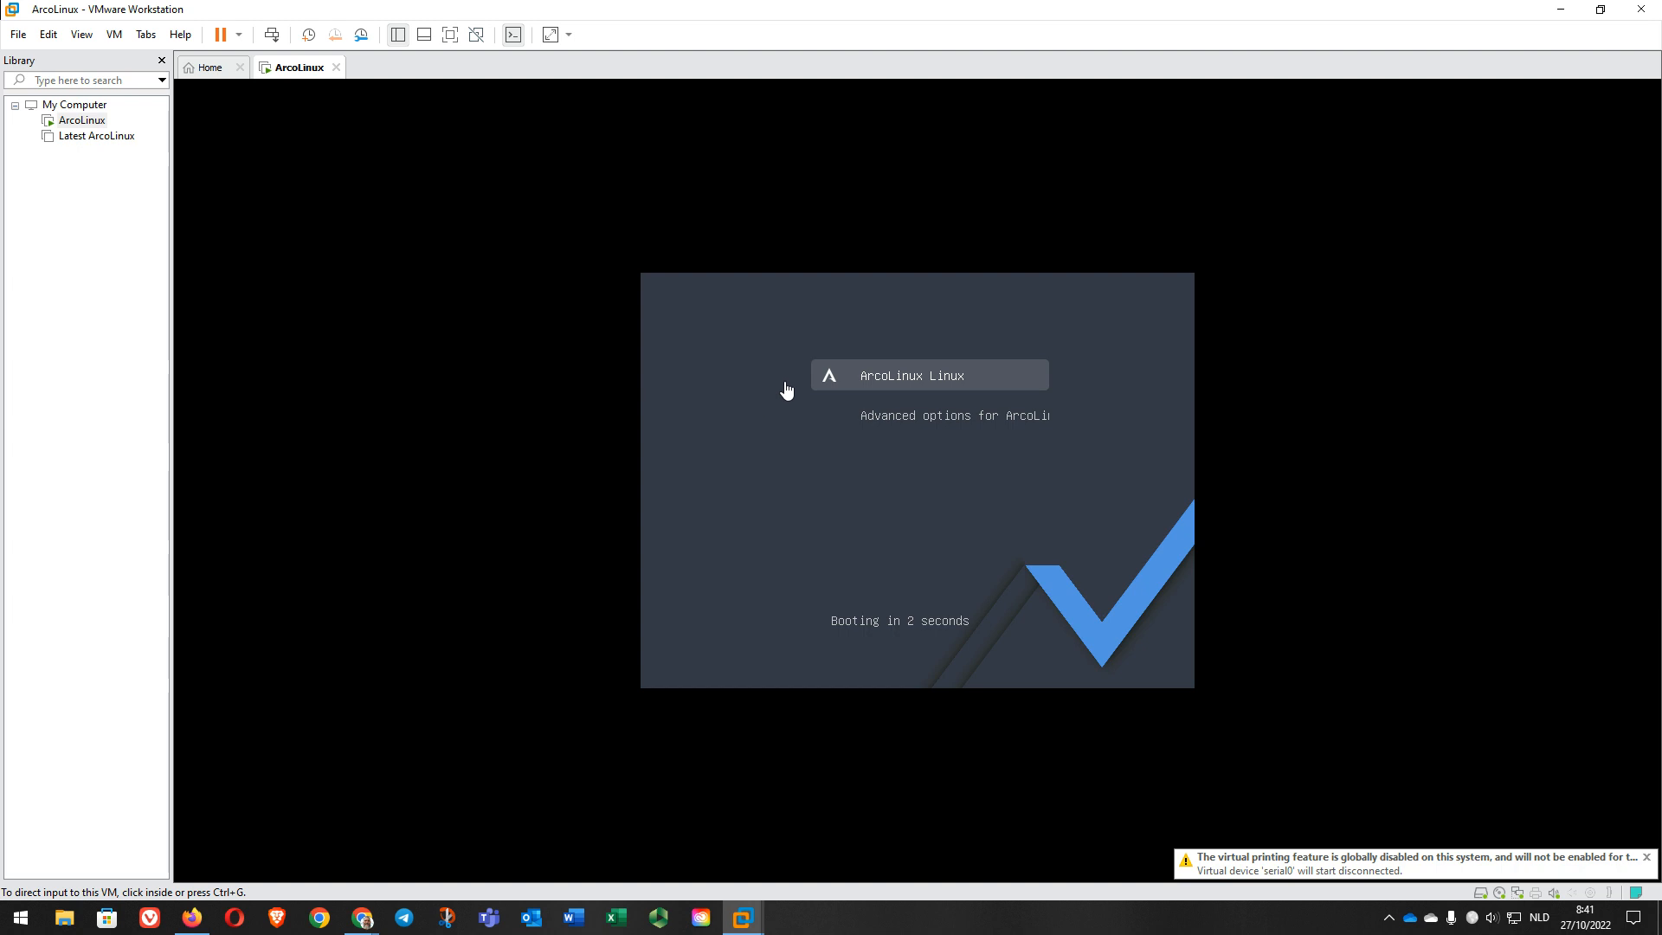
pyautogui.click(782, 390)
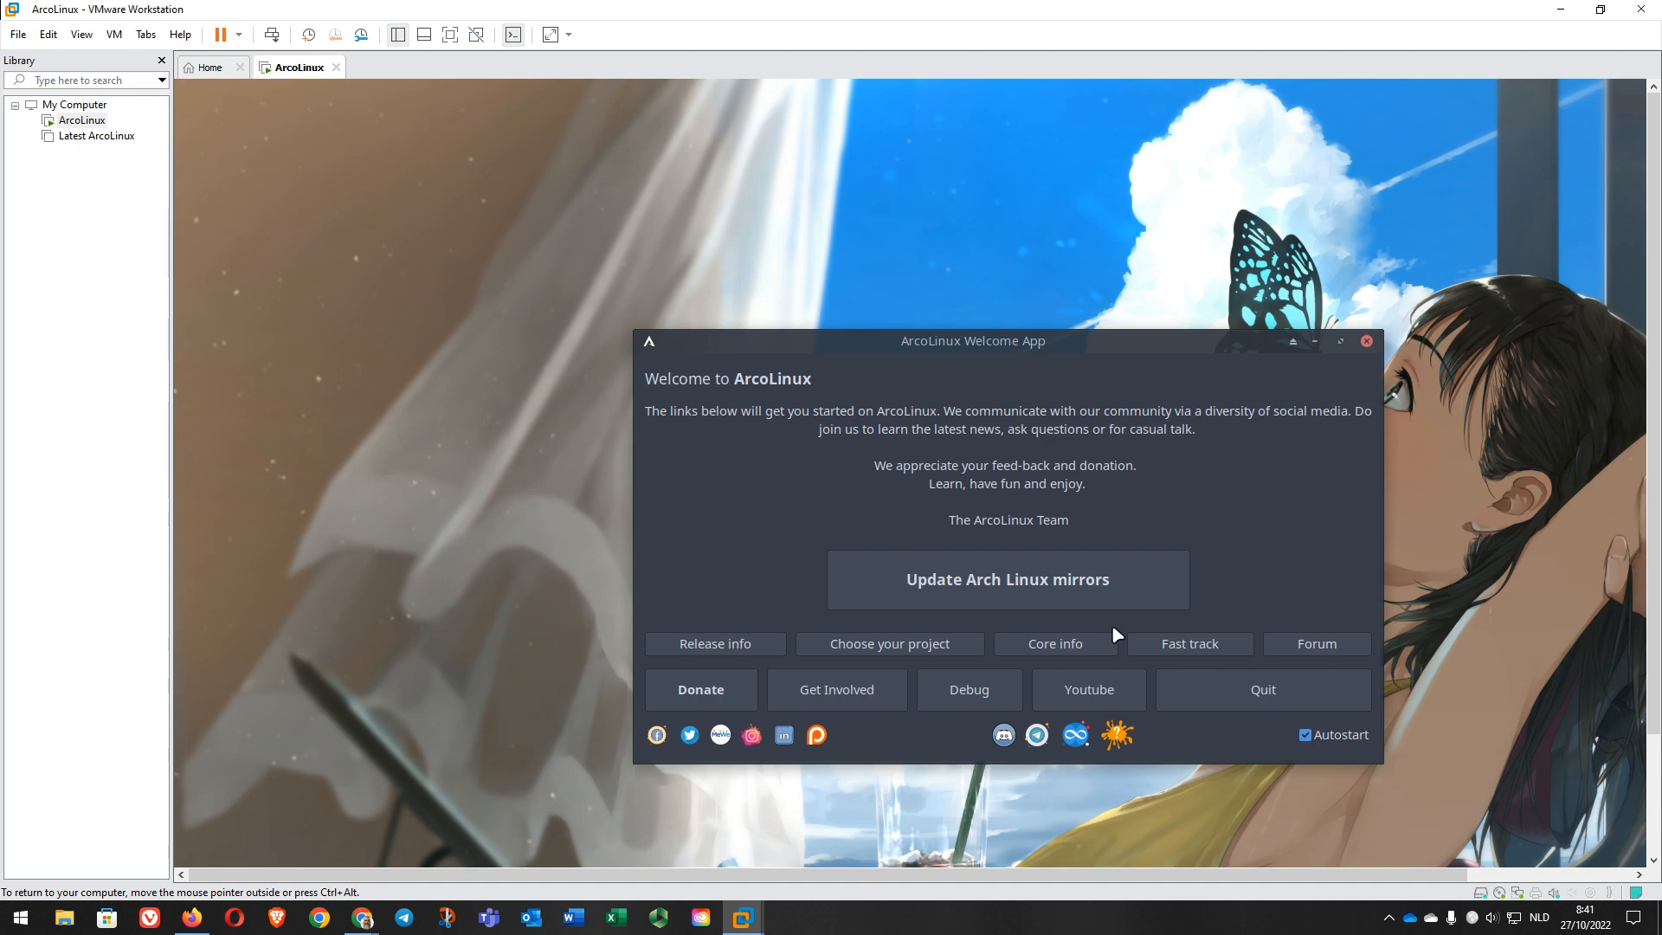
pyautogui.click(1256, 689)
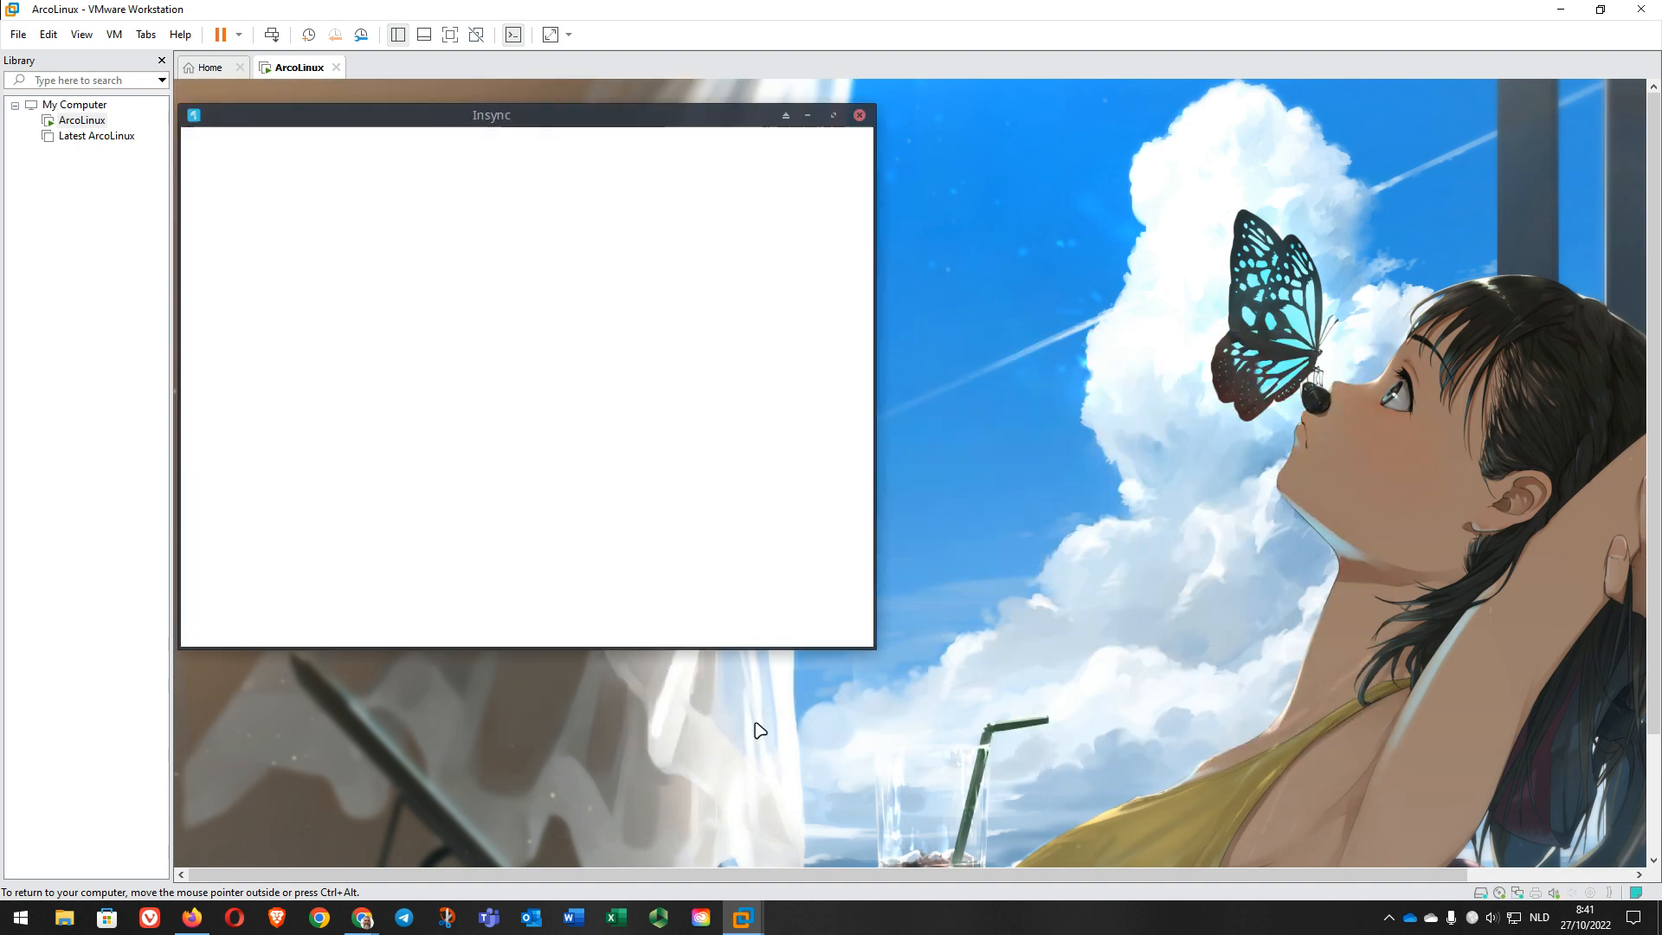
pyautogui.click(859, 115)
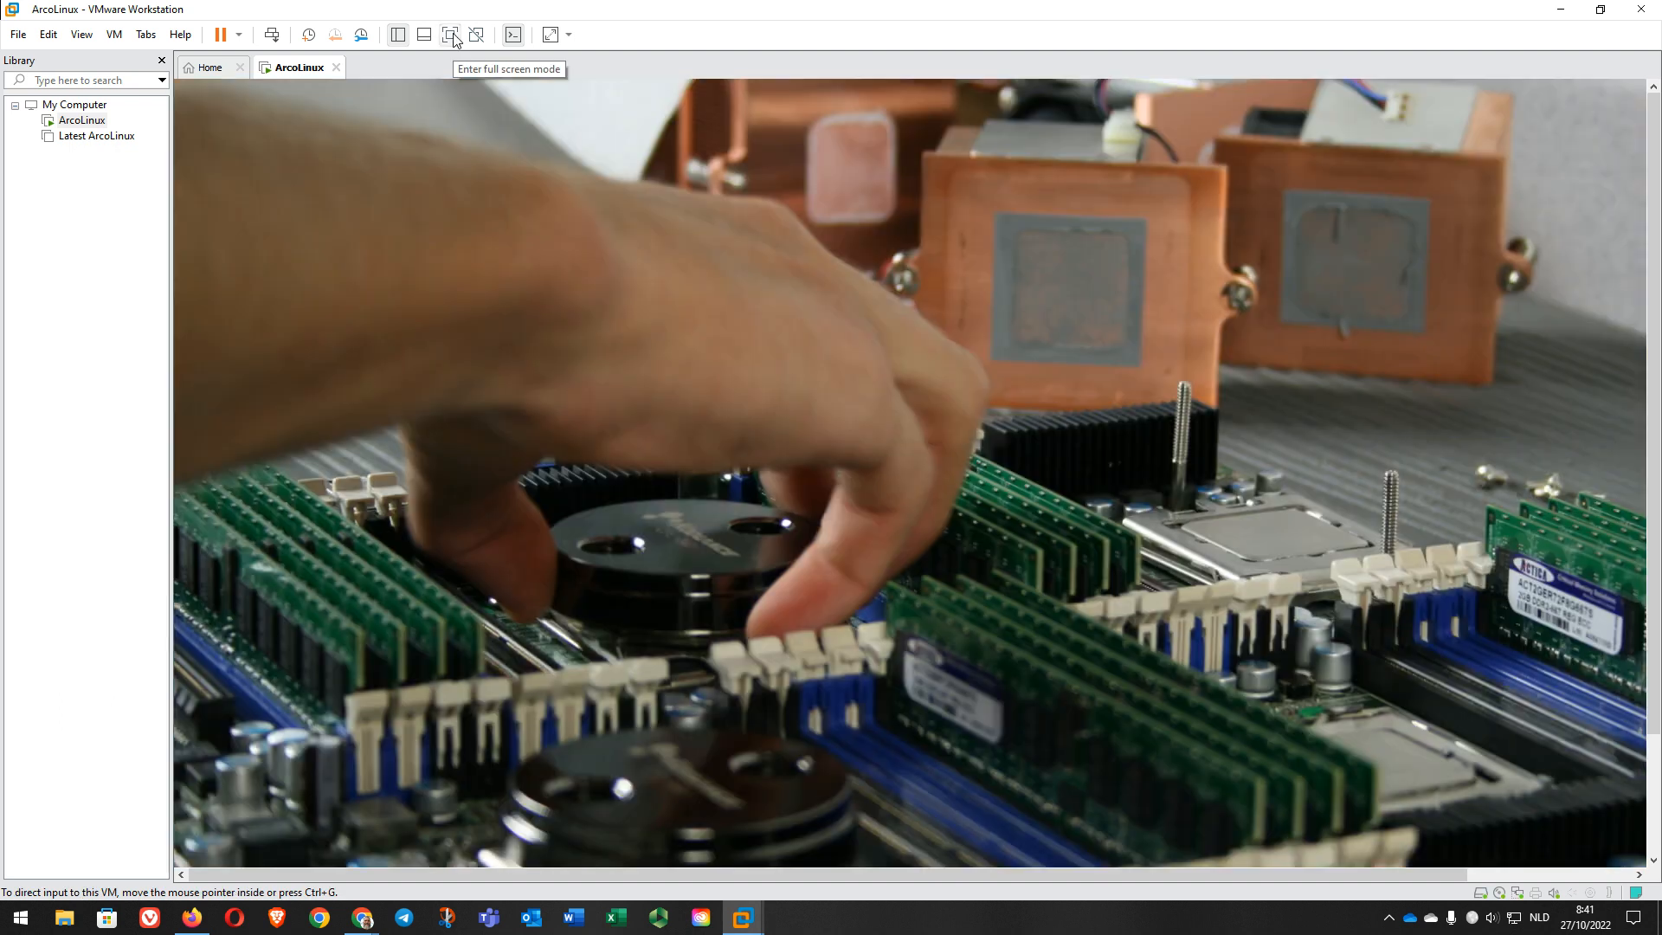
pyautogui.click(450, 34)
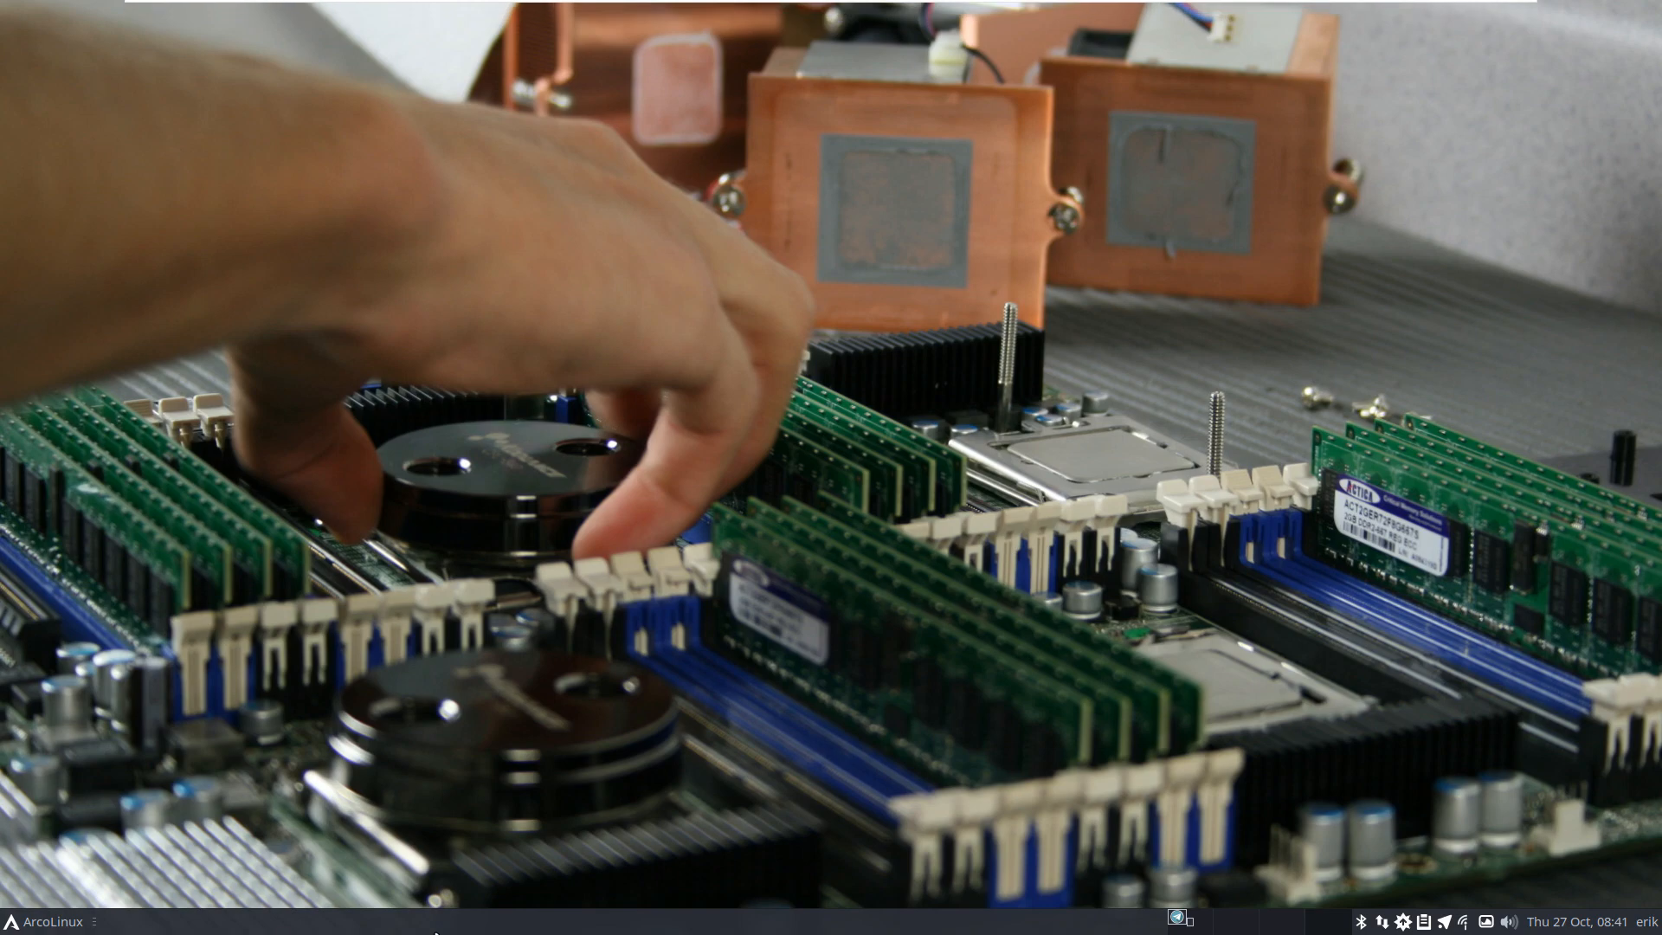
# Step: Run iso in Alacritty to show the ISO release v22.03.08
pyautogui.hotkey('ctrl', 'alt', 't')
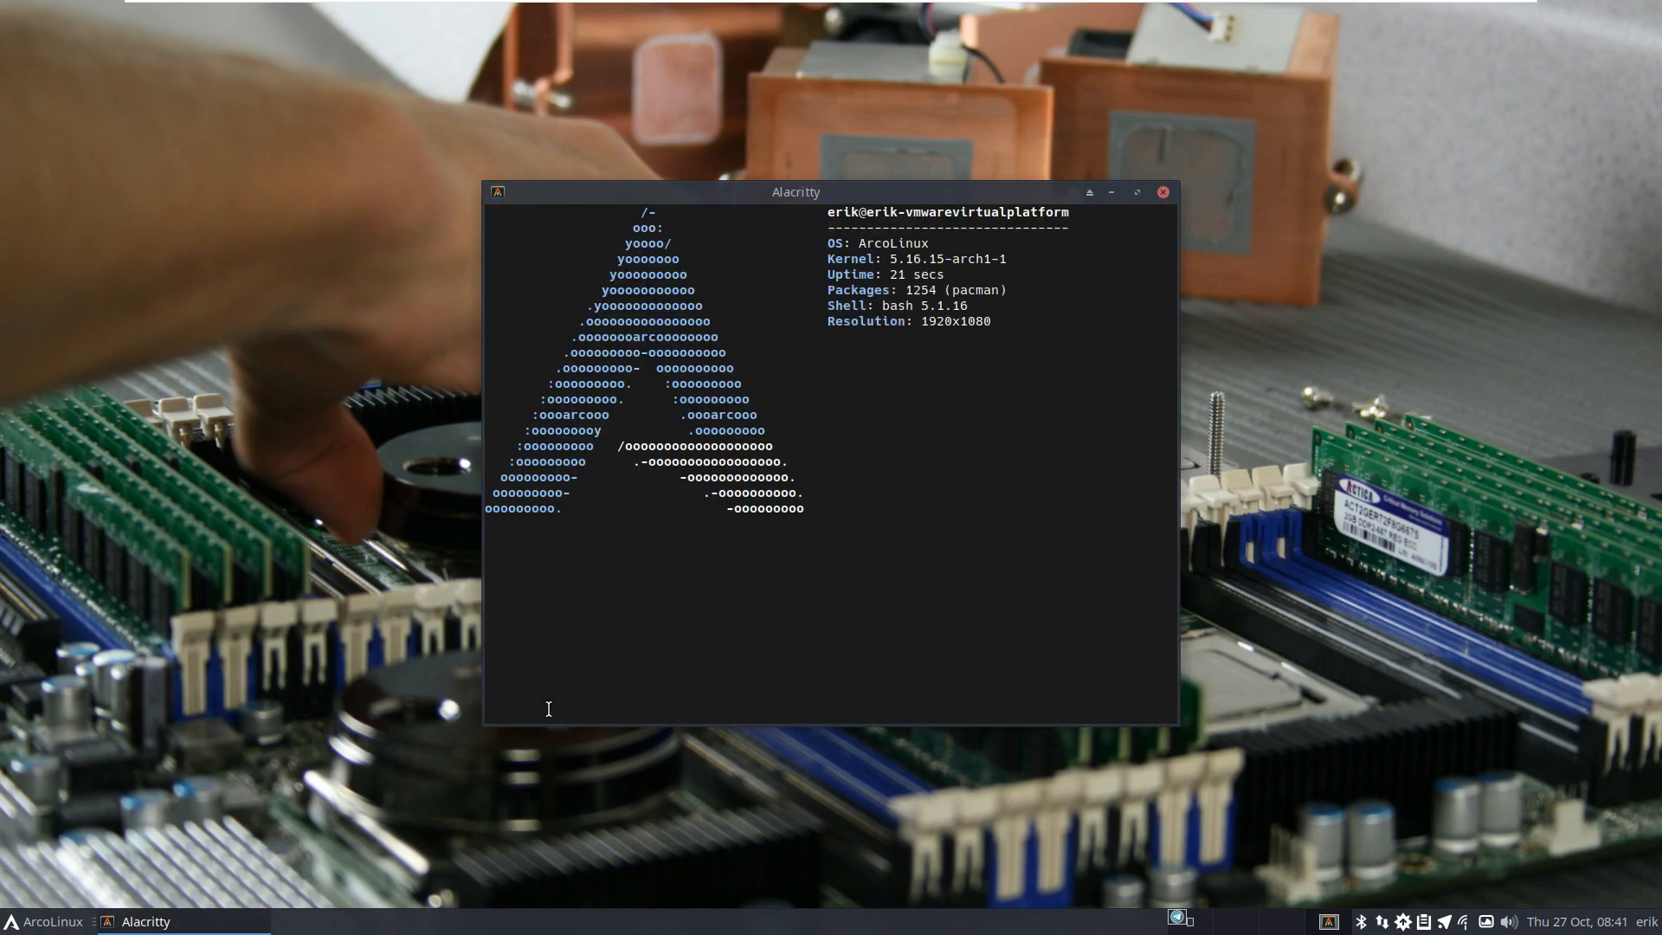
pyautogui.write('iso')
pyautogui.press('Return')
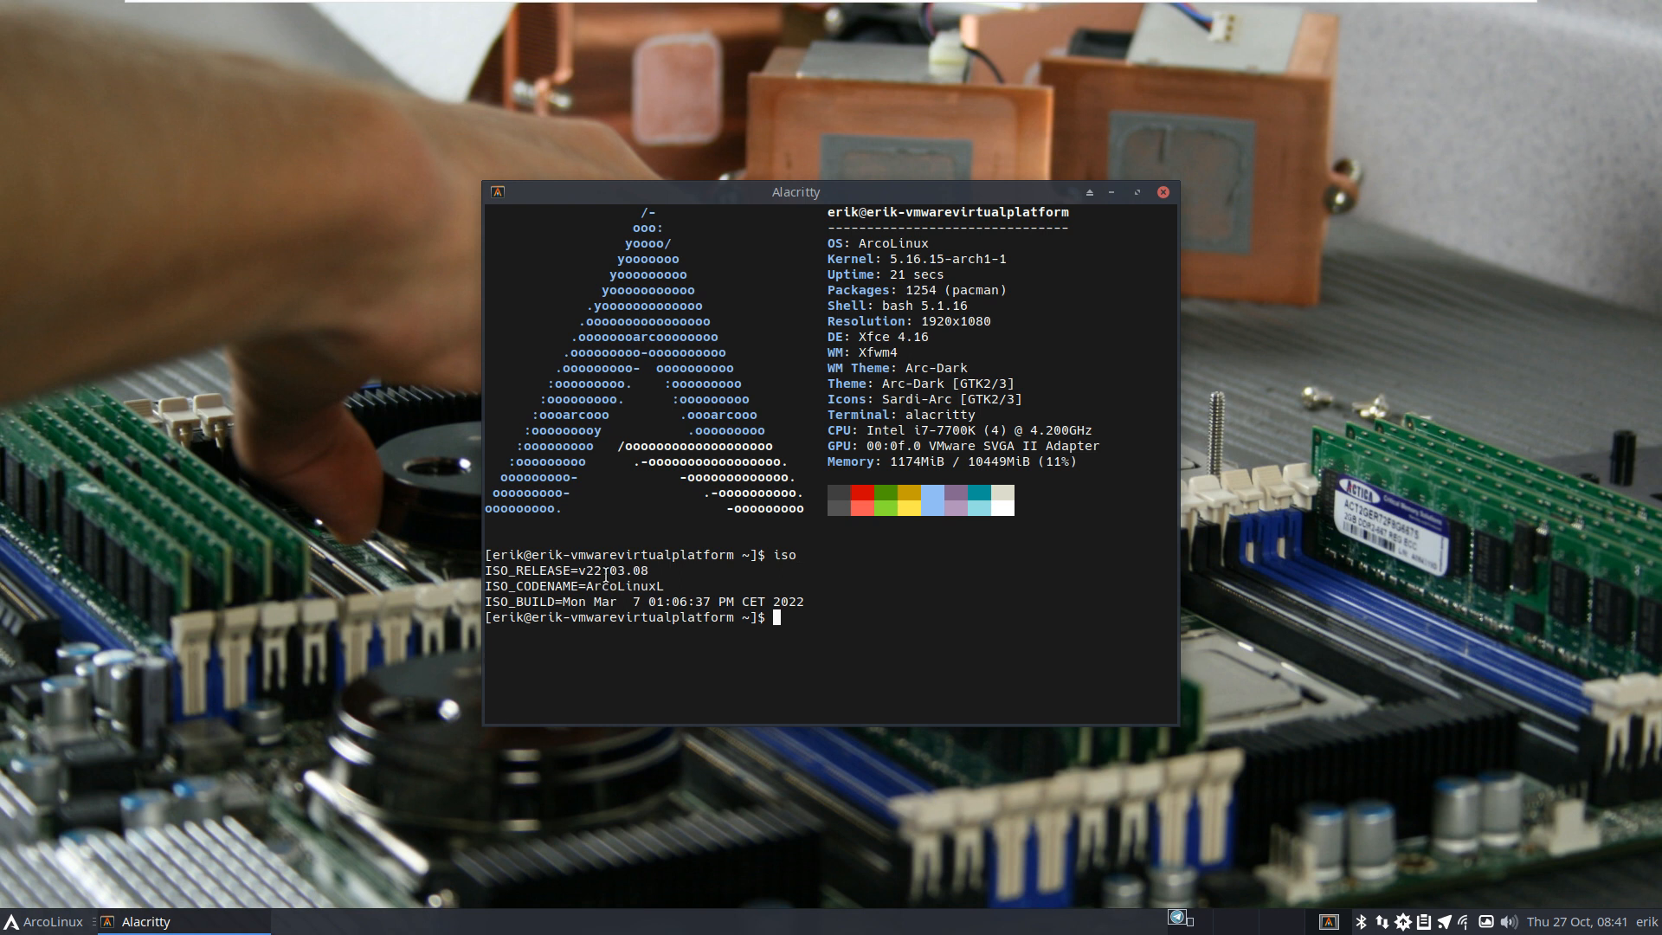
pyautogui.moveTo(607, 573); pyautogui.dragTo(625, 572)
# Step: Launch Chromium and accept an empty, unencrypted default keyring password
pyautogui.click(796, 666)
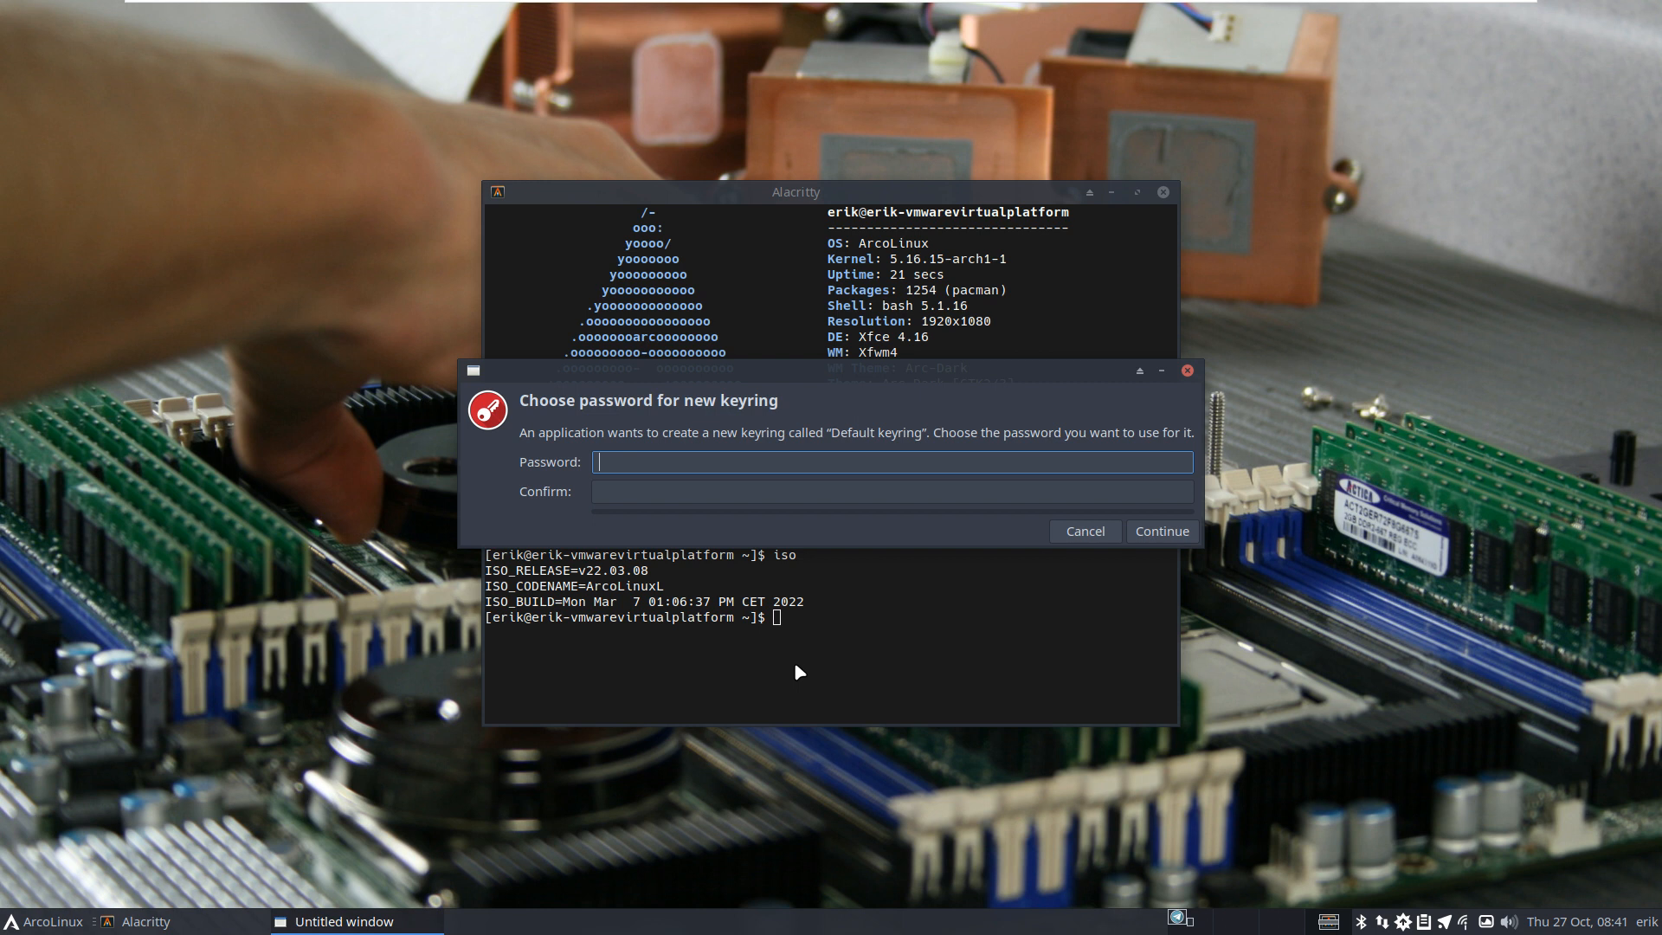
pyautogui.click(1159, 537)
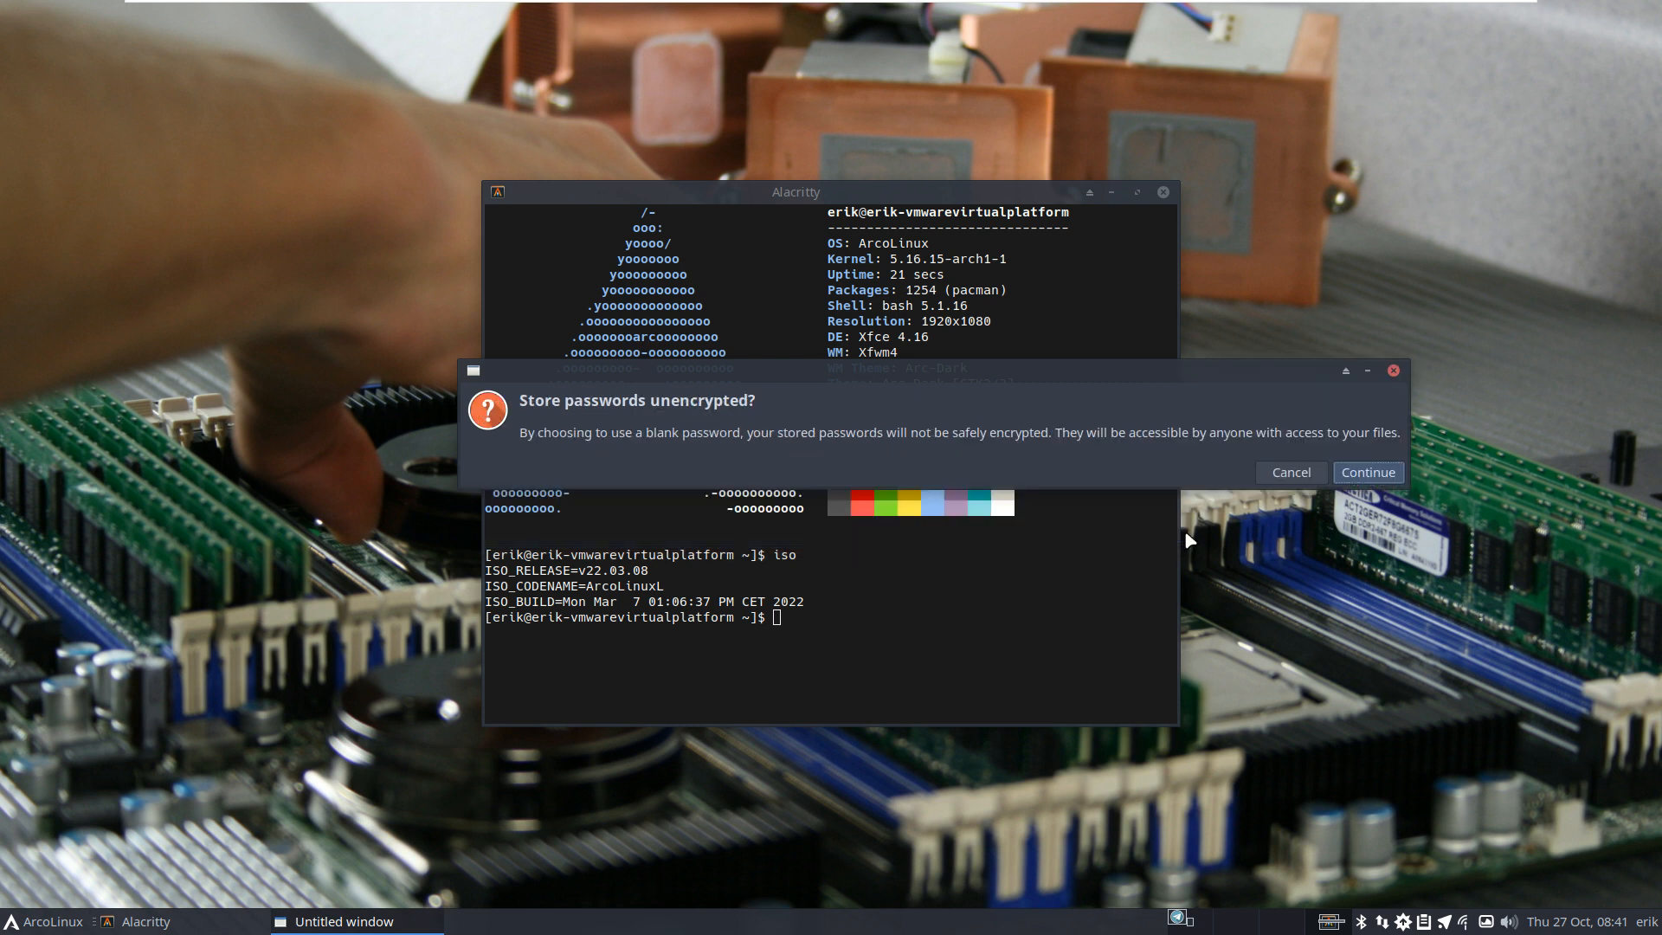
pyautogui.click(1368, 474)
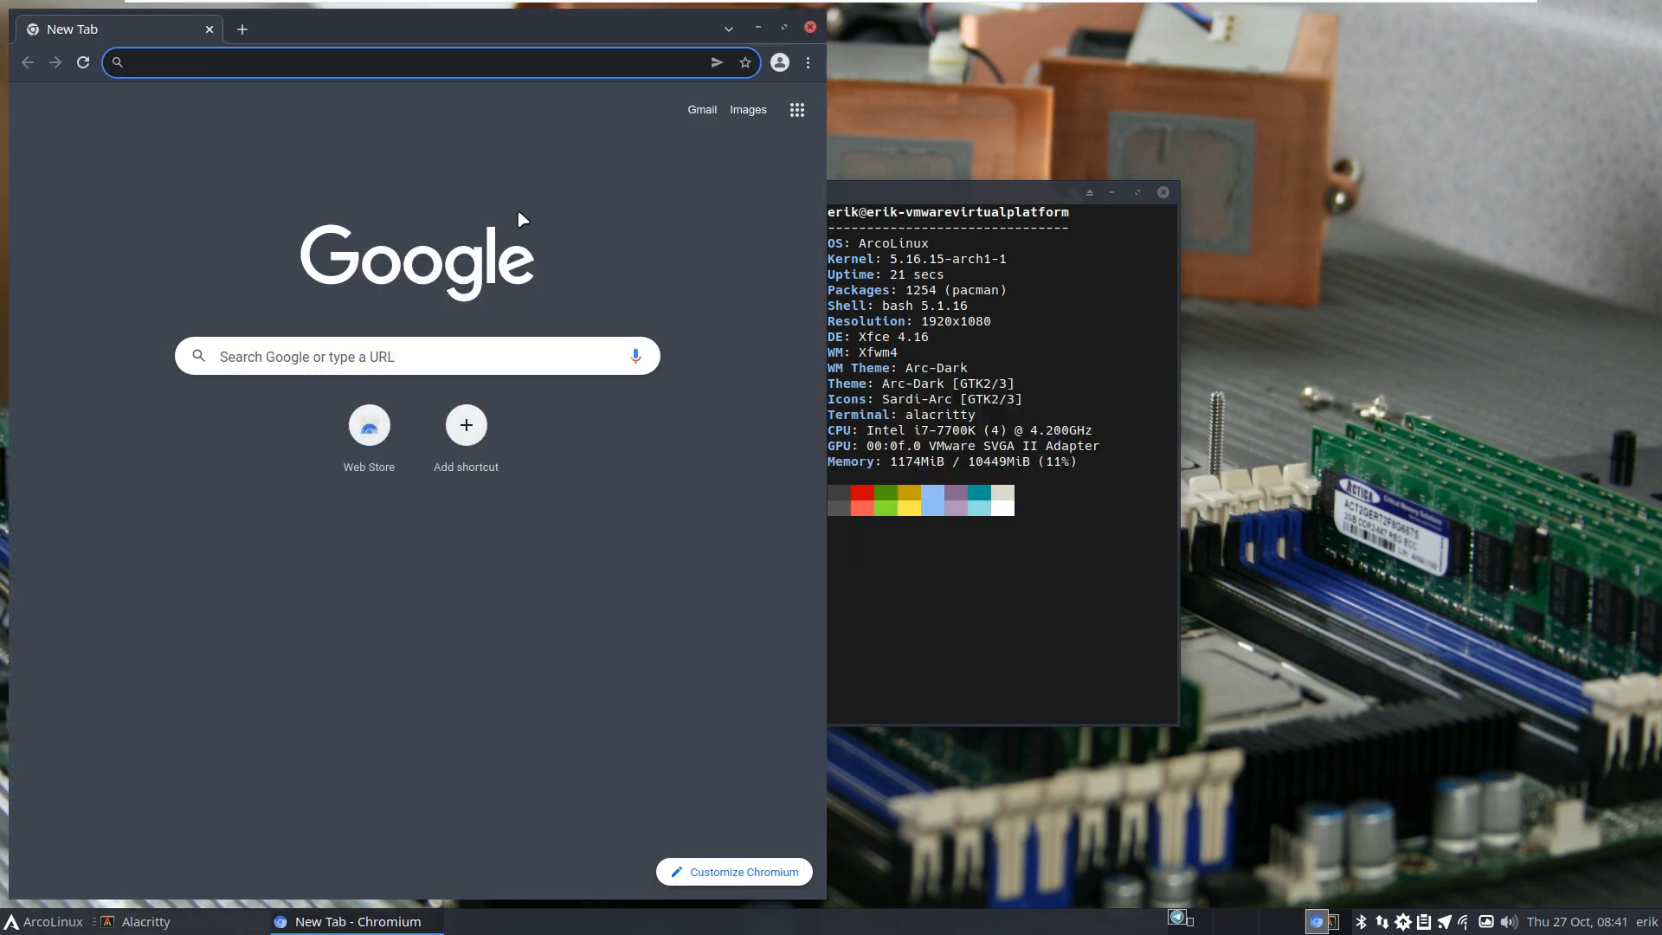
# Step: Search Google for 'youtube arcolinux' in a maximized Chromium and accept the cookies
pyautogui.write('y')
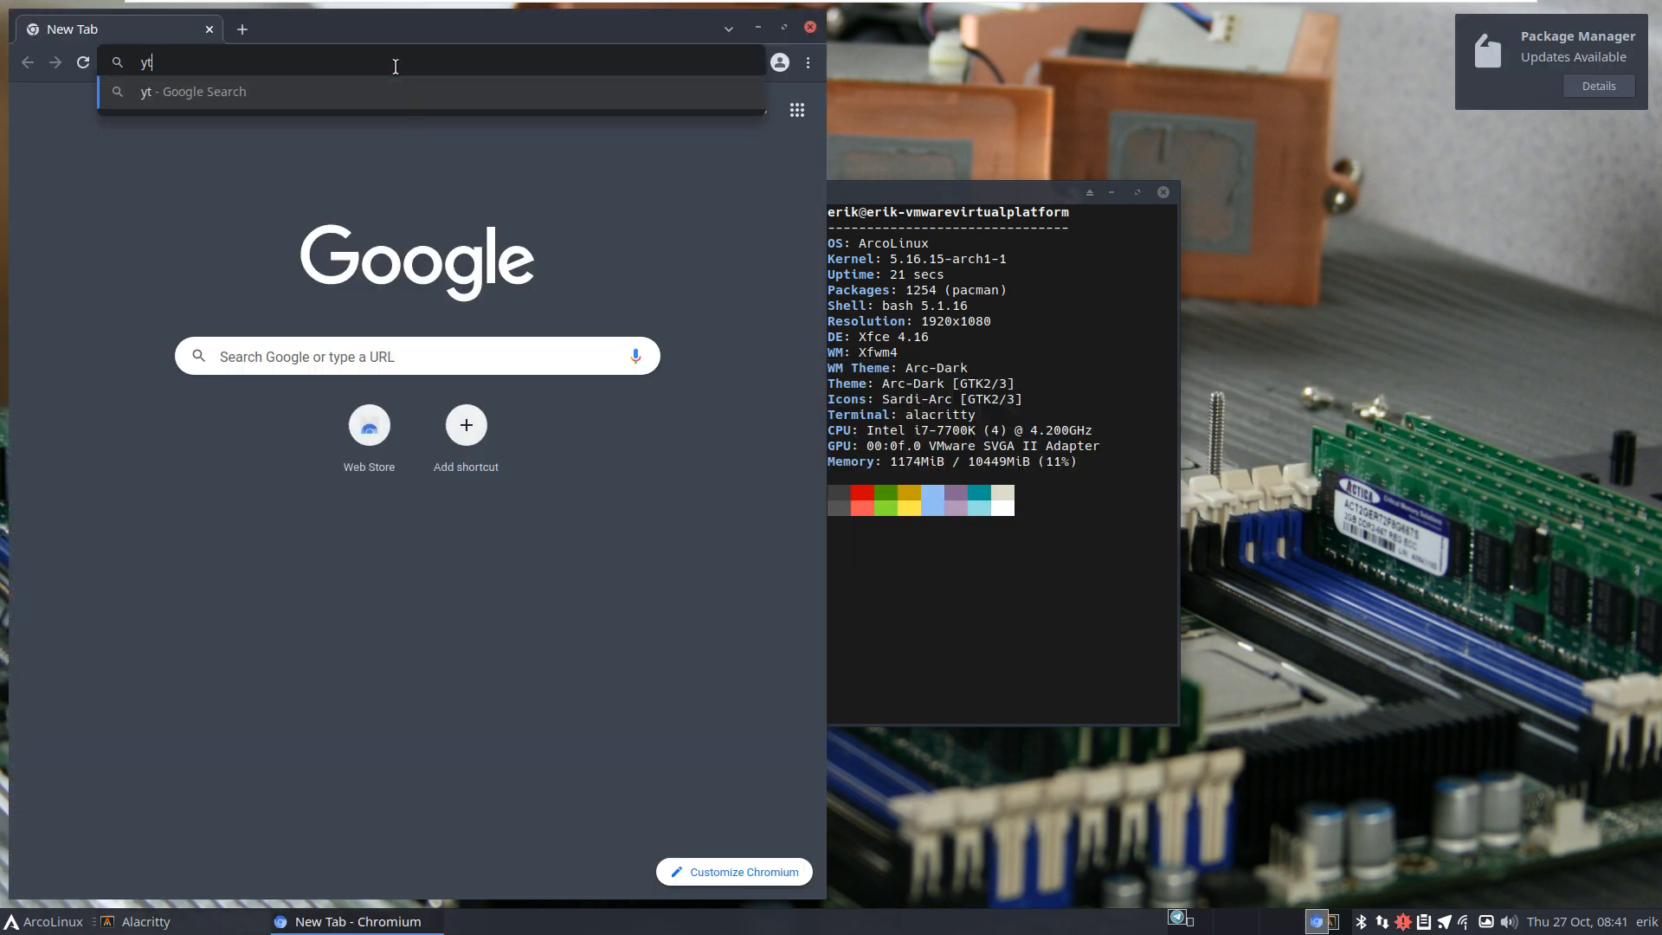
pyautogui.write('uoutu')
pyautogui.press('BackSpace')
pyautogui.press('BackSpace')
pyautogui.press('BackSpace')
pyautogui.press('BackSpace')
pyautogui.press('BackSpace')
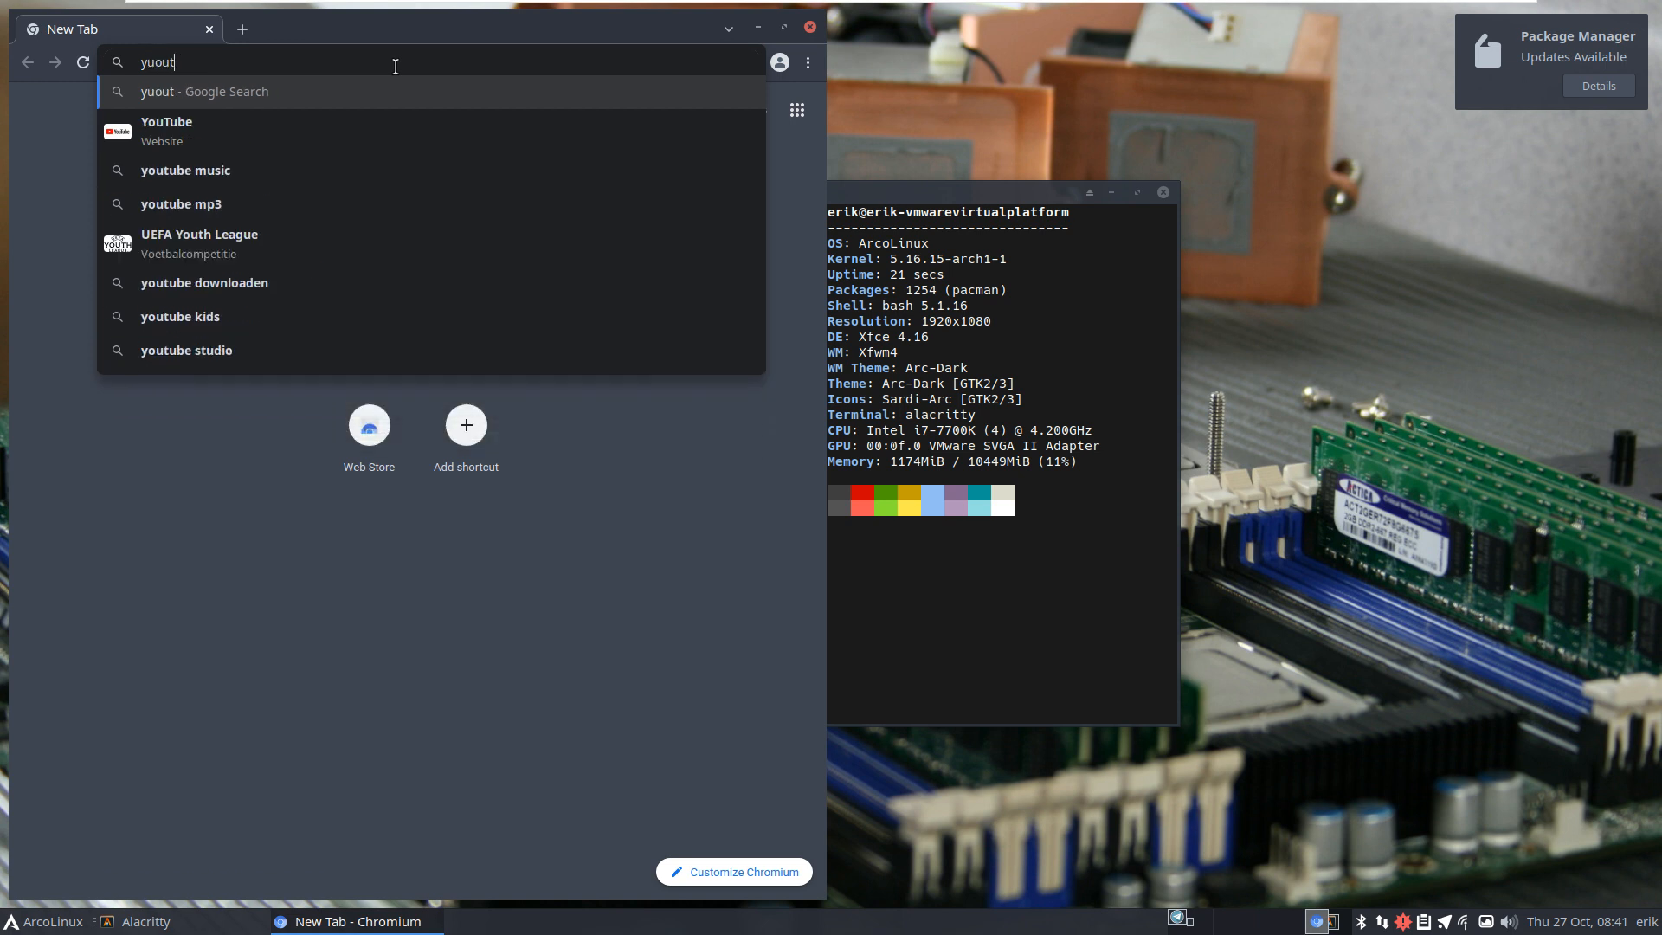
pyautogui.write('outube')
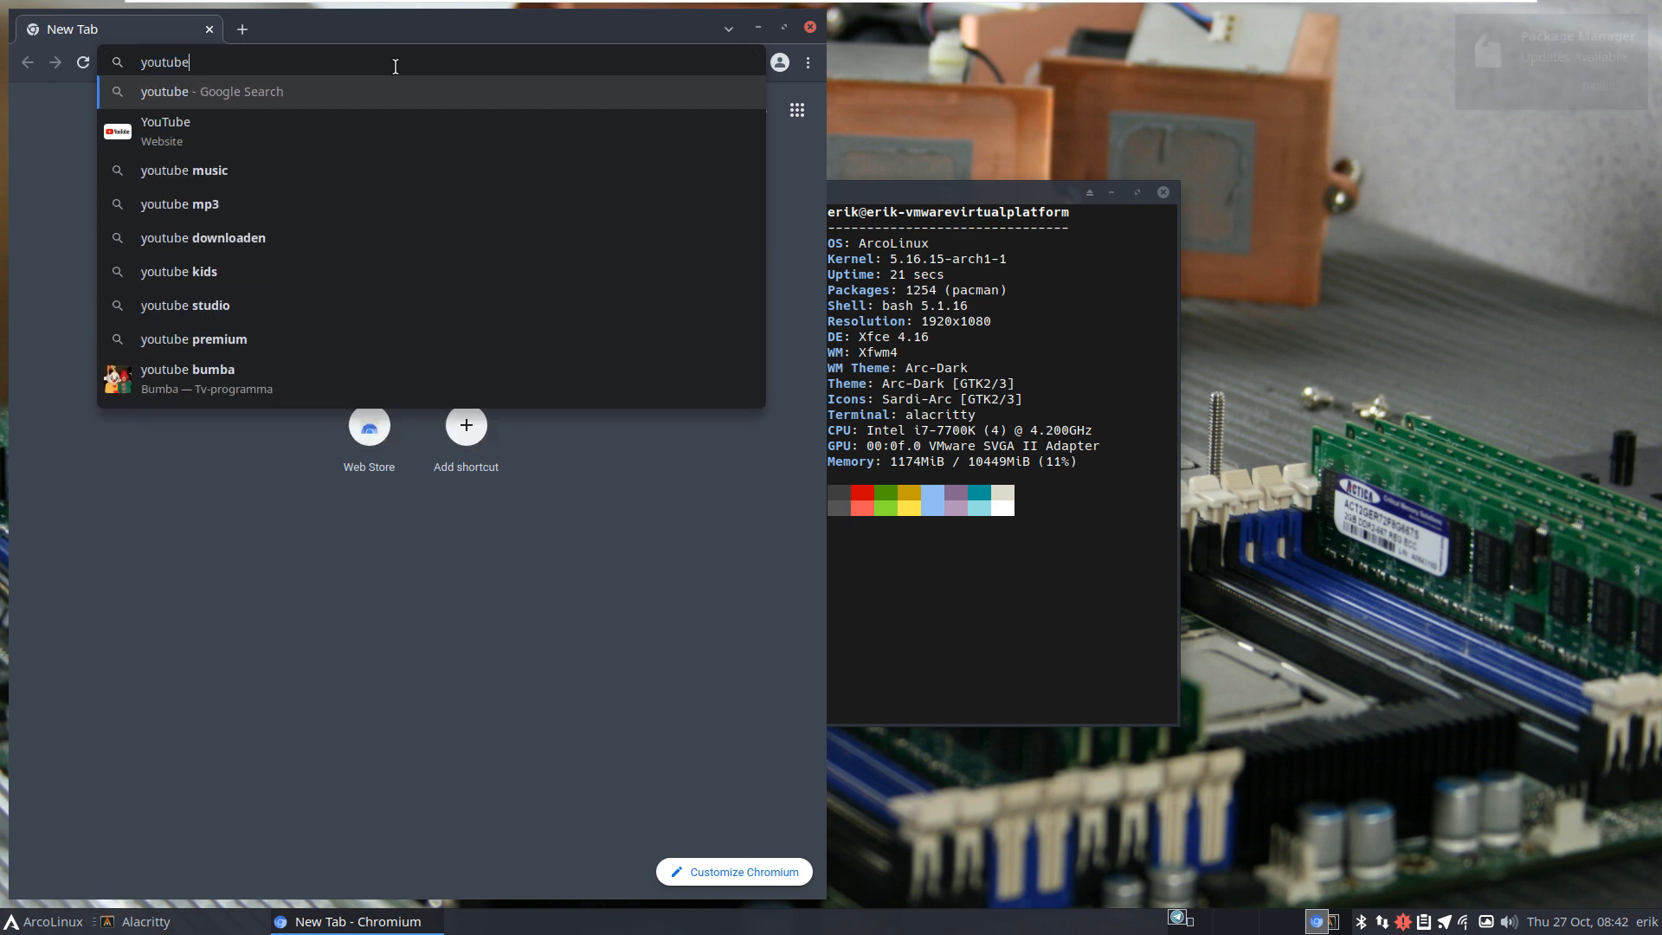
pyautogui.write(' arcolinux')
pyautogui.press('Return')
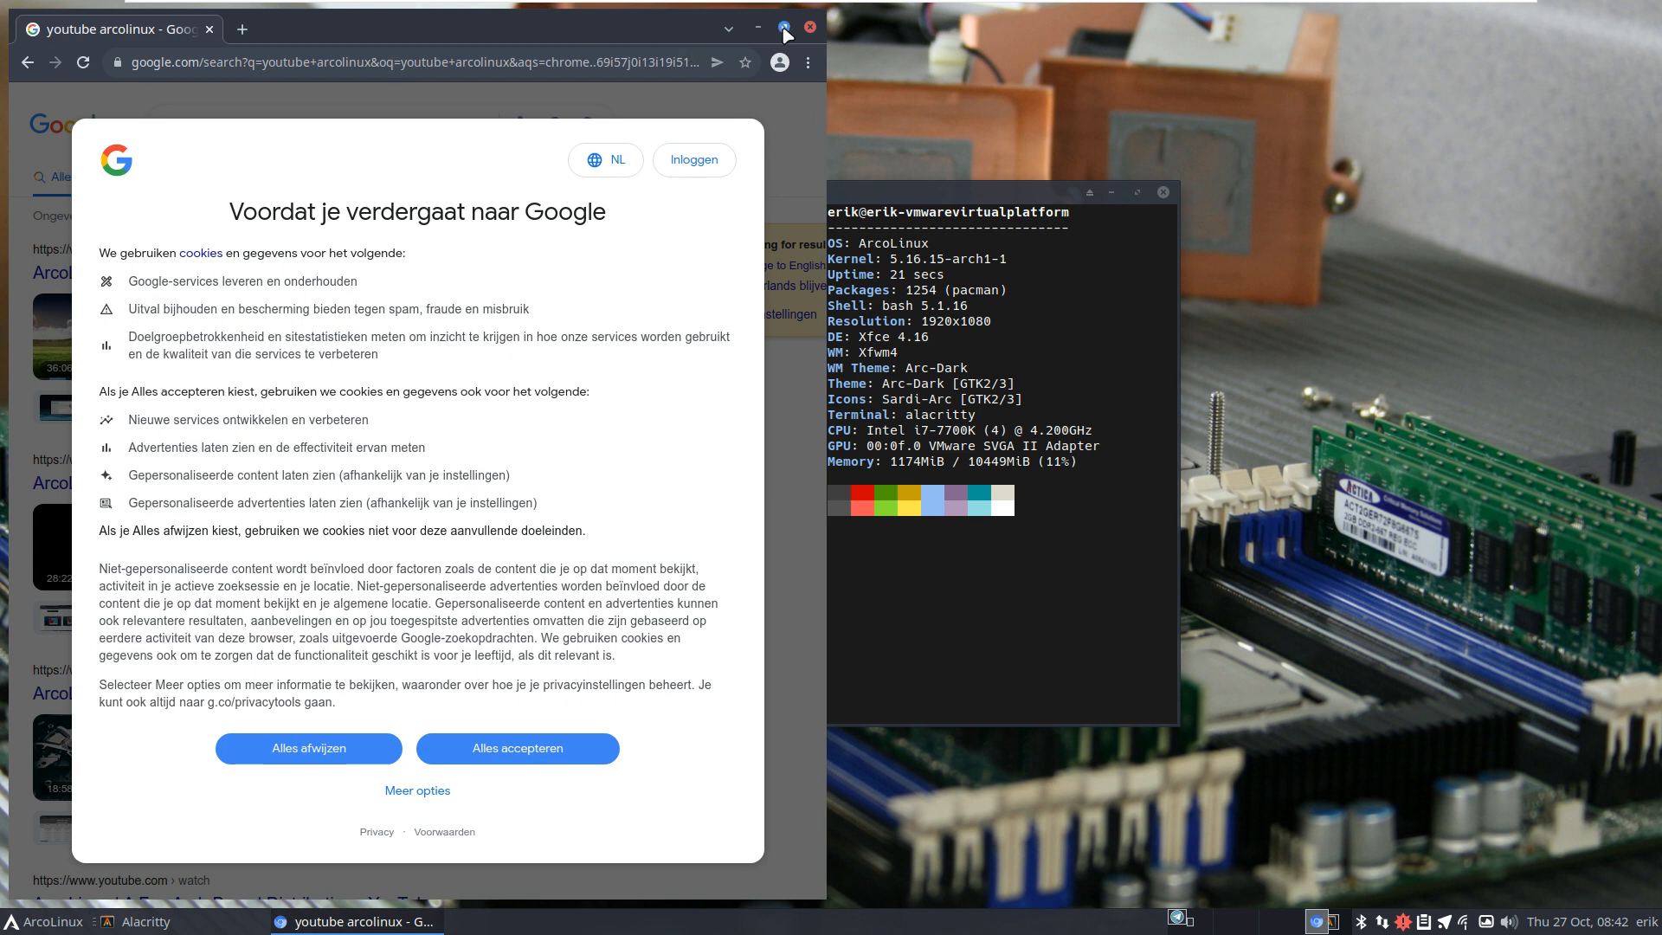
pyautogui.click(784, 28)
pyautogui.click(937, 755)
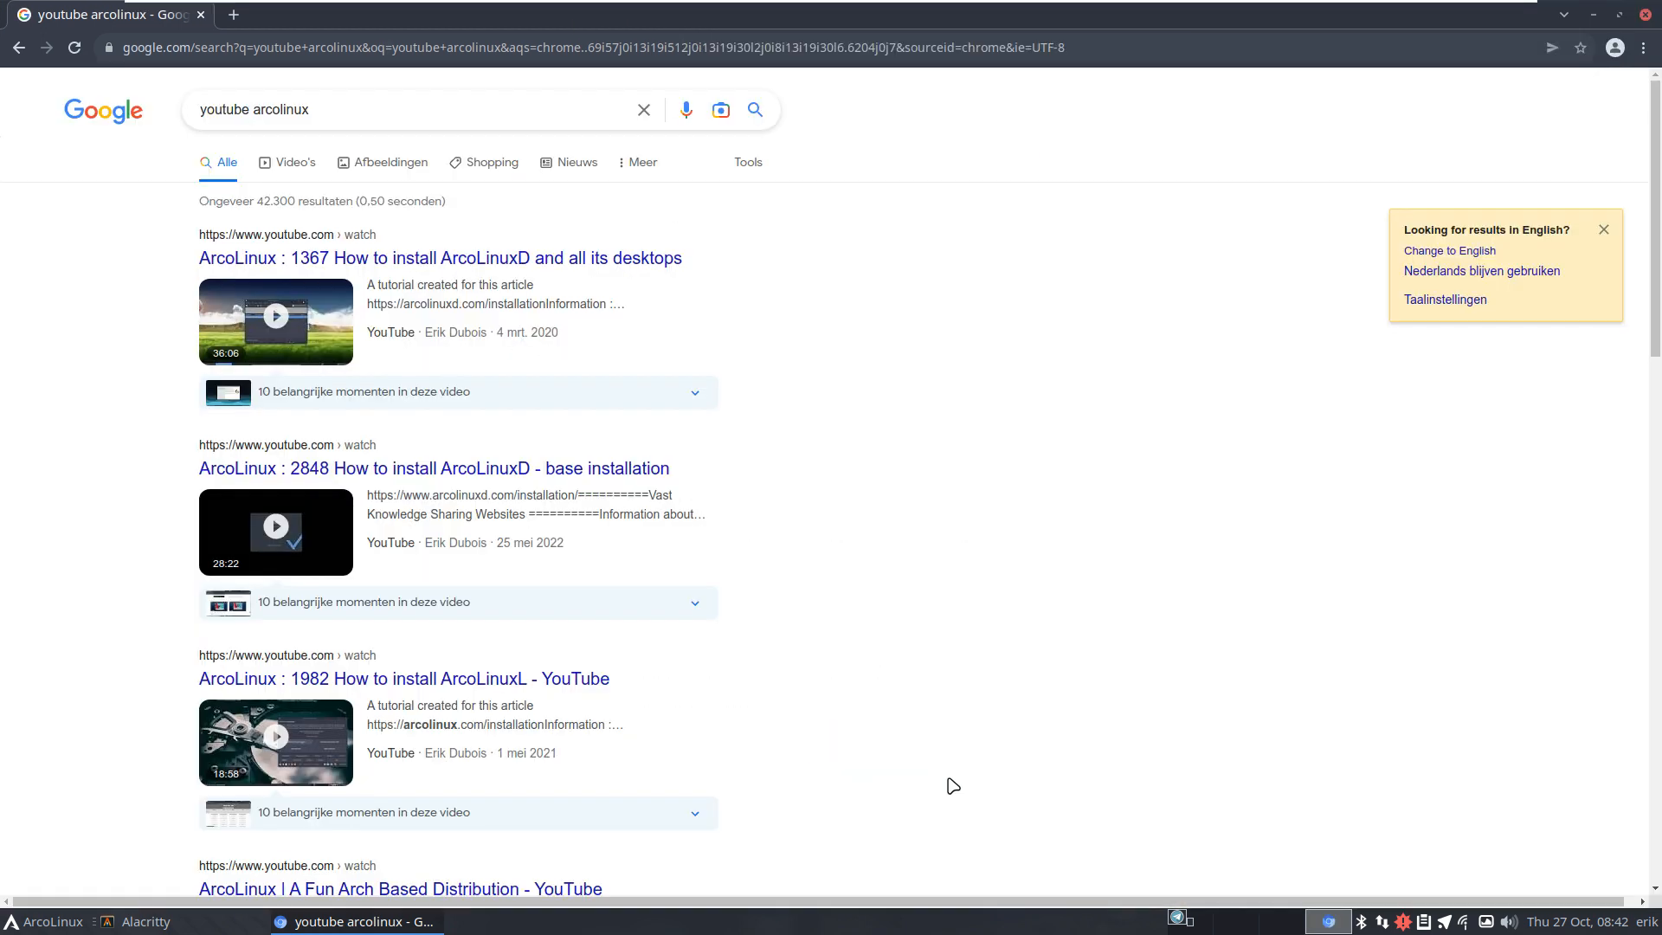
# Step: Open the ArcoLinuxD desktops video, then go to its channel's playlists
pyautogui.click(525, 259)
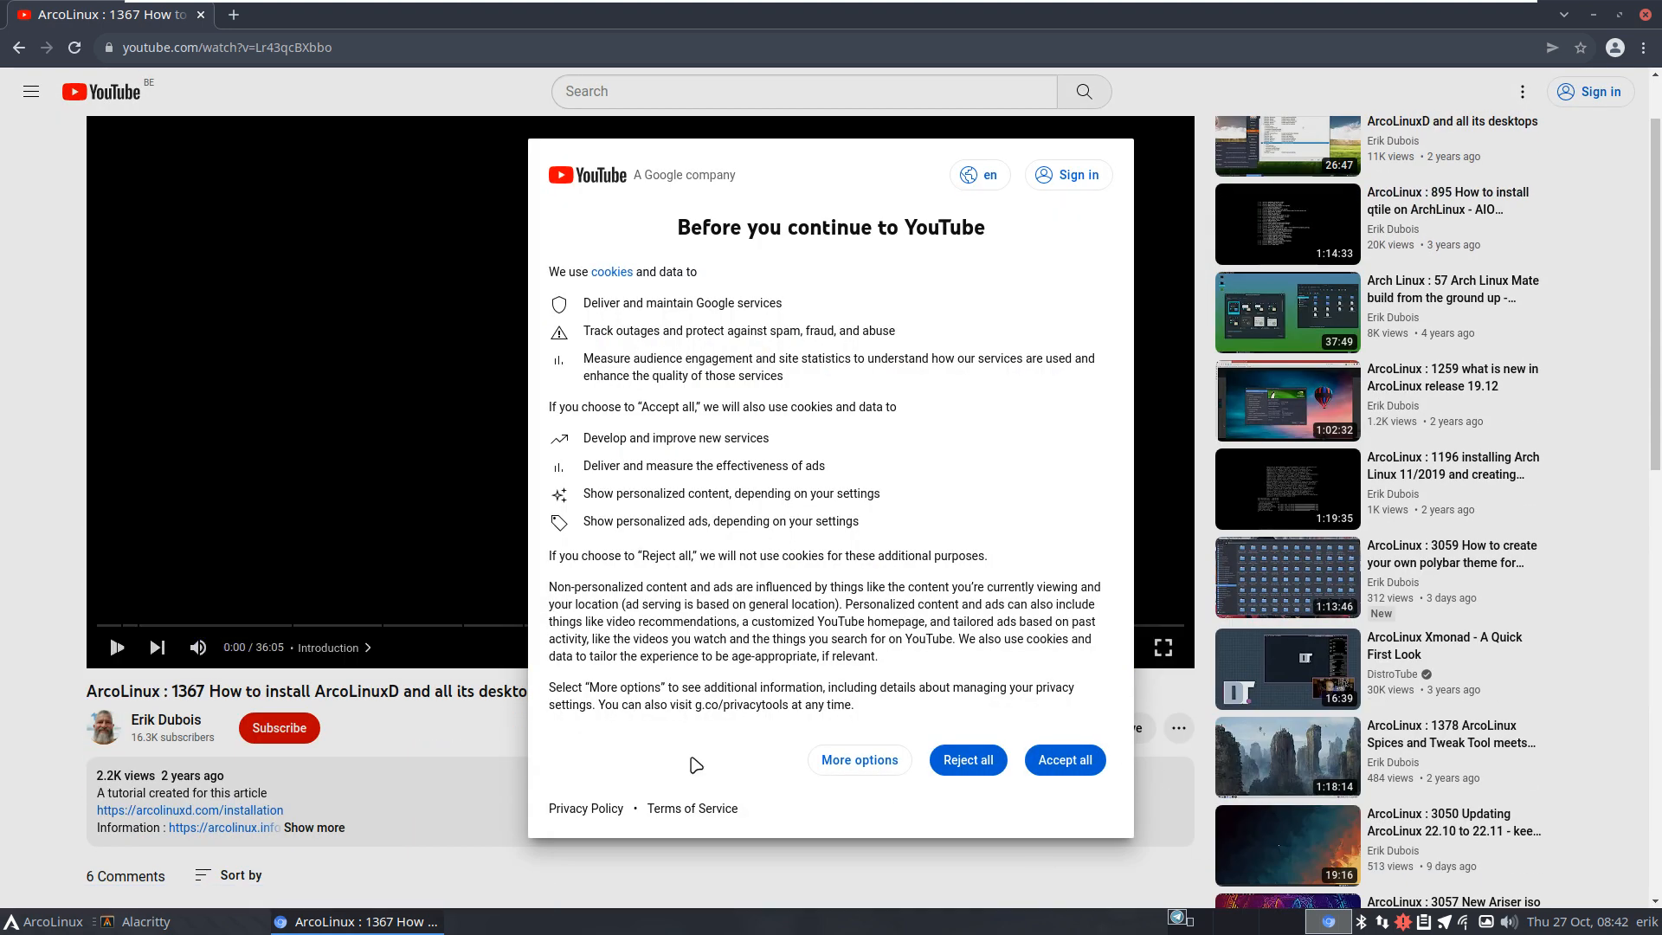
pyautogui.click(1058, 761)
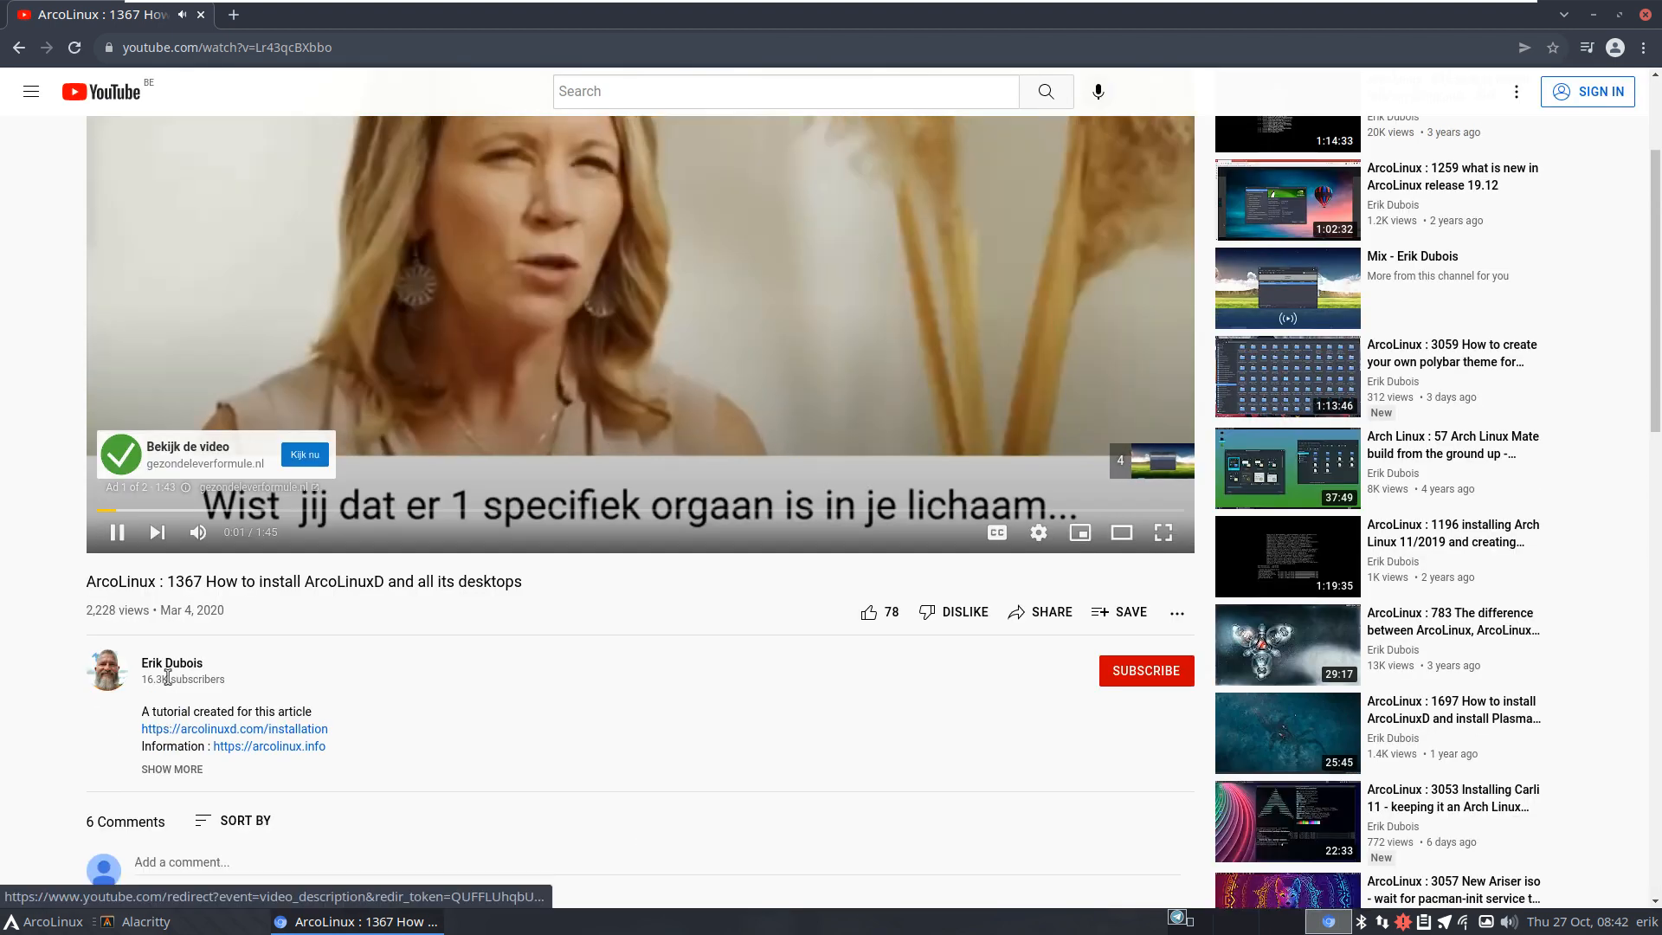
pyautogui.click(171, 664)
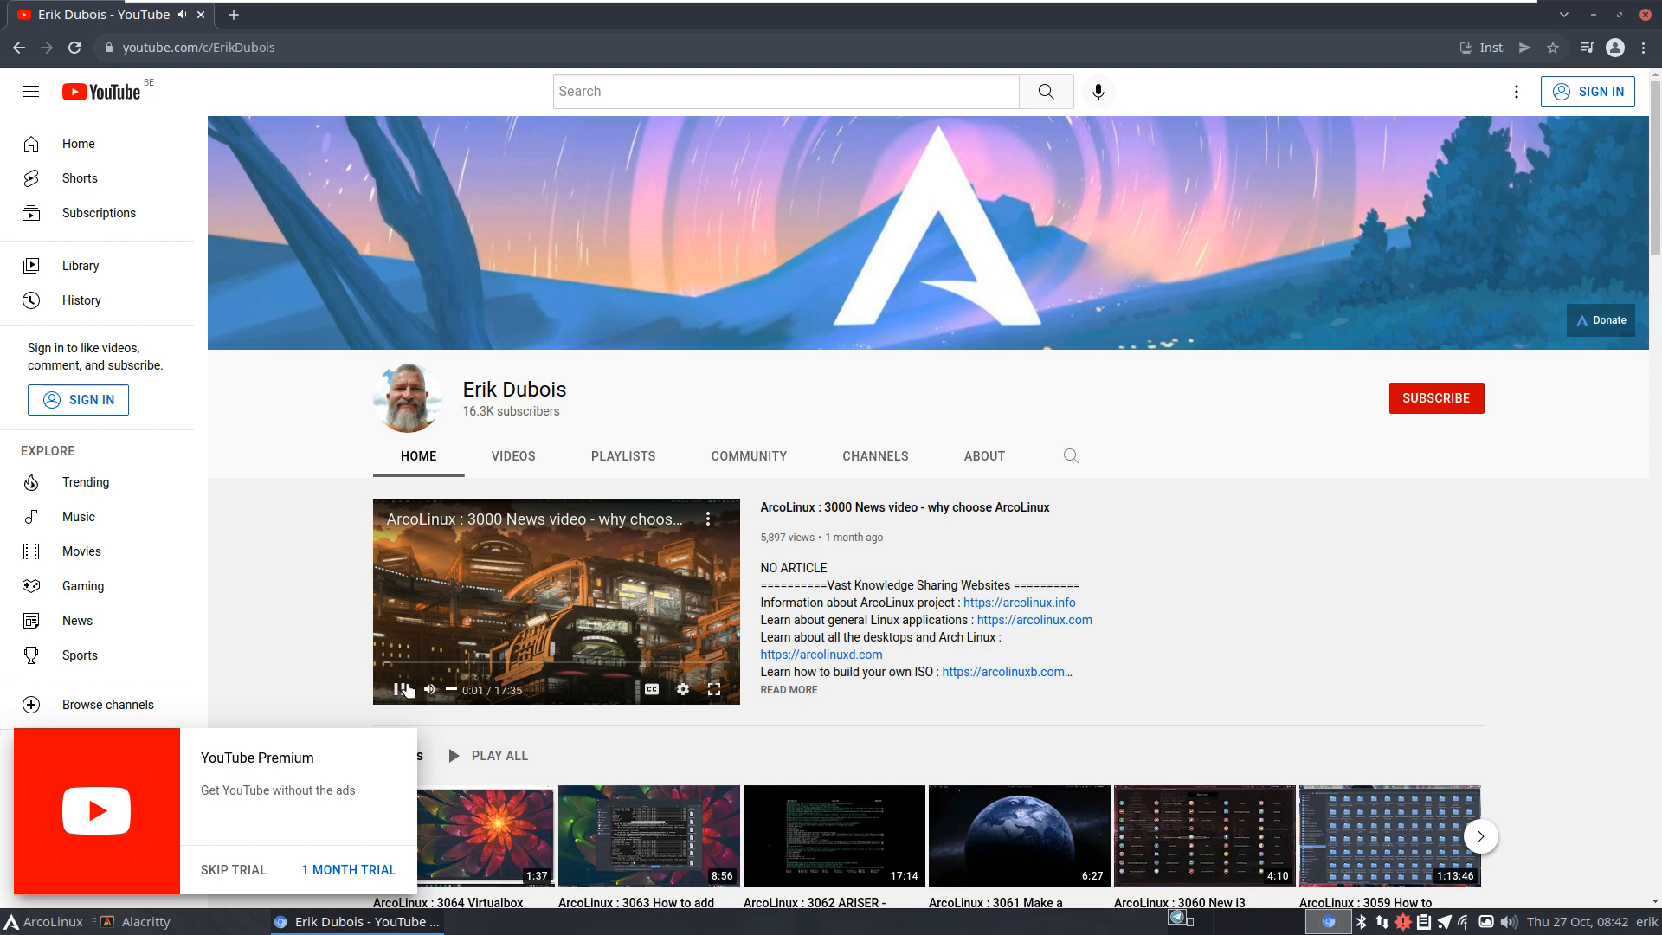
pyautogui.click(404, 689)
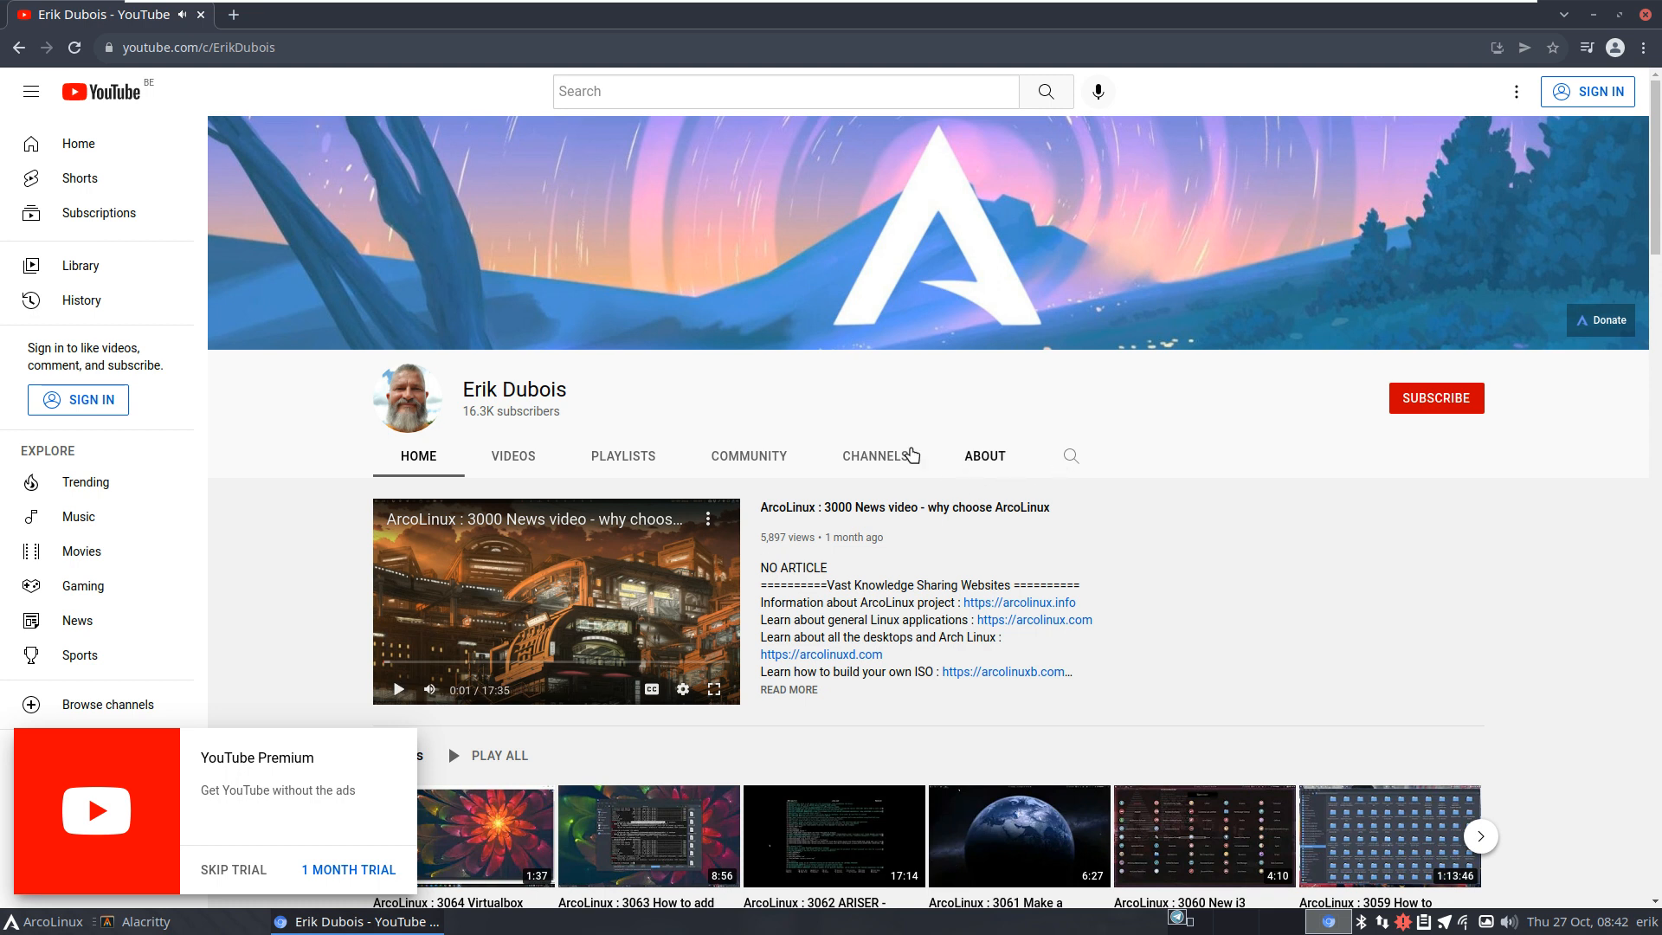
pyautogui.click(620, 456)
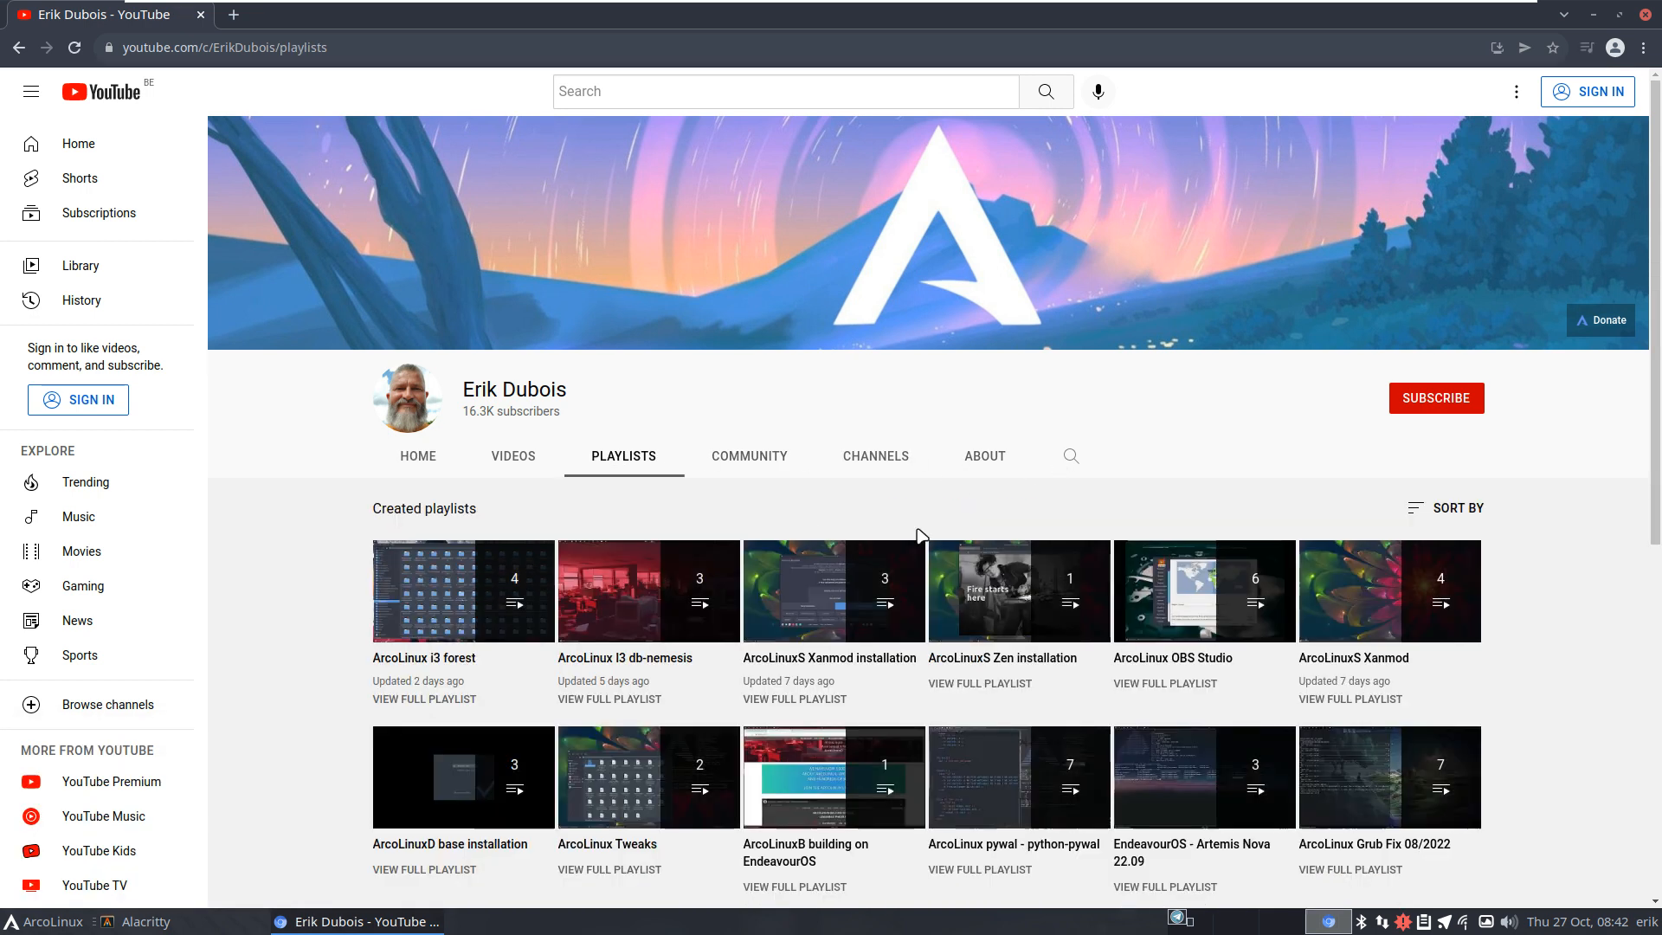
# Step: Search the ArcoLinux channel for 'update' videos
pyautogui.click(1070, 458)
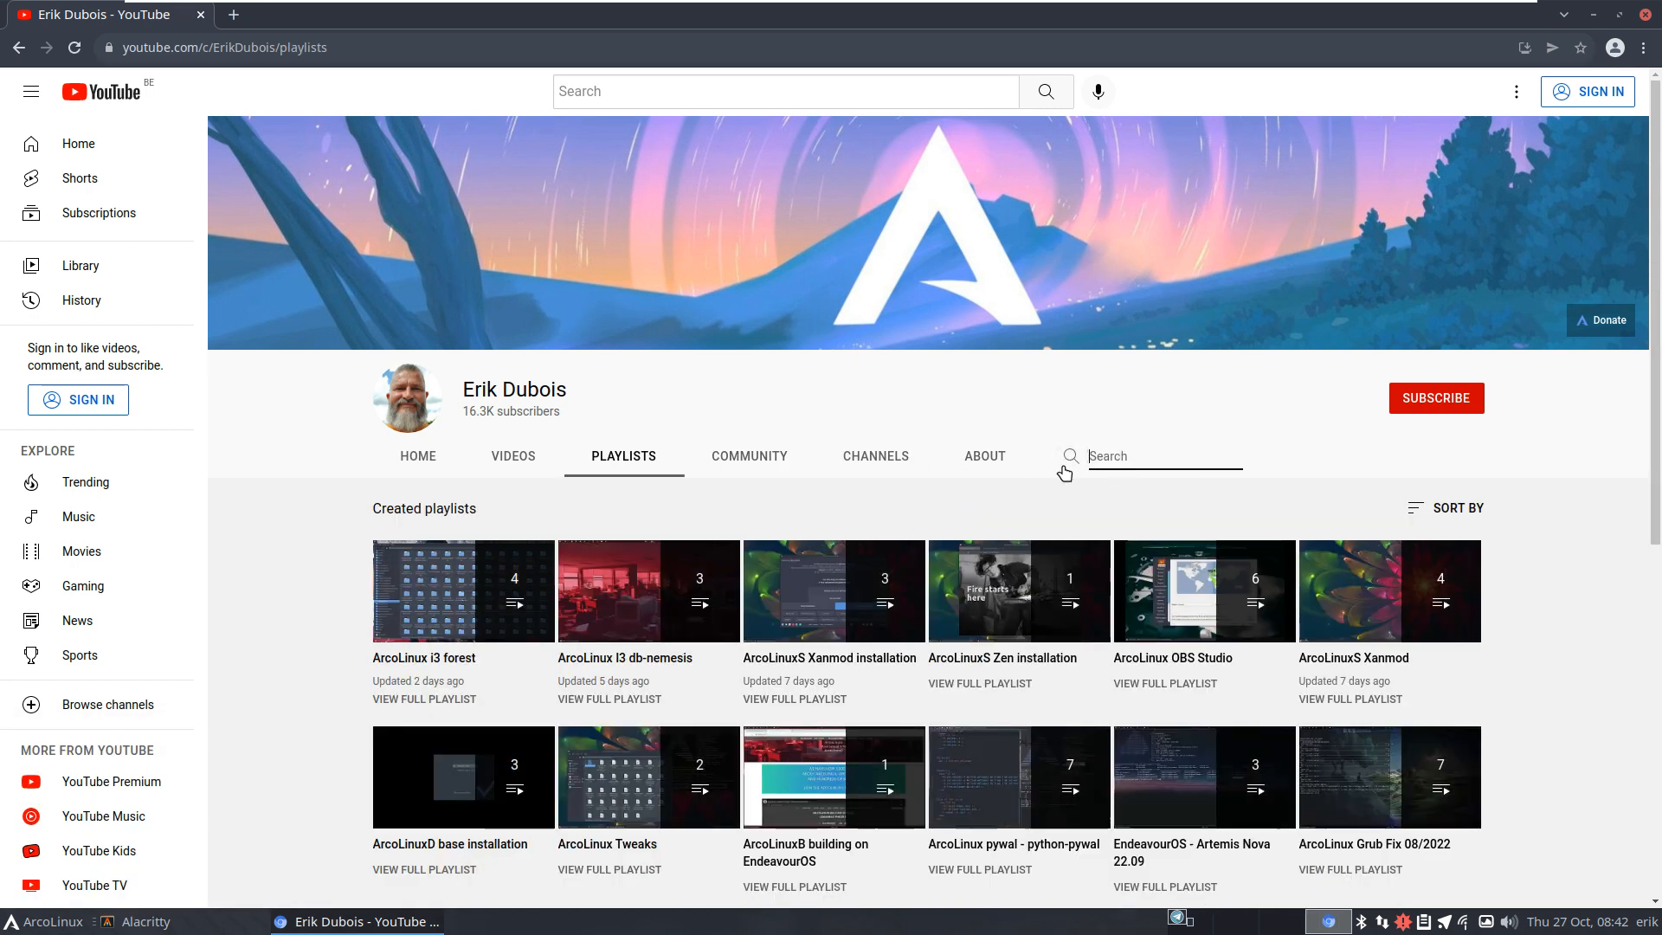
pyautogui.write('update')
pyautogui.press('Return')
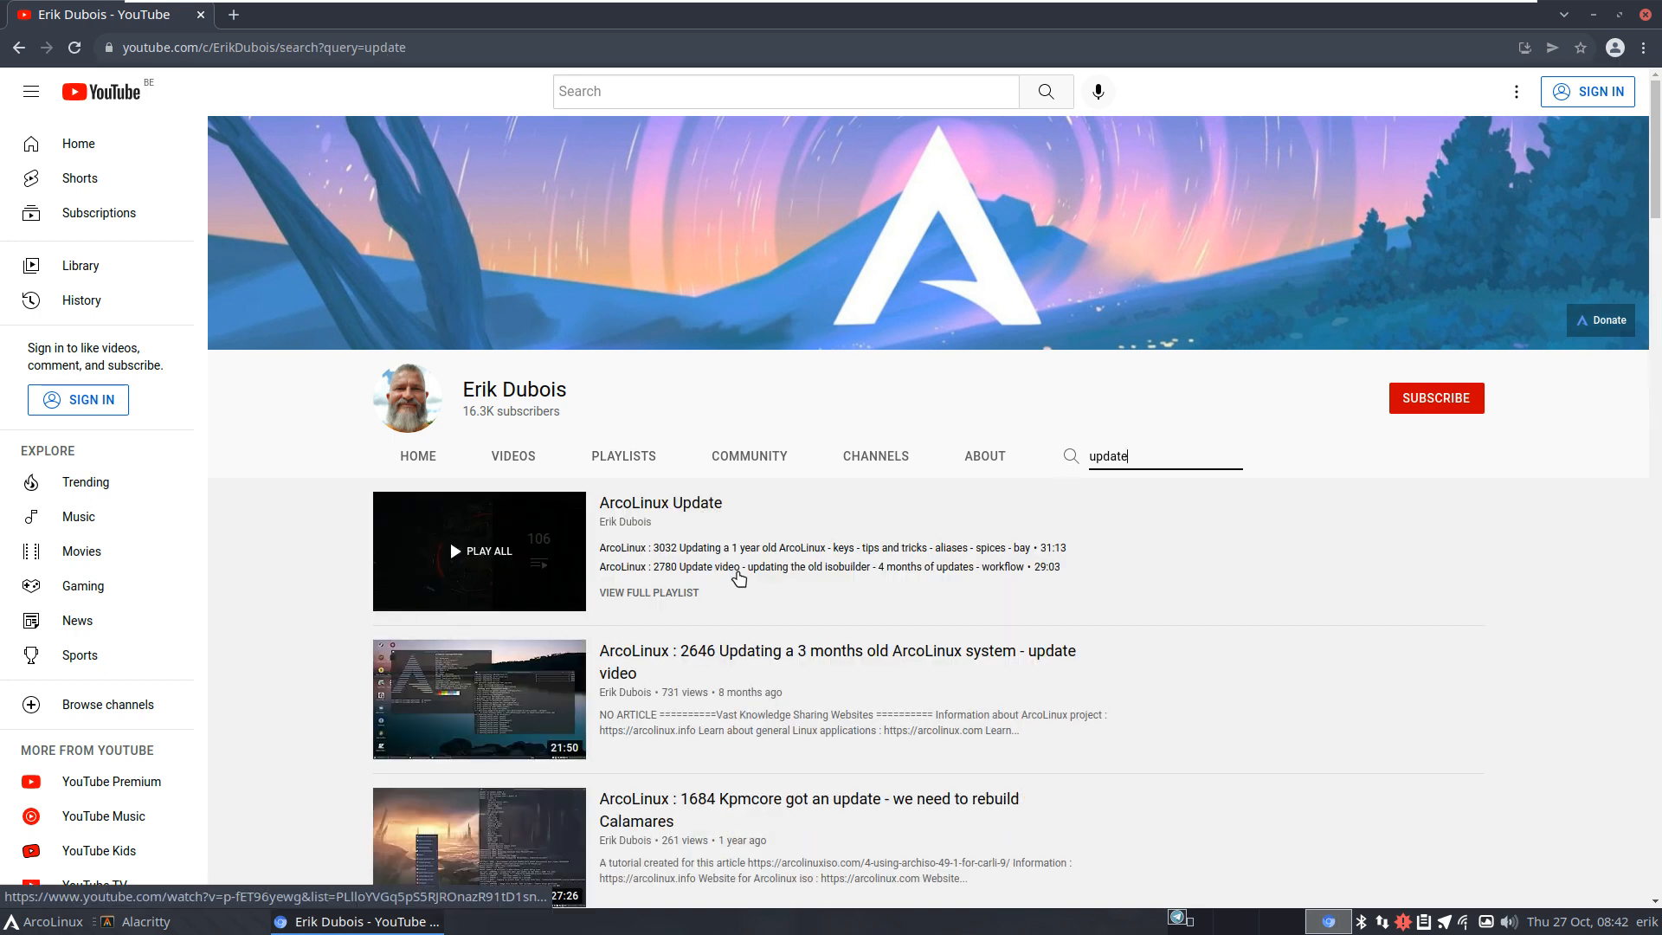
pyautogui.moveTo(1047, 719)
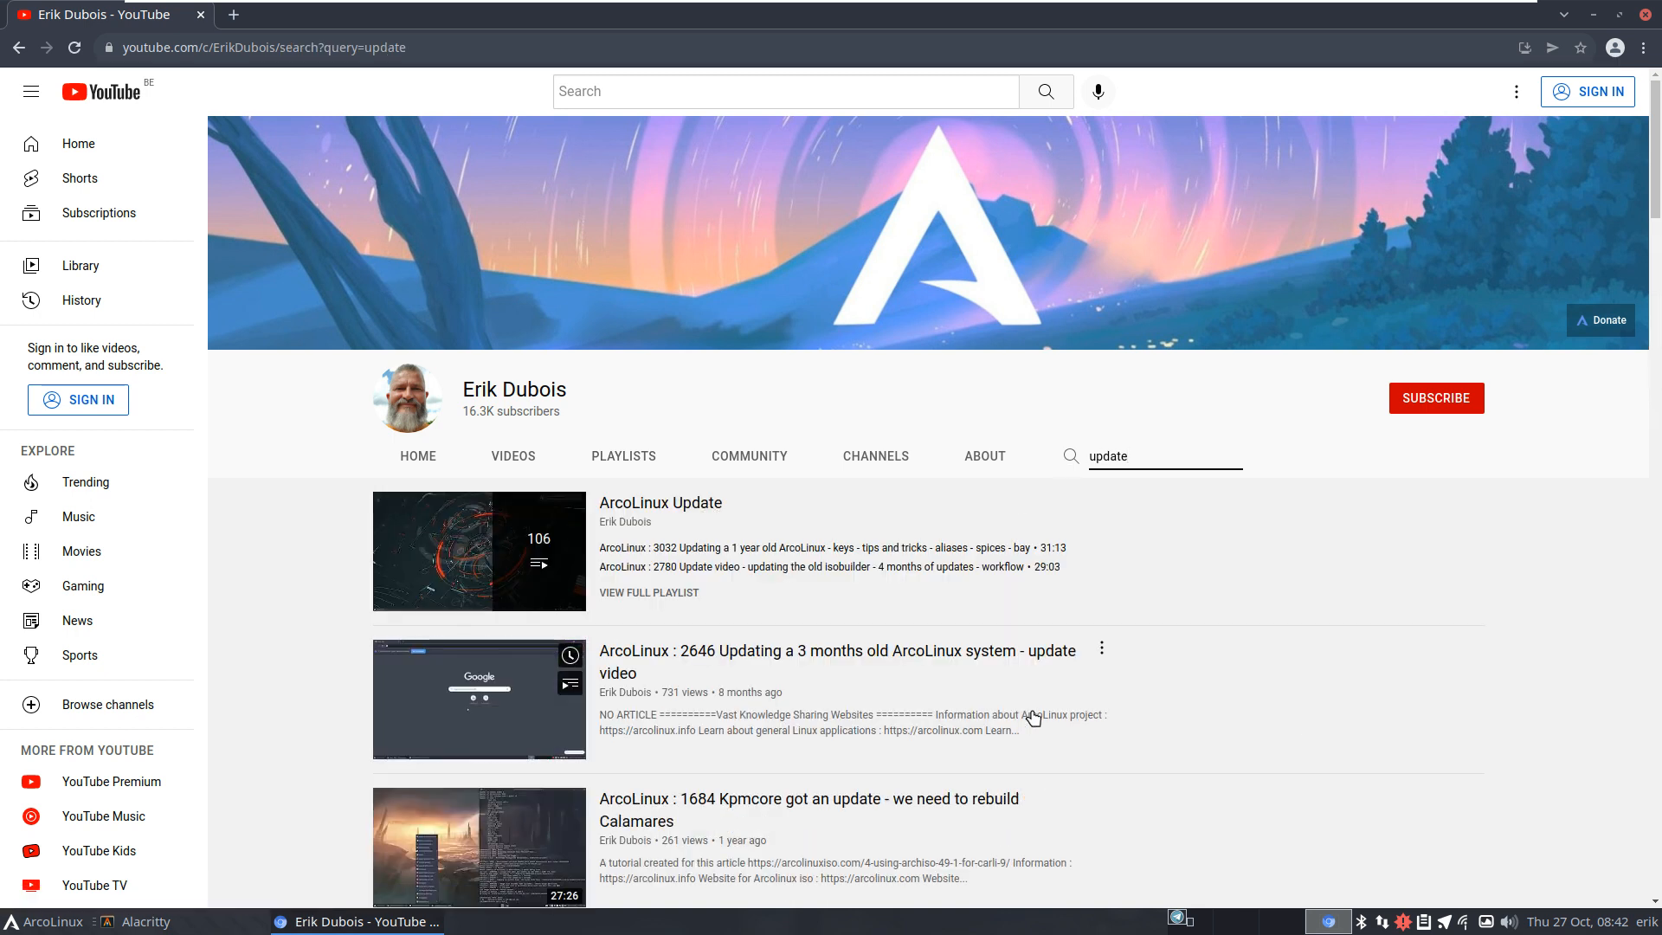
pyautogui.moveTo(411, 555)
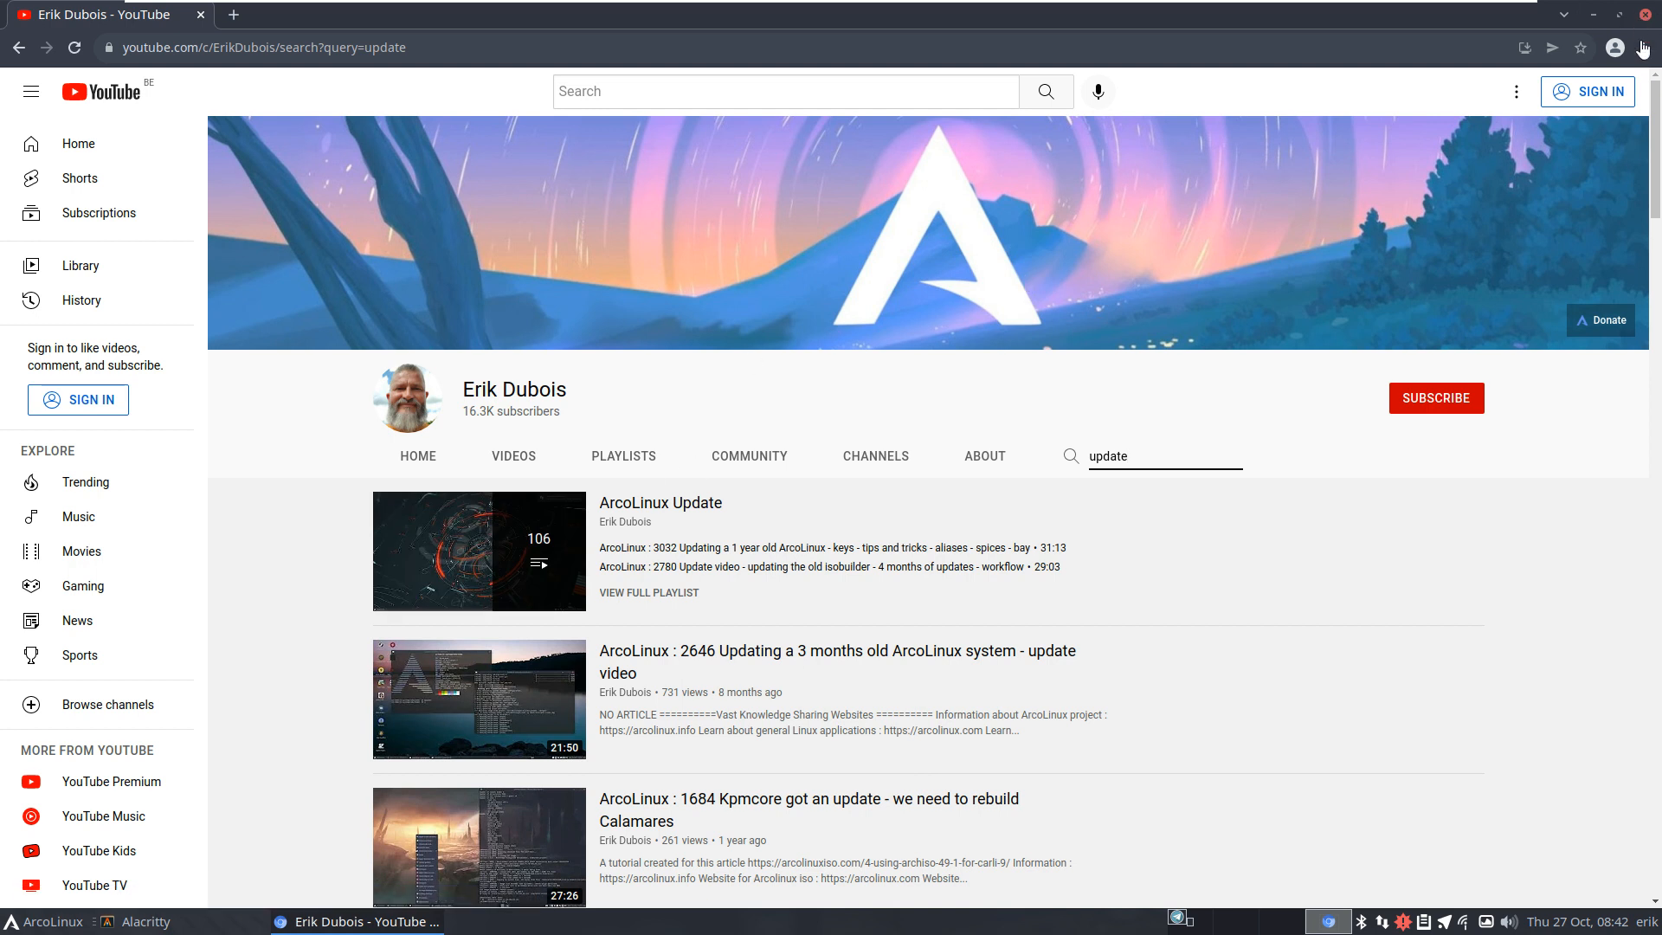
# Step: Shut down ArcoLinux from its application menu's Log Out options
pyautogui.click(61, 923)
pyautogui.click(120, 892)
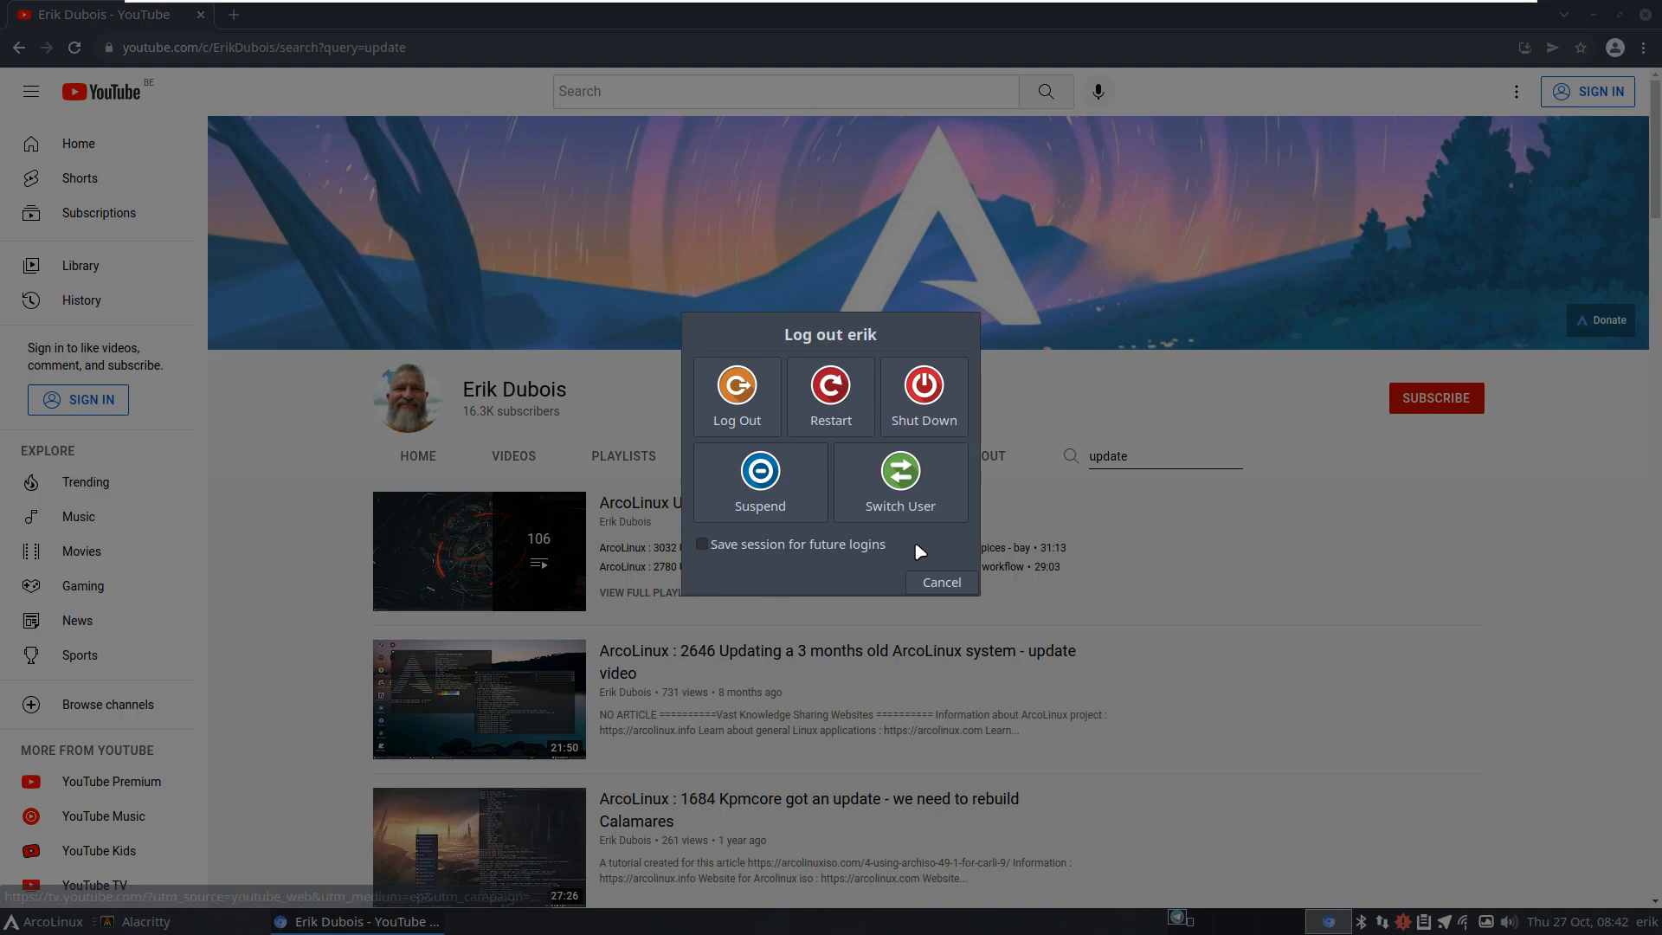
pyautogui.click(924, 399)
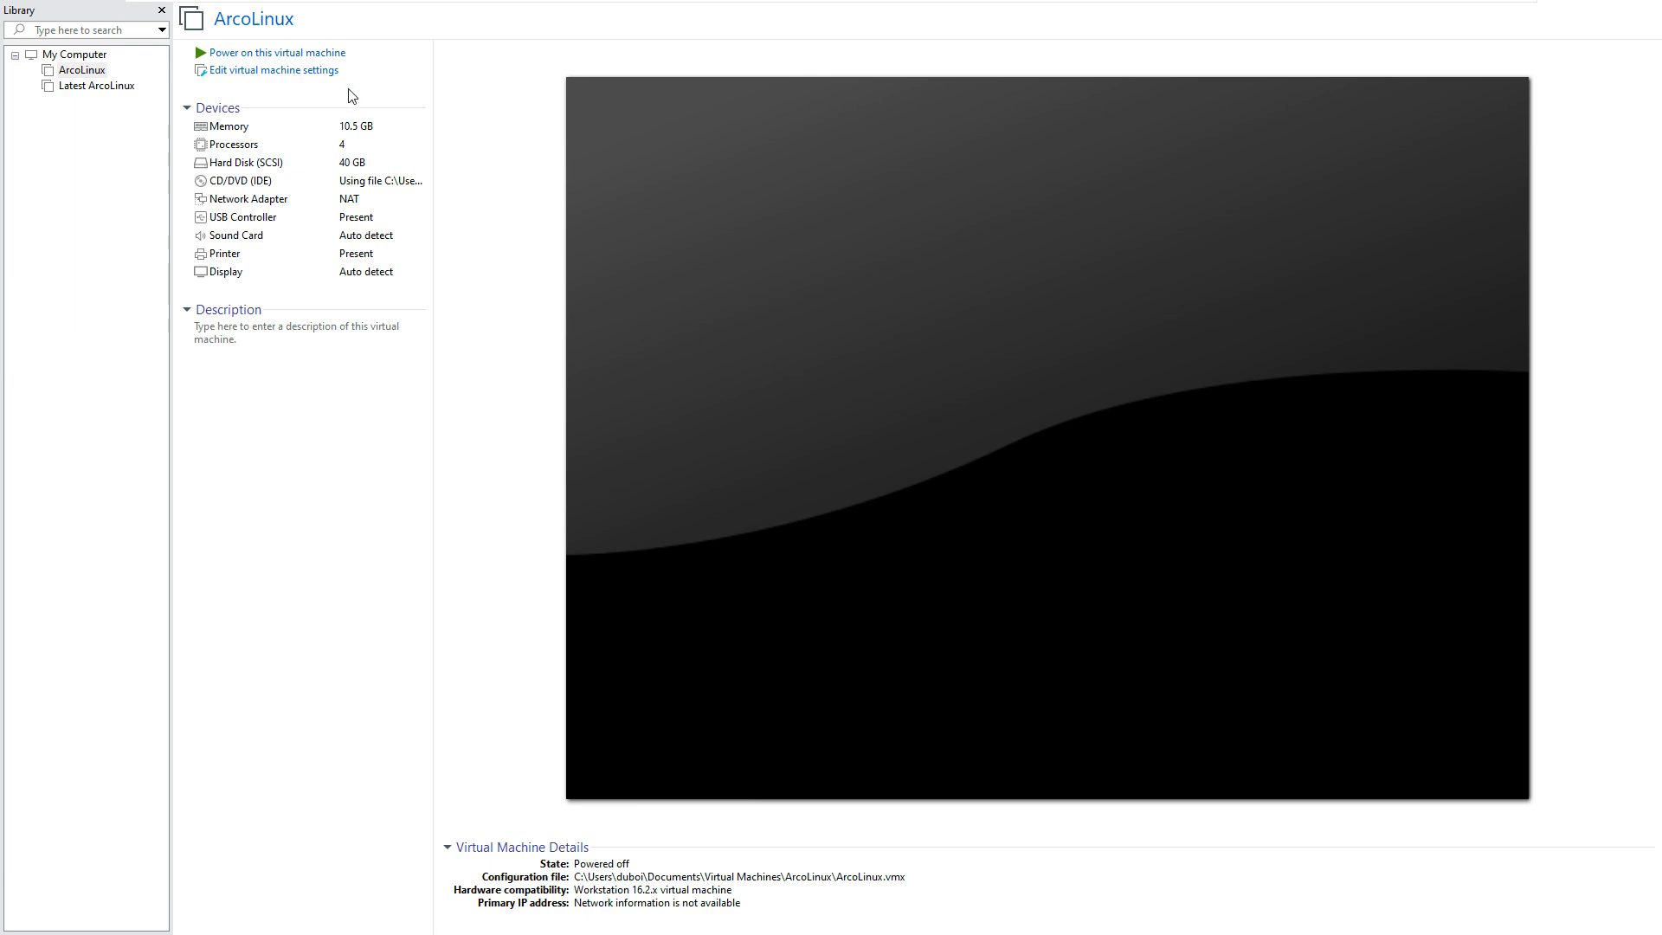
# Step: Browse the VM's Options pages, from Power through Autologin
pyautogui.click(327, 76)
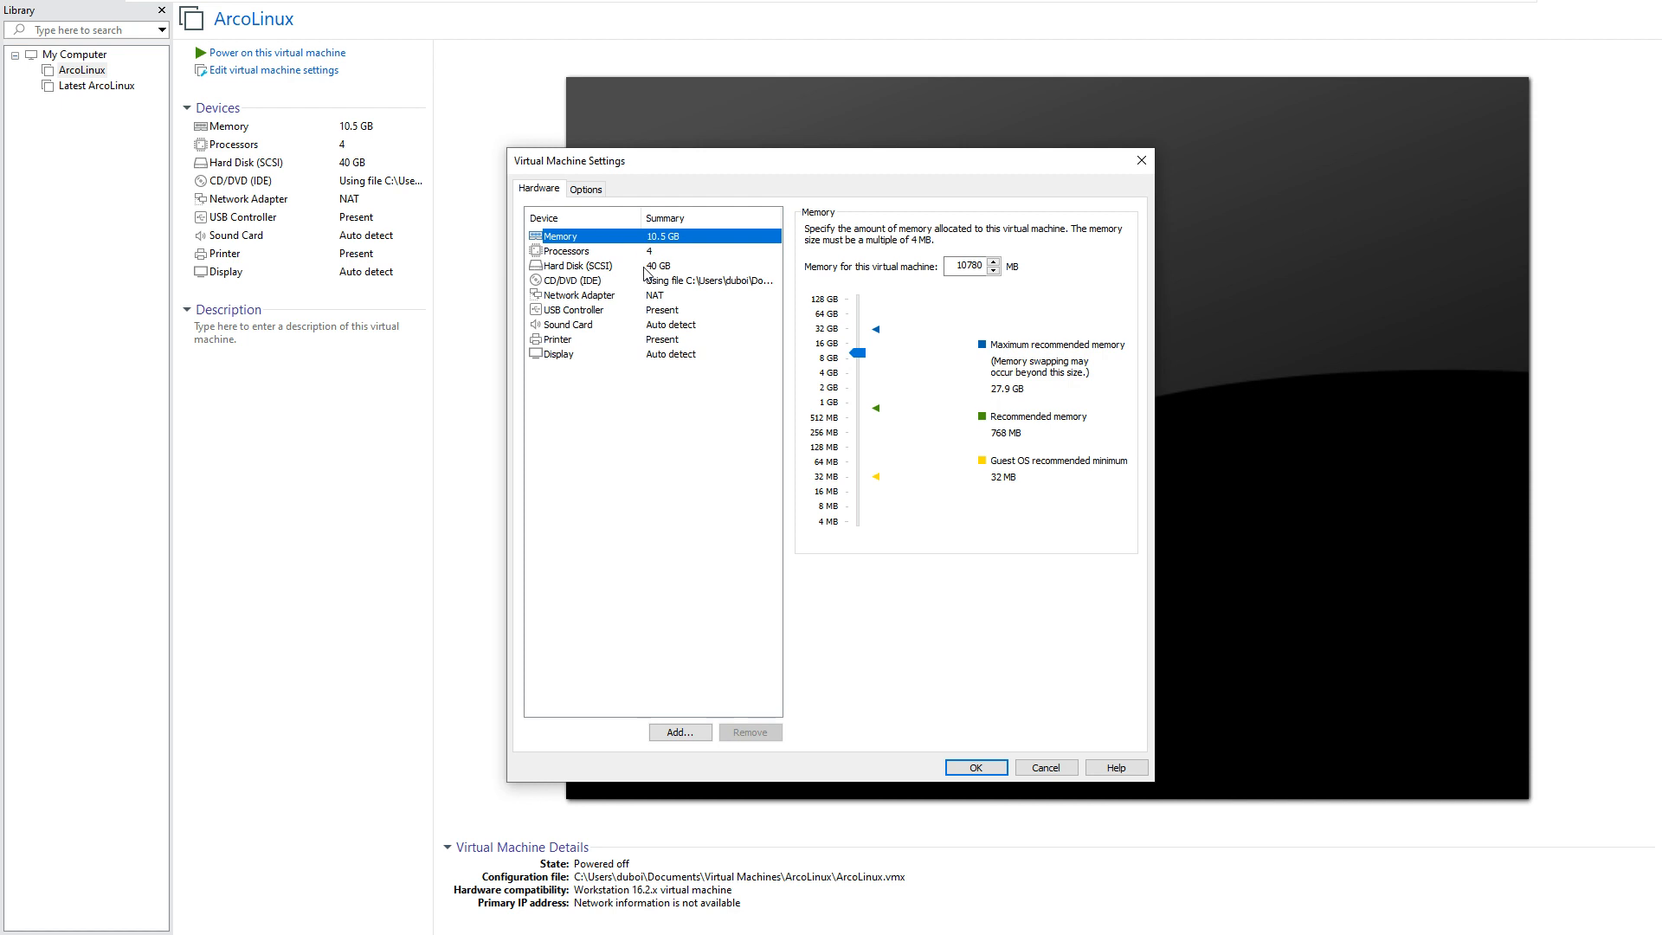
pyautogui.click(586, 191)
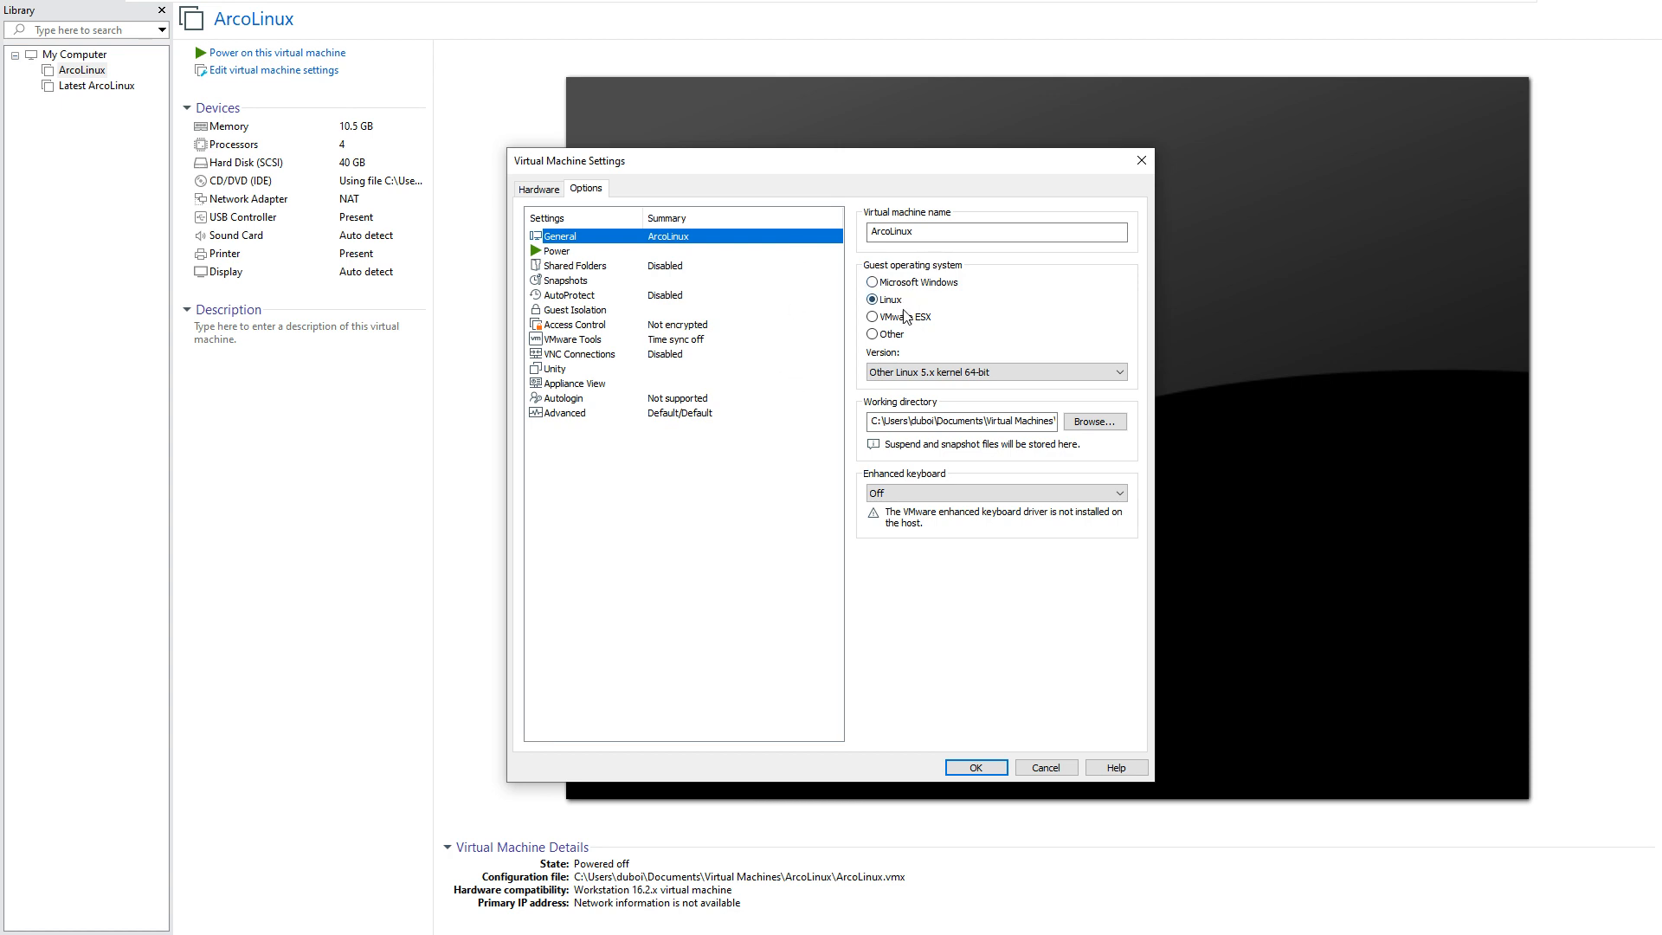
pyautogui.click(573, 253)
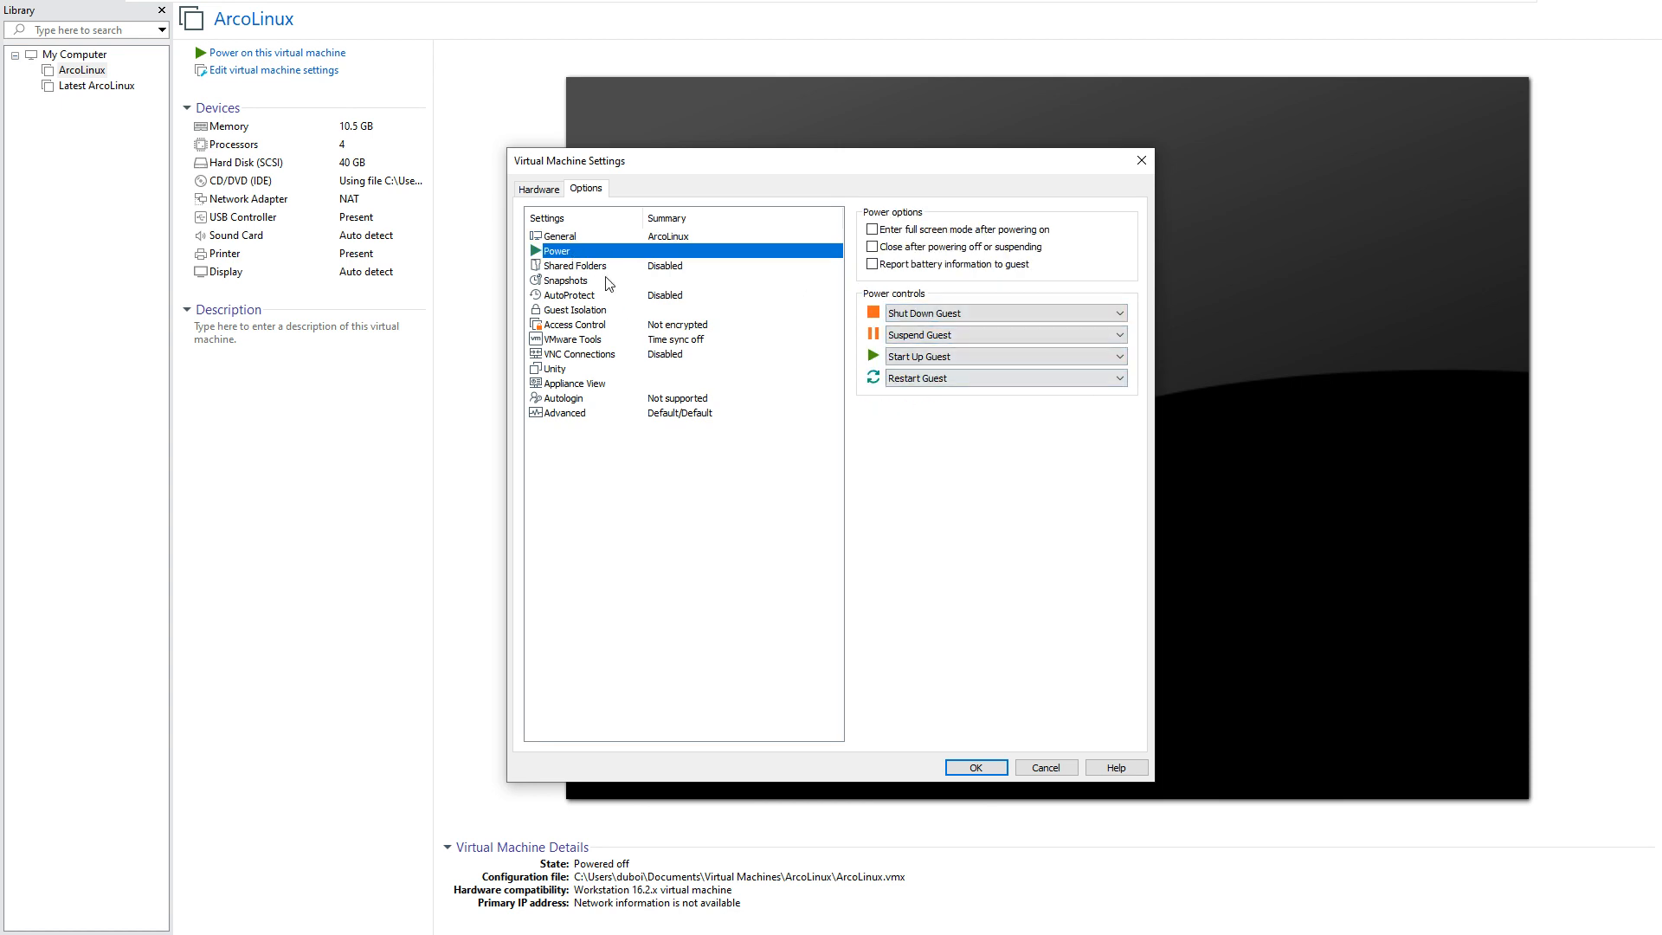
pyautogui.click(608, 267)
pyautogui.click(589, 282)
pyautogui.click(585, 297)
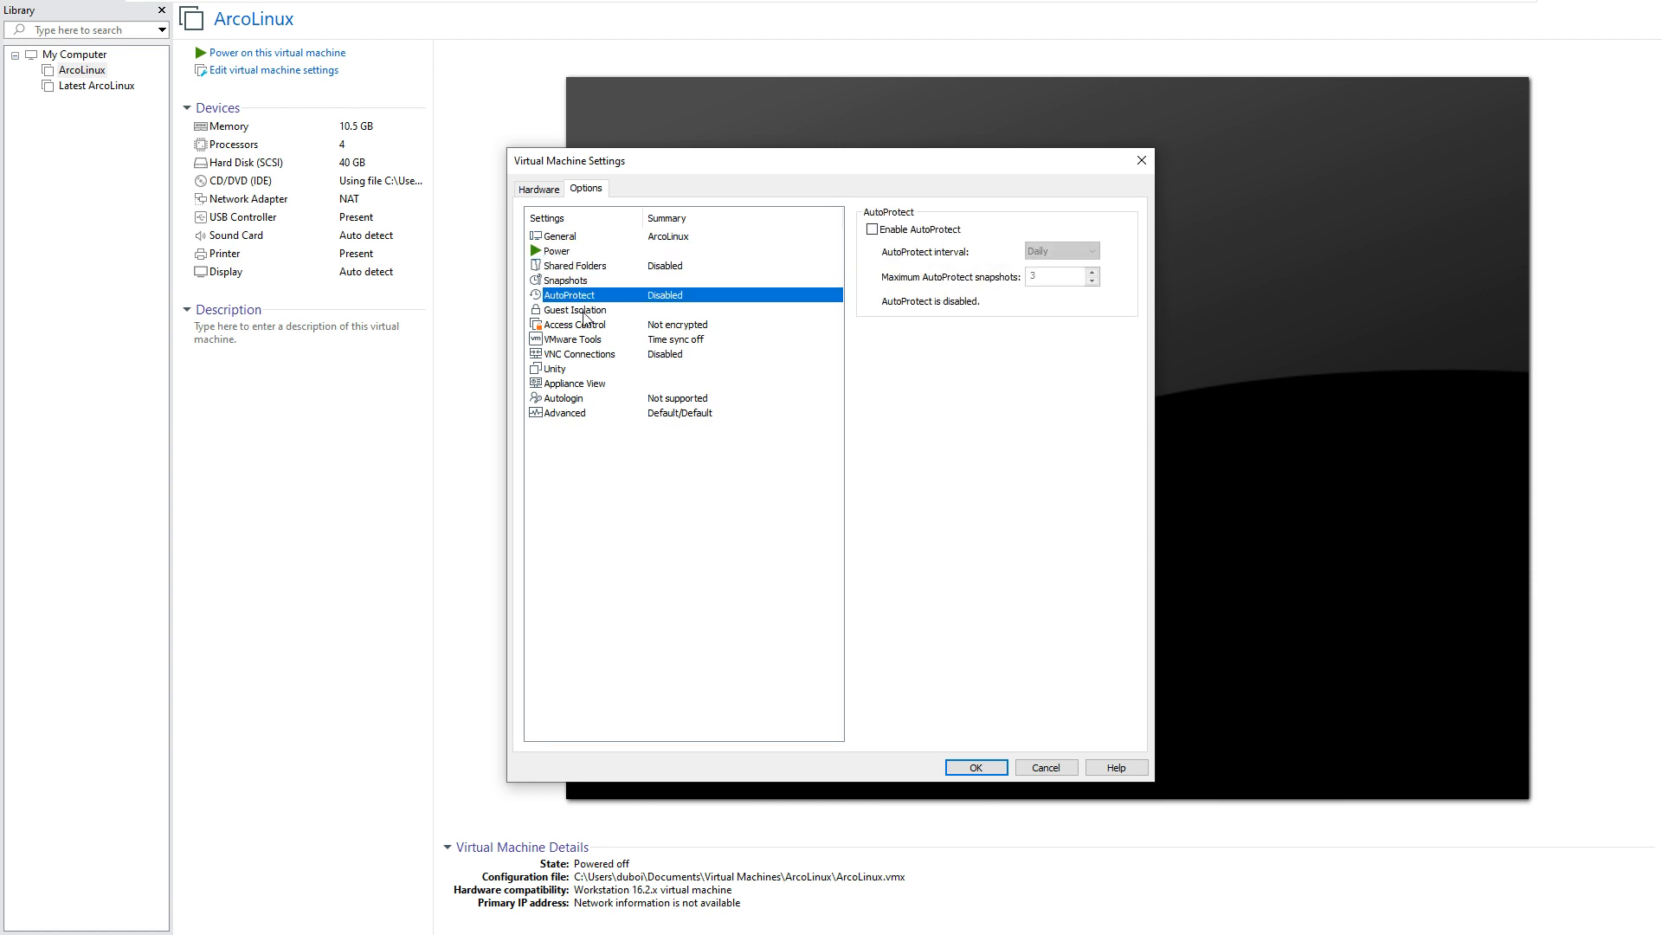
pyautogui.click(583, 324)
pyautogui.click(583, 314)
pyautogui.click(582, 328)
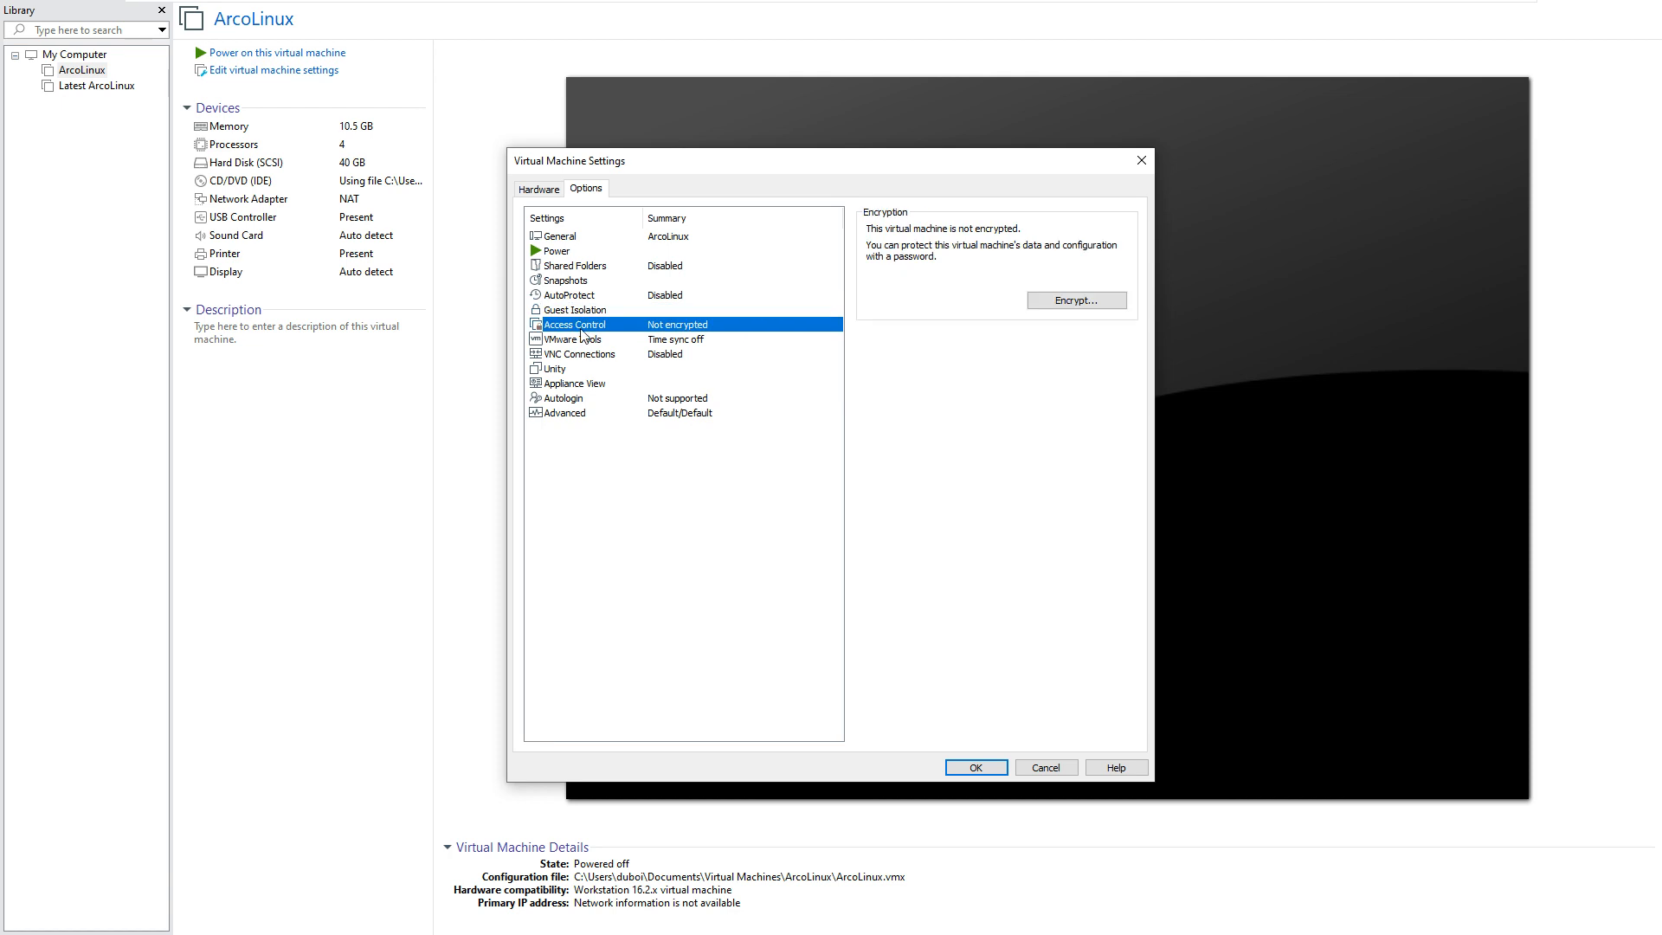
pyautogui.click(581, 341)
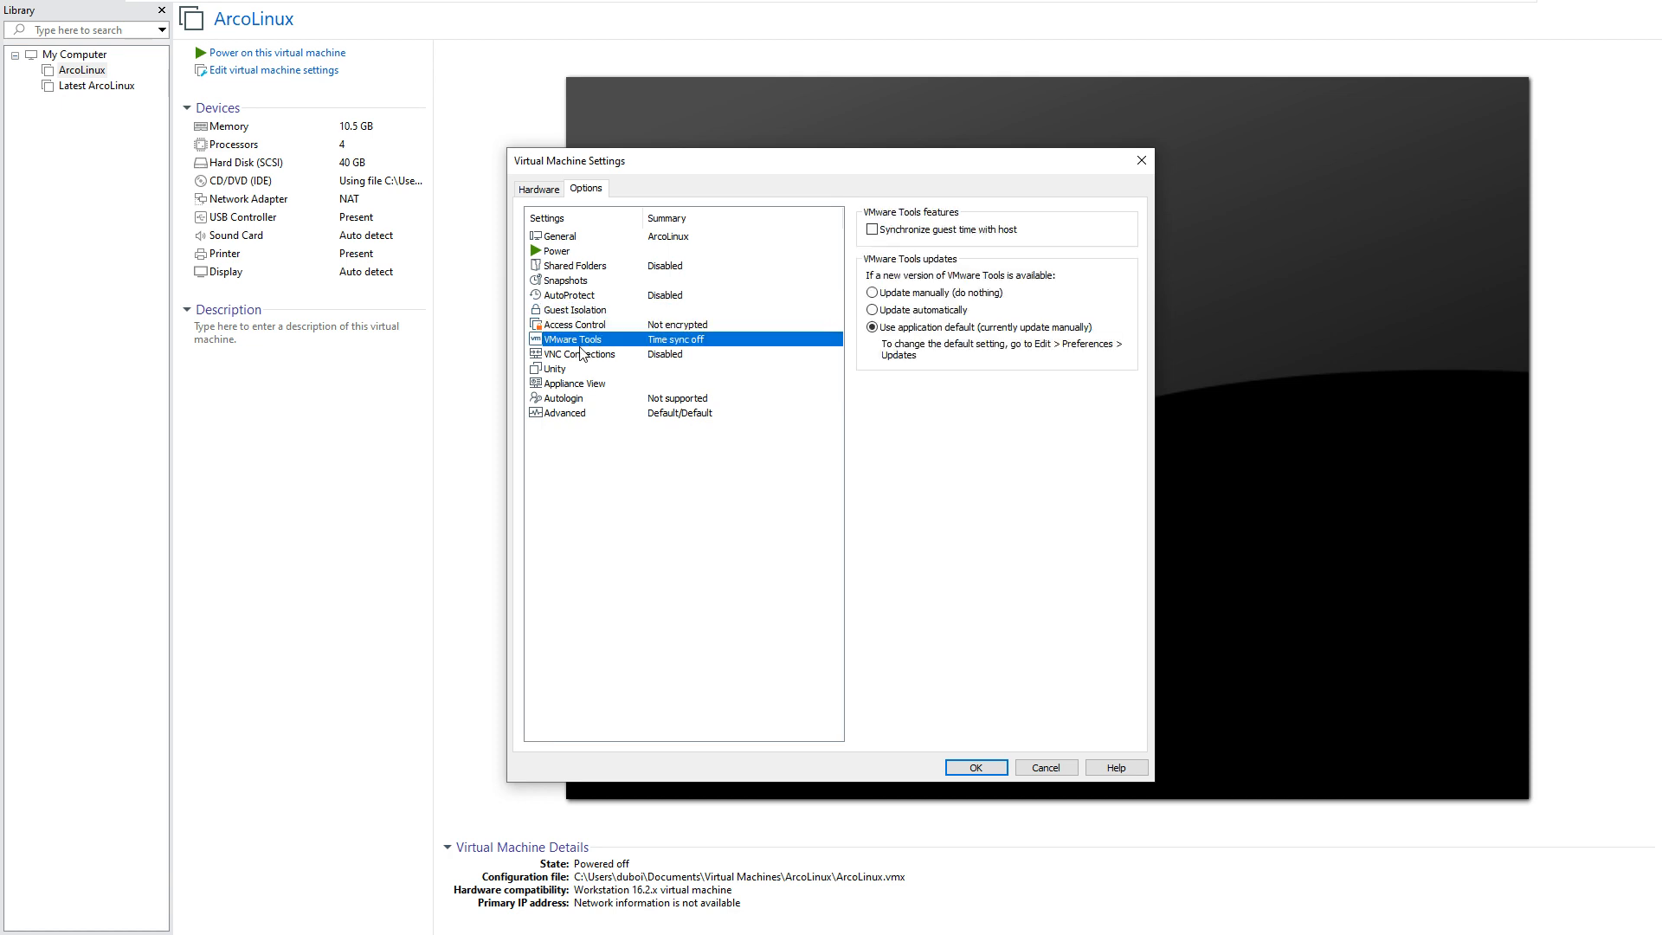
pyautogui.click(582, 355)
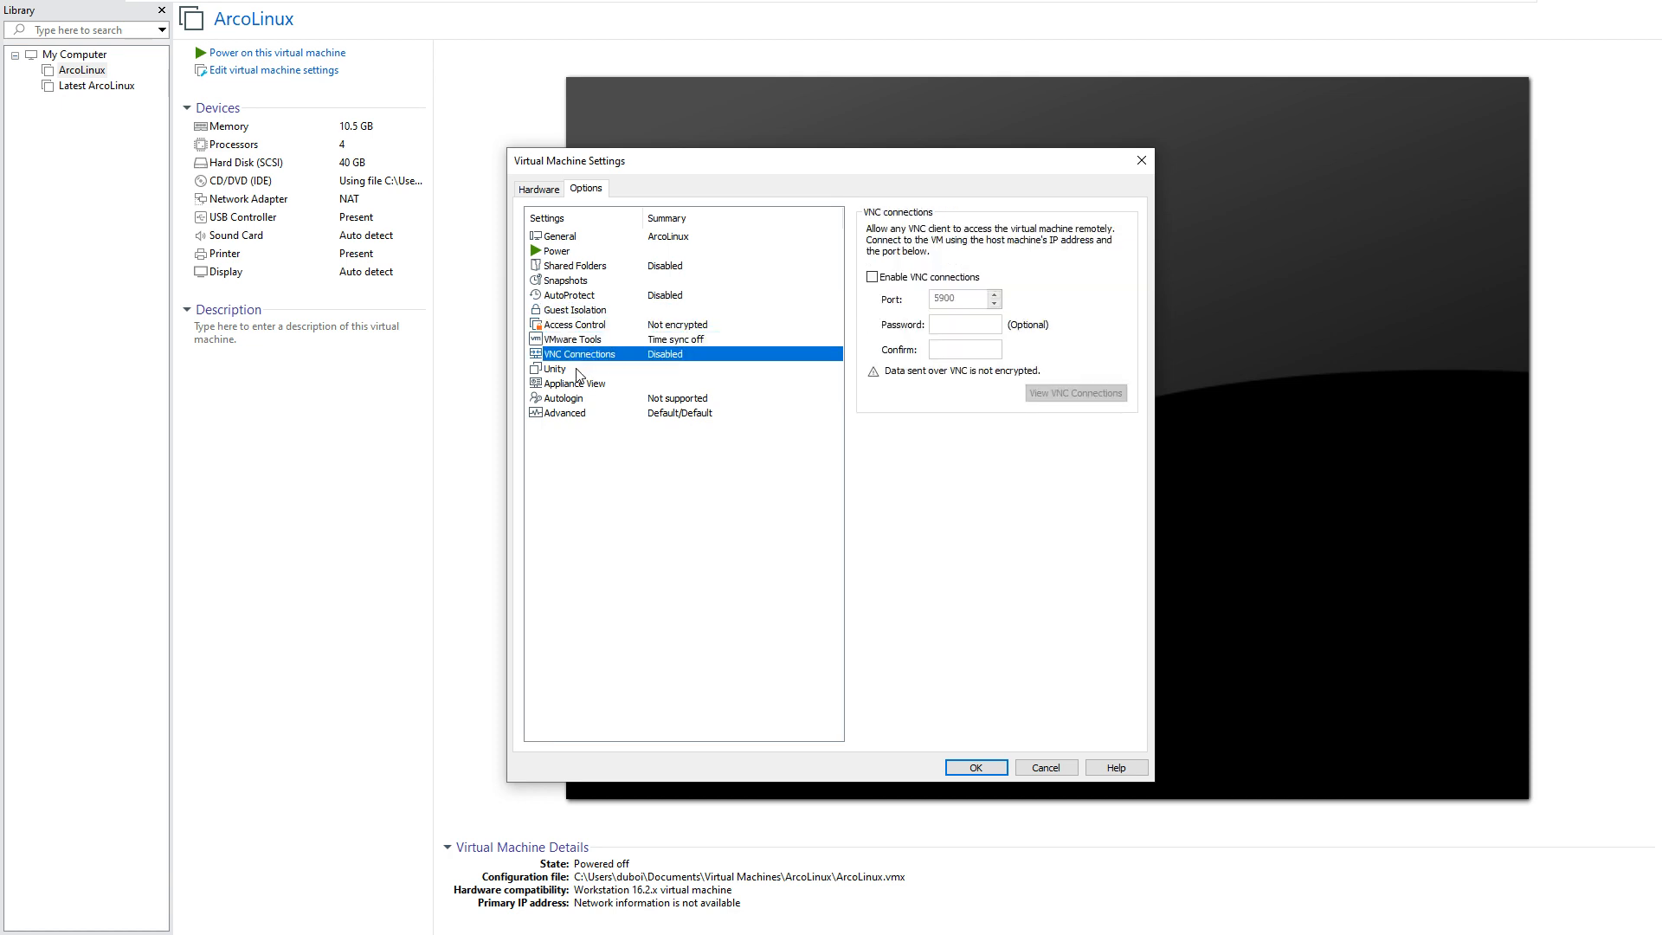
pyautogui.click(582, 371)
pyautogui.click(580, 385)
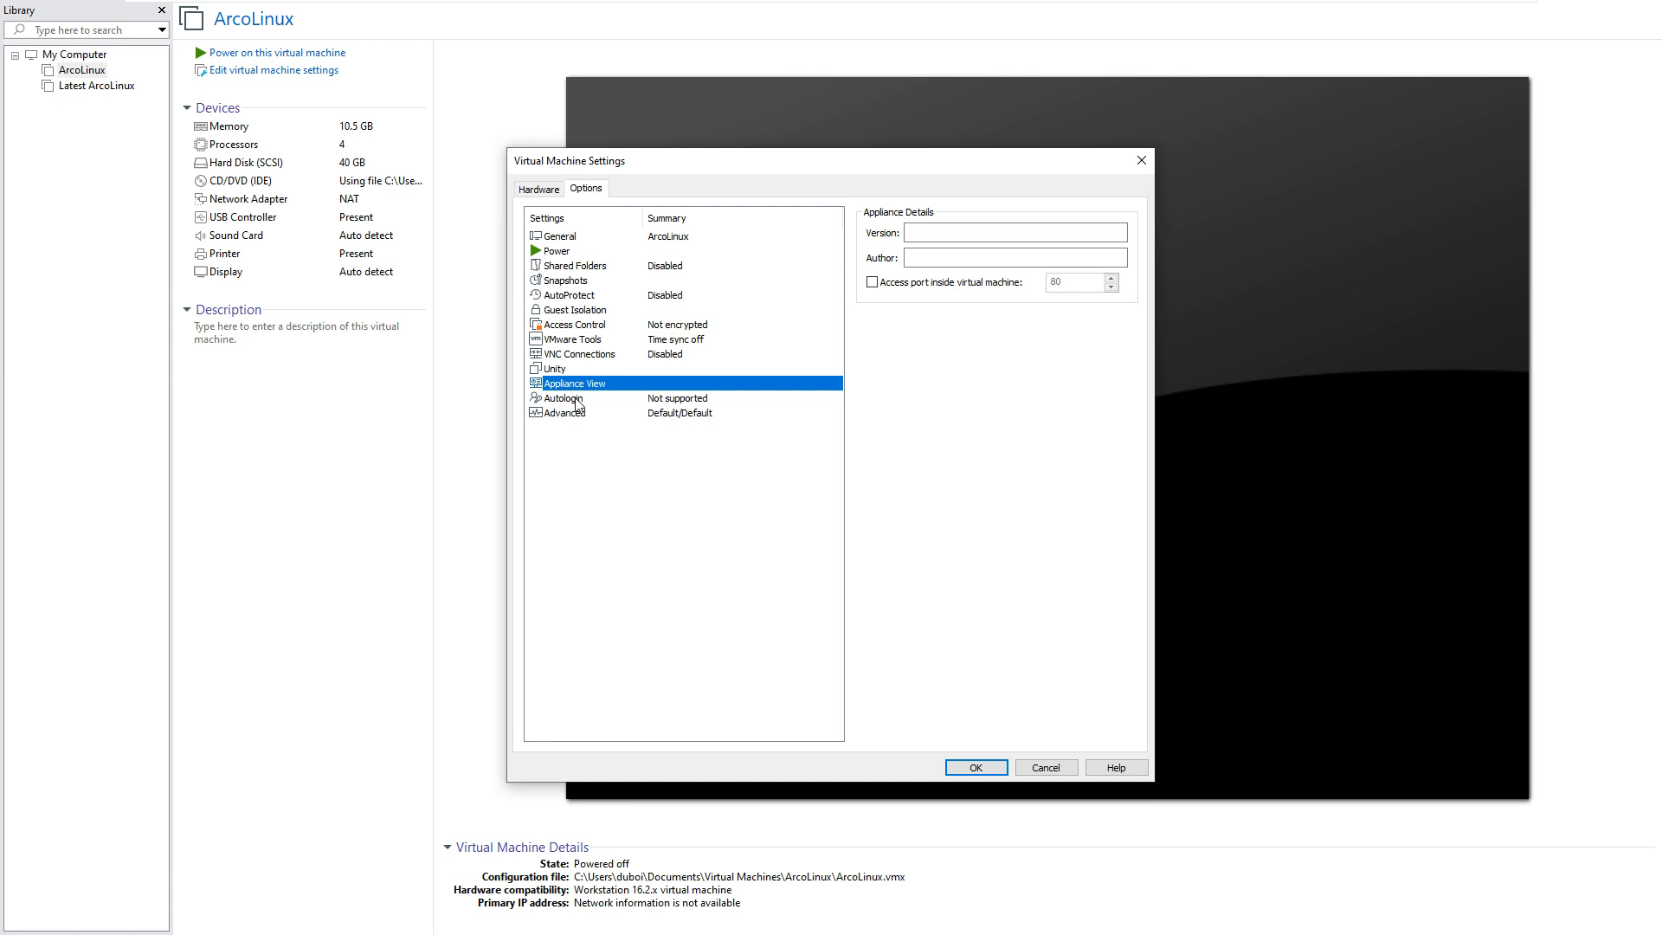
pyautogui.click(575, 401)
# Step: Switch the firmware type under Advanced from BIOS to UEFI and save
pyautogui.click(577, 414)
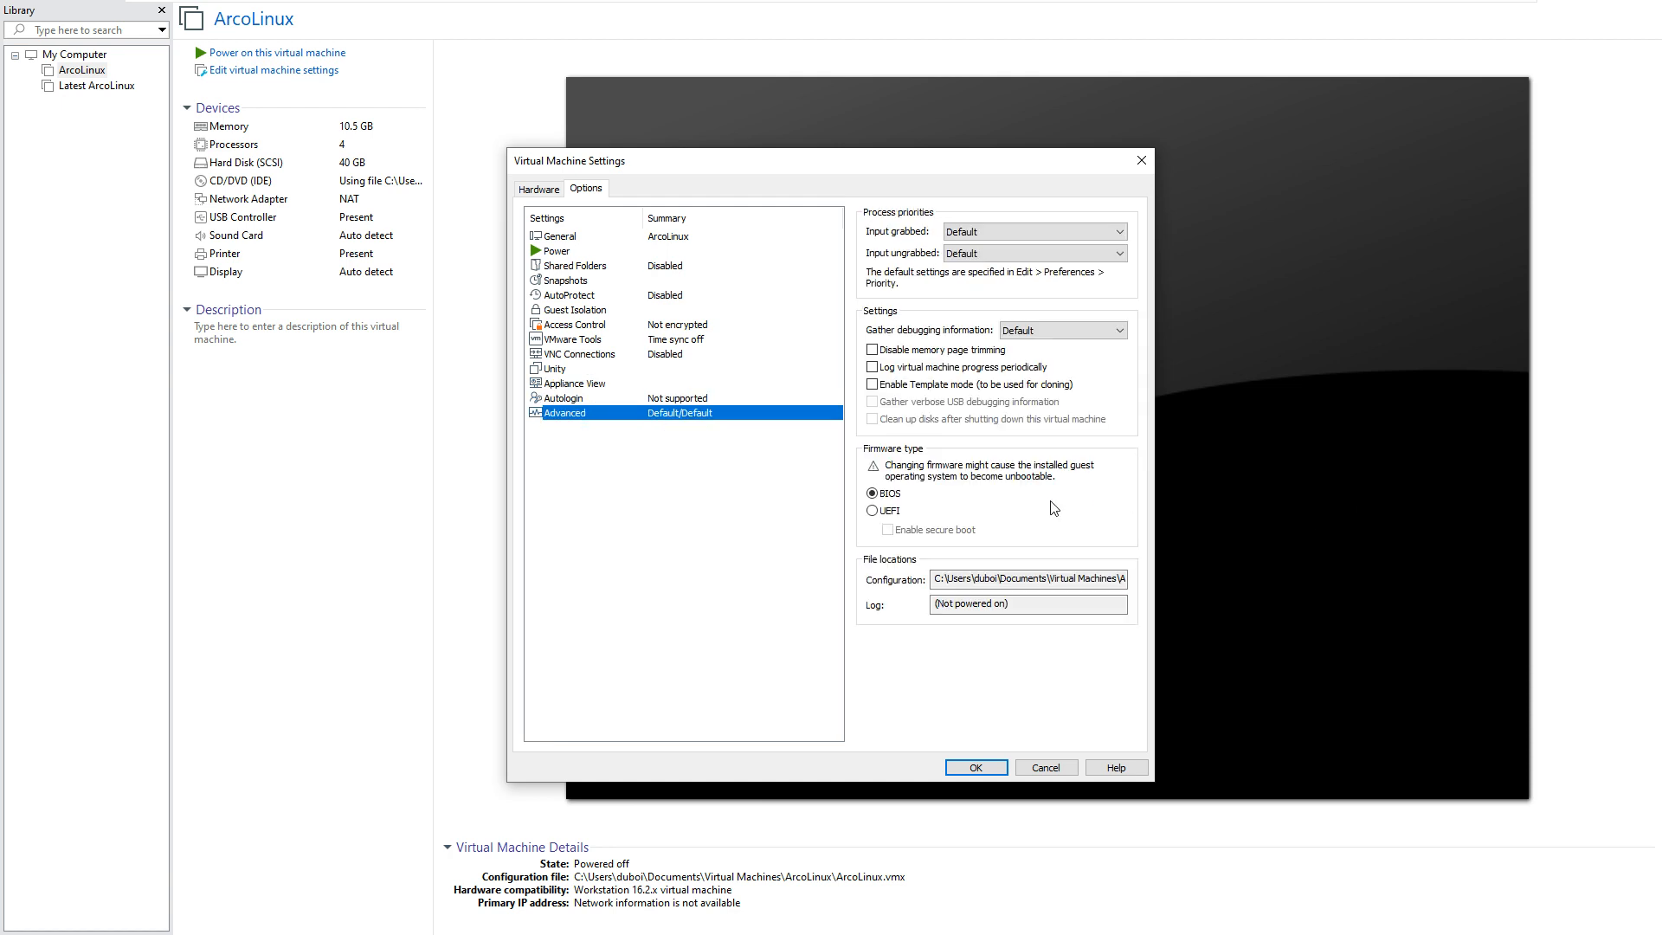
pyautogui.click(873, 511)
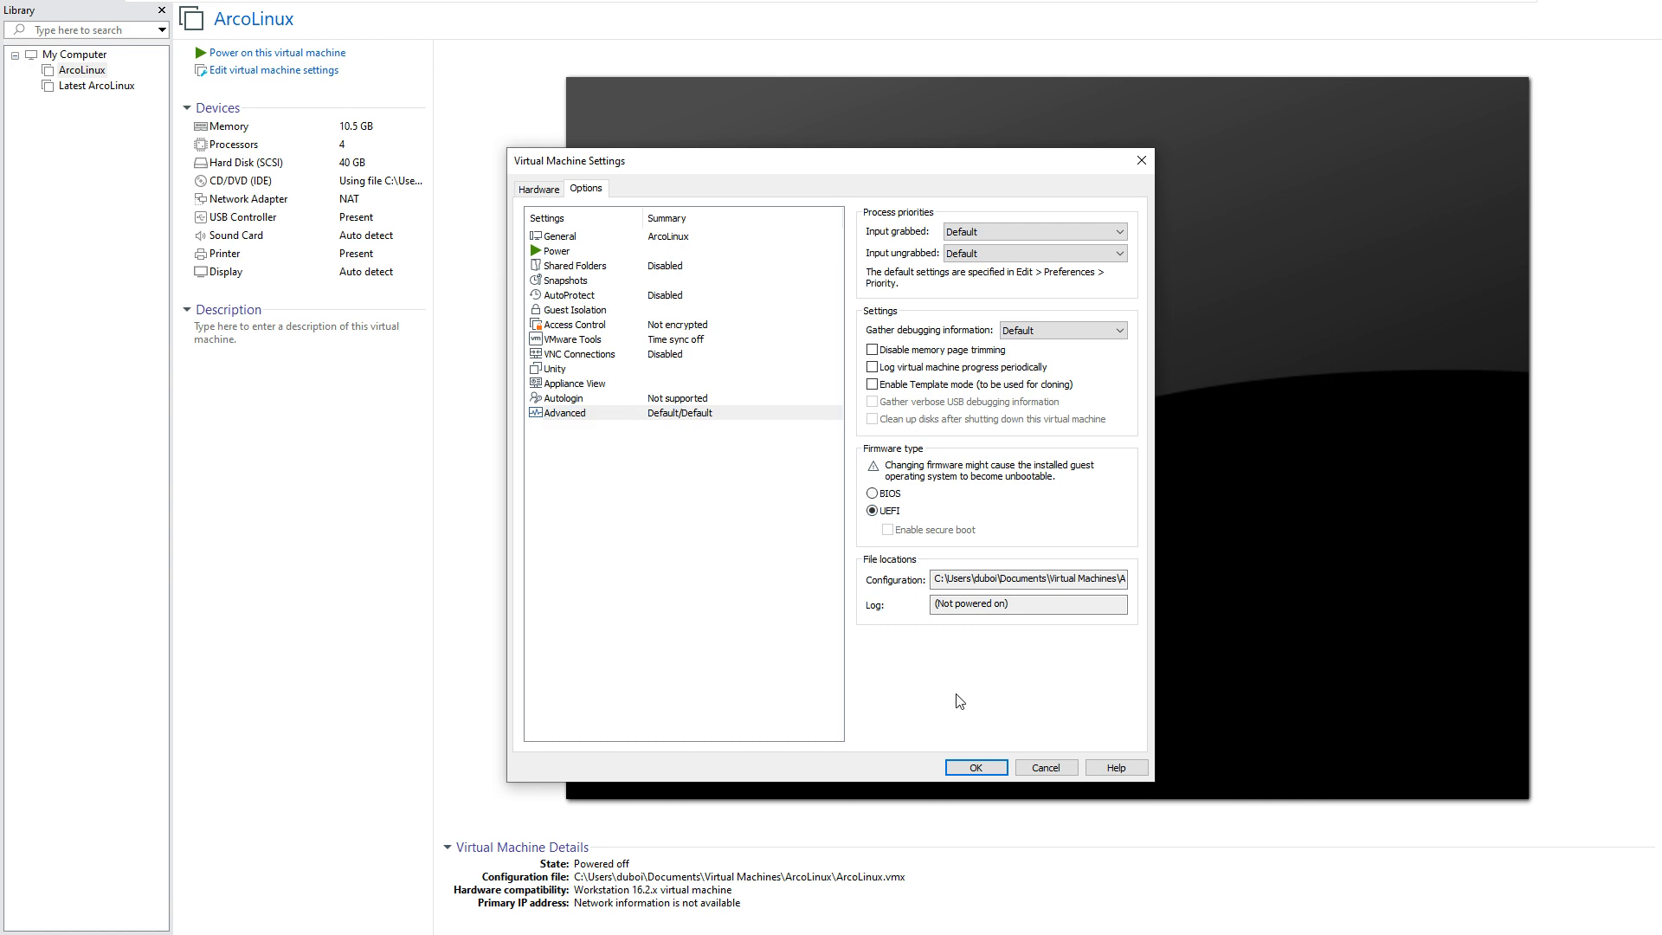
pyautogui.click(976, 768)
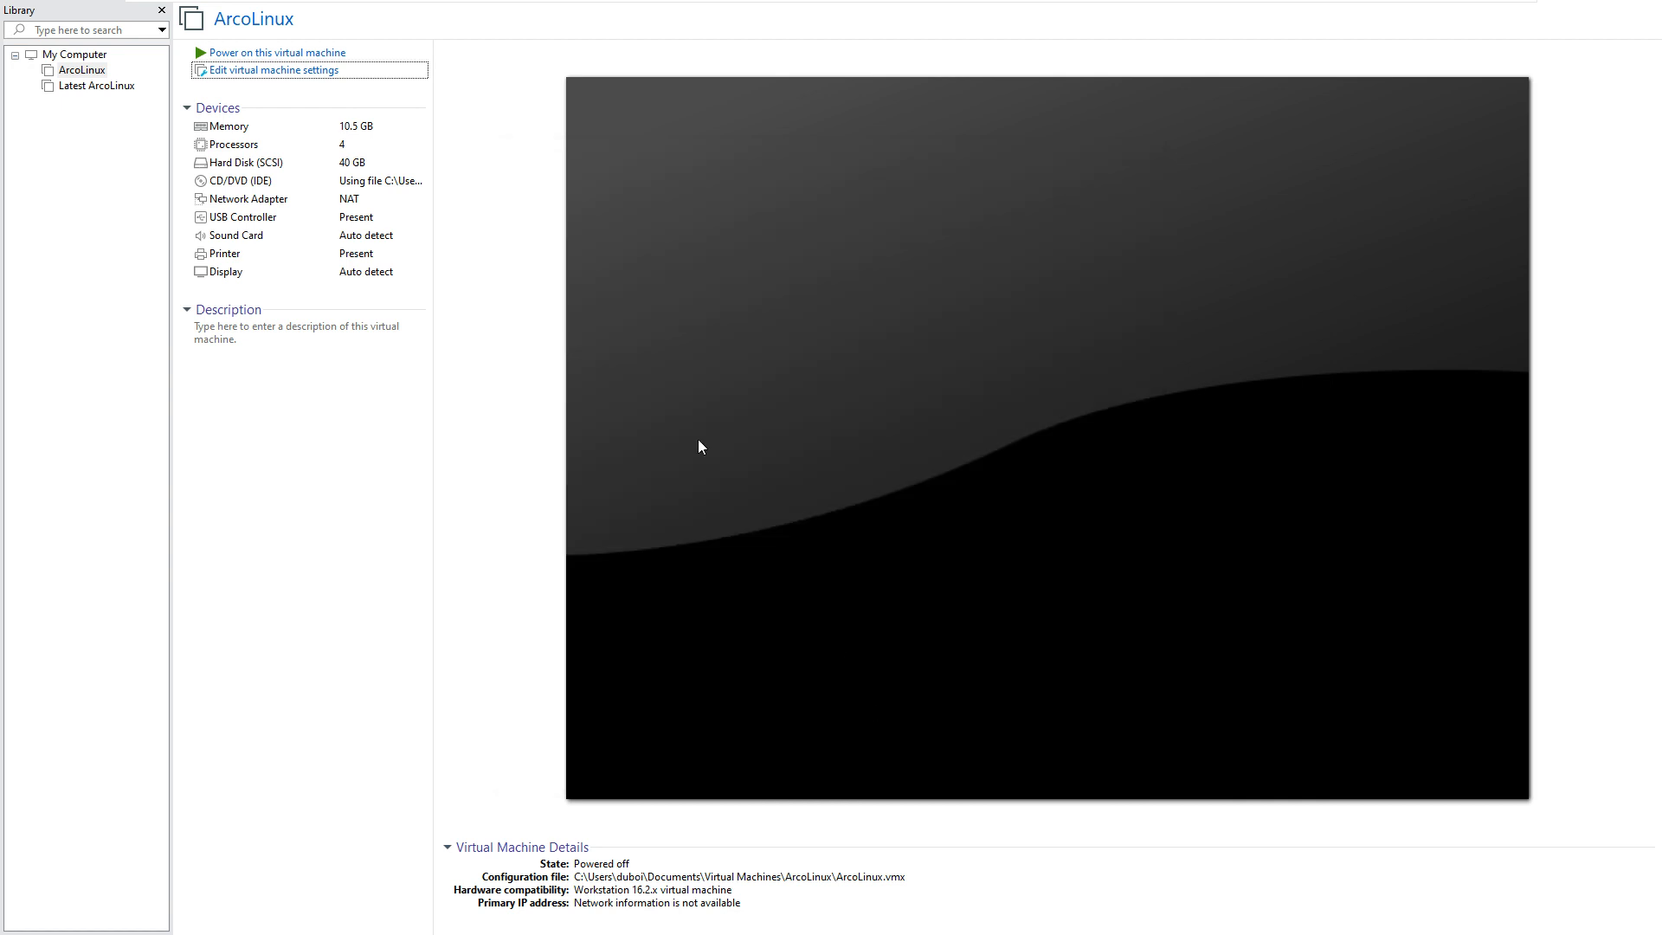
# Step: Power on ArcoLinux, halt the GRUB countdown, and boot the open source entry
pyautogui.click(269, 54)
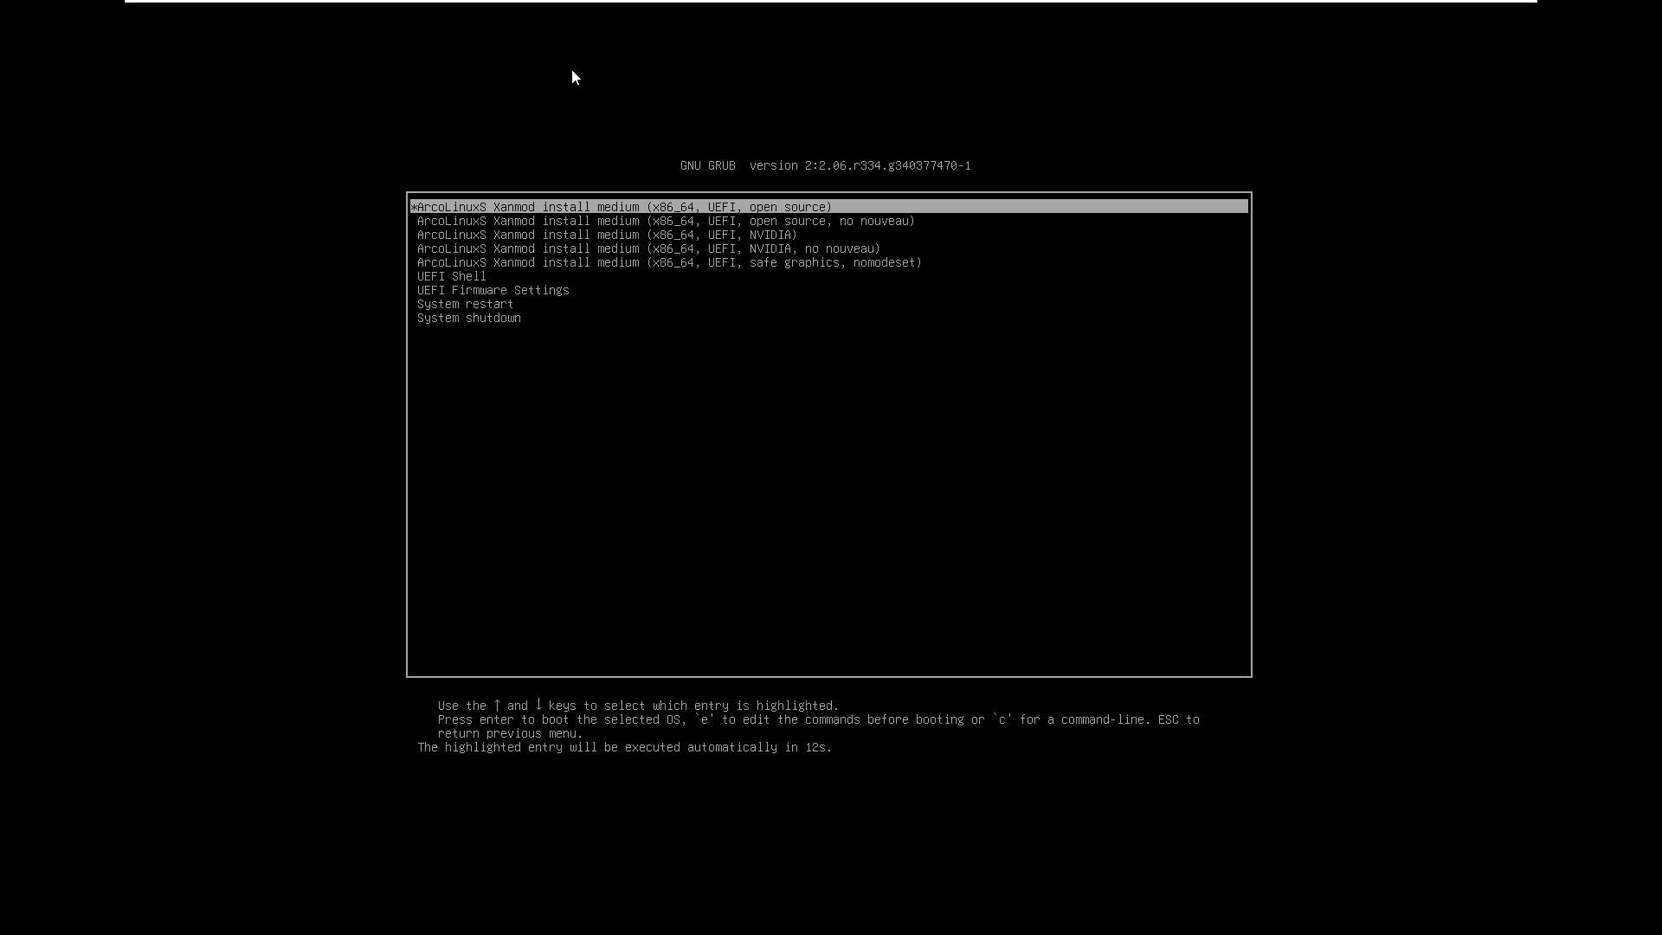
pyautogui.press('Down')
pyautogui.press('Down')
pyautogui.press('Down')
pyautogui.press('Down')
pyautogui.press('Down')
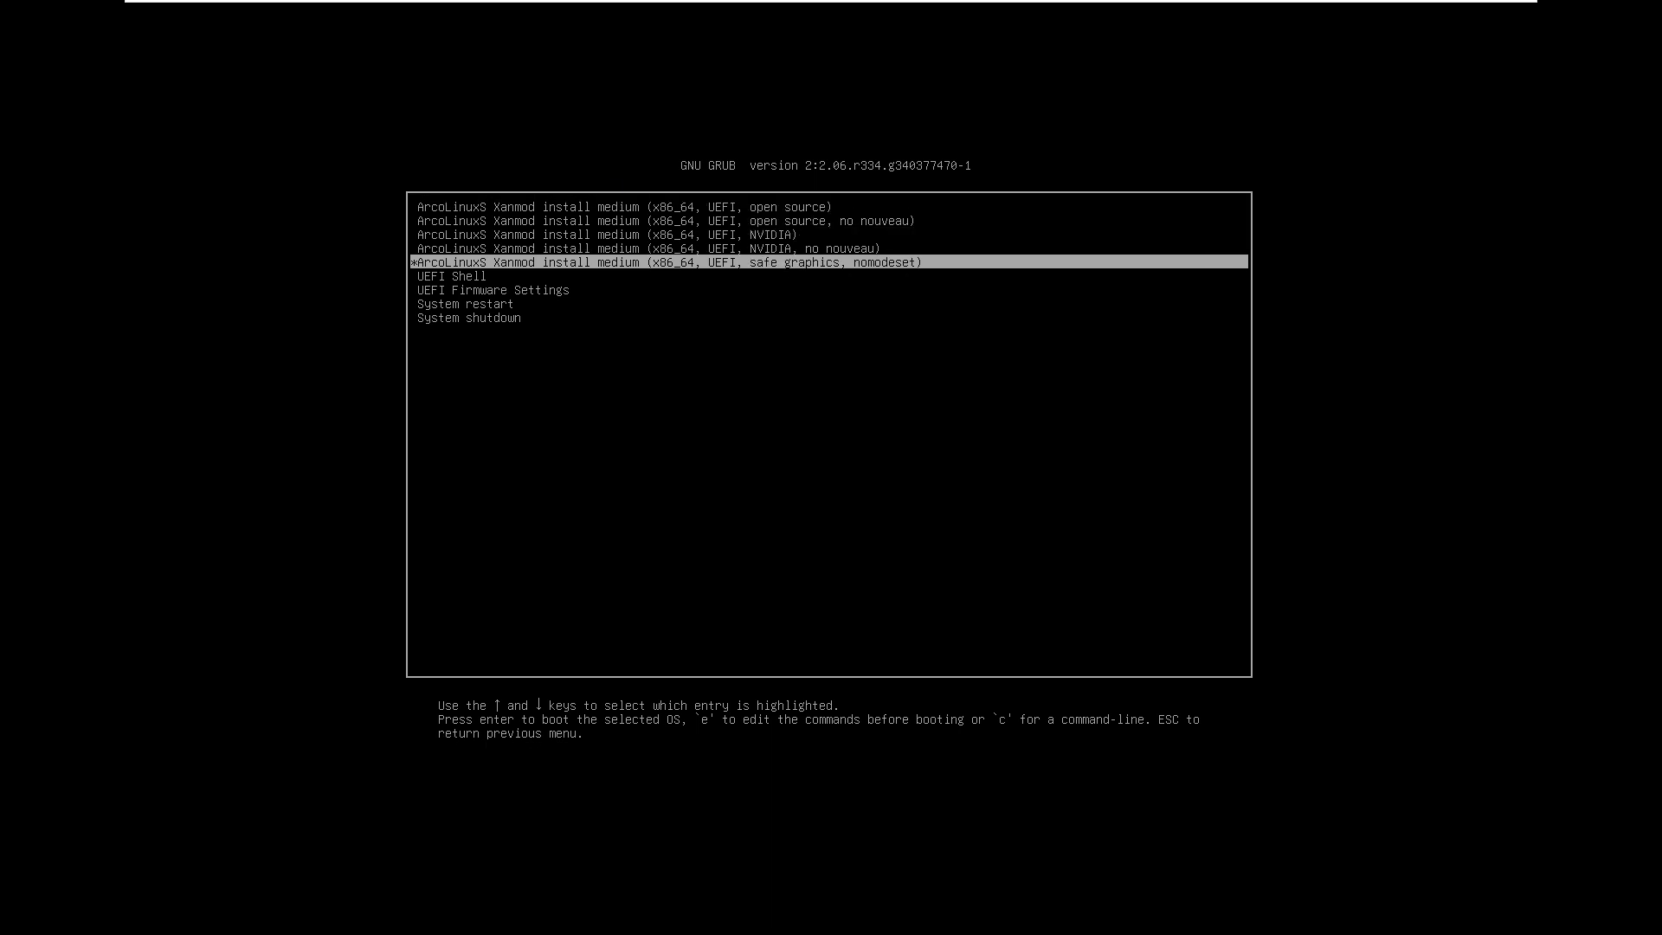
pyautogui.press('Up')
pyautogui.press('Up')
pyautogui.press('Up')
pyautogui.press('Up')
pyautogui.press('Up')
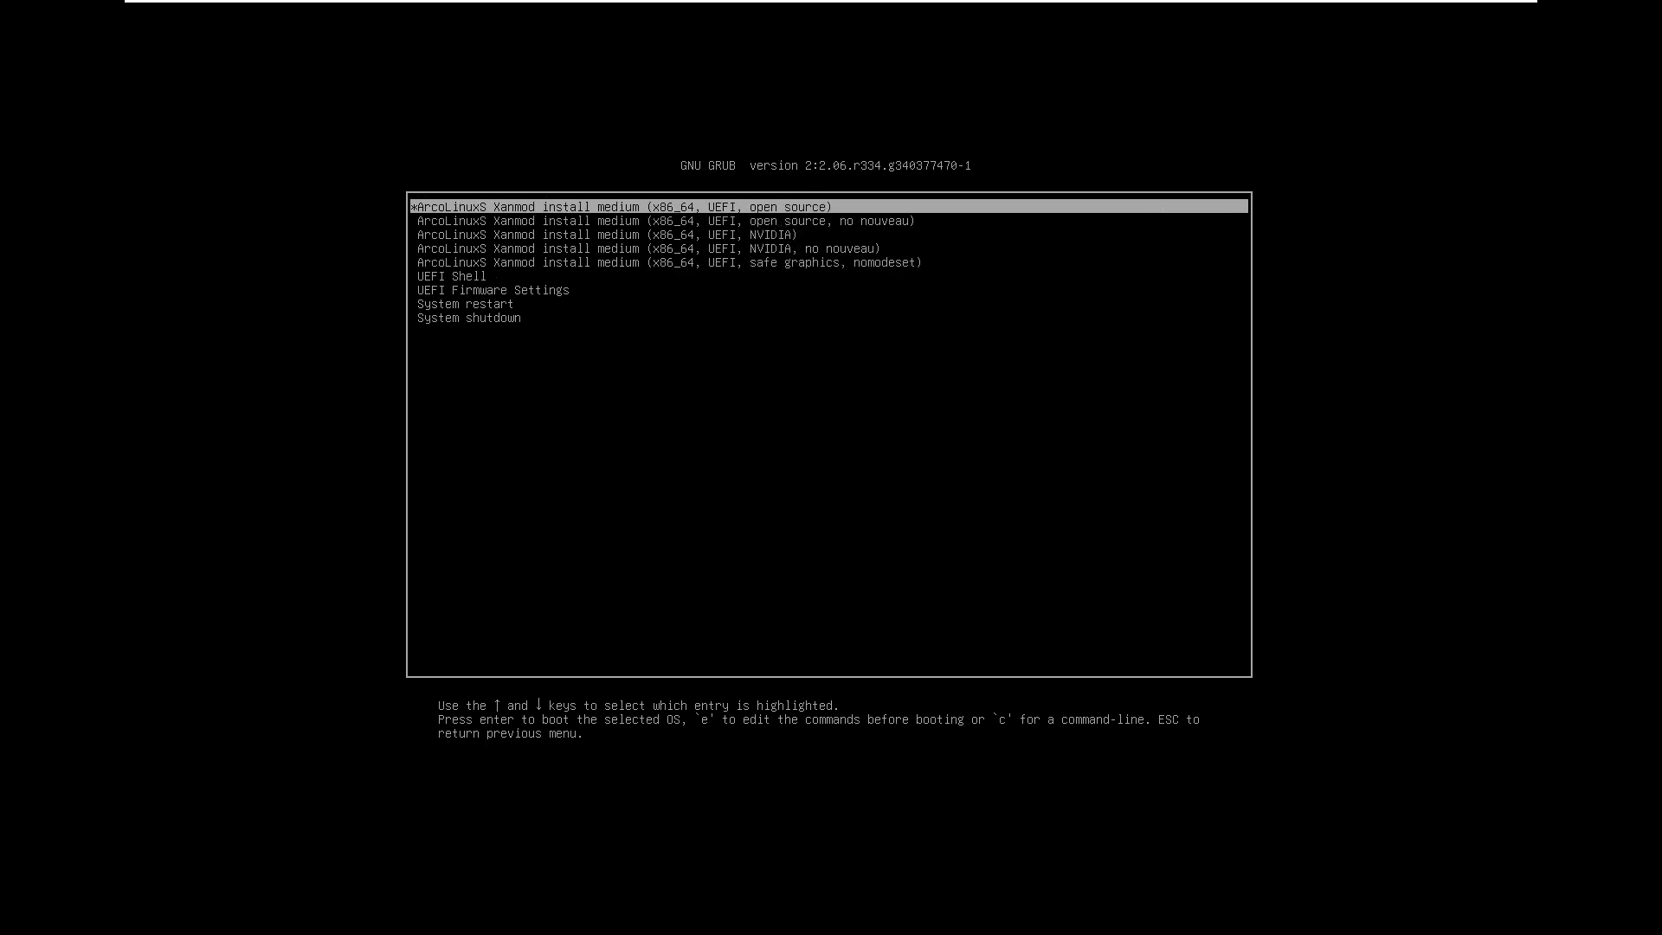
pyautogui.press('Down')
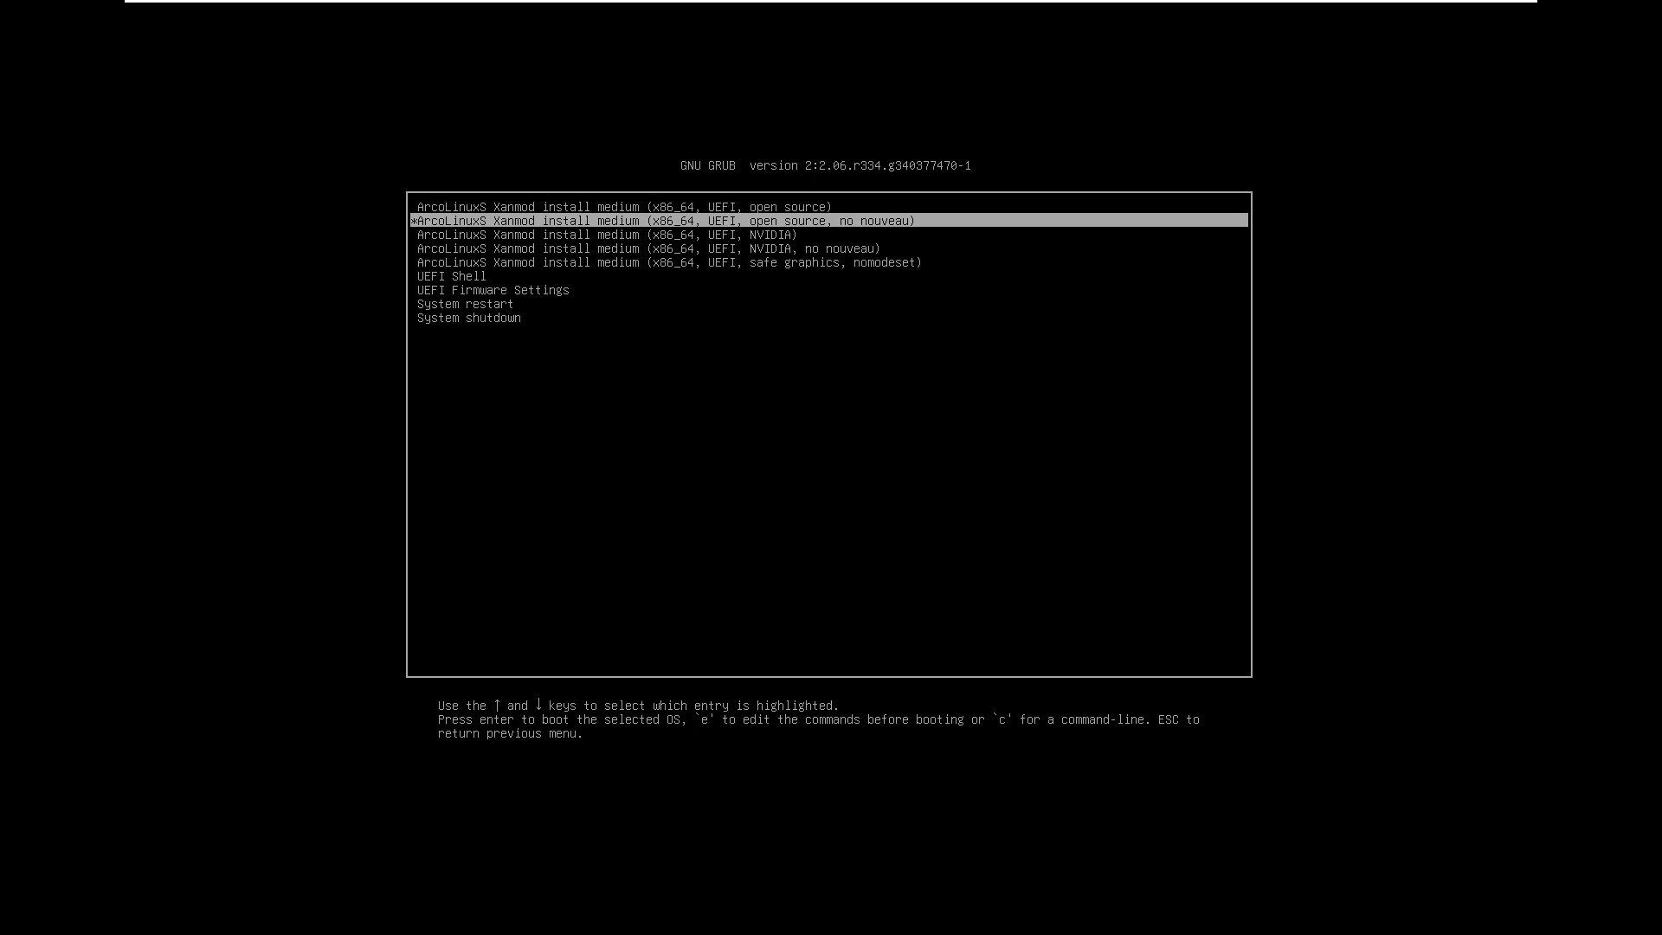
pyautogui.press('Up')
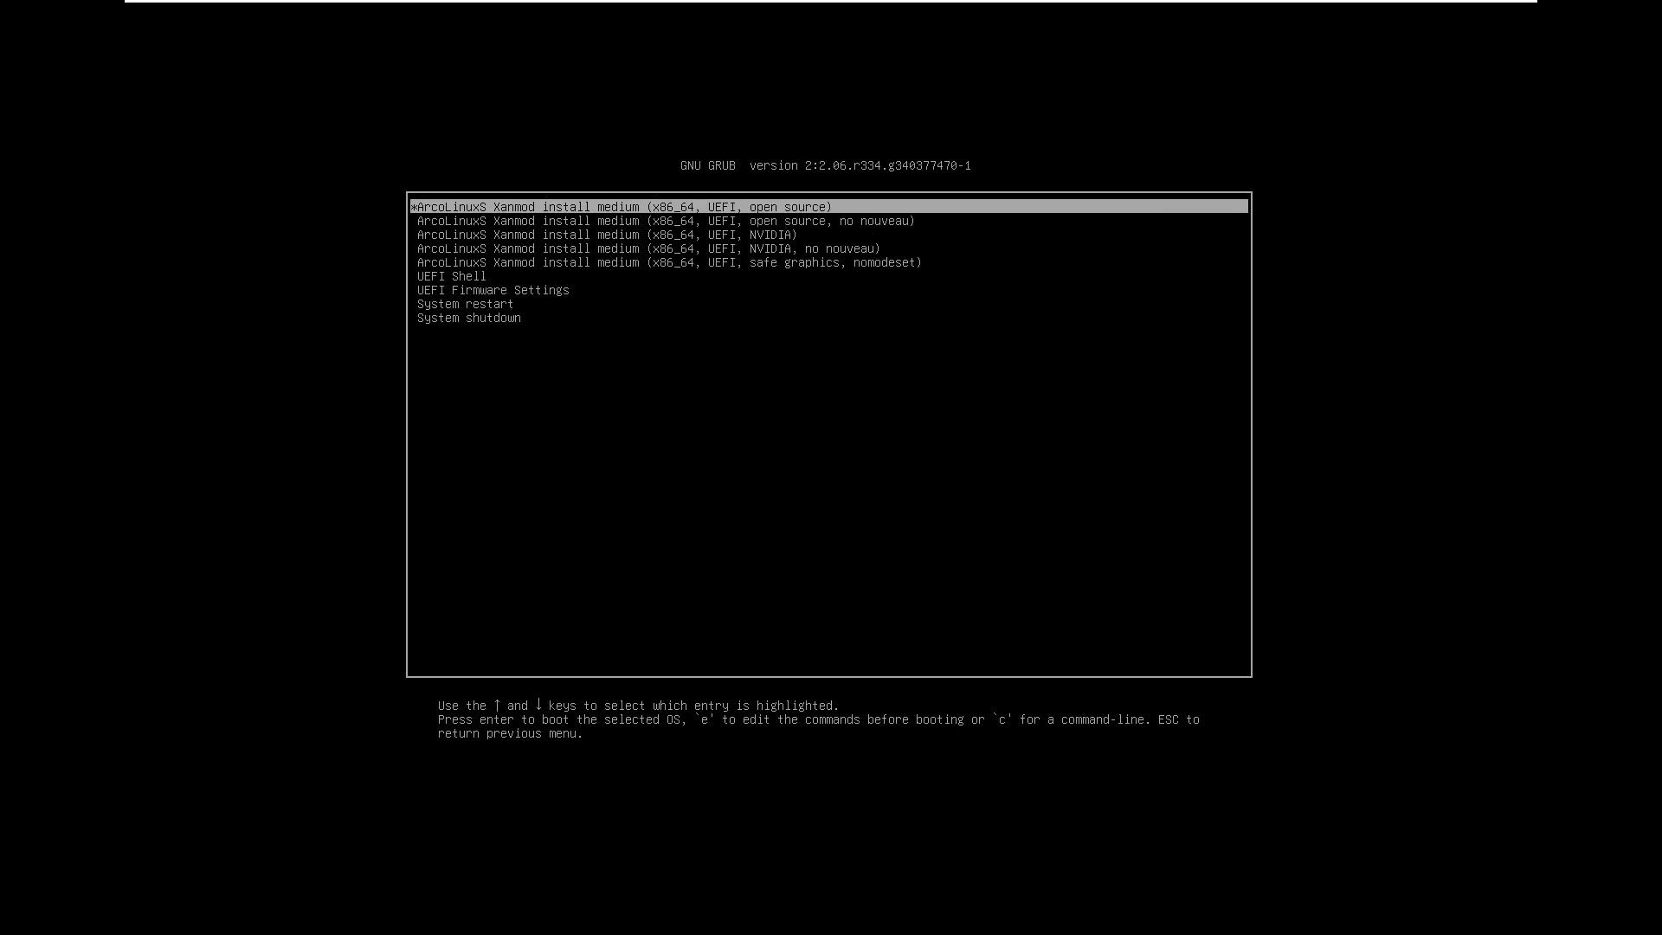
pyautogui.press('Down')
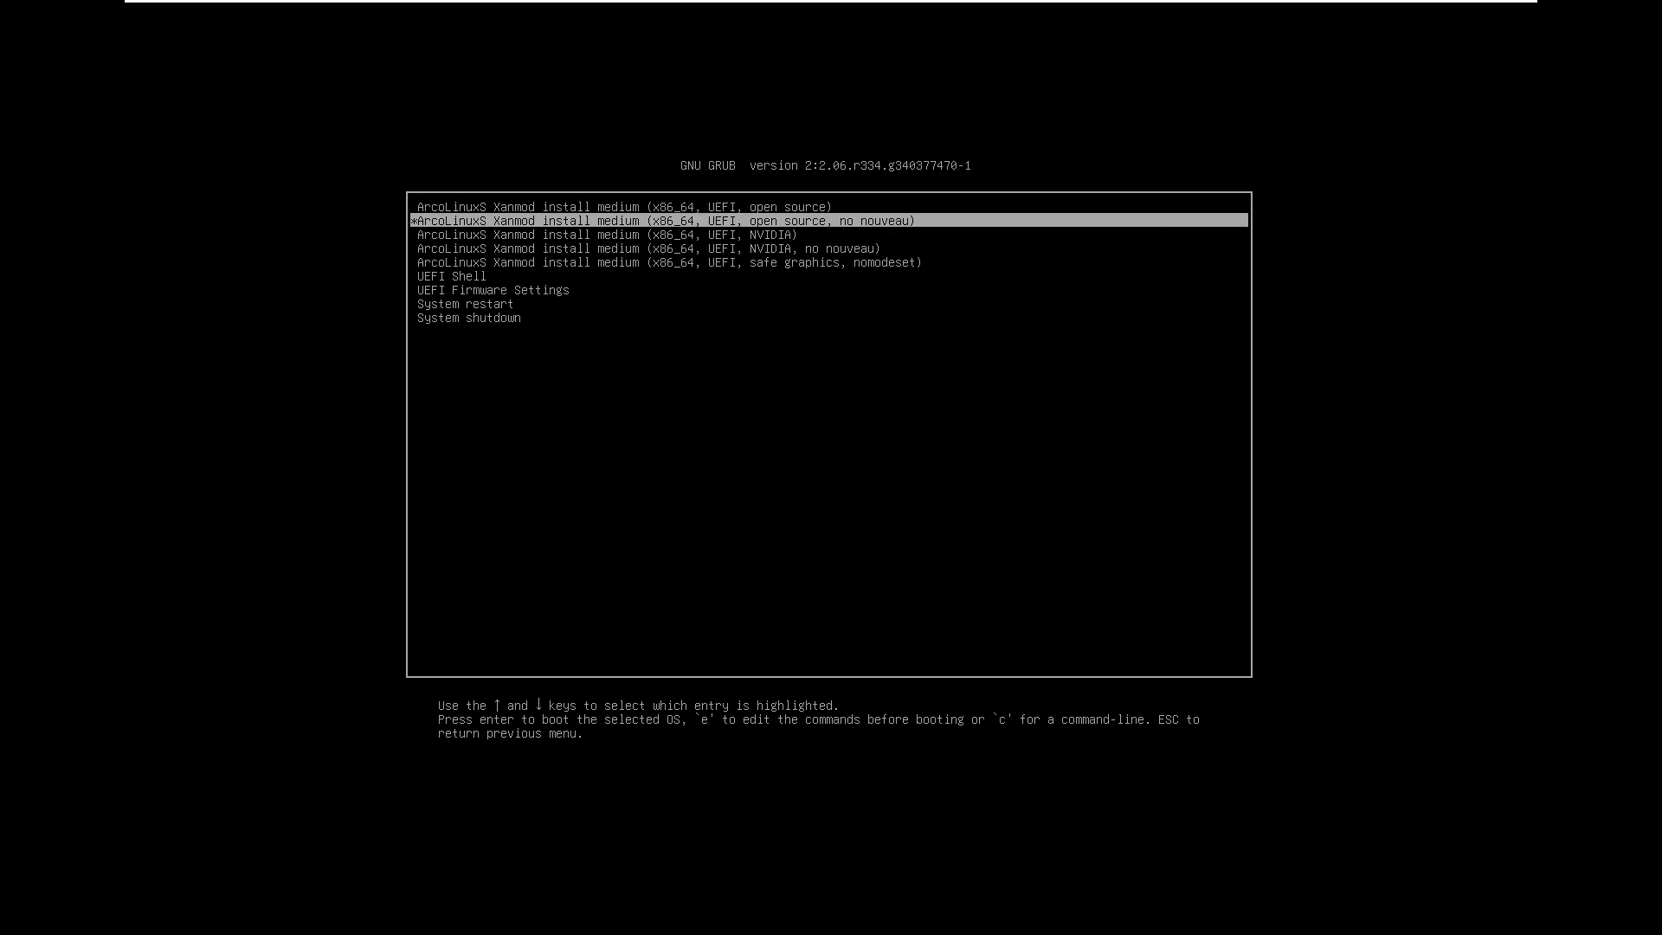
pyautogui.press('Down')
pyautogui.press('Down')
pyautogui.press('Down')
pyautogui.press('Up')
pyautogui.press('Up')
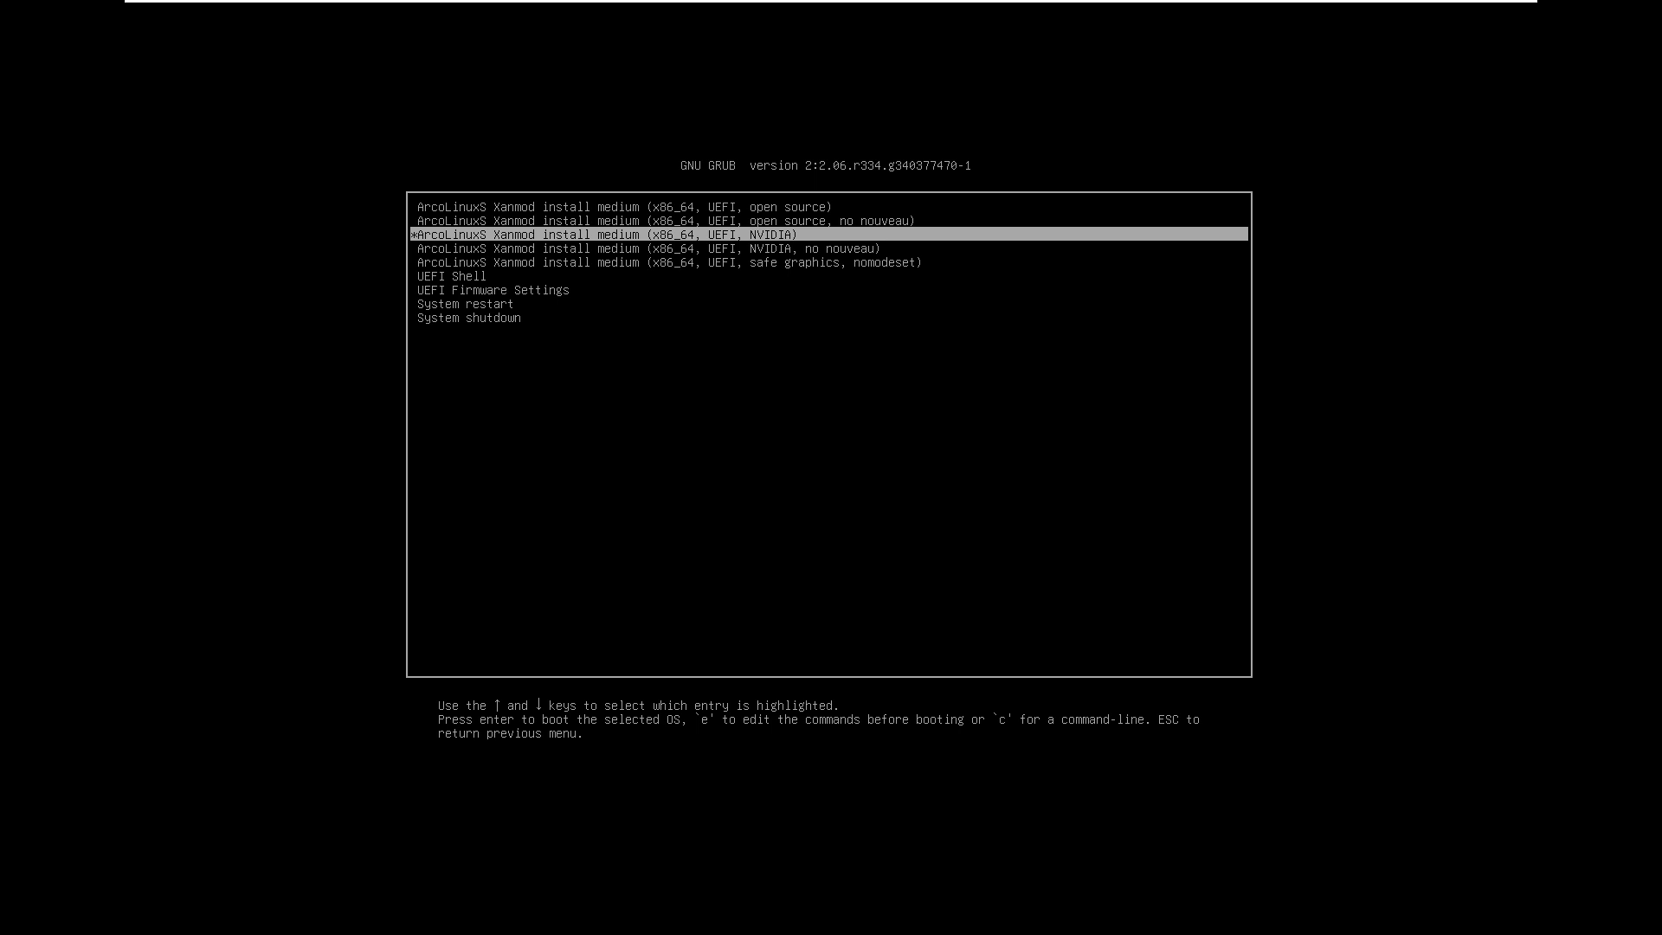
pyautogui.press('Up')
pyautogui.press('Up')
pyautogui.press('Return')
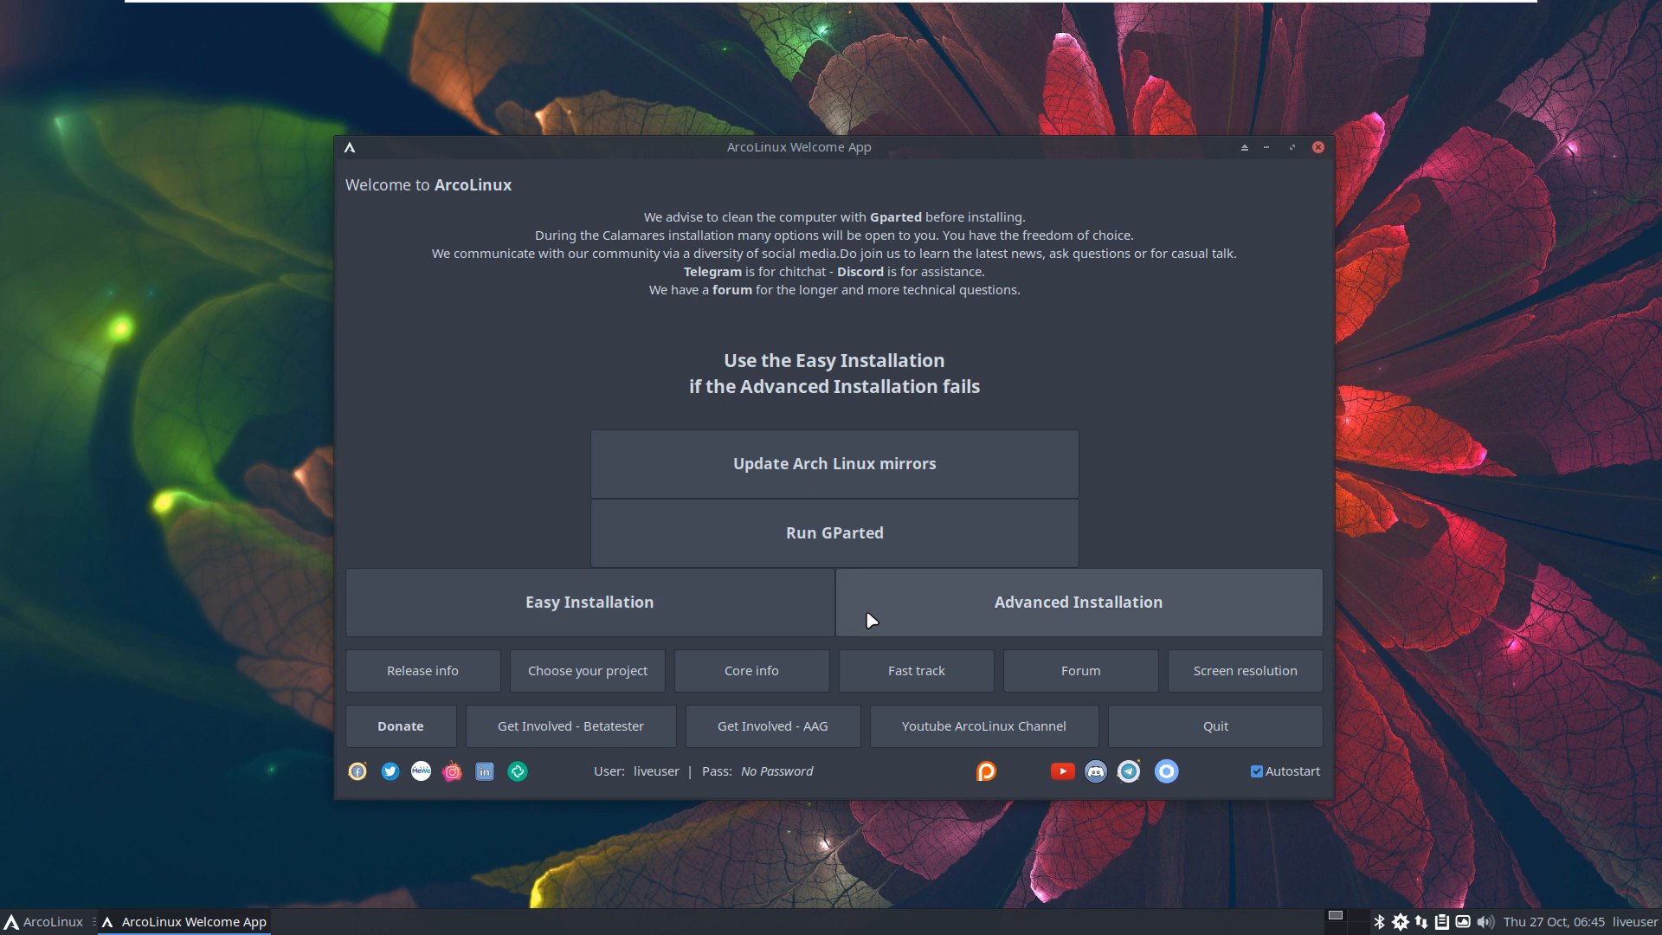
# Step: Start Easy Installation, keep the Brussels timezone, and choose the Belgian keyboard
pyautogui.click(742, 590)
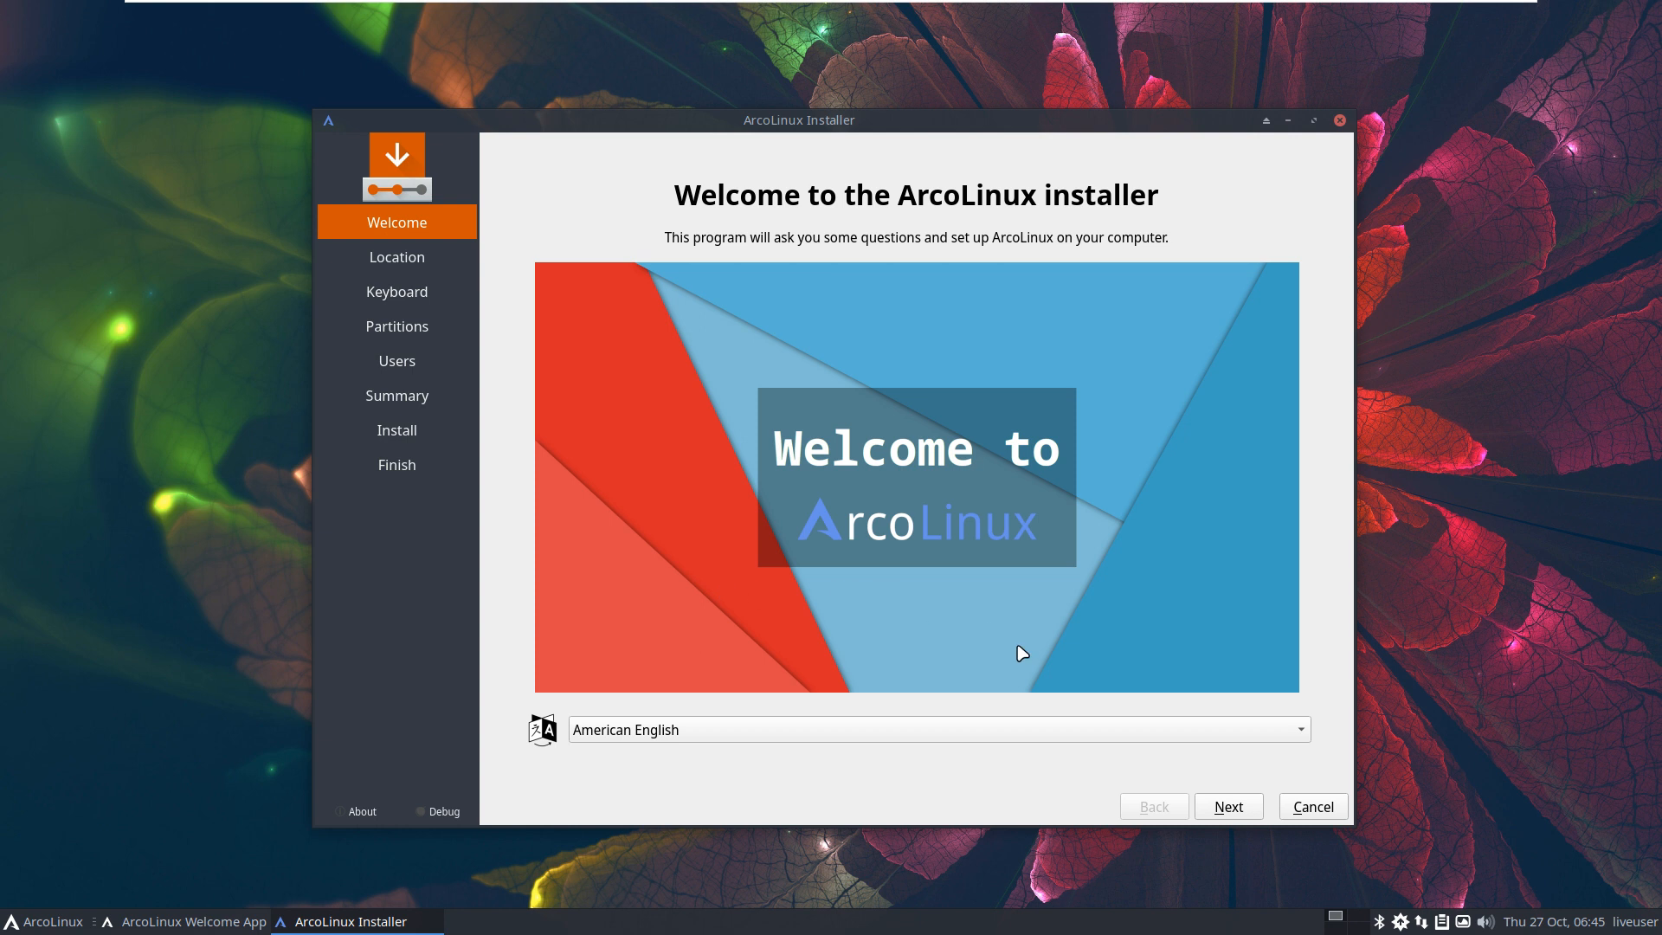
pyautogui.click(1230, 807)
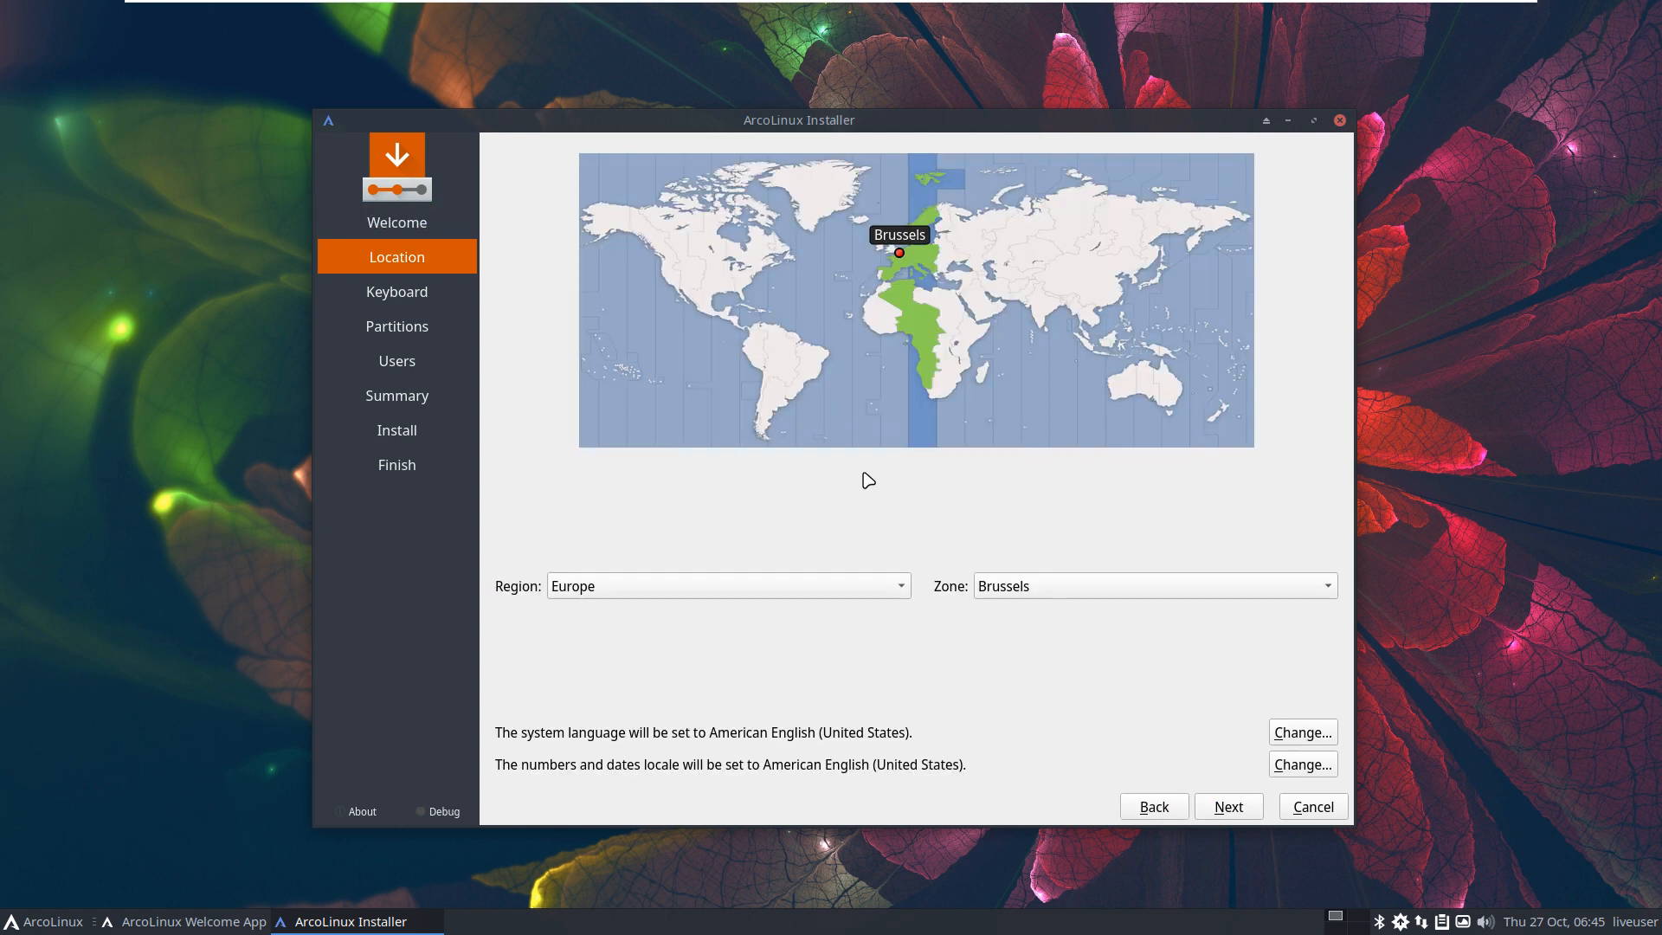
pyautogui.click(1228, 806)
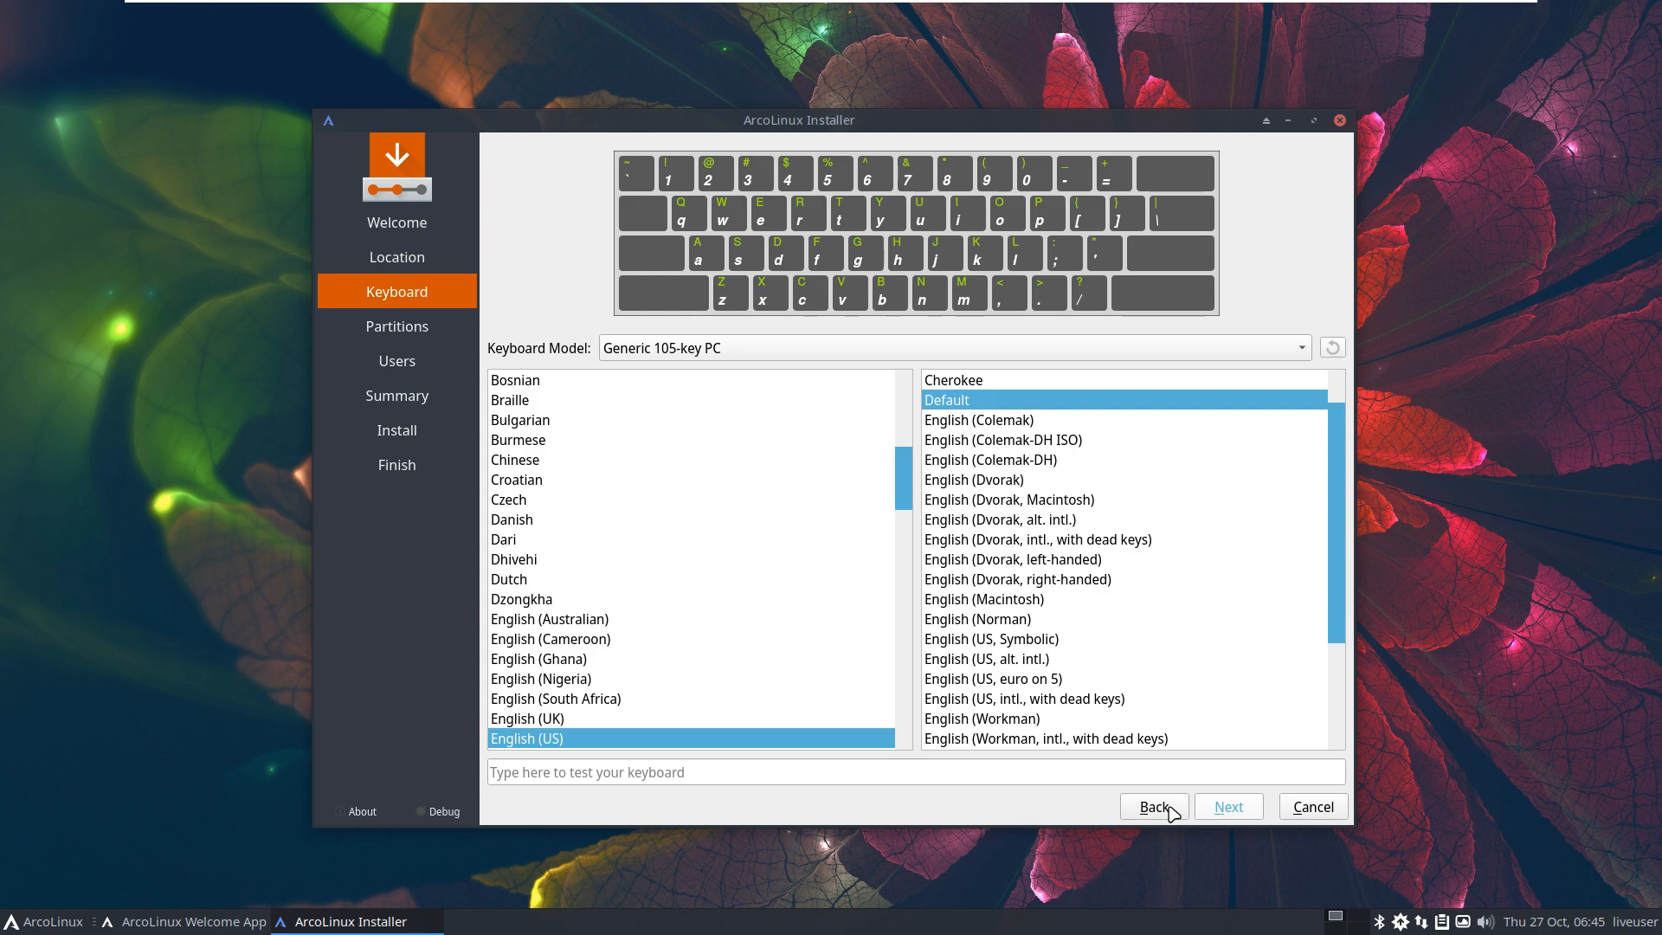
pyautogui.scroll(5, 744, 606)
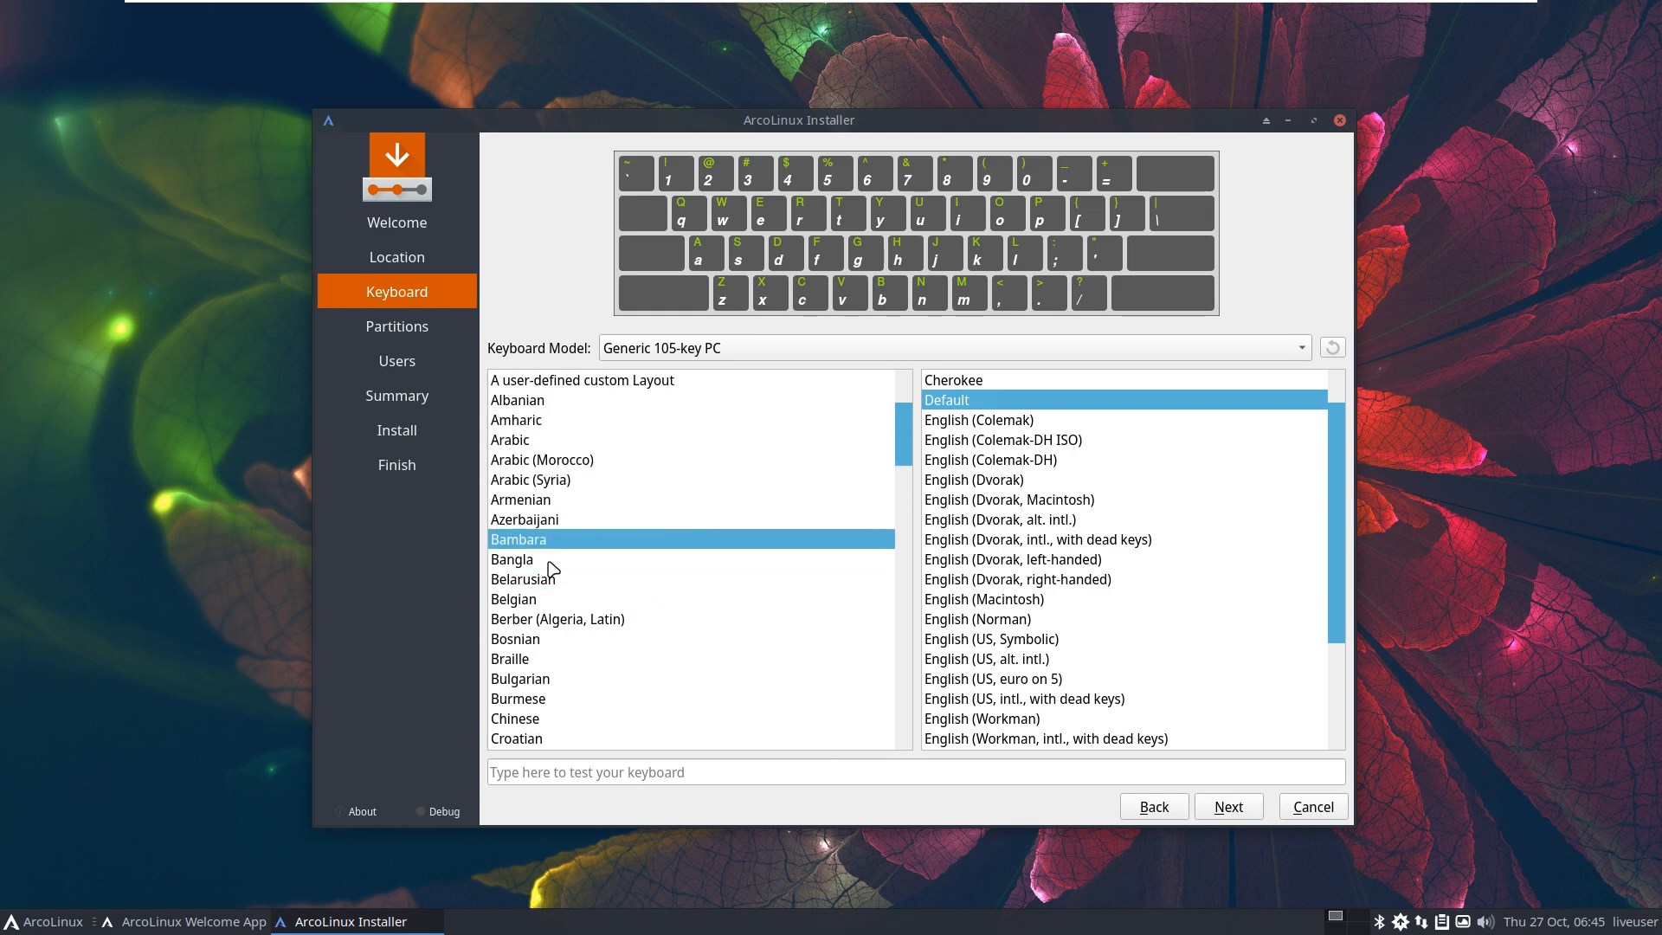
pyautogui.click(548, 604)
pyautogui.click(1231, 807)
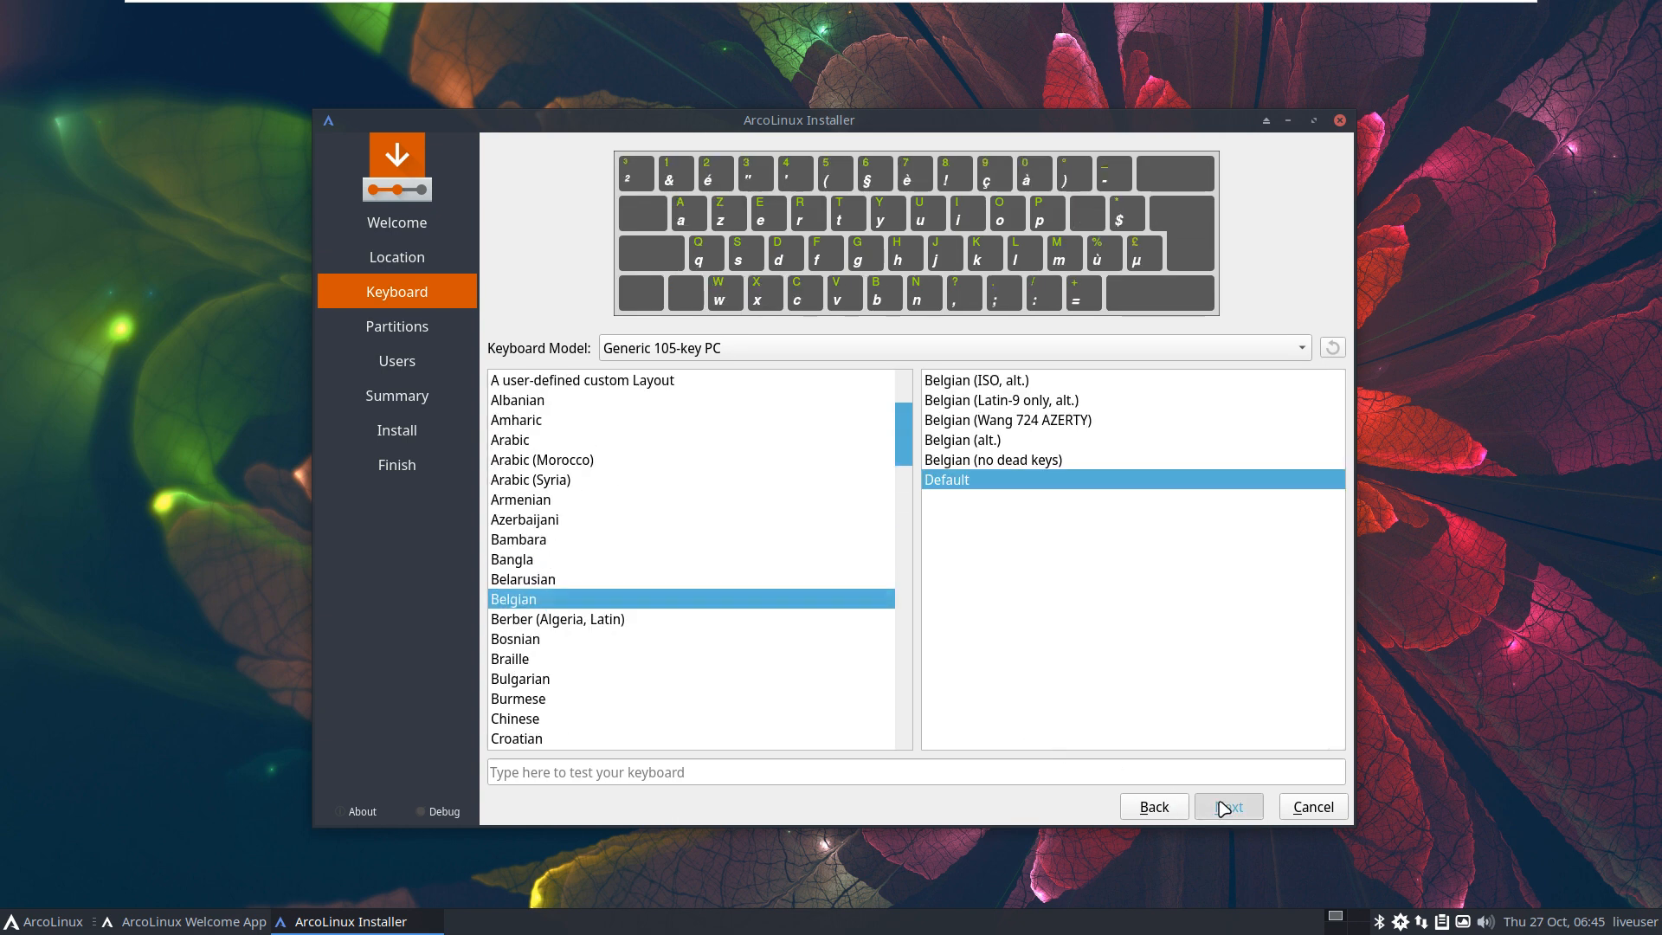
# Step: Choose to erase the whole disk using the ext4 filesystem
pyautogui.click(626, 198)
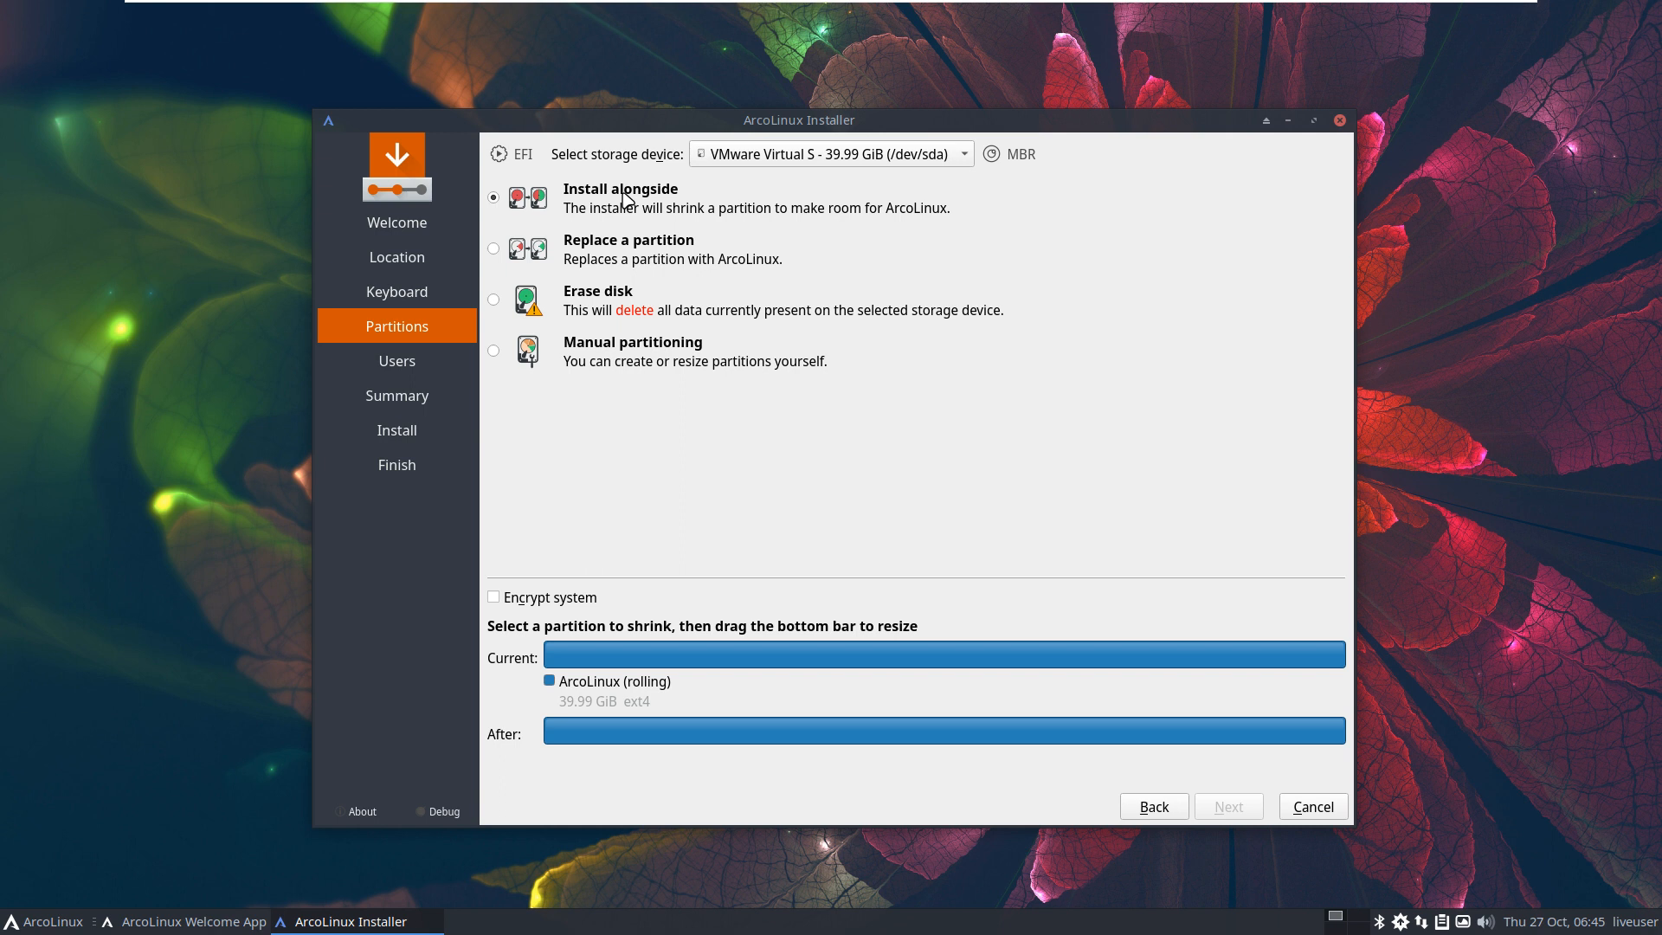
pyautogui.click(628, 259)
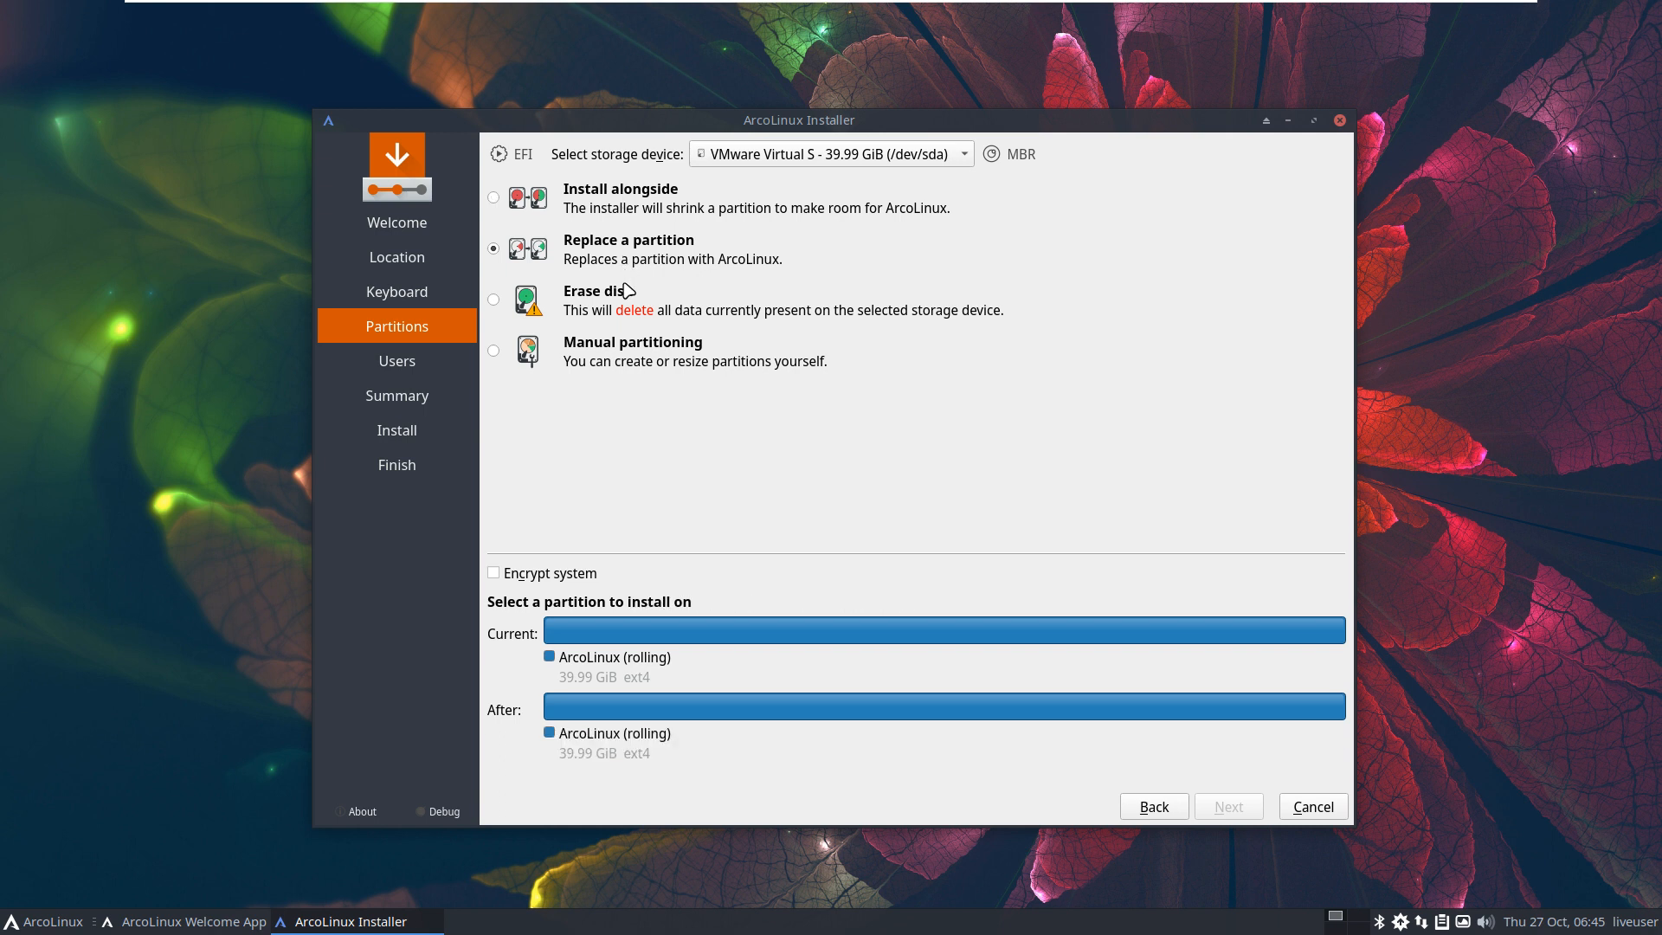
pyautogui.click(625, 298)
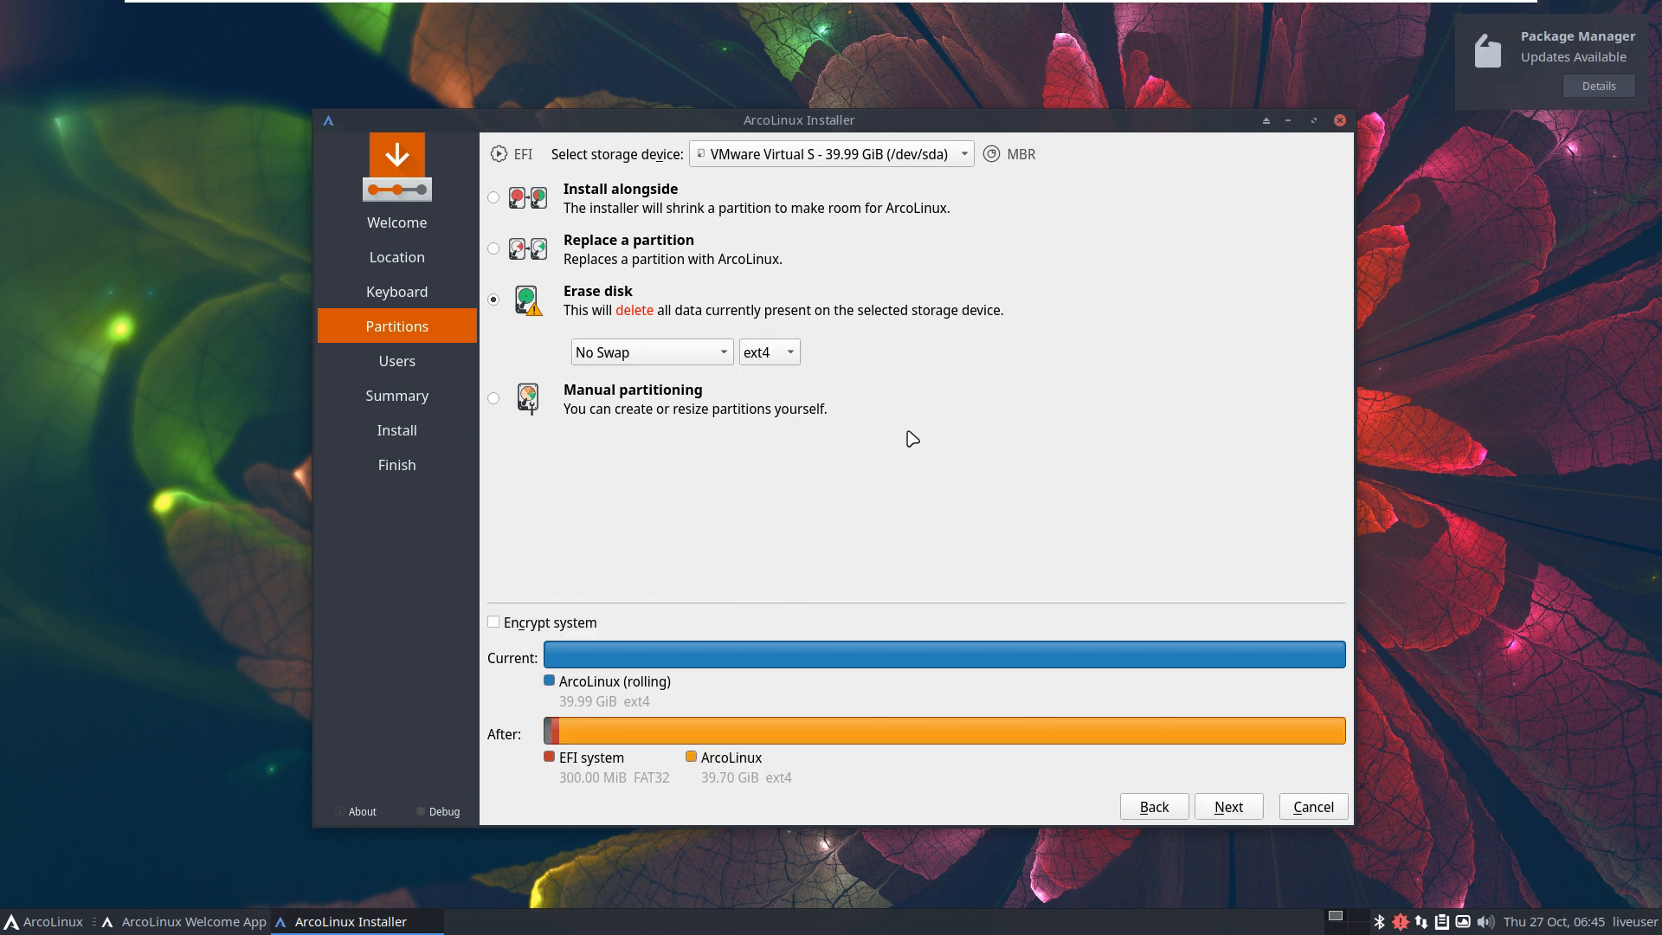
pyautogui.click(788, 362)
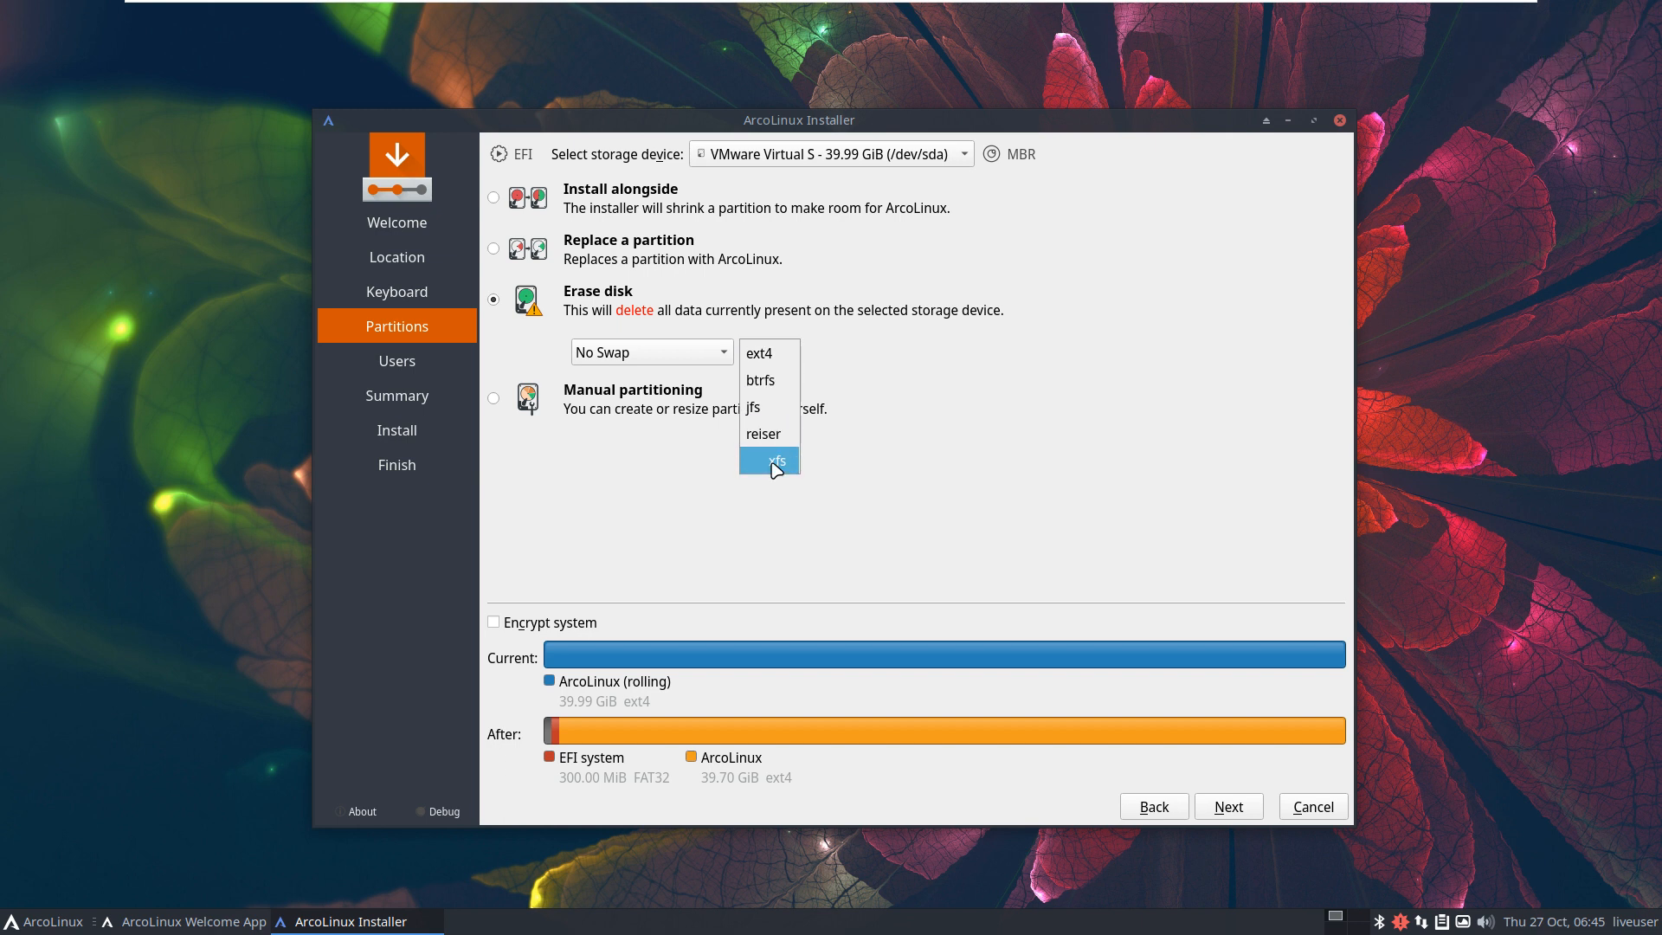
pyautogui.click(864, 497)
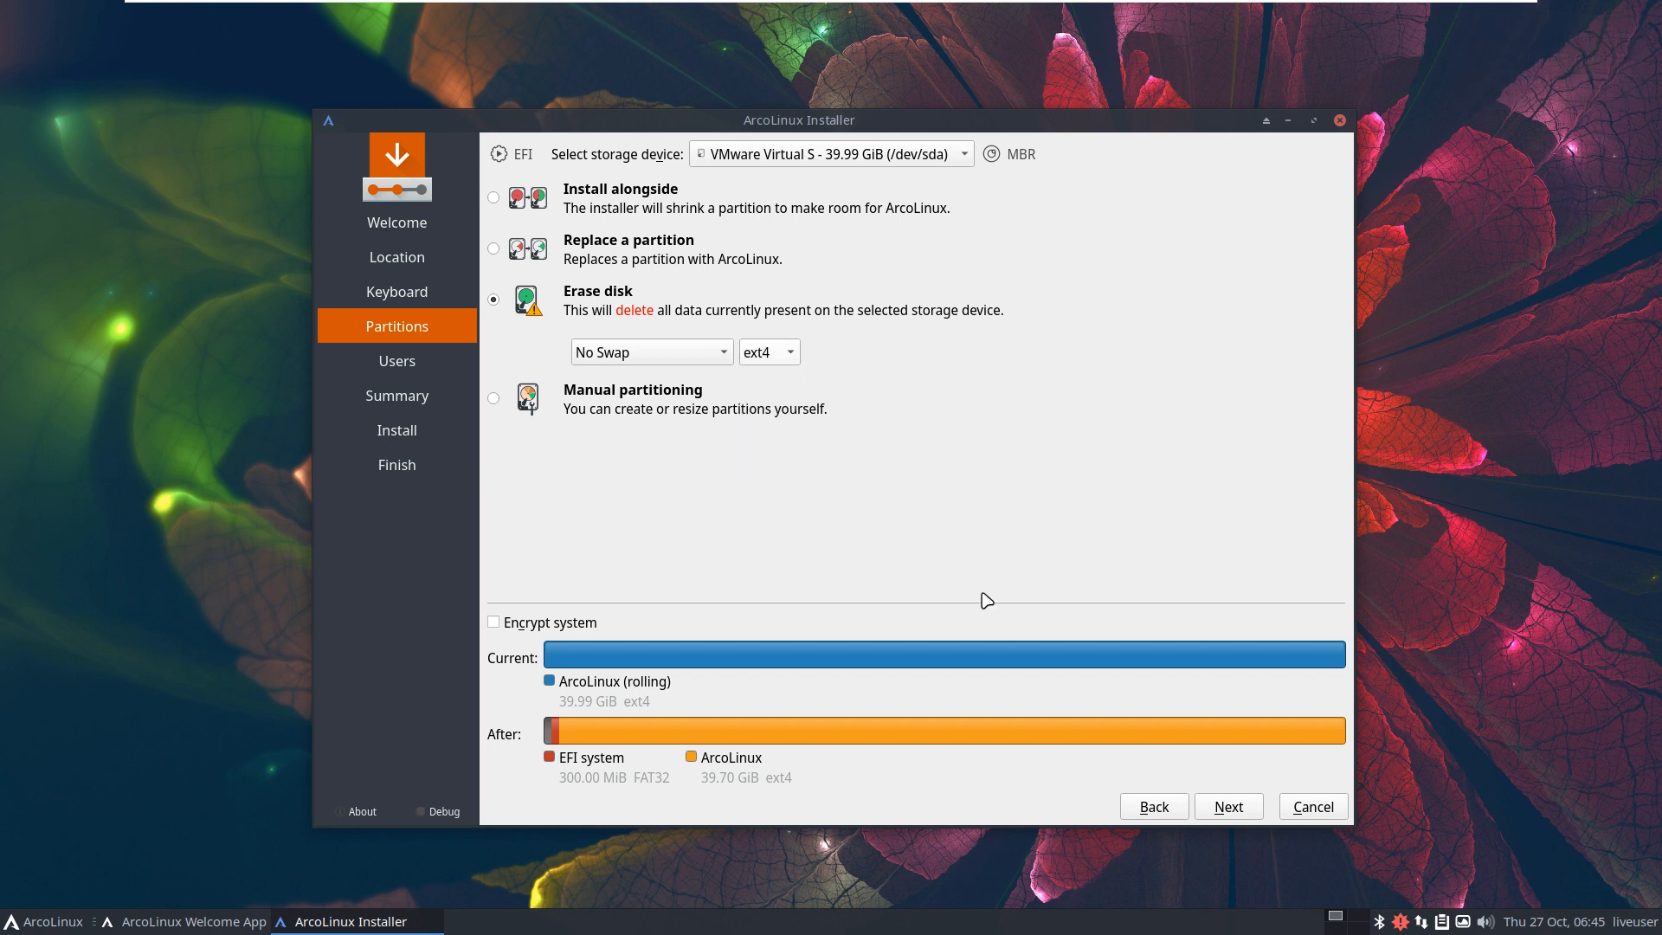
pyautogui.click(1229, 806)
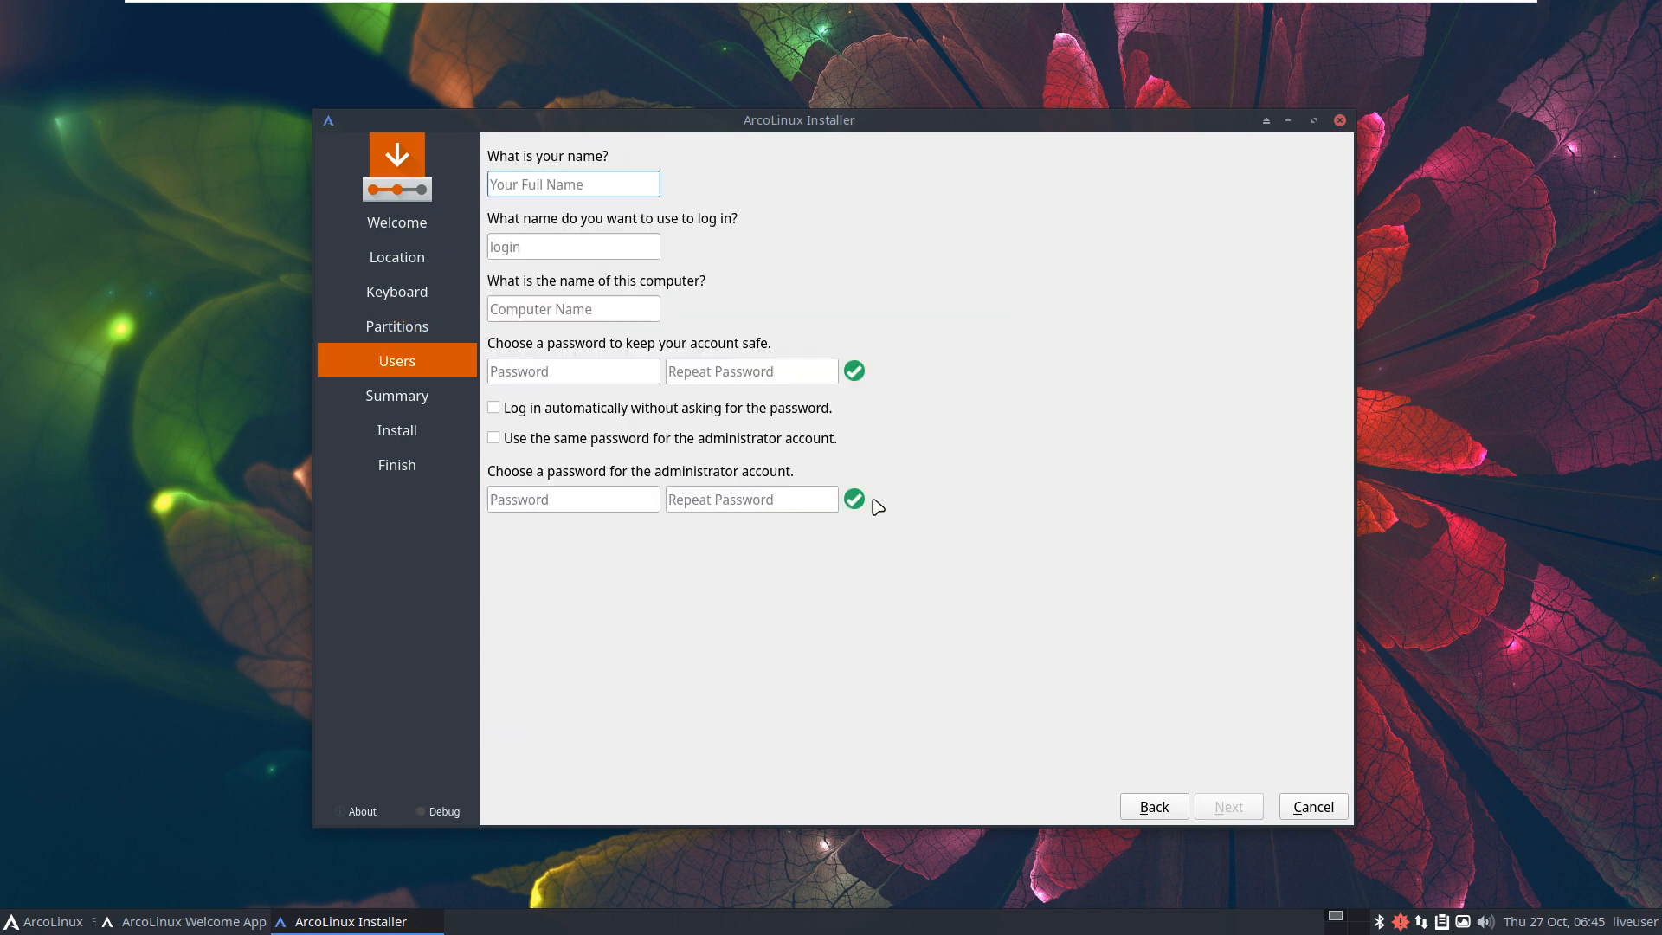
# Step: Fill in the user's name and password, enabling auto-login and reusing it for admin
pyautogui.press('Tab')
pyautogui.press('Tab')
pyautogui.press('Tab')
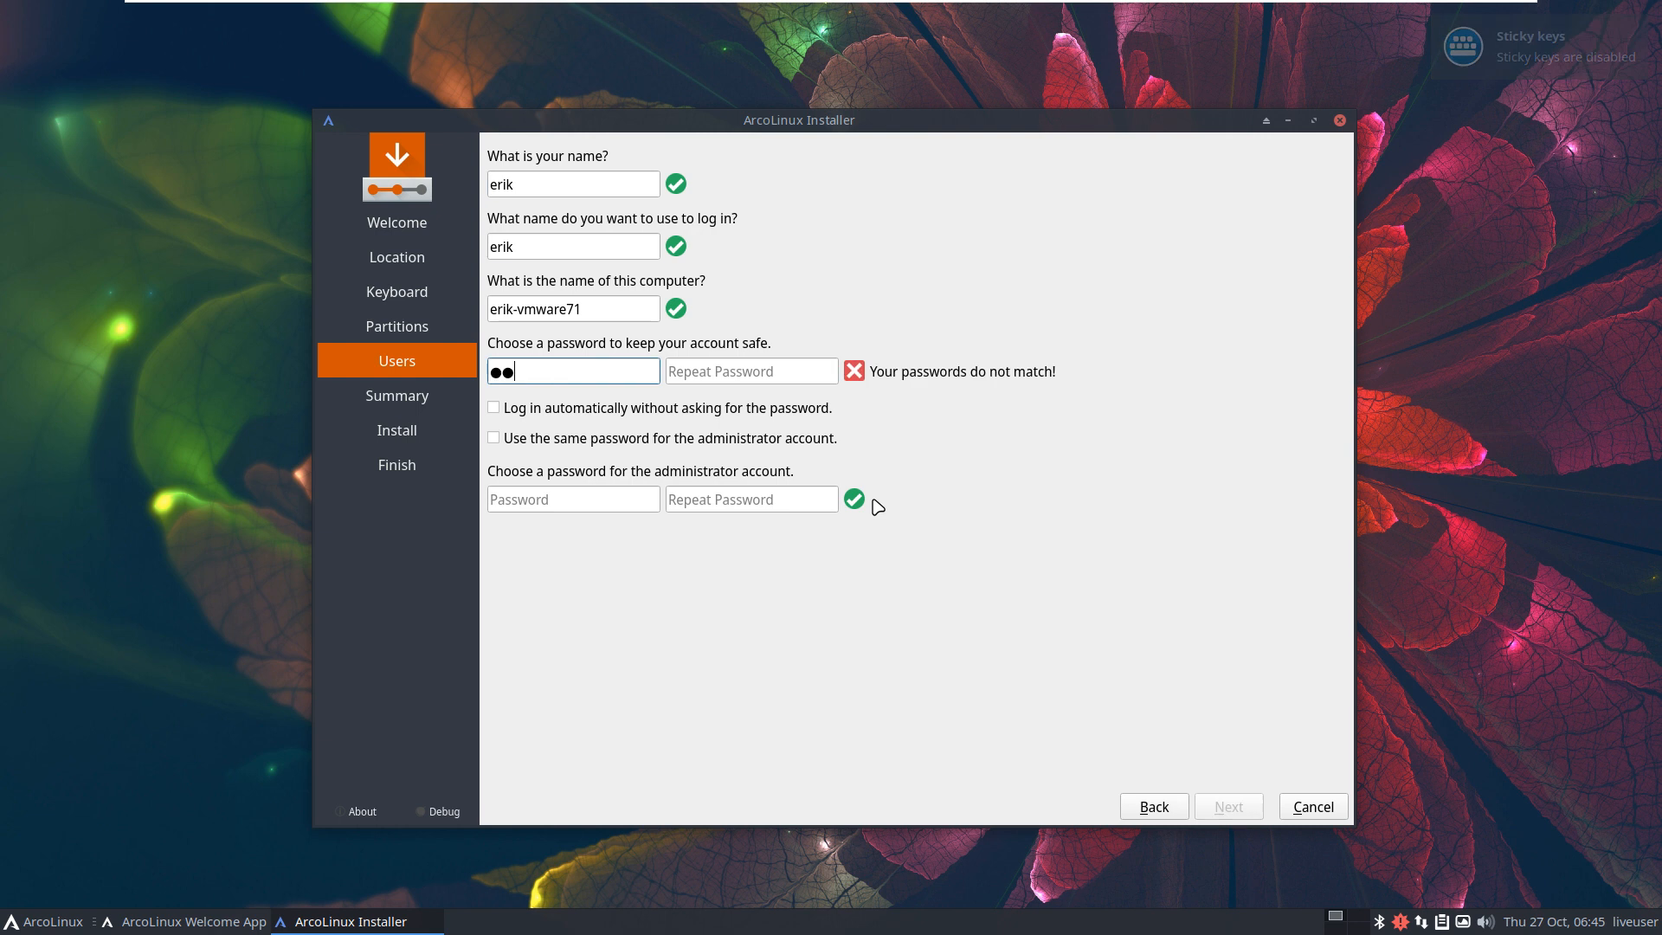
pyautogui.press('Tab')
pyautogui.press('Tab')
pyautogui.press('Tab')
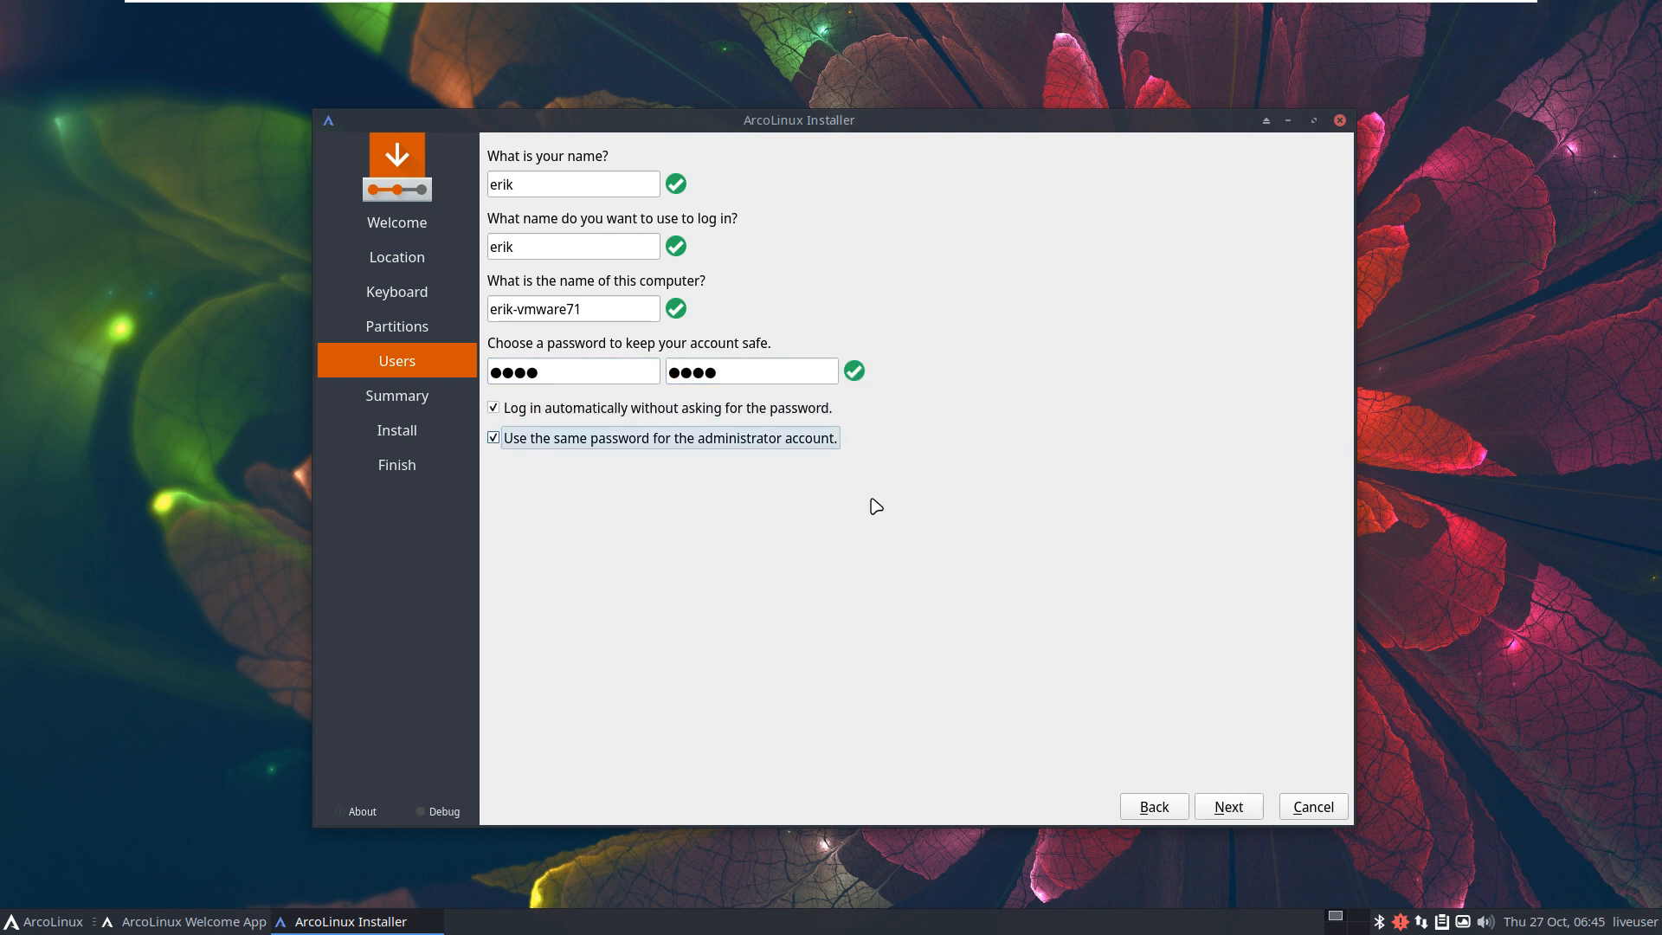
# Step: Review the summary and confirm Install now
pyautogui.click(1227, 805)
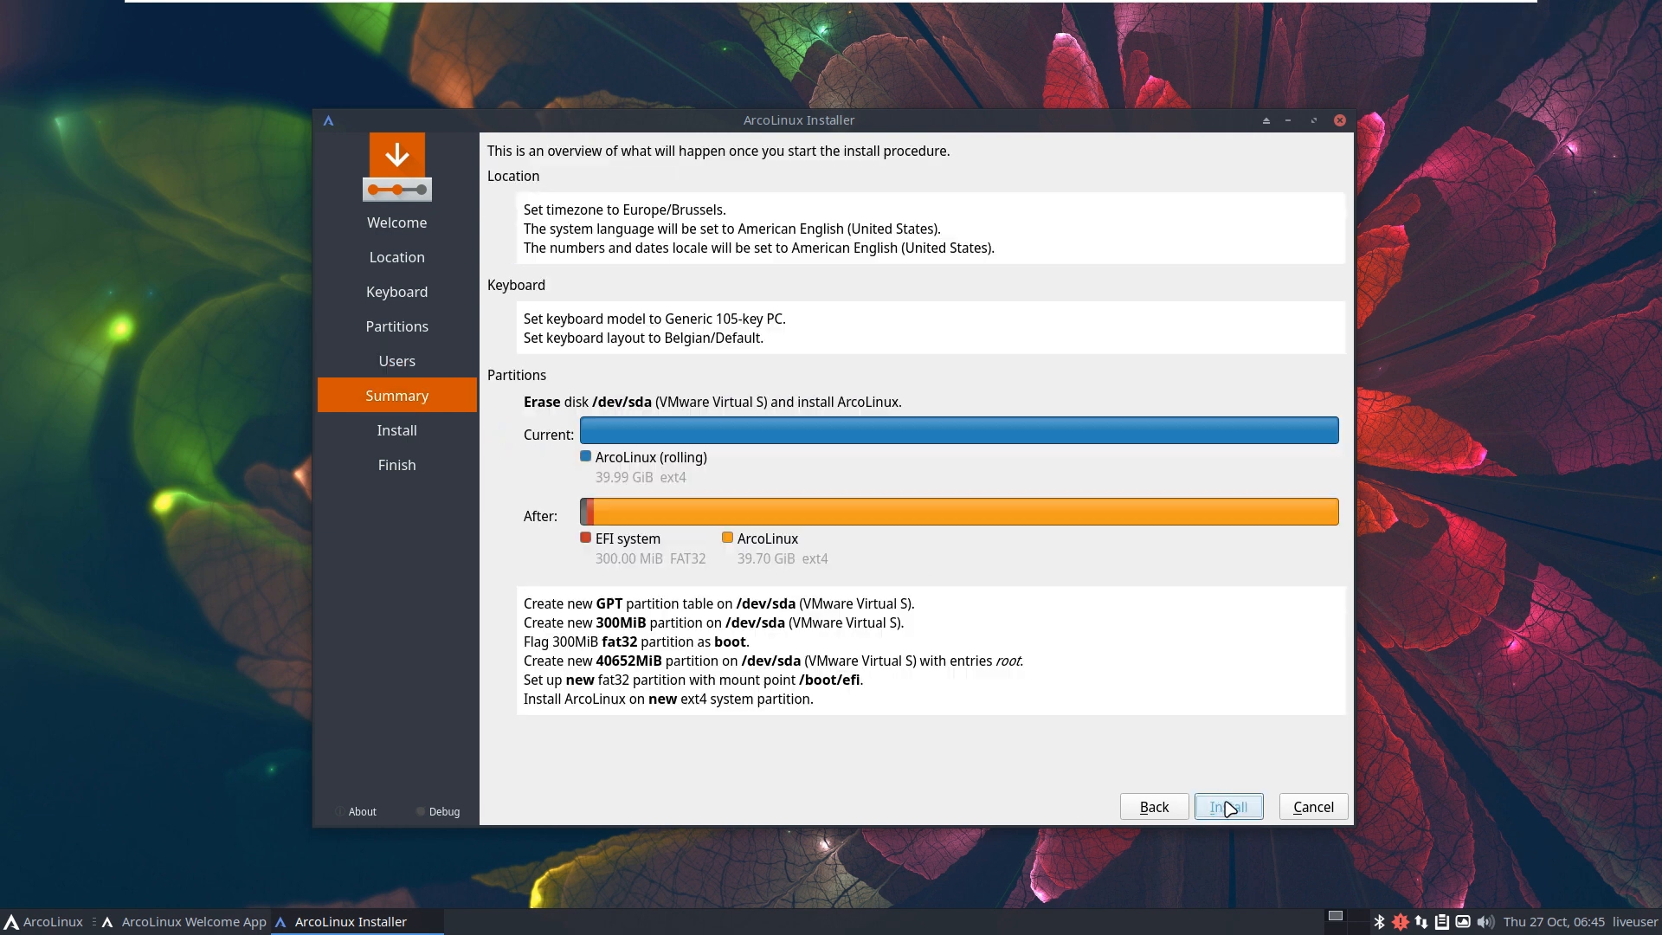
pyautogui.click(1229, 806)
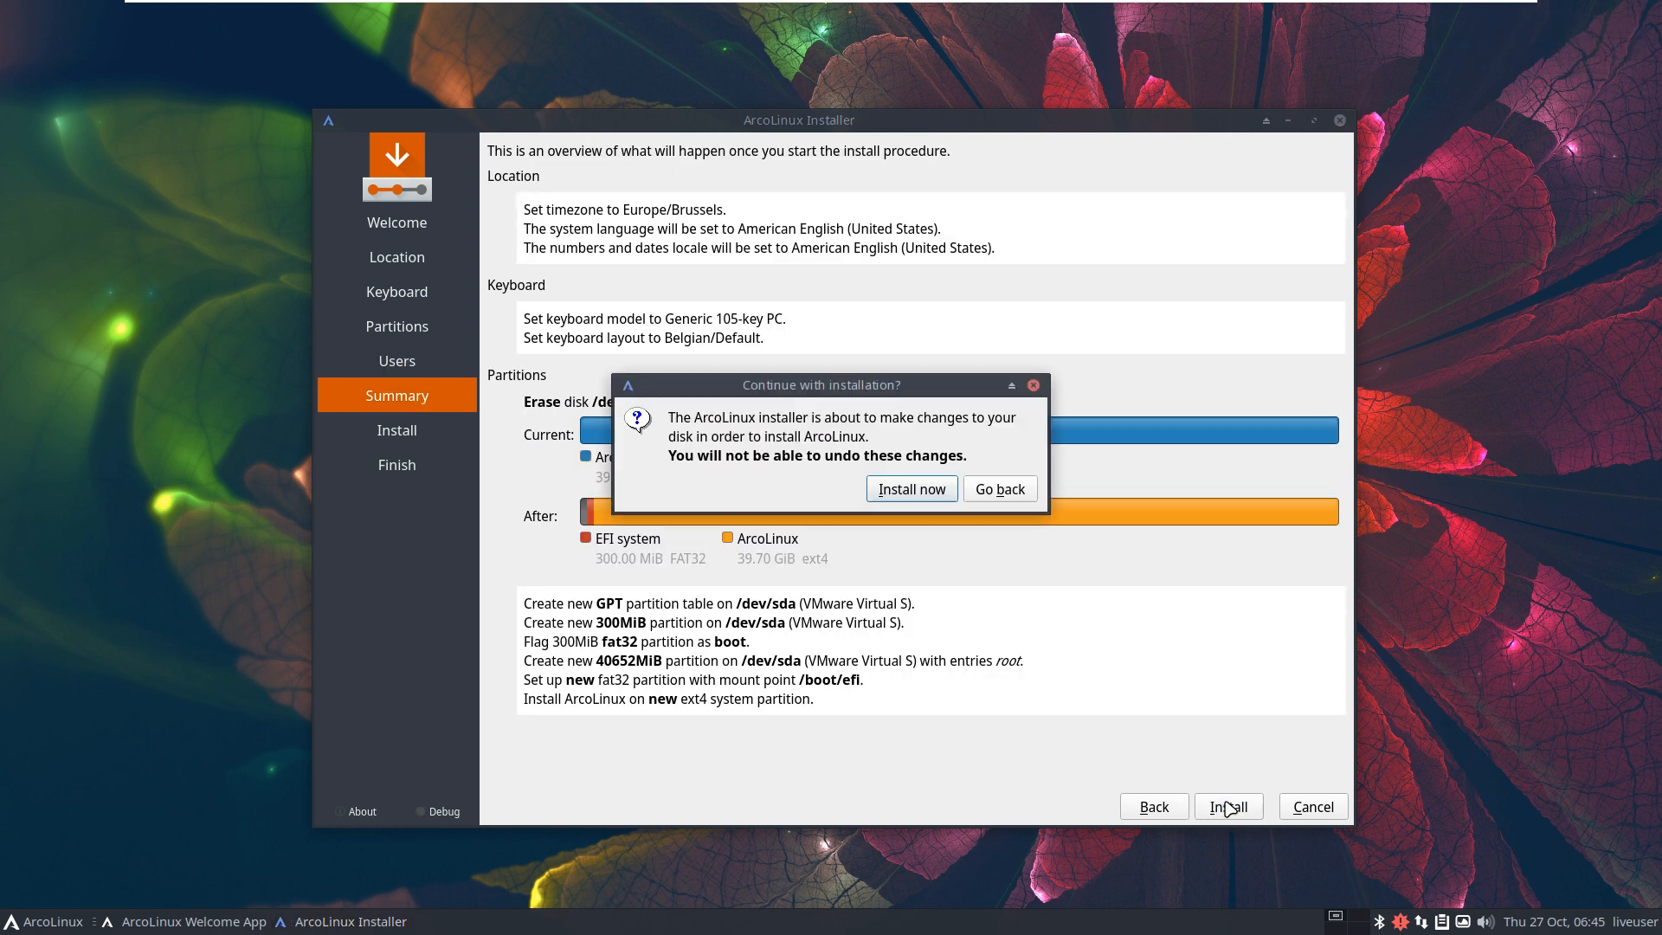
pyautogui.click(939, 492)
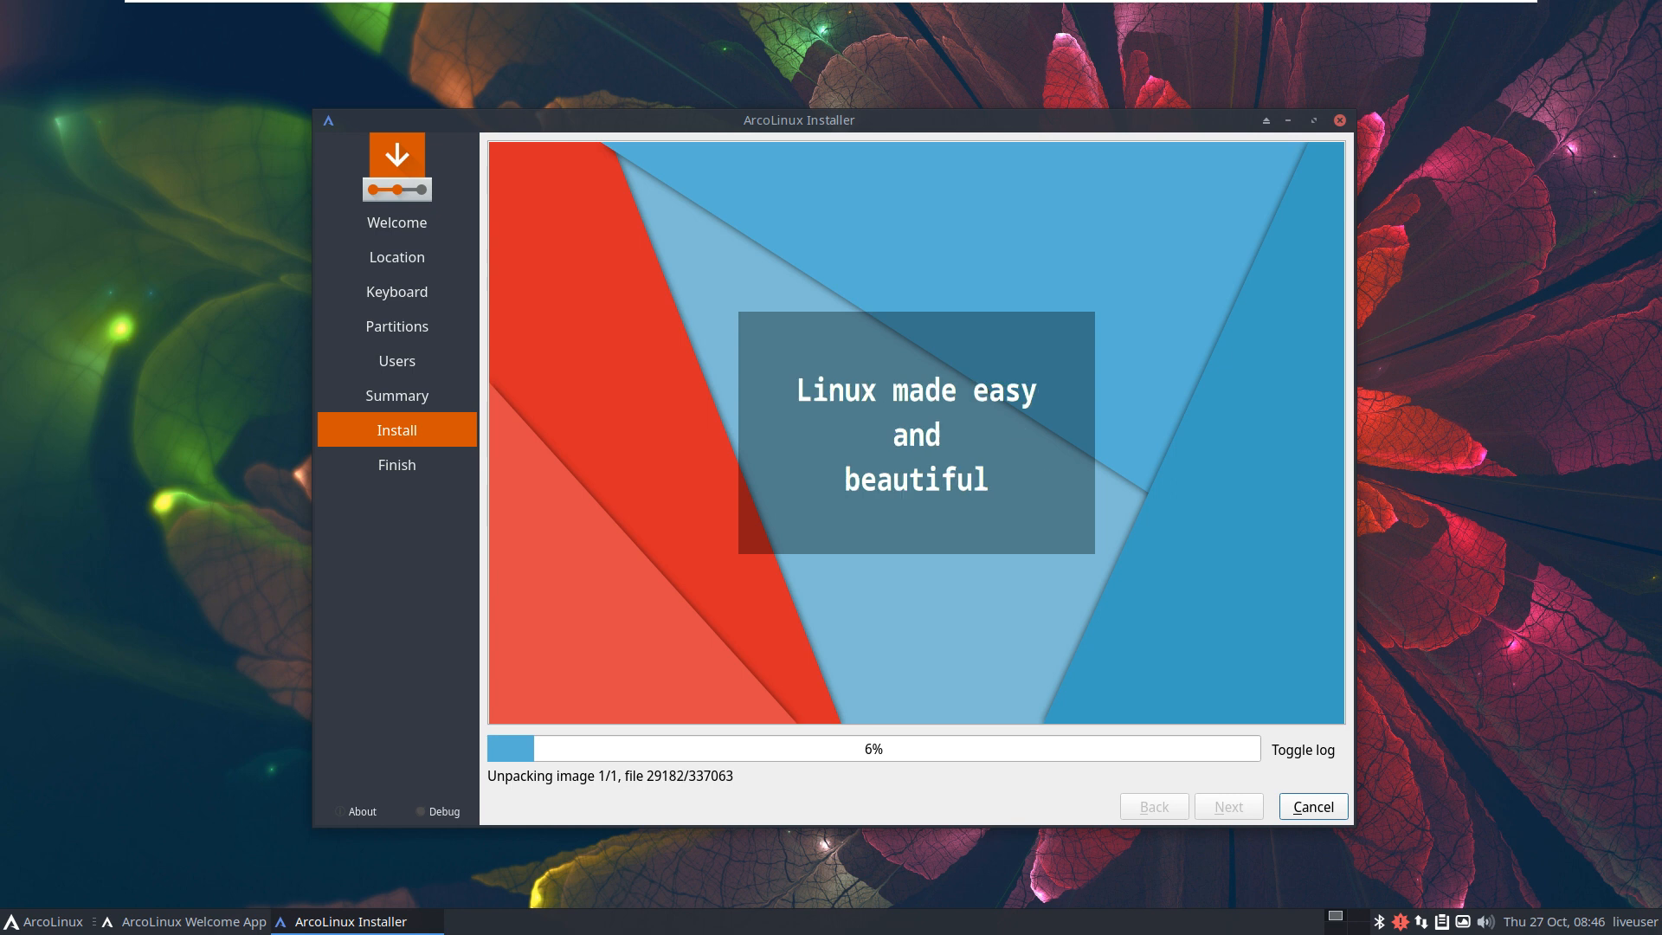
# Step: Follow the installation while the system image unpacks to 6%, then bring up the application menu
pyautogui.moveTo(1275, 310); pyautogui.dragTo(841, 232)
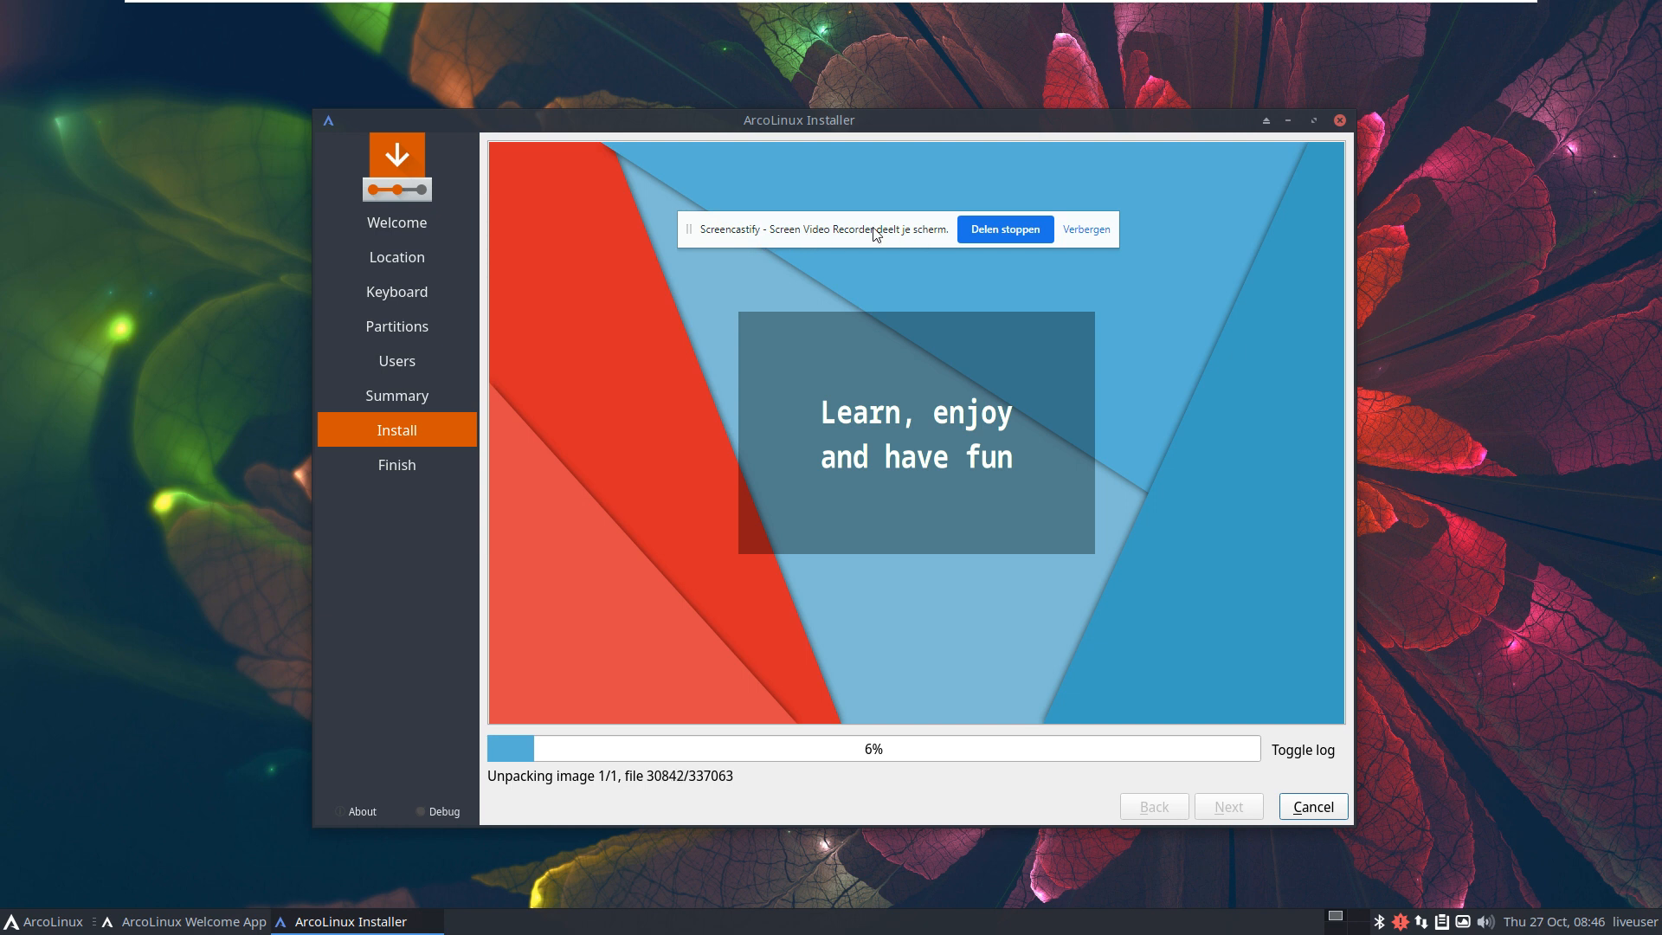
pyautogui.moveTo(872, 230); pyautogui.dragTo(1661, 407)
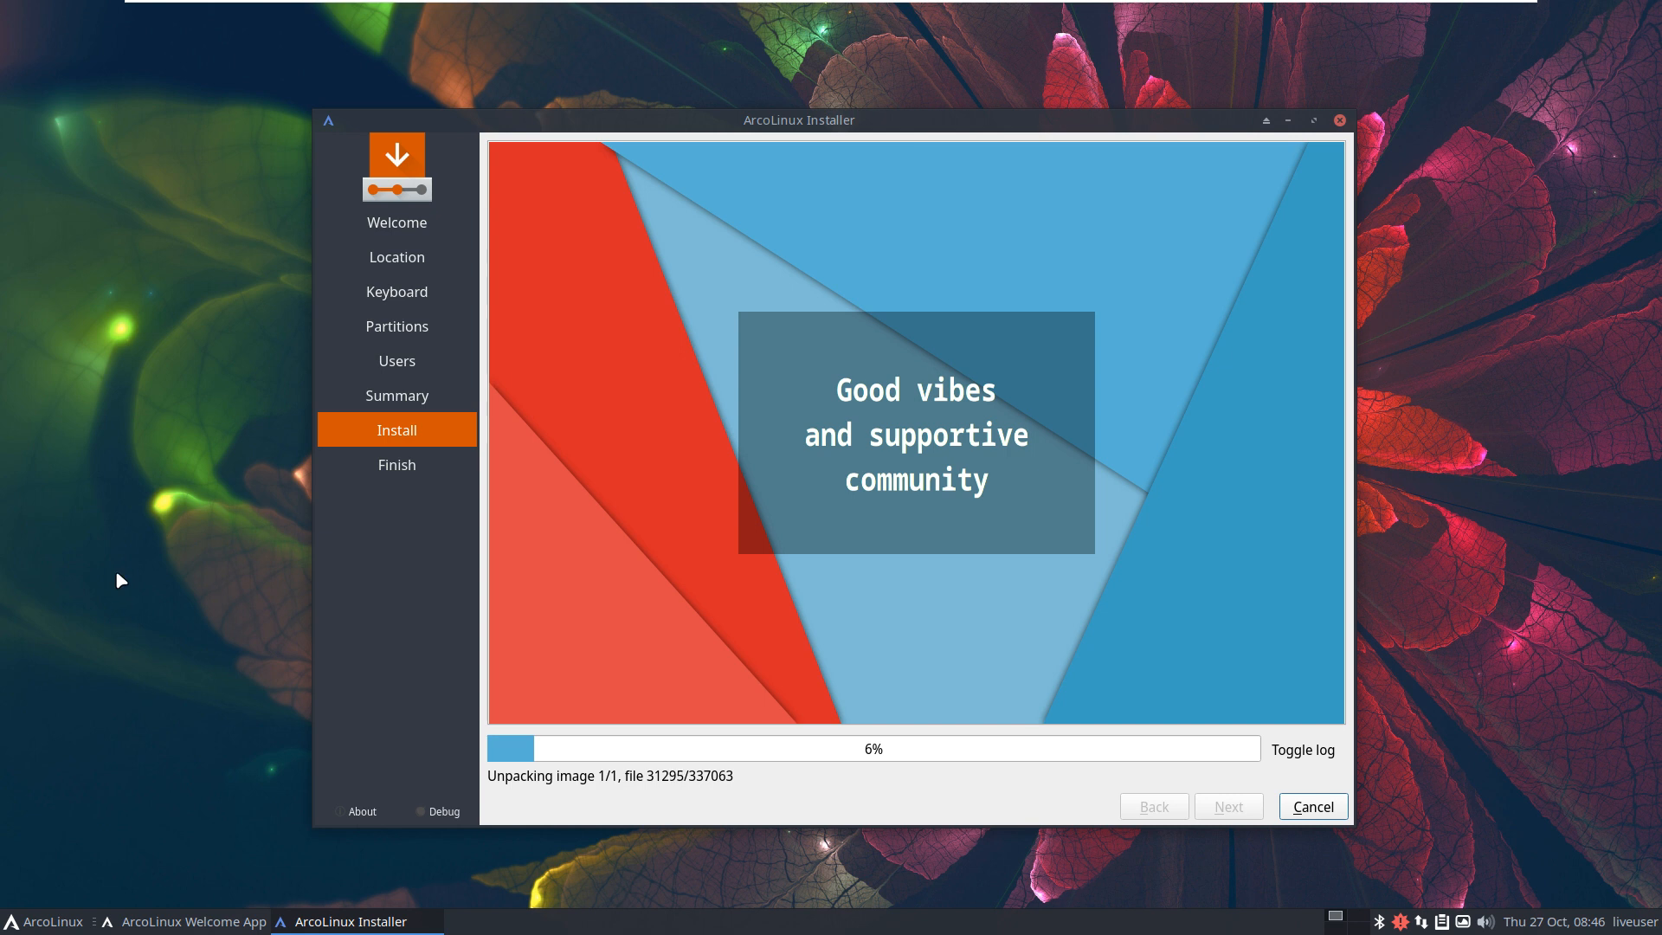
pyautogui.click(41, 923)
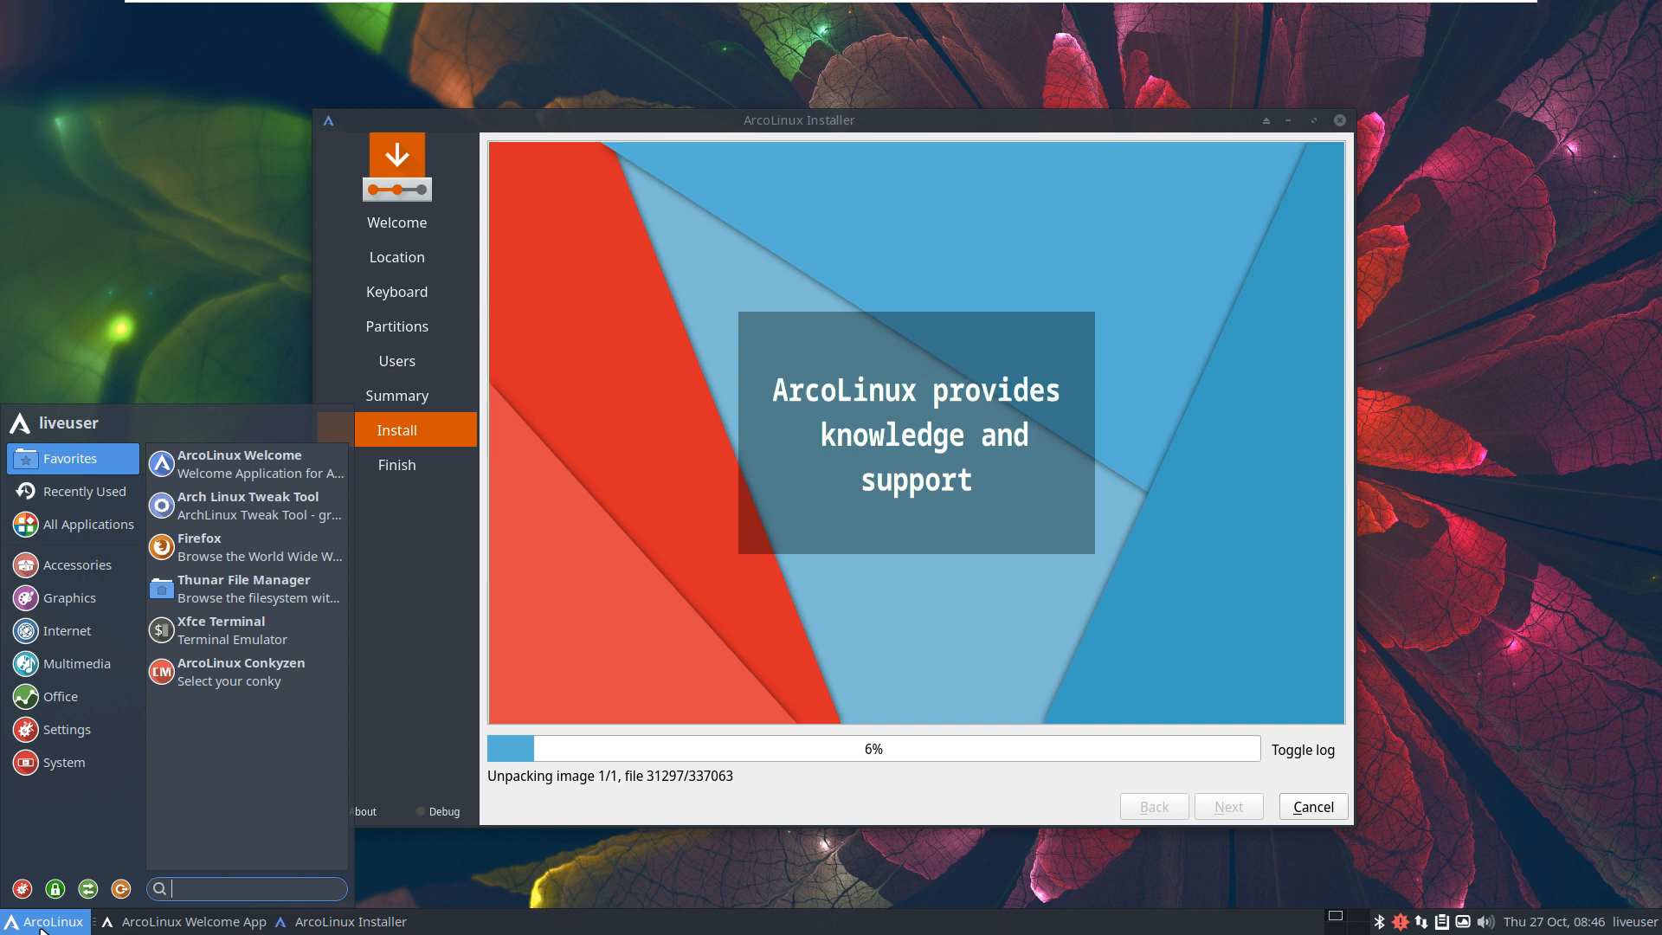
# Step: Launch Firefox, go to arcolinux.info and maximize the browser window
pyautogui.click(223, 561)
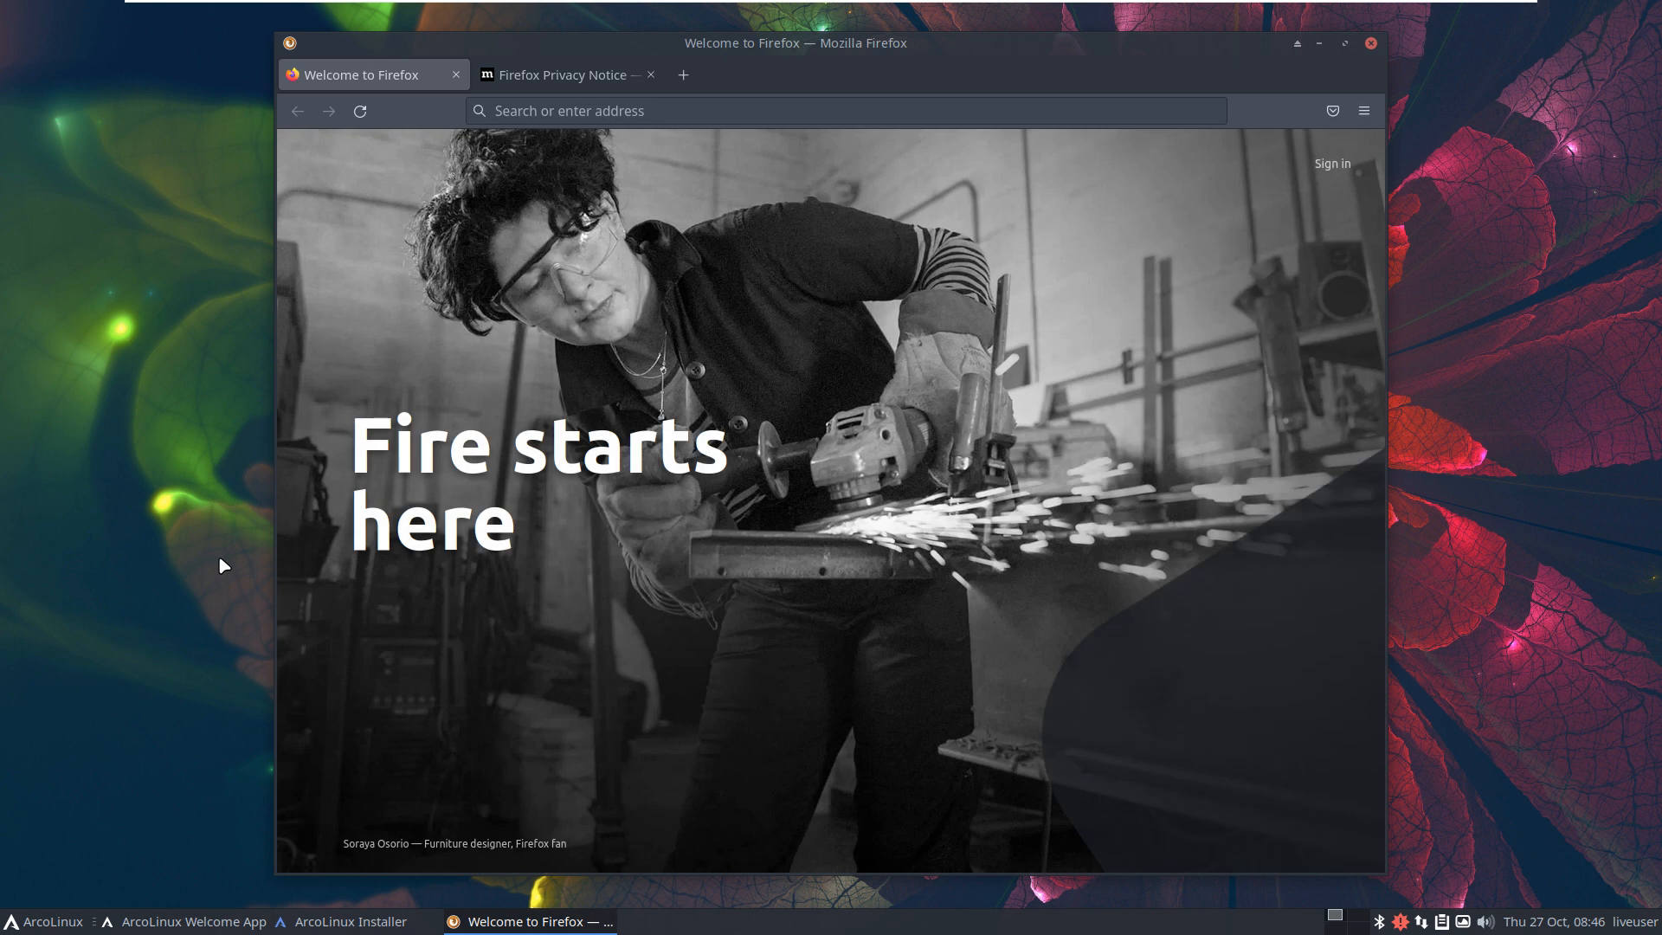
pyautogui.click(567, 114)
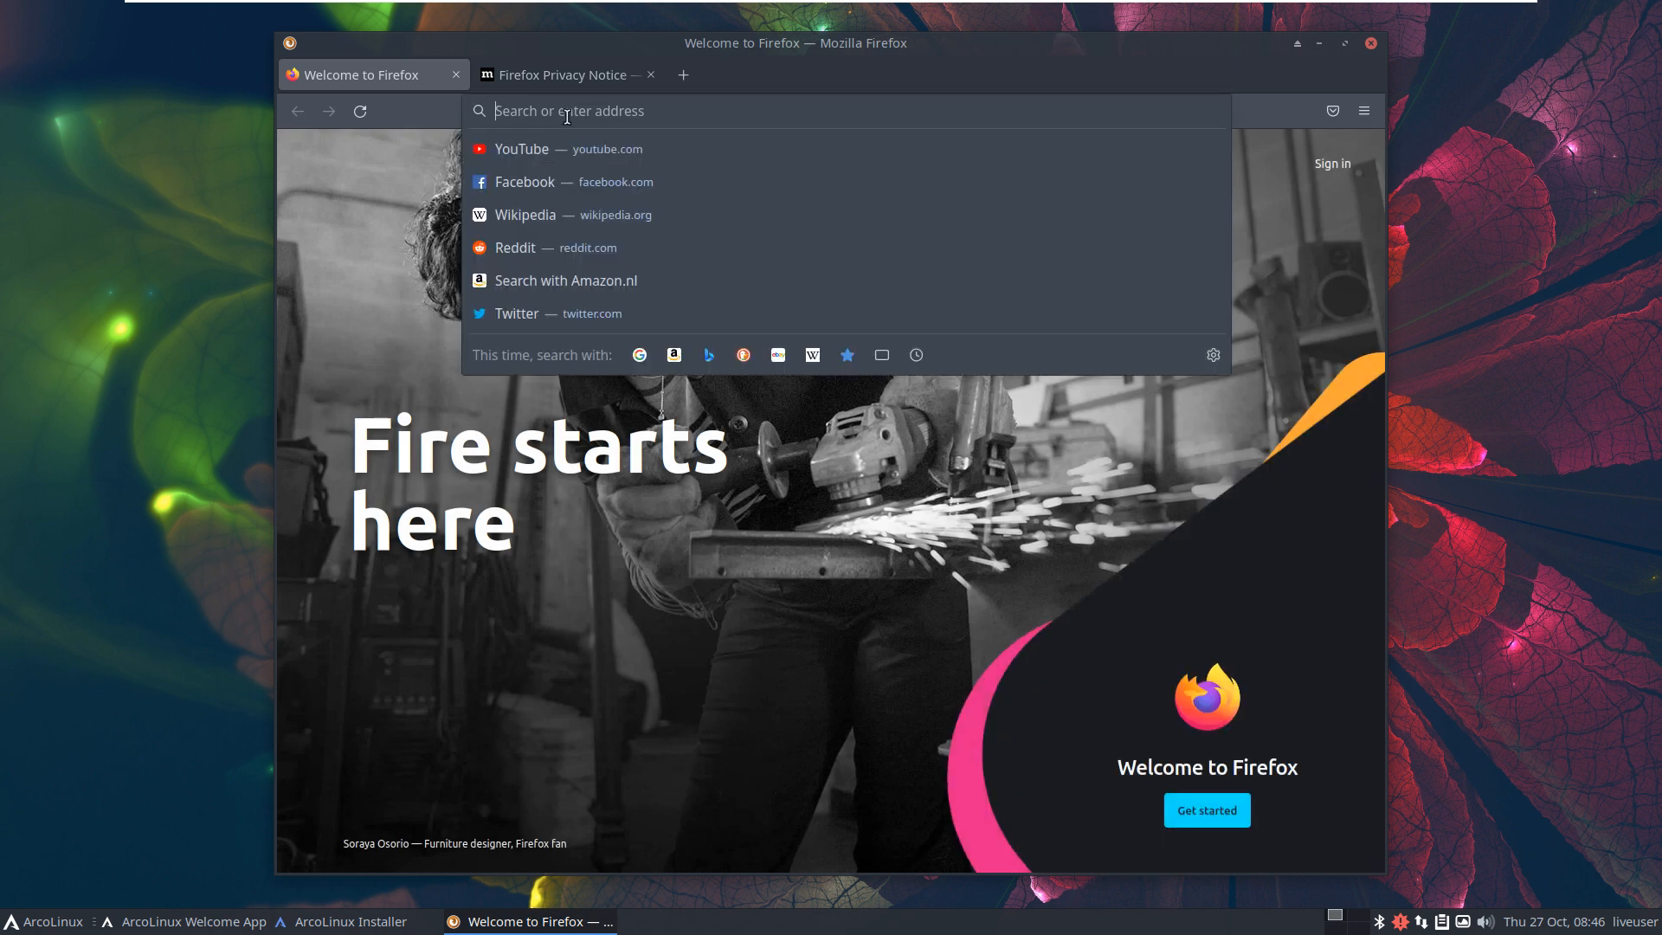
pyautogui.write('arcolin')
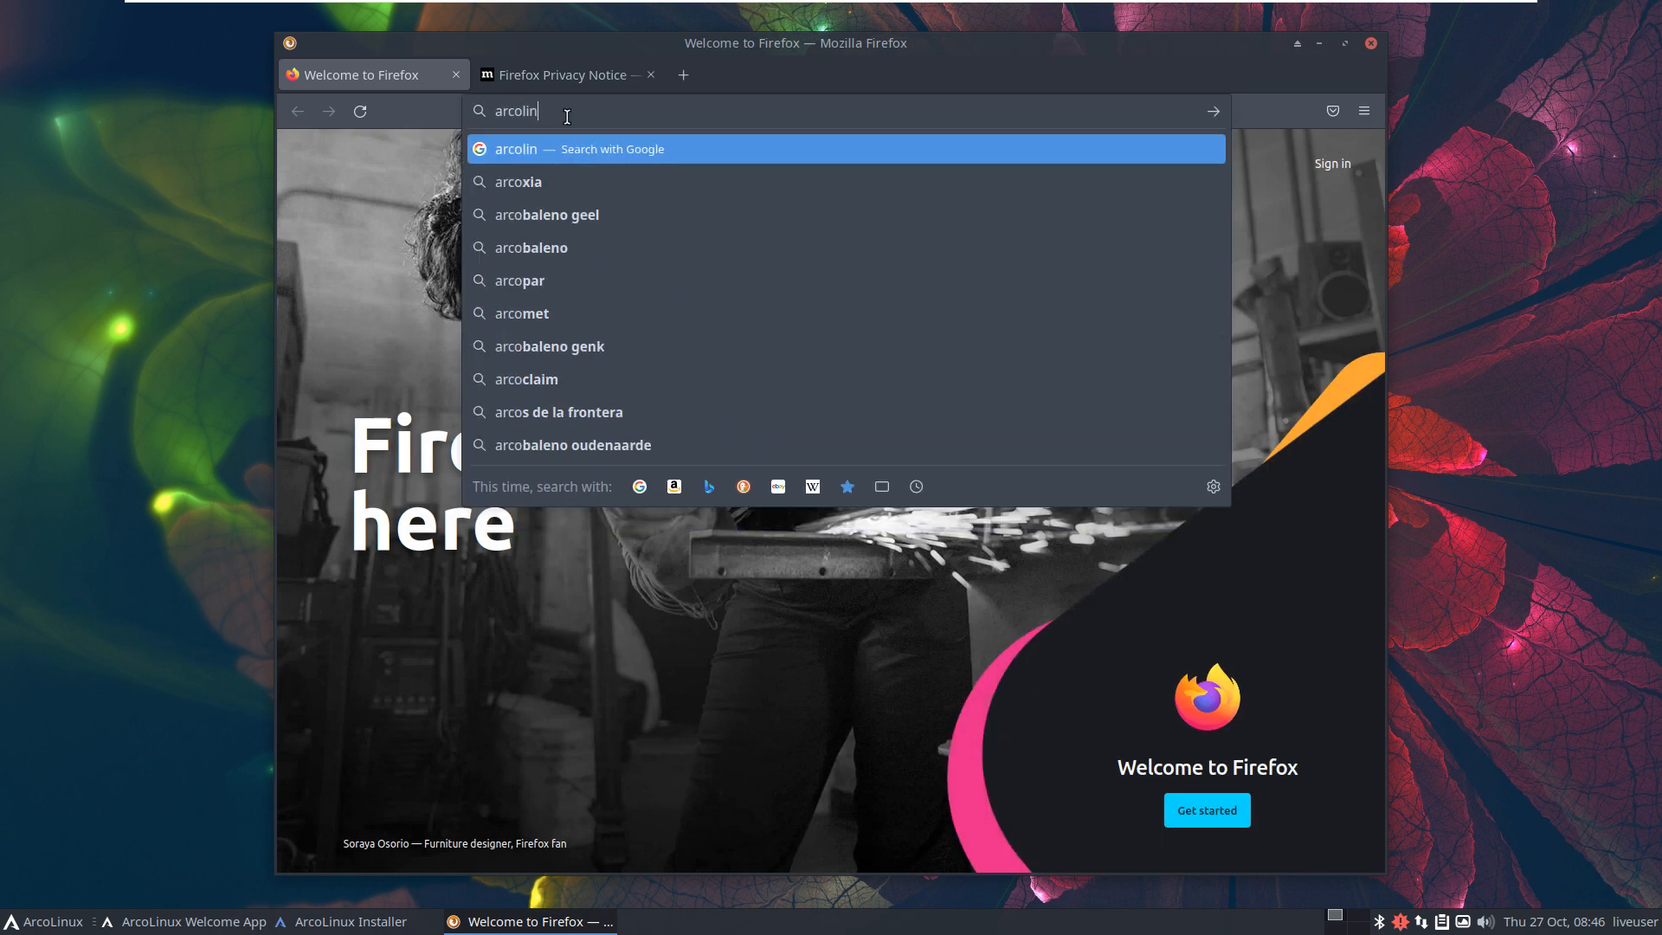
pyautogui.write('ux.info')
pyautogui.press('Return')
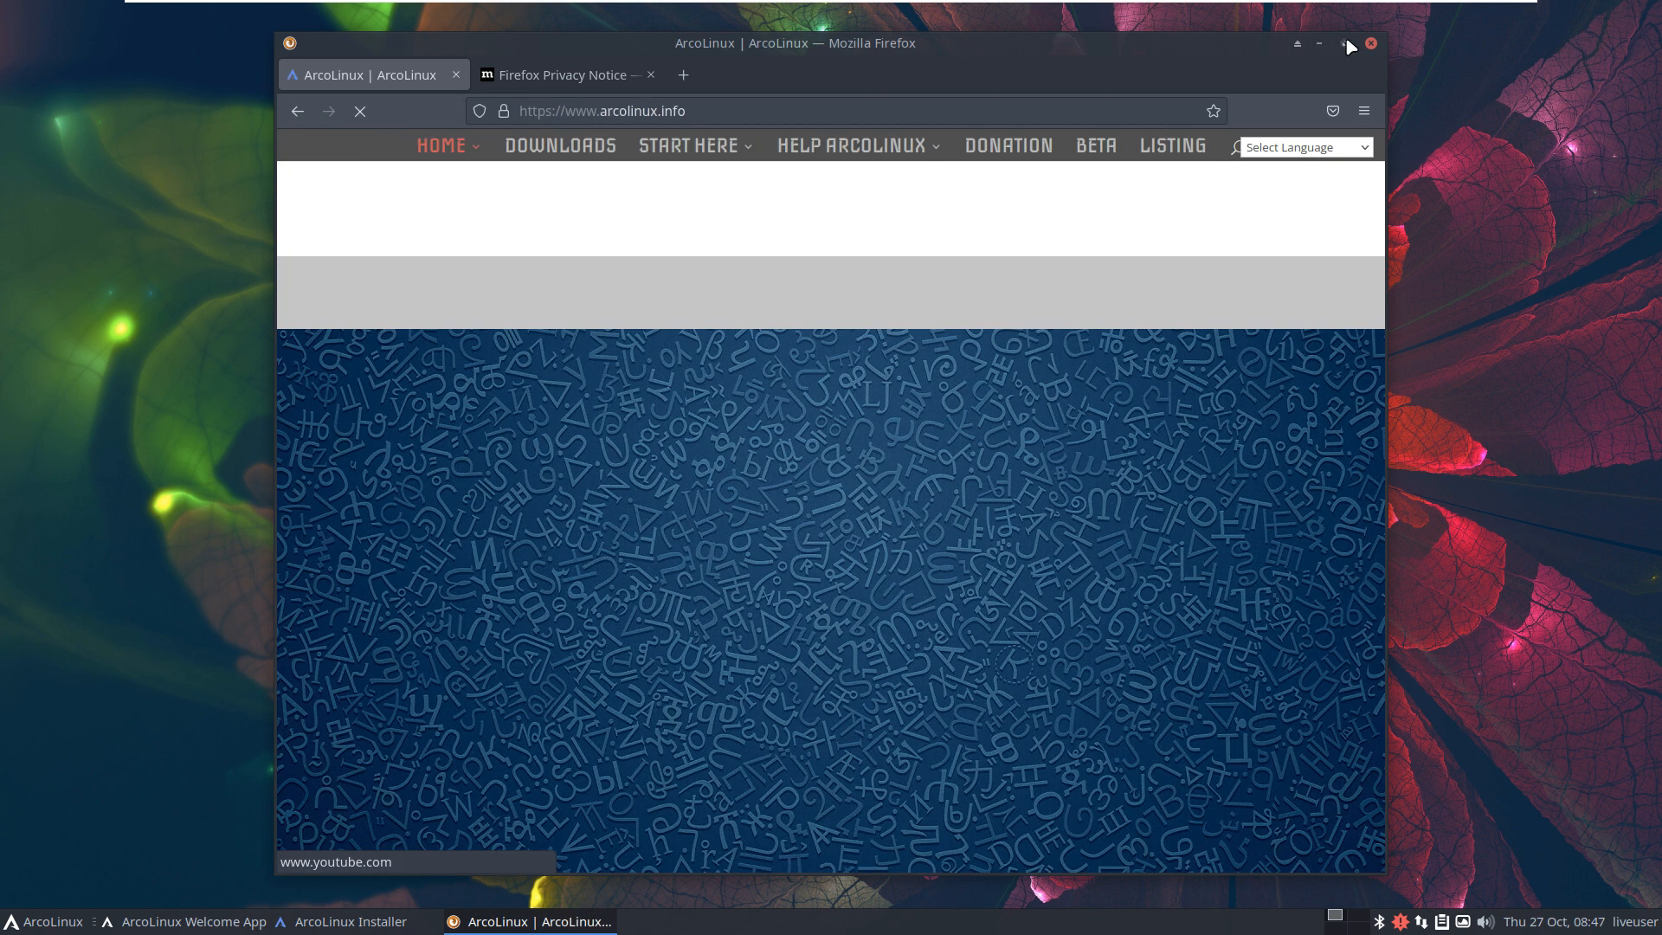
pyautogui.click(1344, 43)
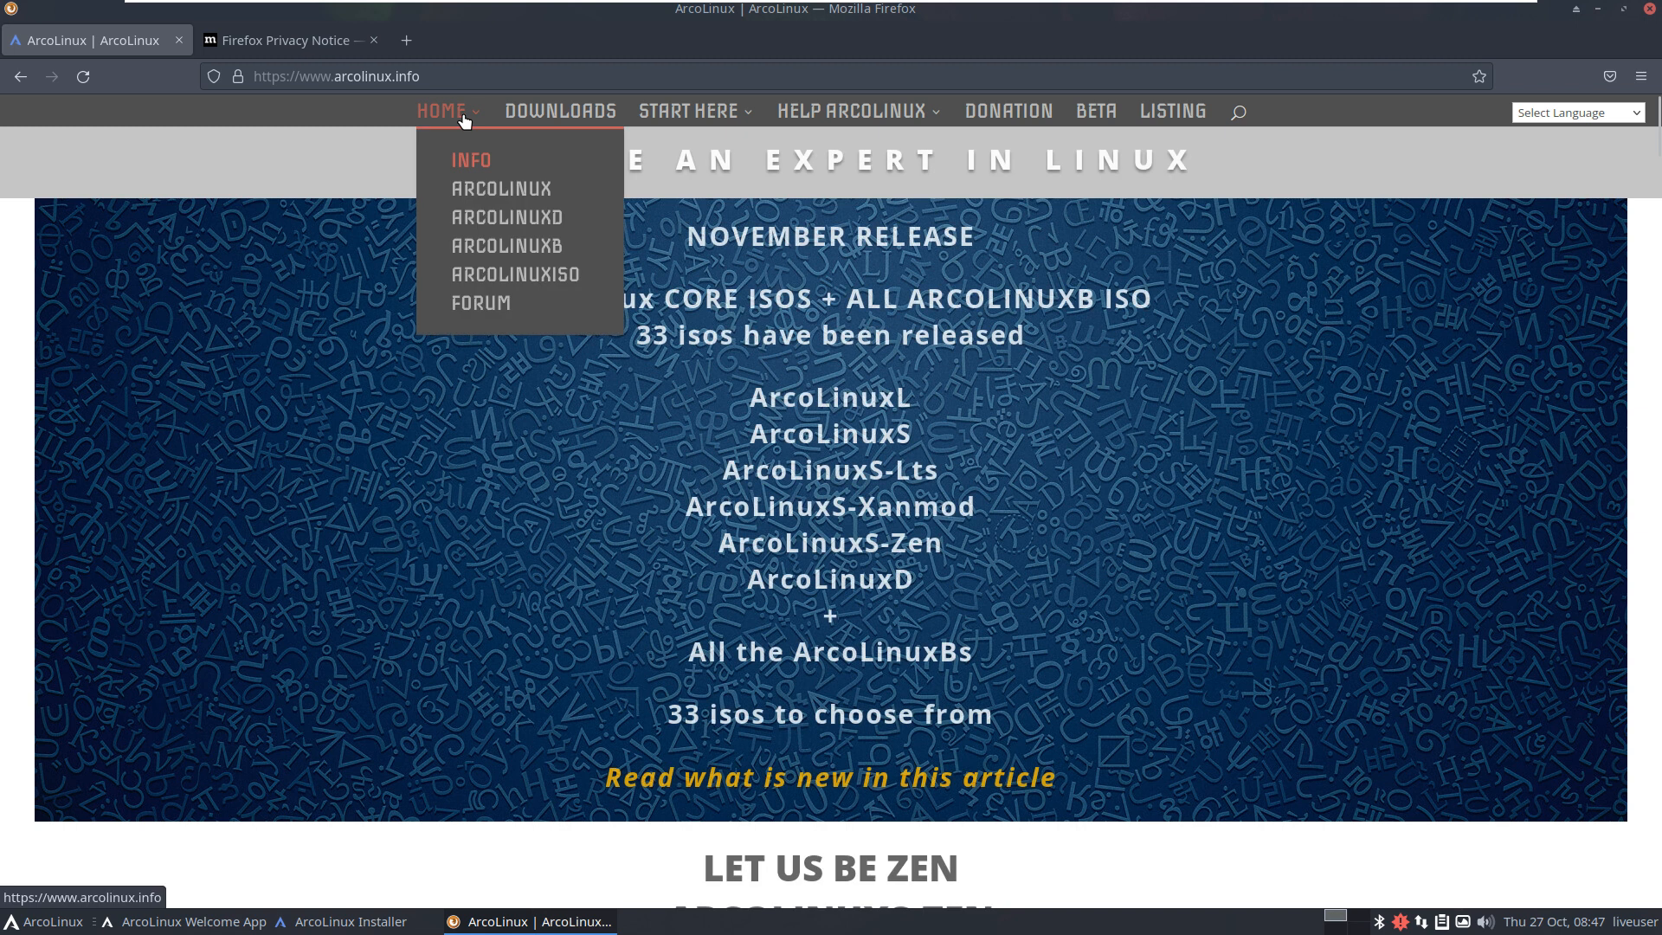
# Step: Open Start Here > Learning Path and scroll down to Phase 7
pyautogui.moveTo(698, 110)
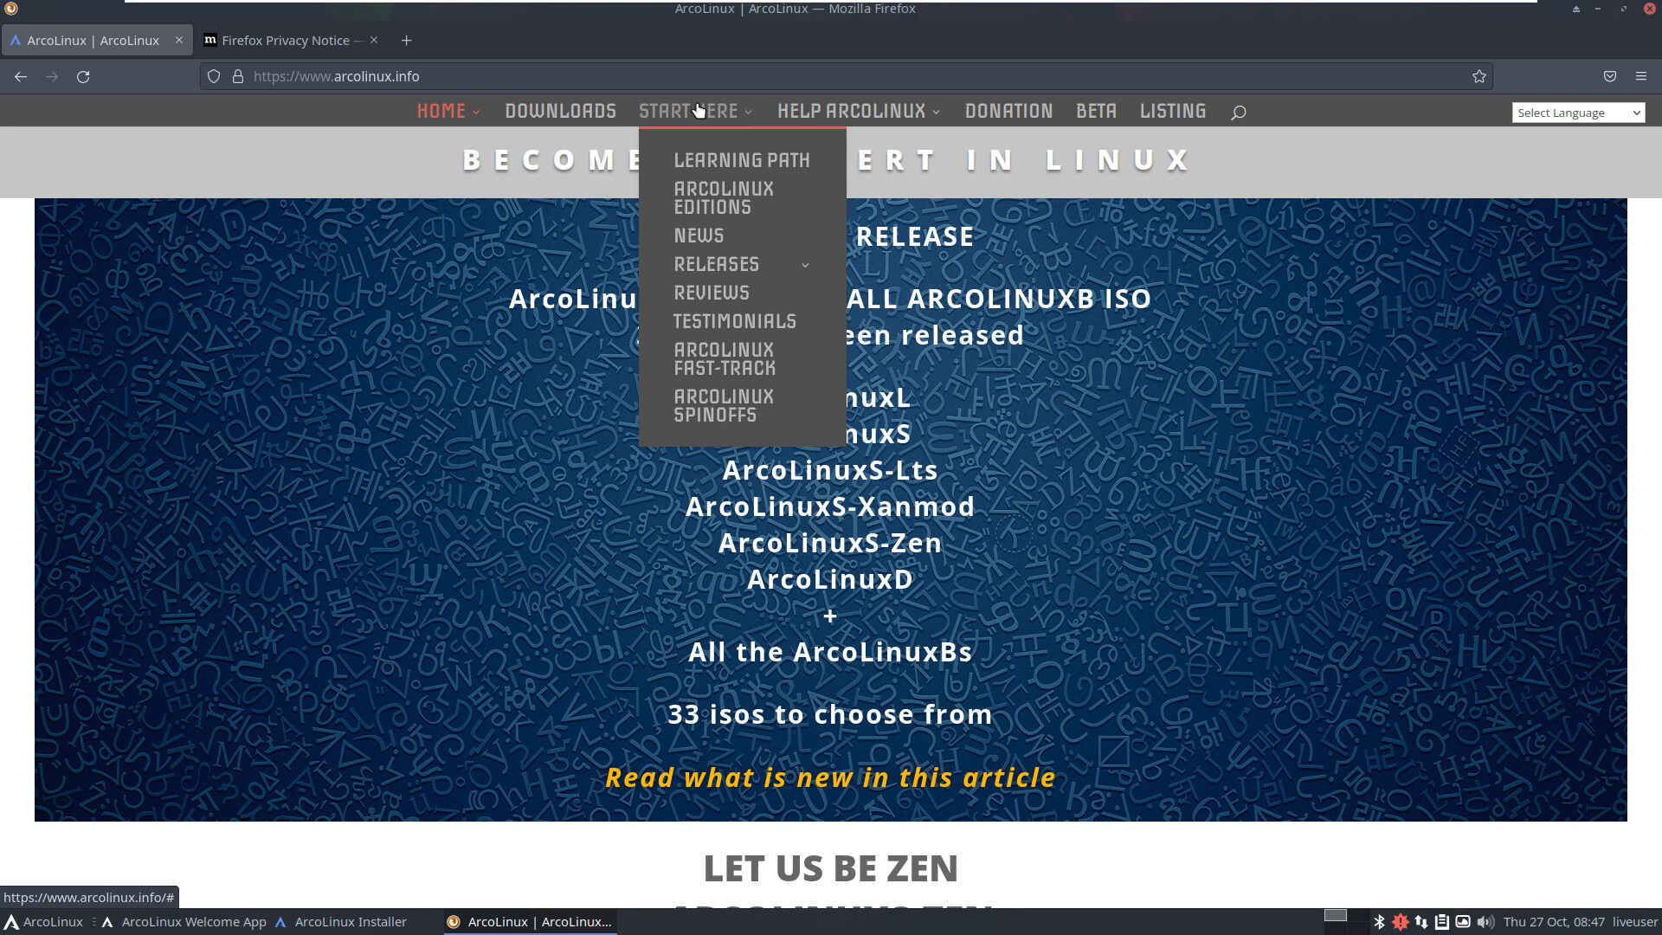
pyautogui.click(724, 161)
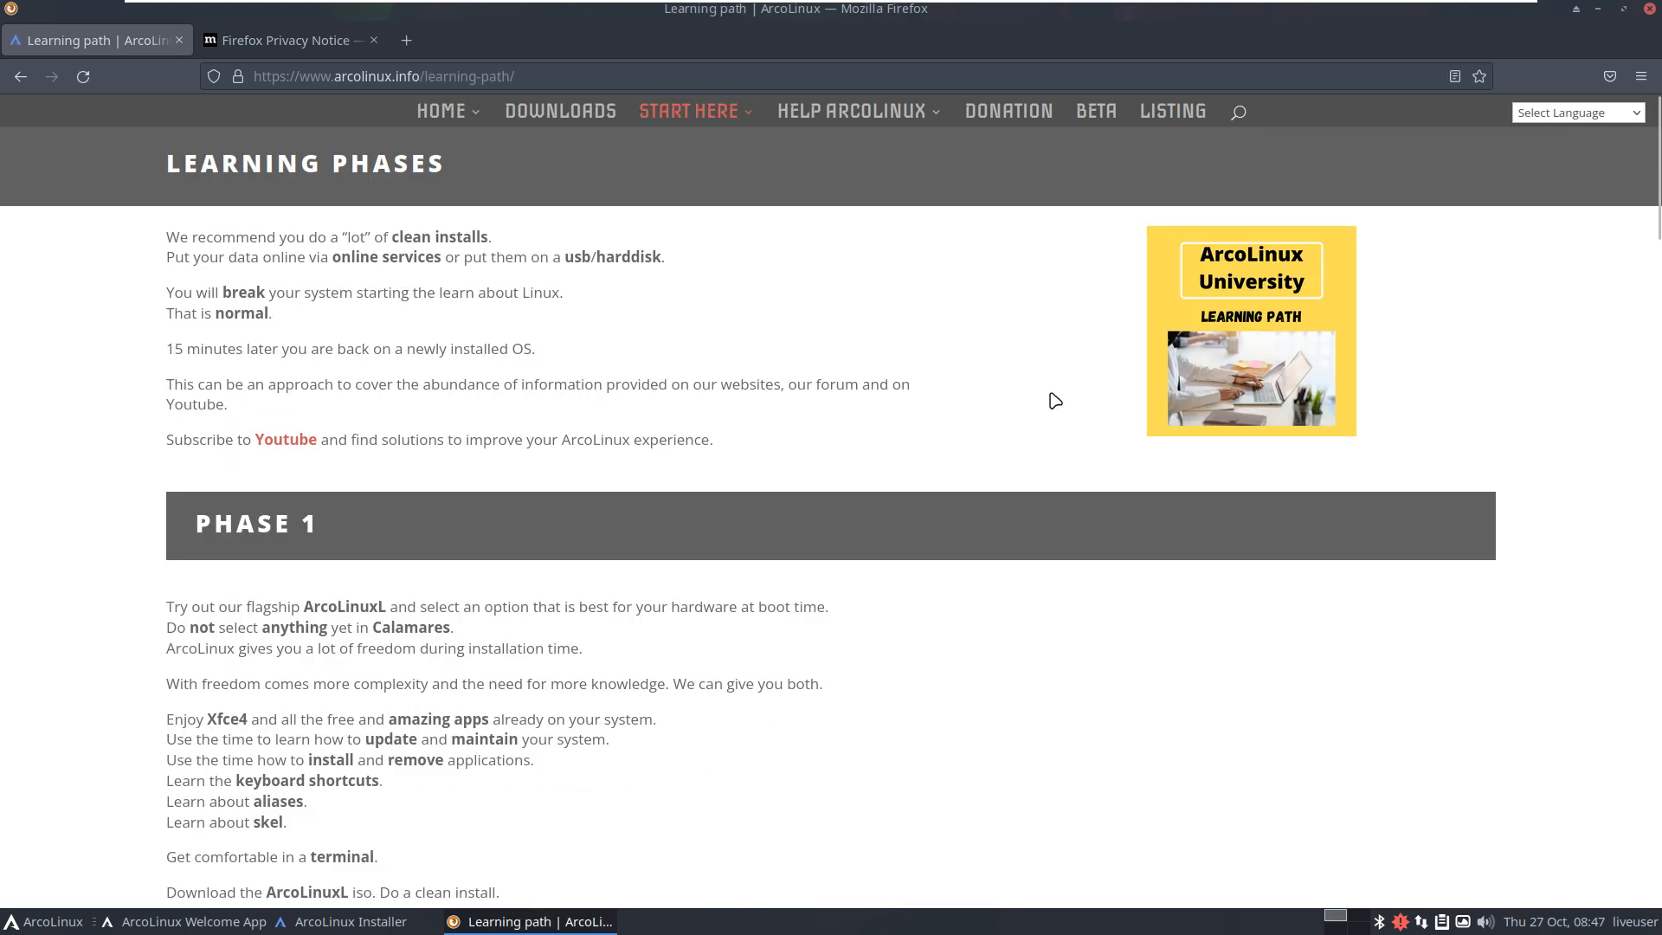
pyautogui.scroll(-4, 1047, 399)
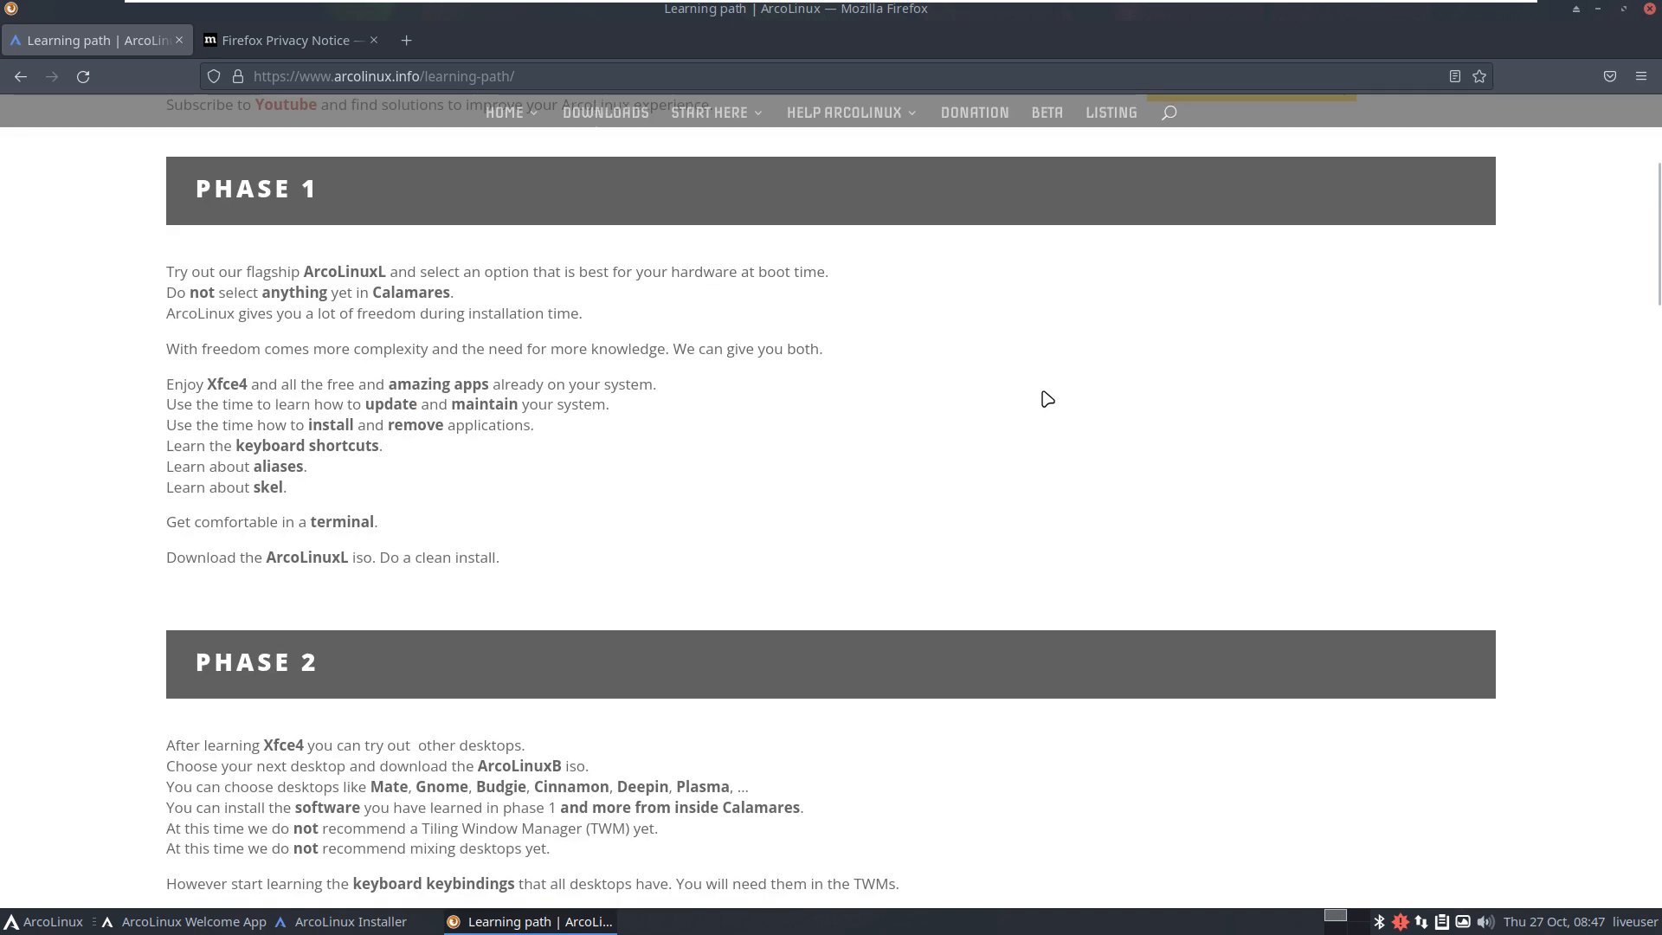
pyautogui.scroll(-4, 1048, 399)
pyautogui.scroll(-4, 1047, 399)
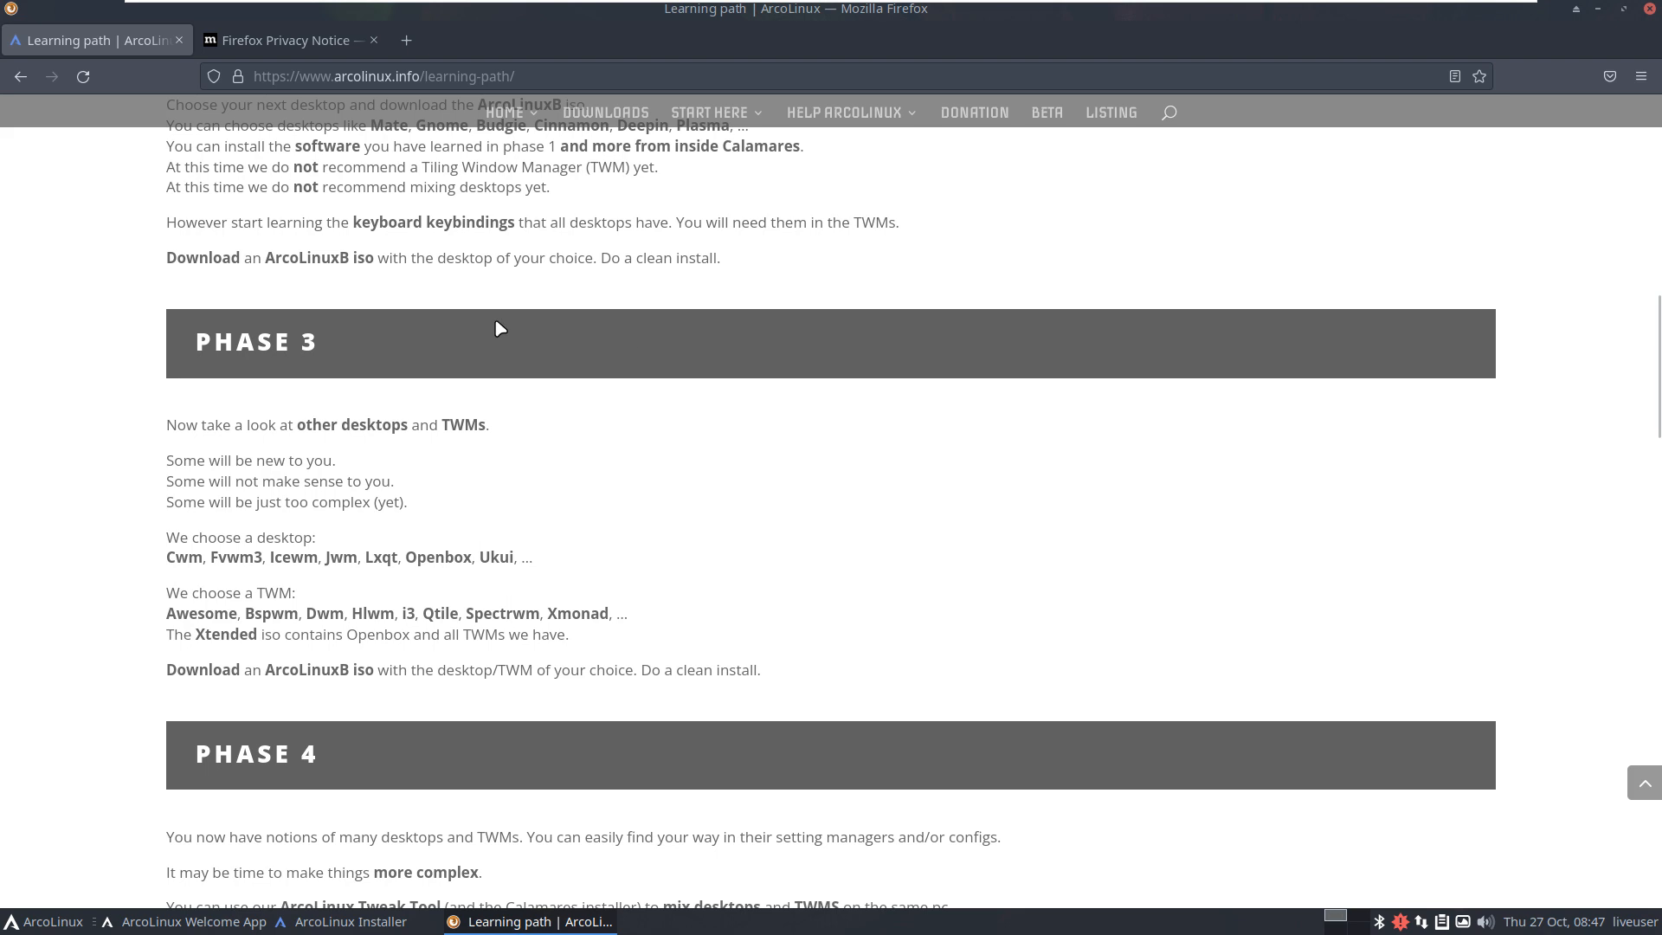
pyautogui.scroll(-2, 500, 329)
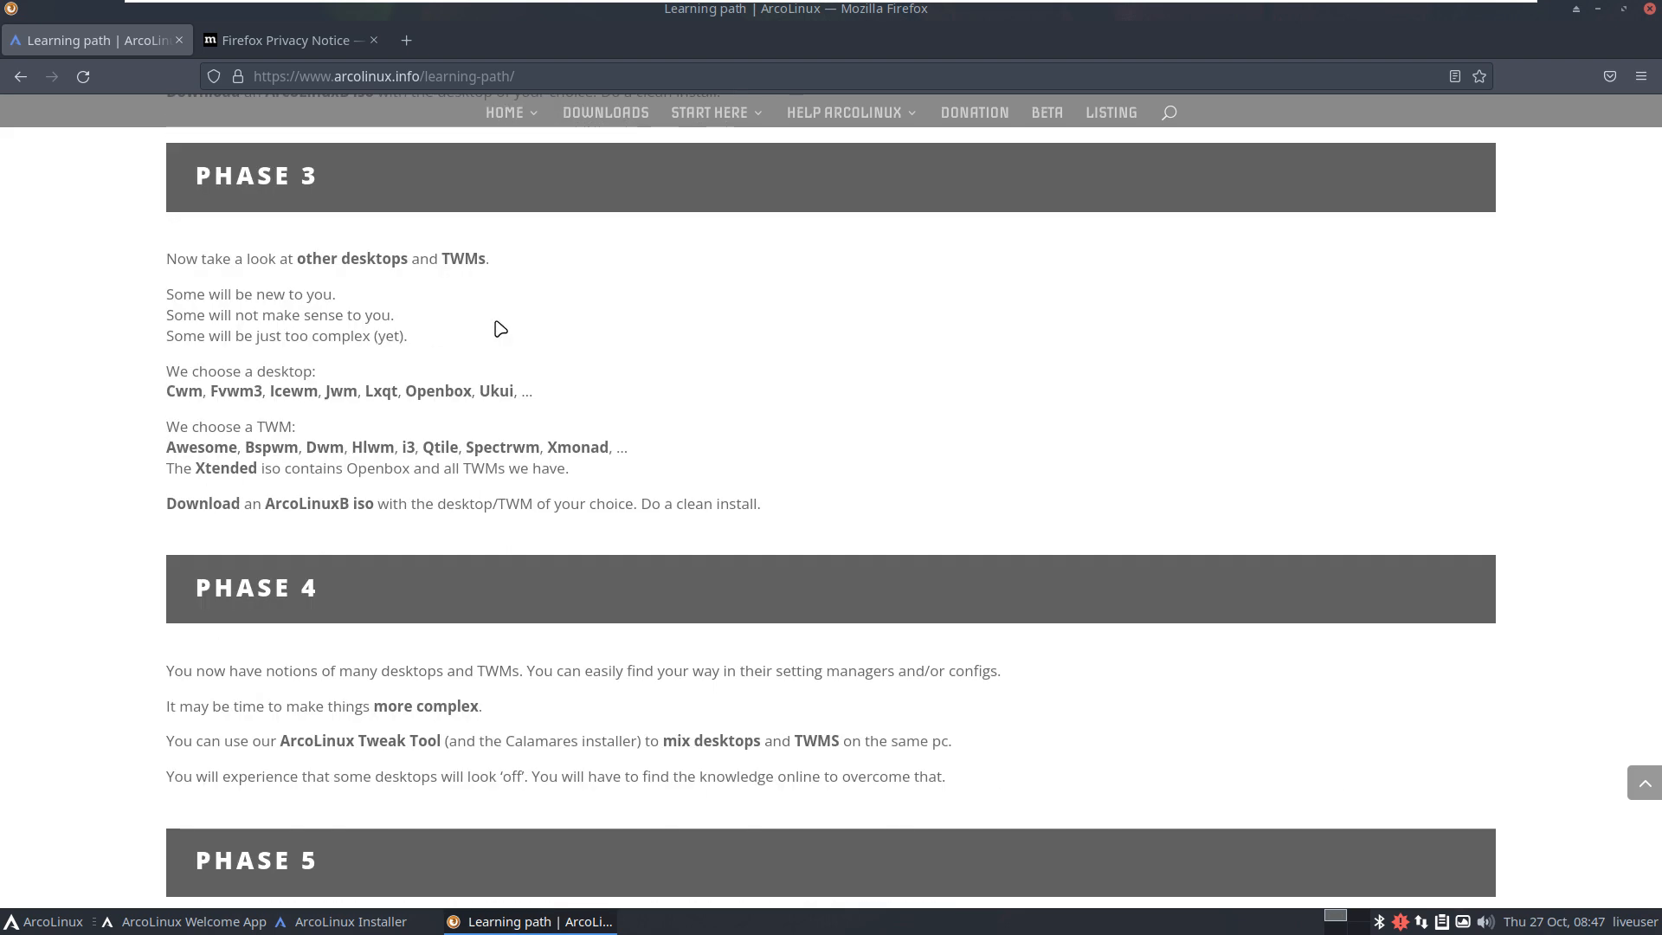
pyautogui.scroll(-6, 501, 329)
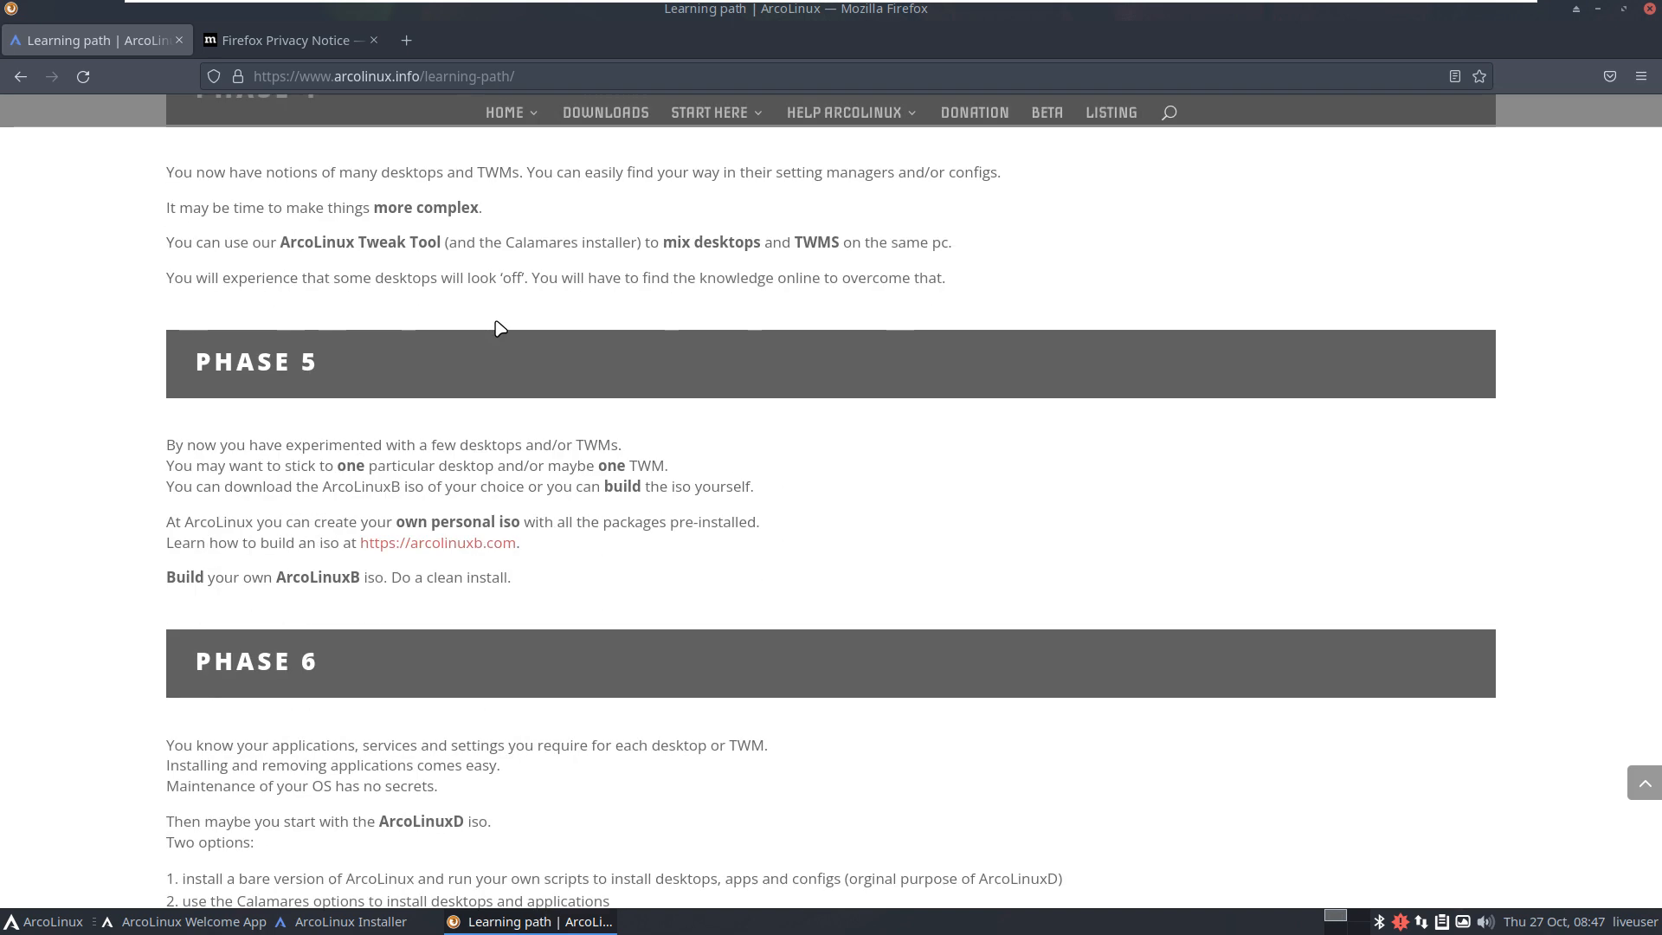
pyautogui.scroll(-6, 501, 329)
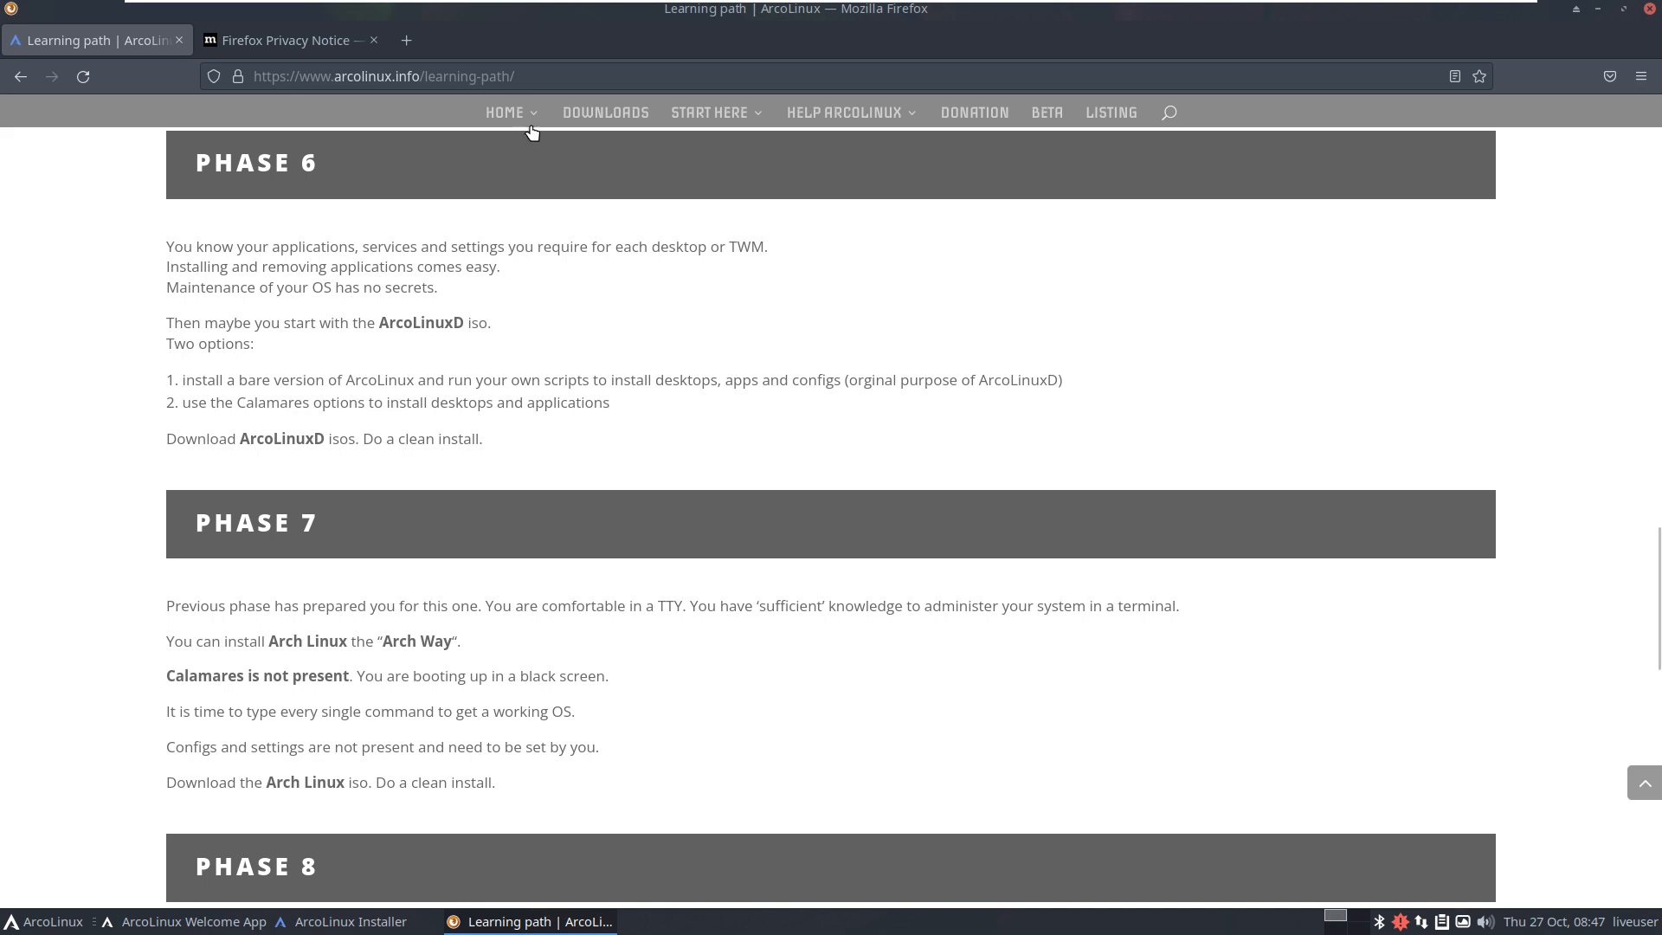
pyautogui.moveTo(530, 121)
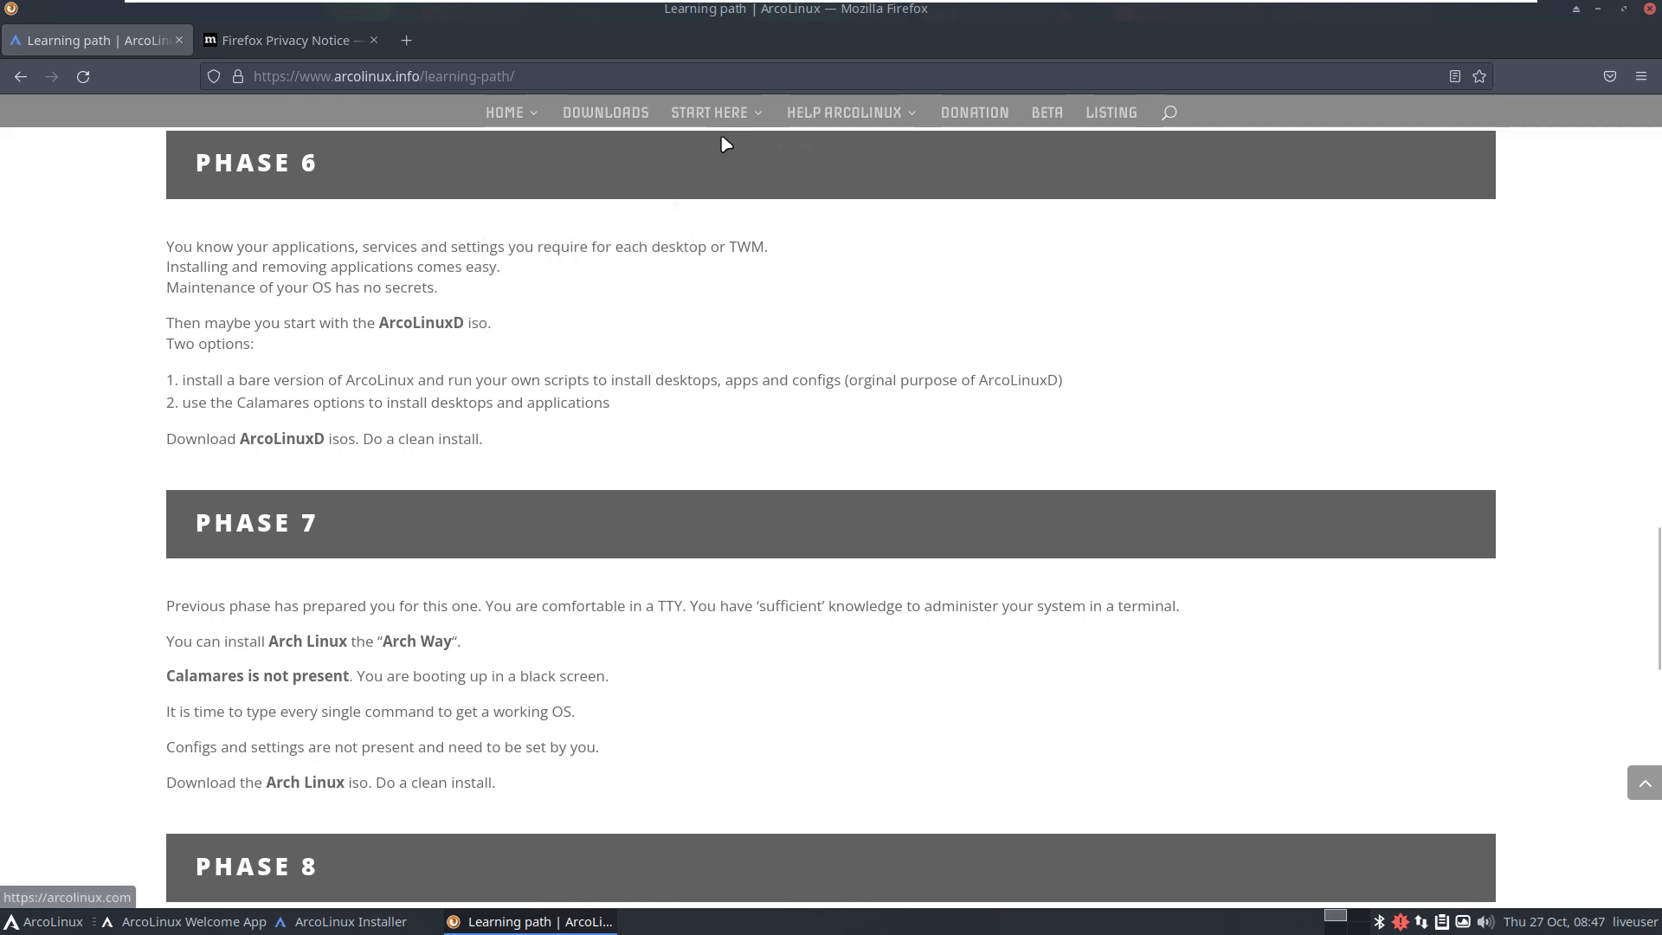
pyautogui.moveTo(727, 138)
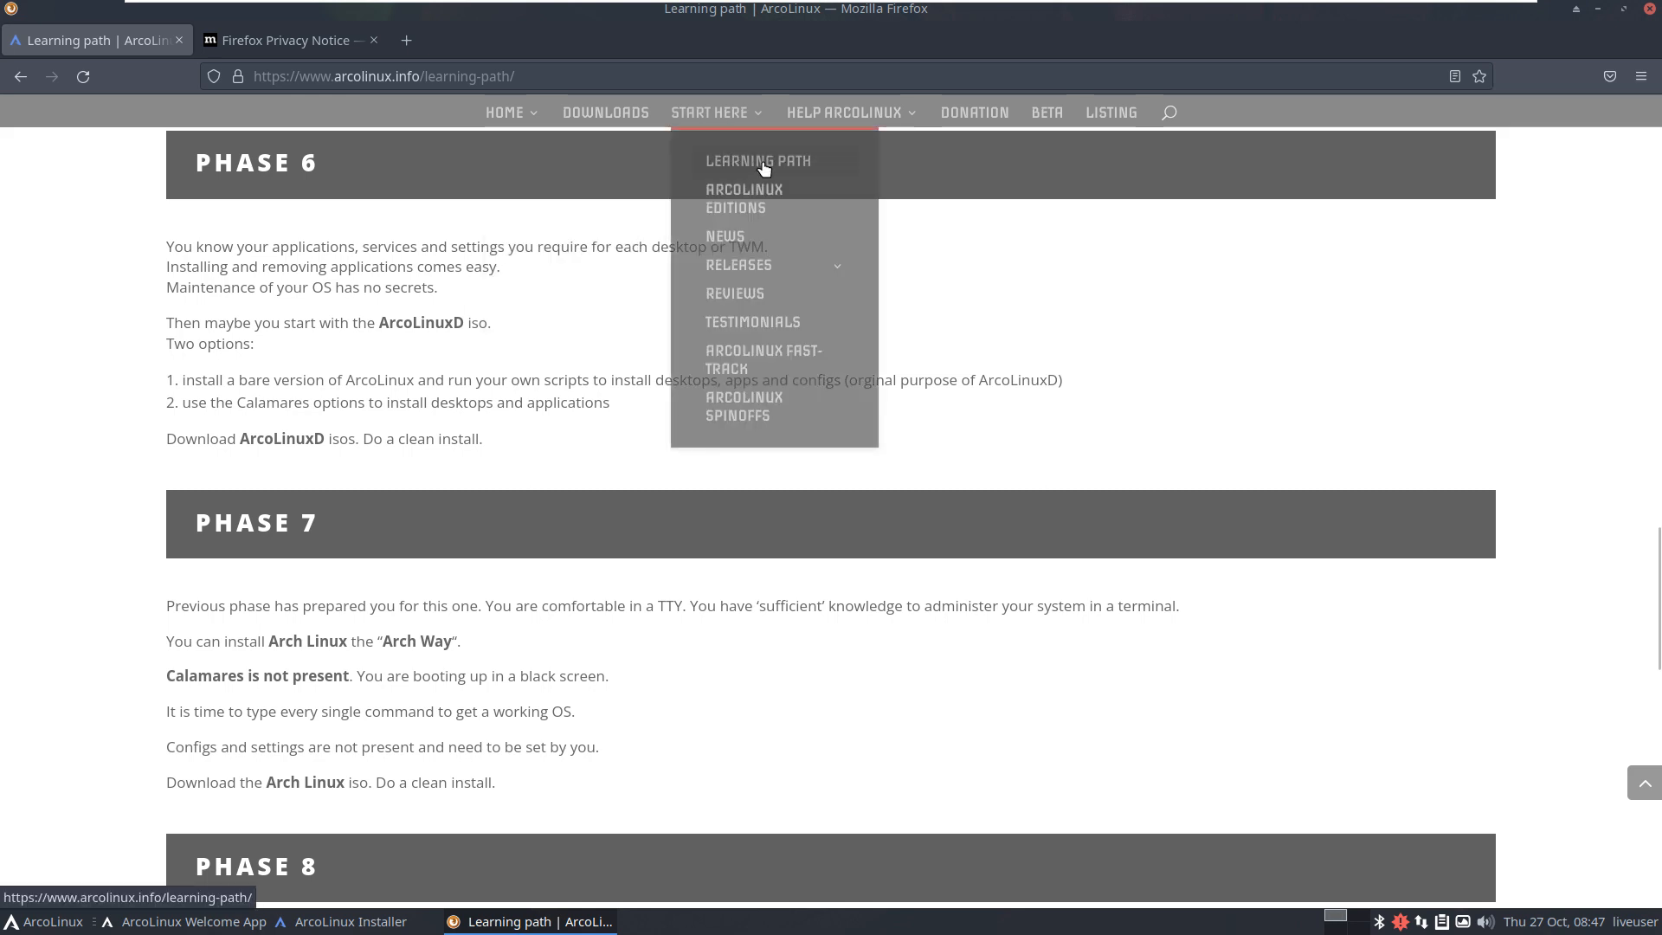
# Step: Open the ArcoLinux Editions page, highlight FLAGSHIP, and scroll through the comparison table
pyautogui.click(758, 196)
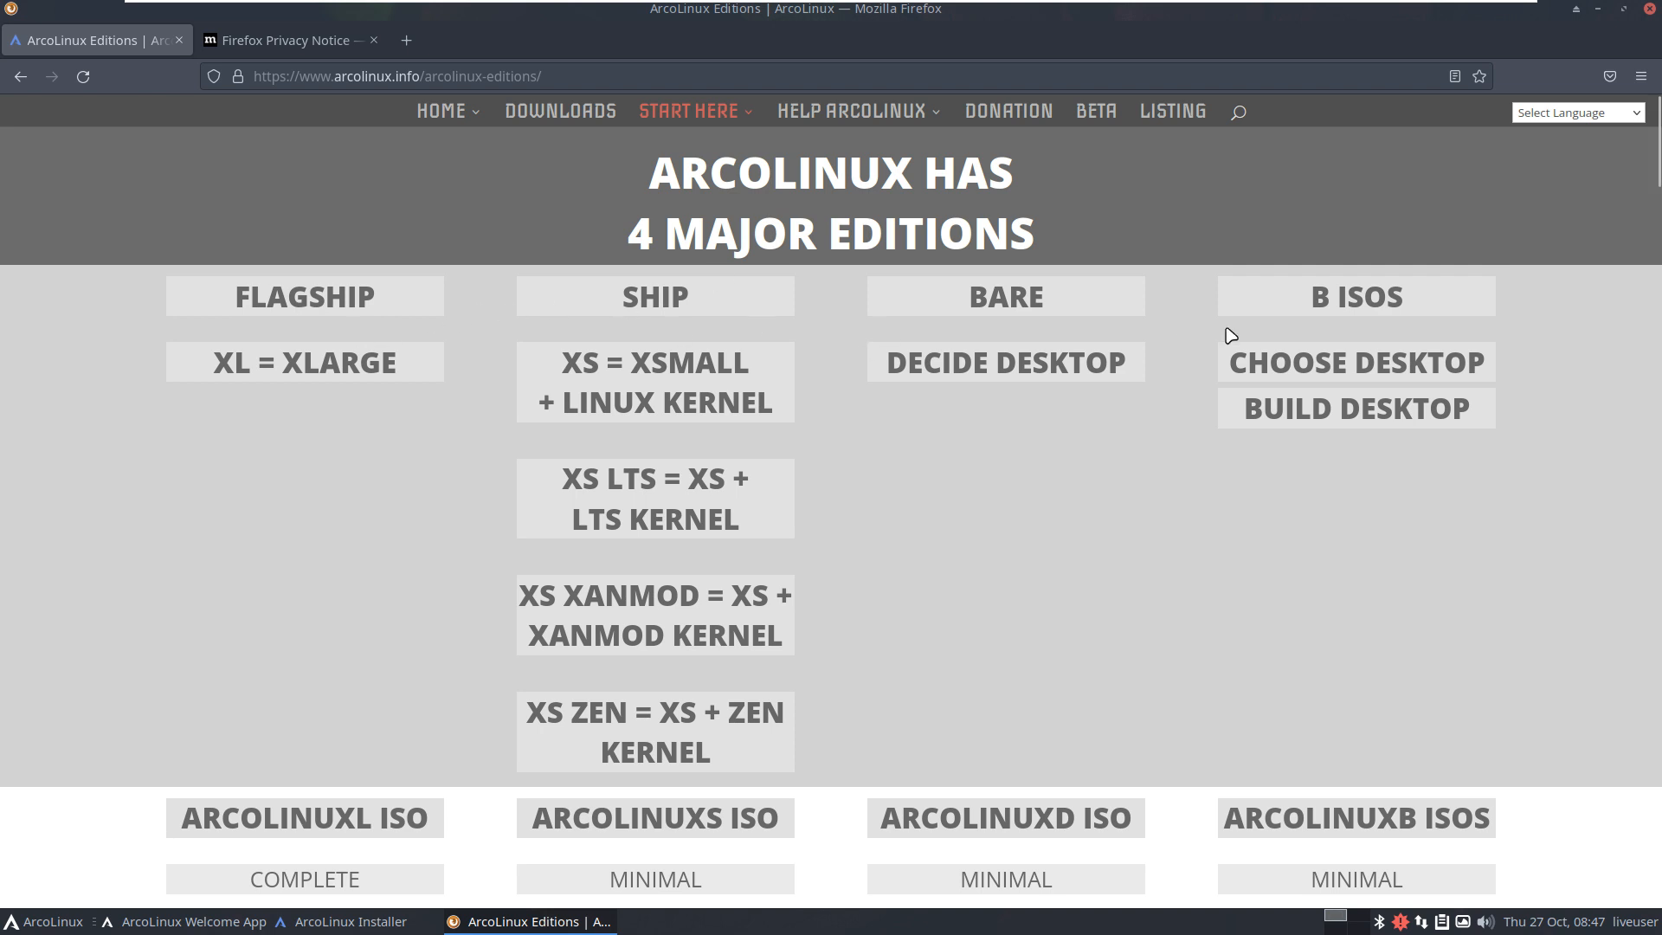
pyautogui.moveTo(374, 296); pyautogui.dragTo(236, 298)
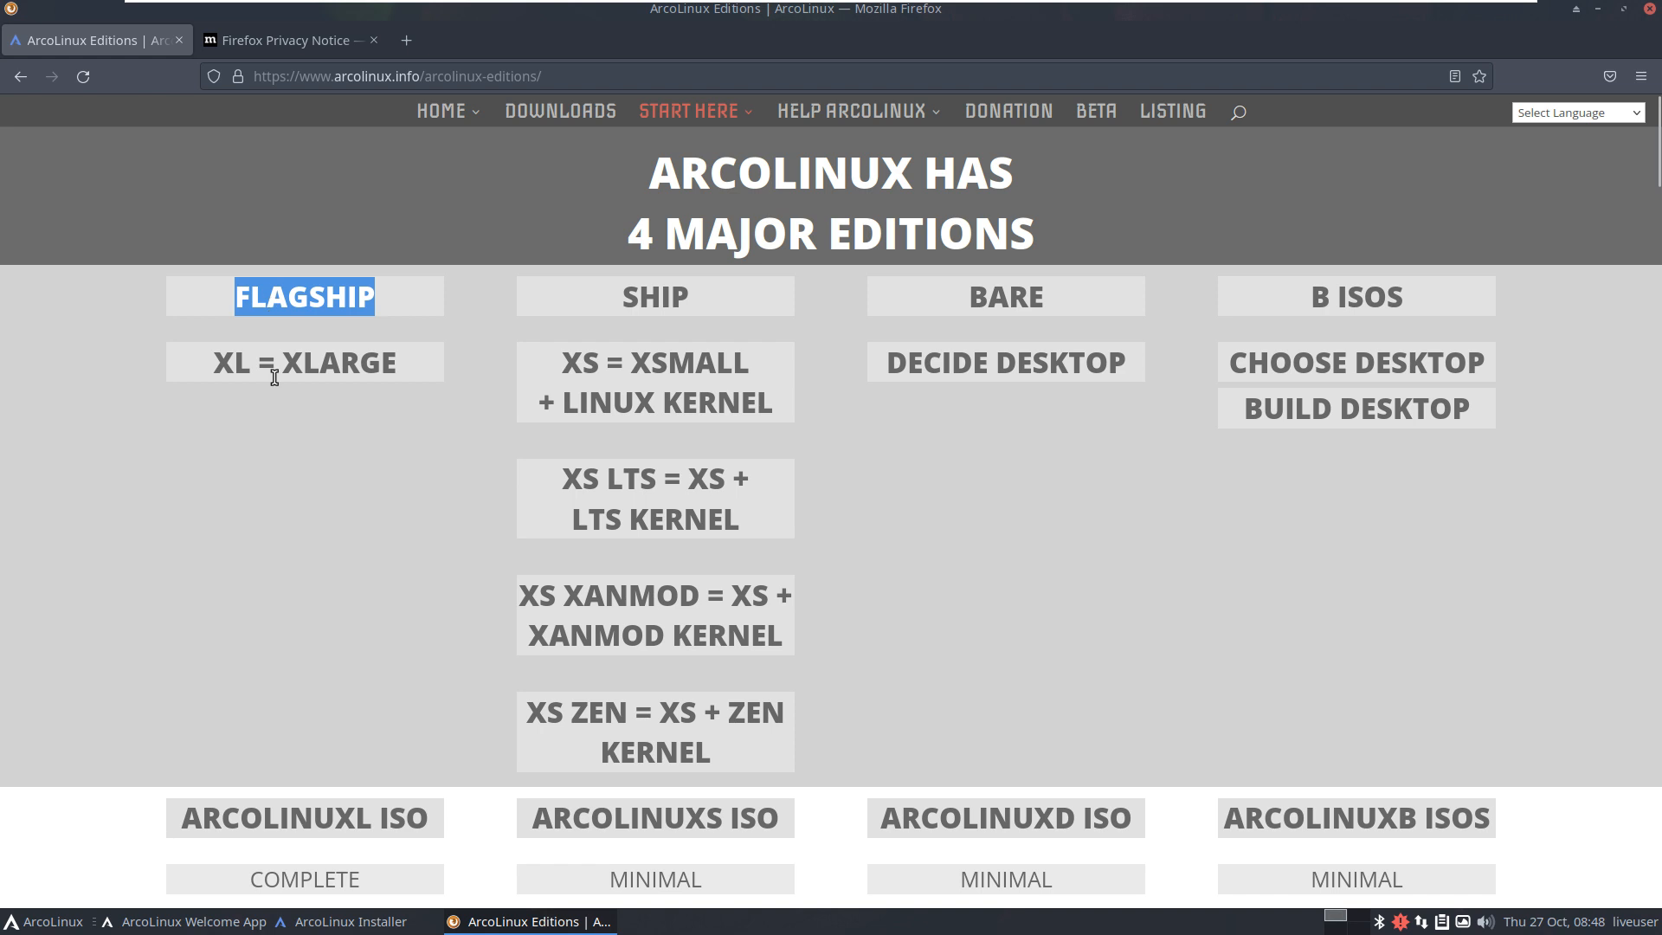
pyautogui.scroll(-6, 275, 378)
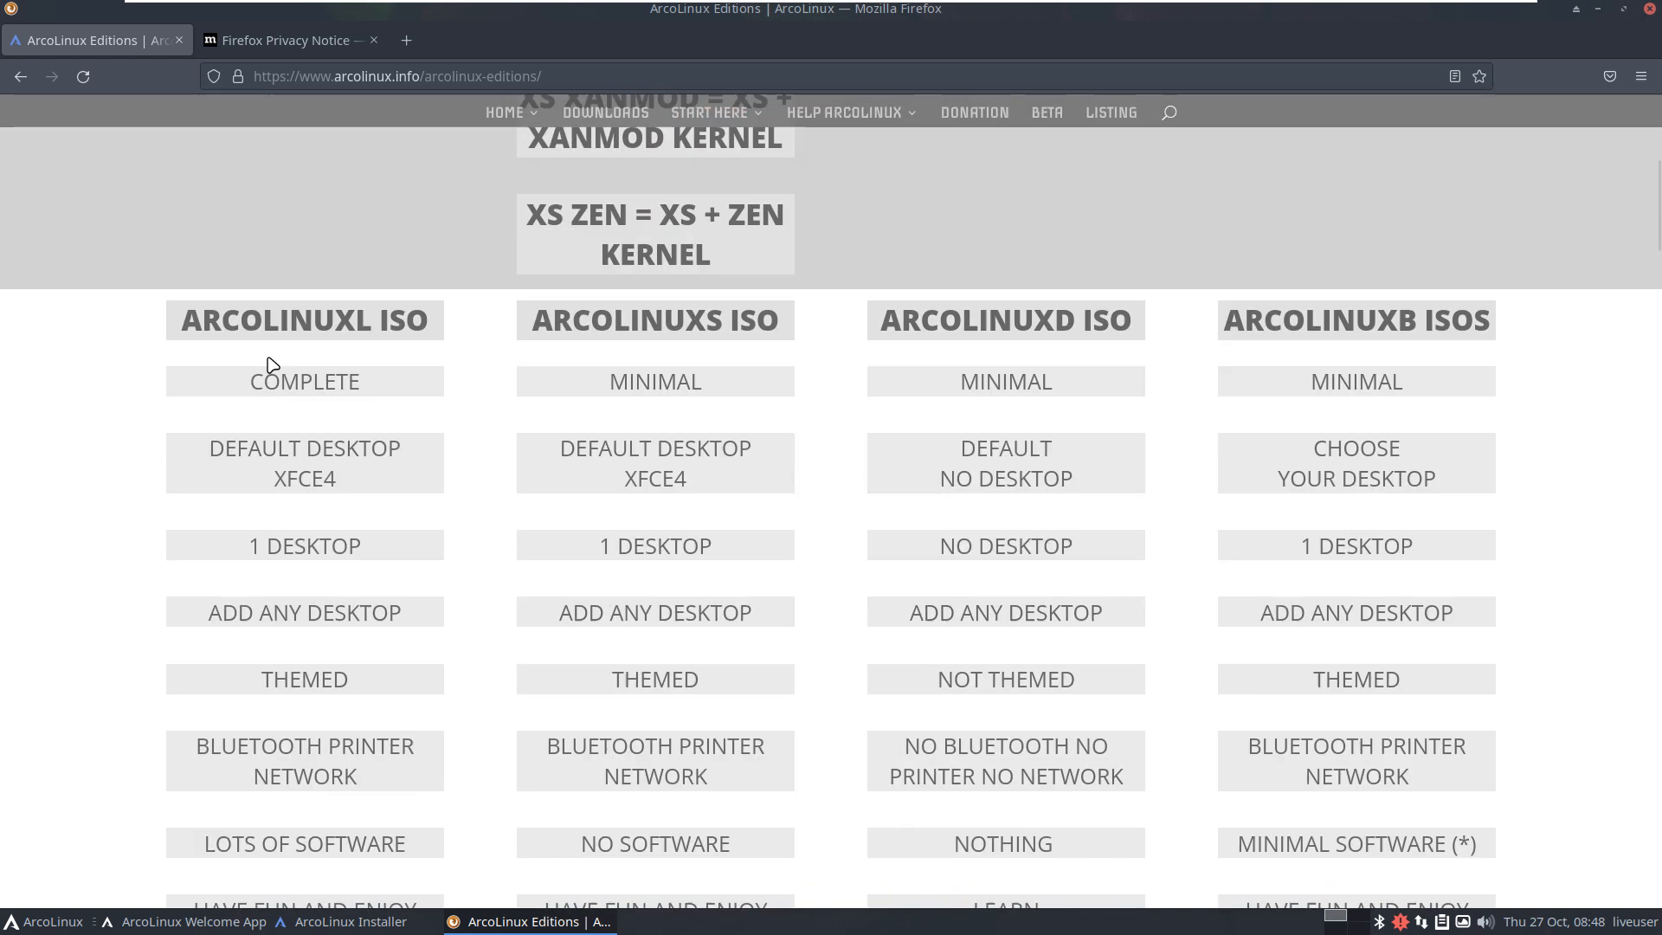
pyautogui.scroll(-5, 271, 363)
pyautogui.scroll(-5, 271, 363)
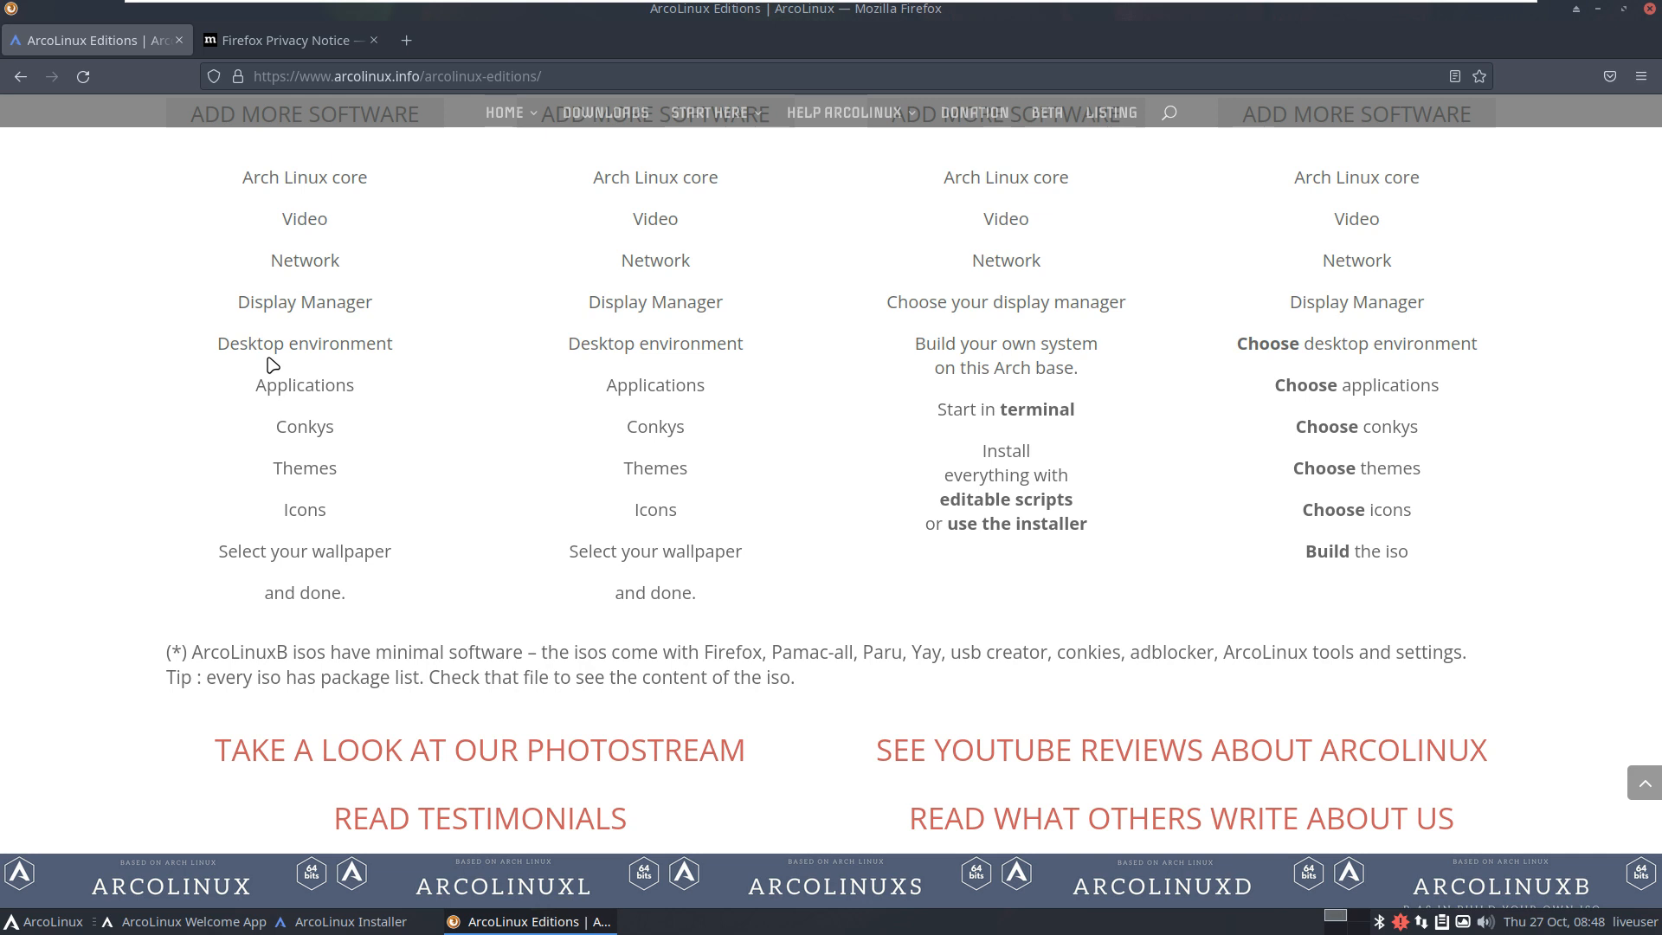
pyautogui.scroll(-5, 274, 364)
pyautogui.scroll(-4, 274, 365)
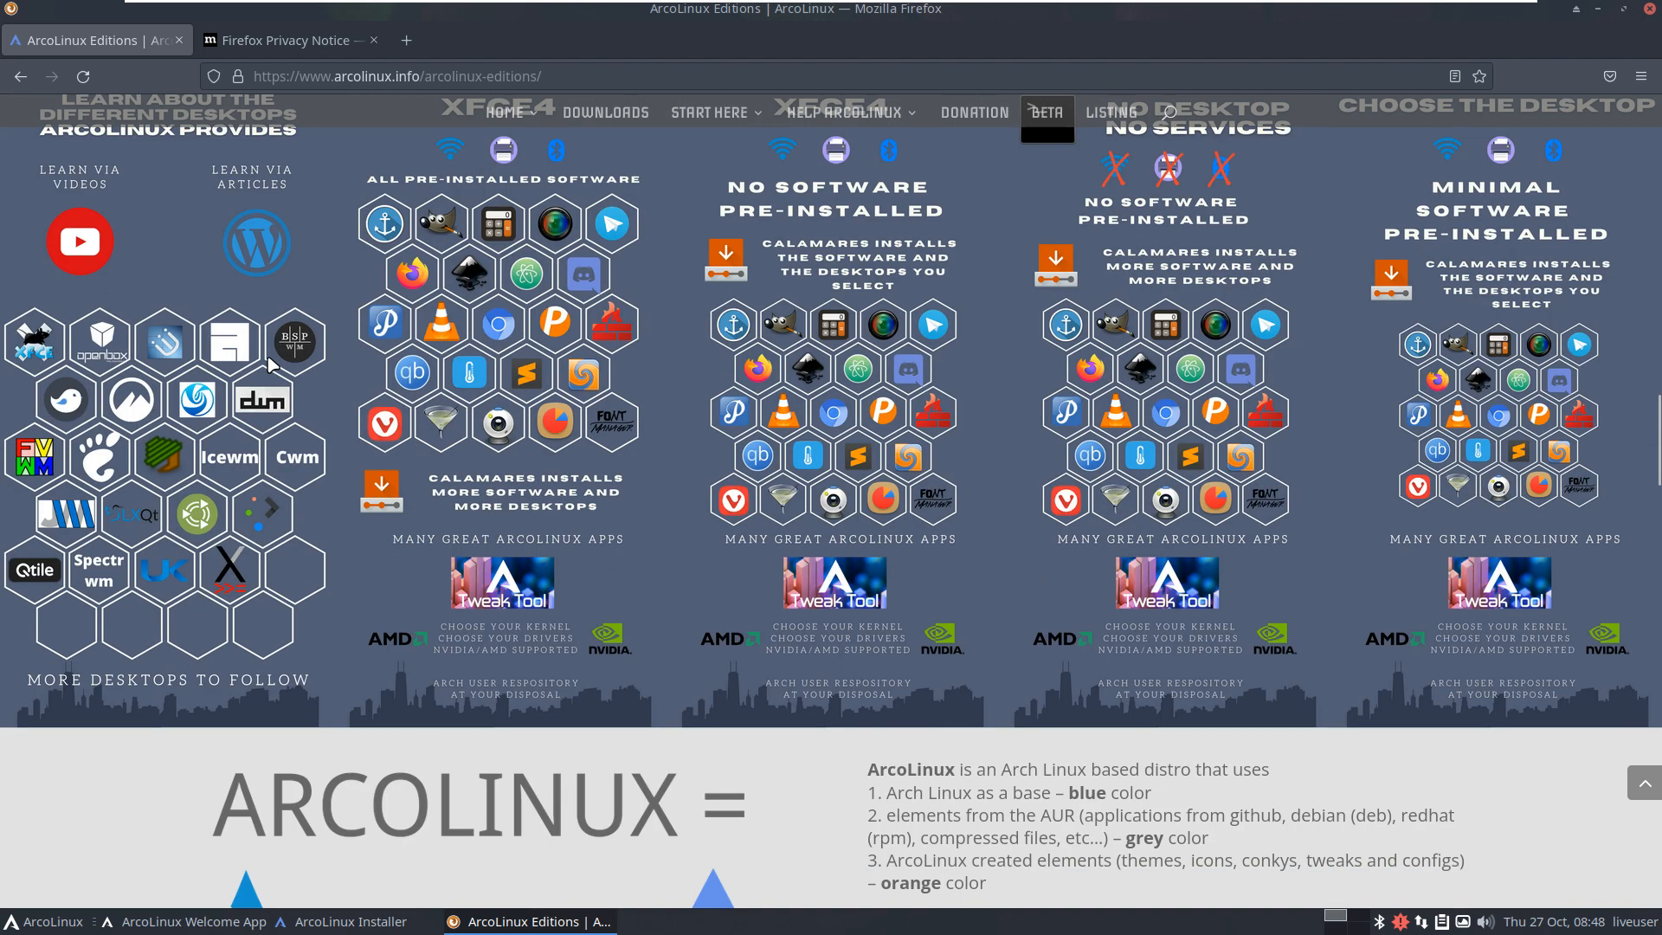
pyautogui.scroll(10, 271, 365)
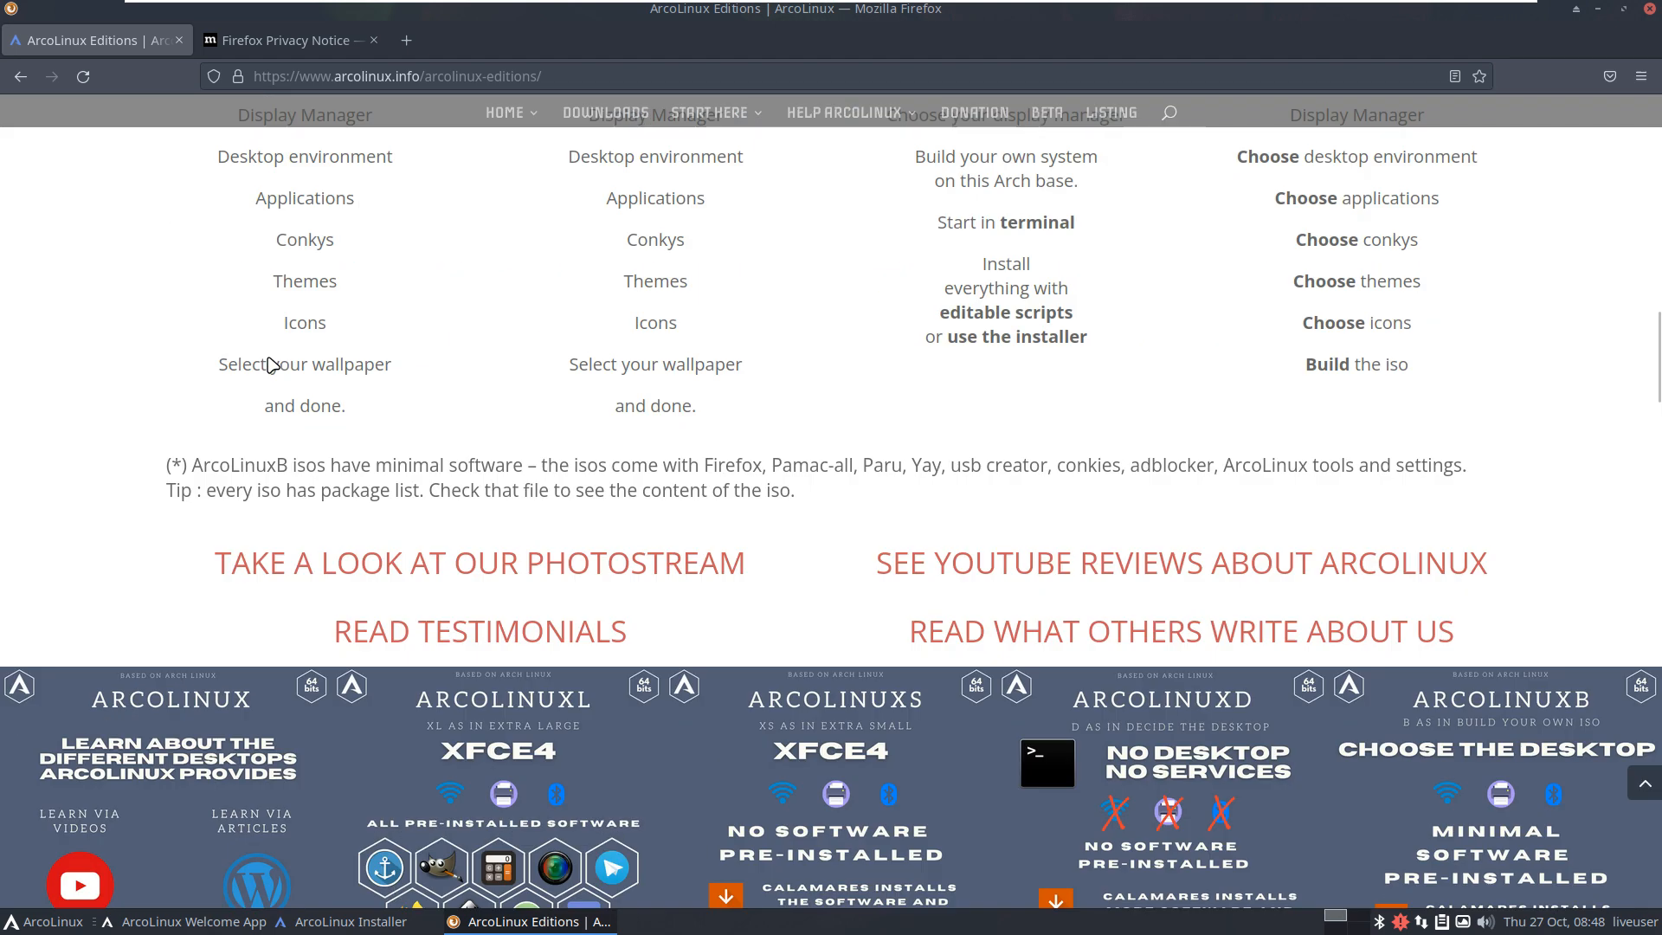
pyautogui.scroll(15, 271, 364)
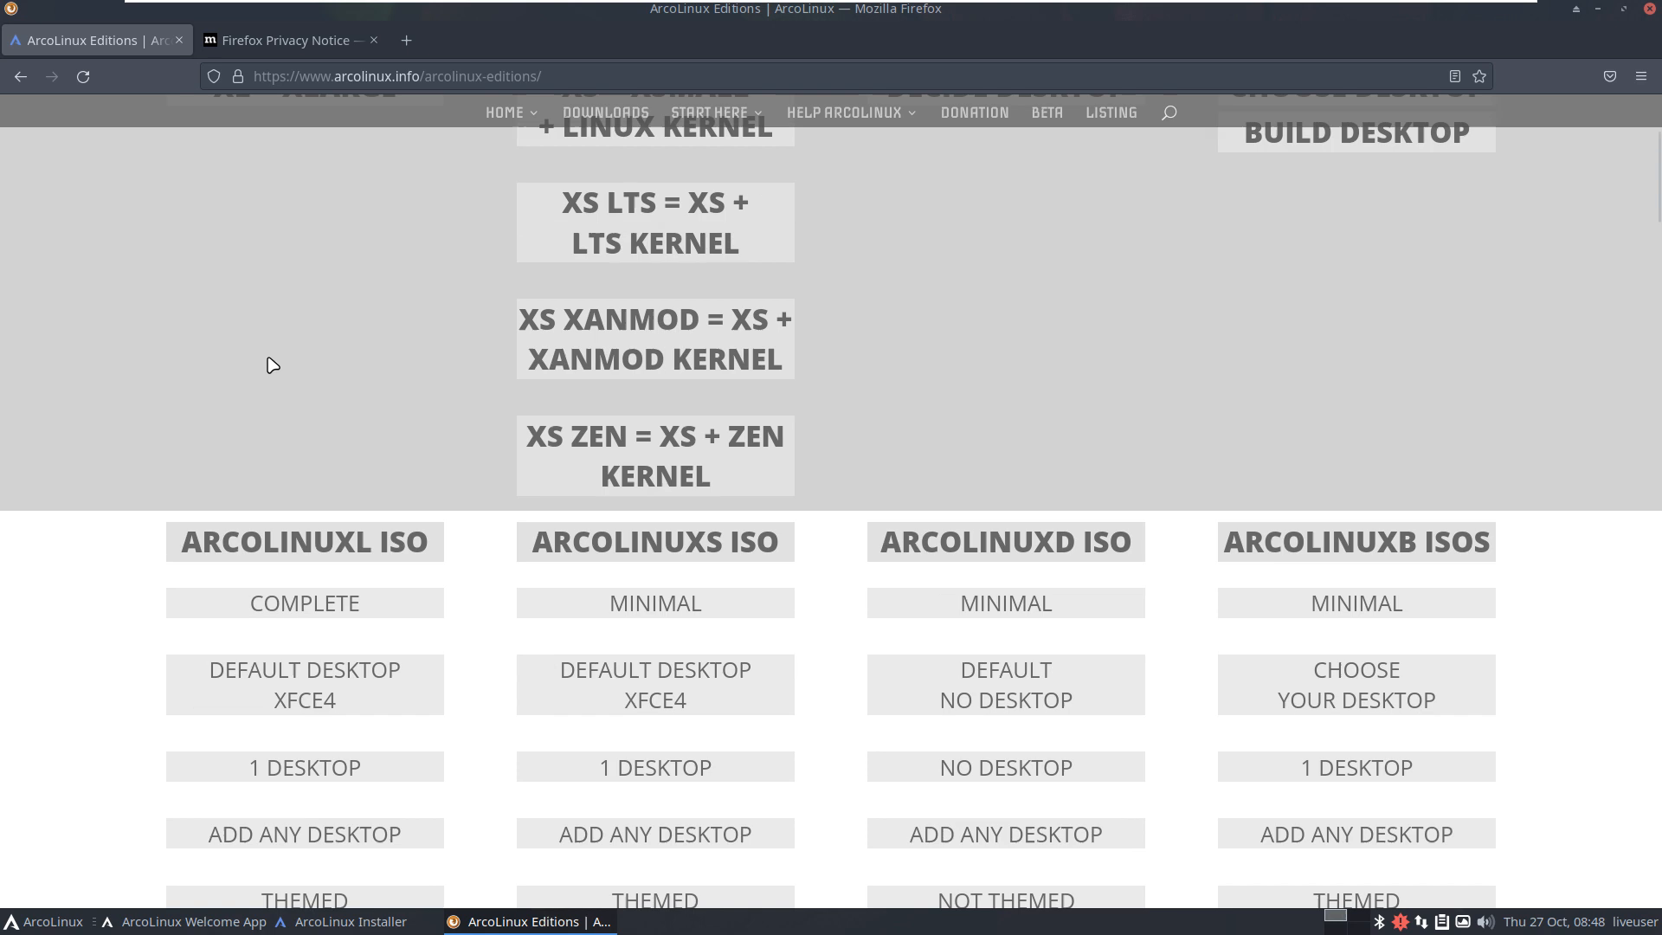
pyautogui.scroll(2, 564, 305)
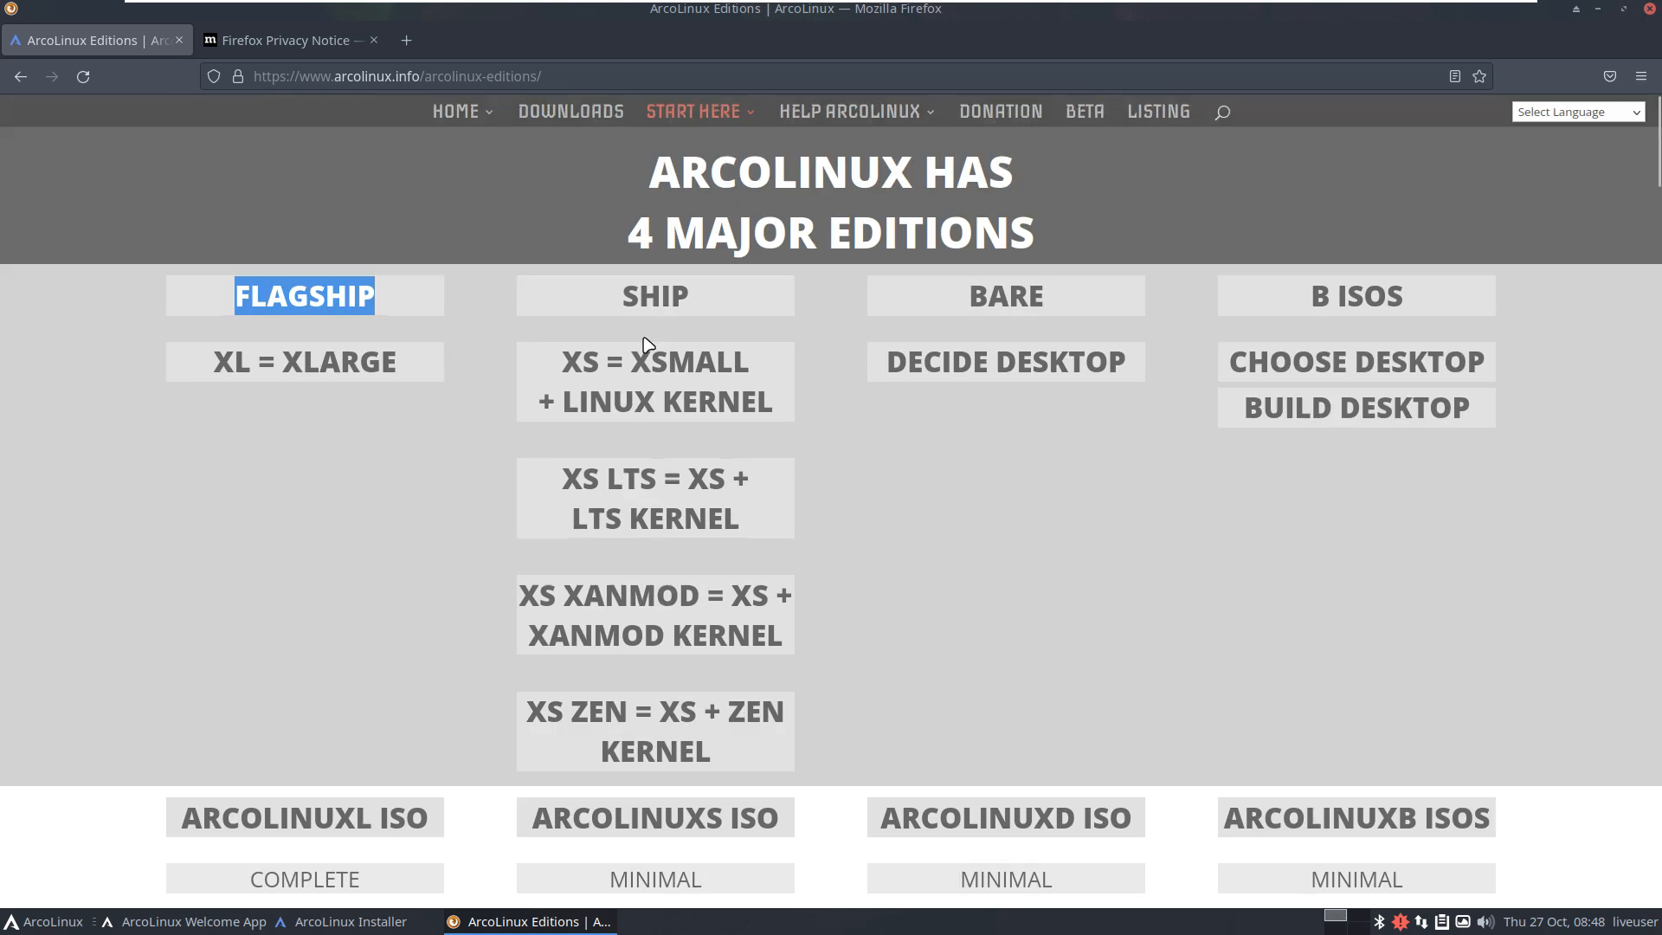
# Step: Highlight XS, then NO SOFTWARE for ArcoLinuxS, then the 2.4 GB ArcoLinuxL ISO size
pyautogui.click(568, 352)
pyautogui.doubleClick(568, 353)
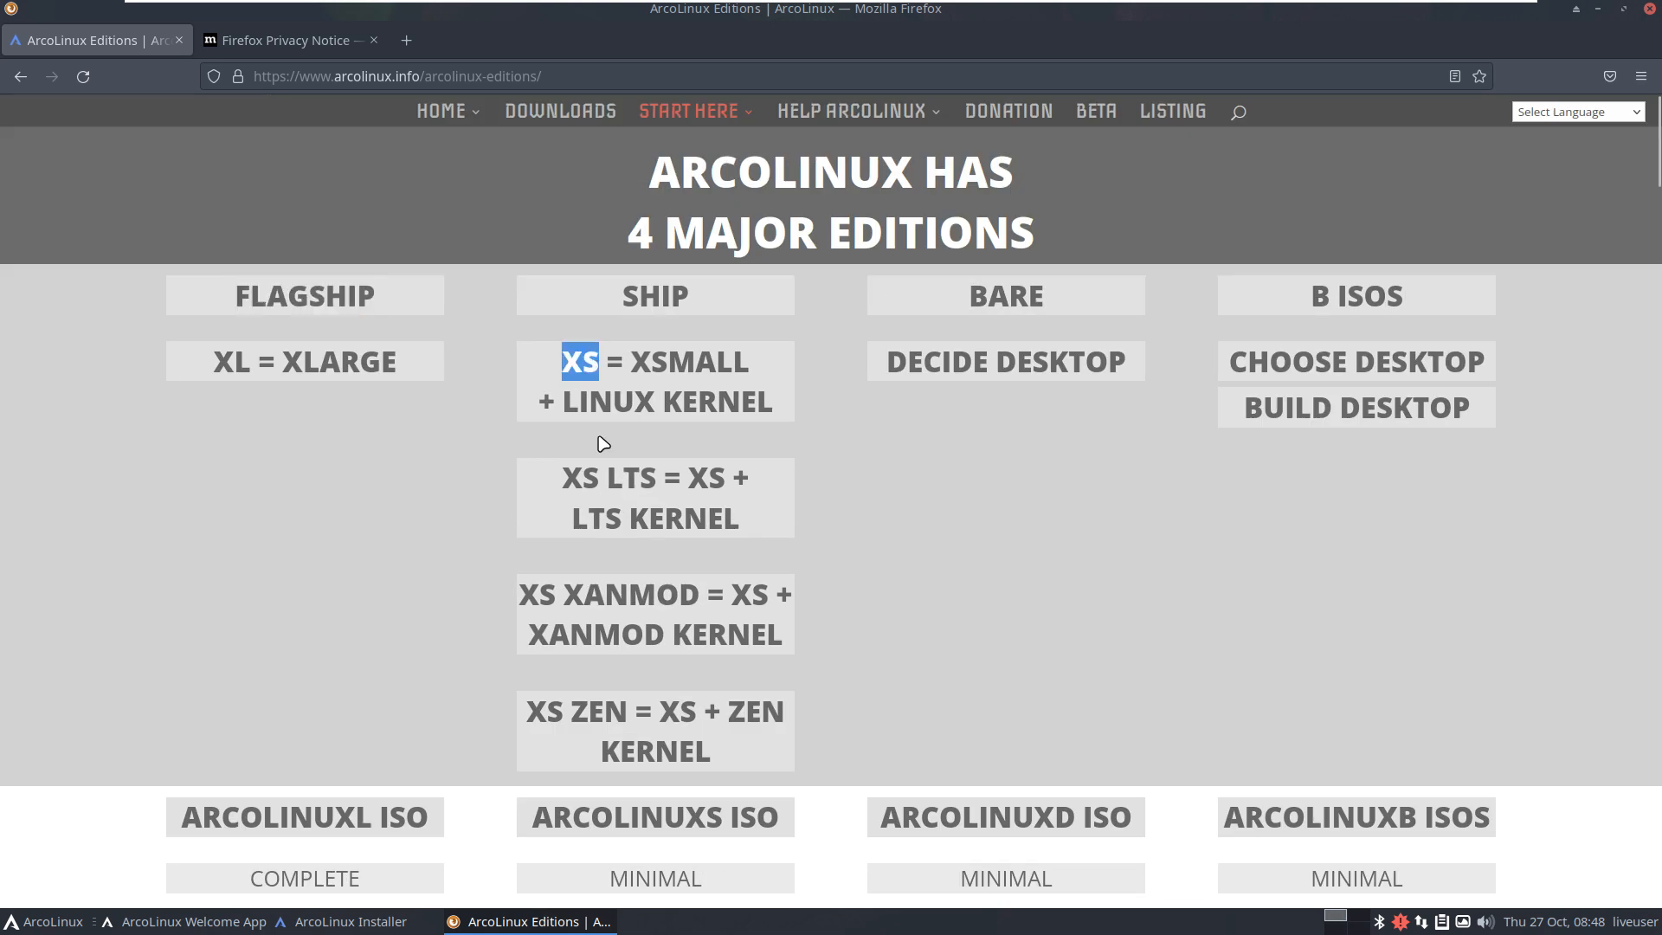
pyautogui.scroll(-5, 604, 444)
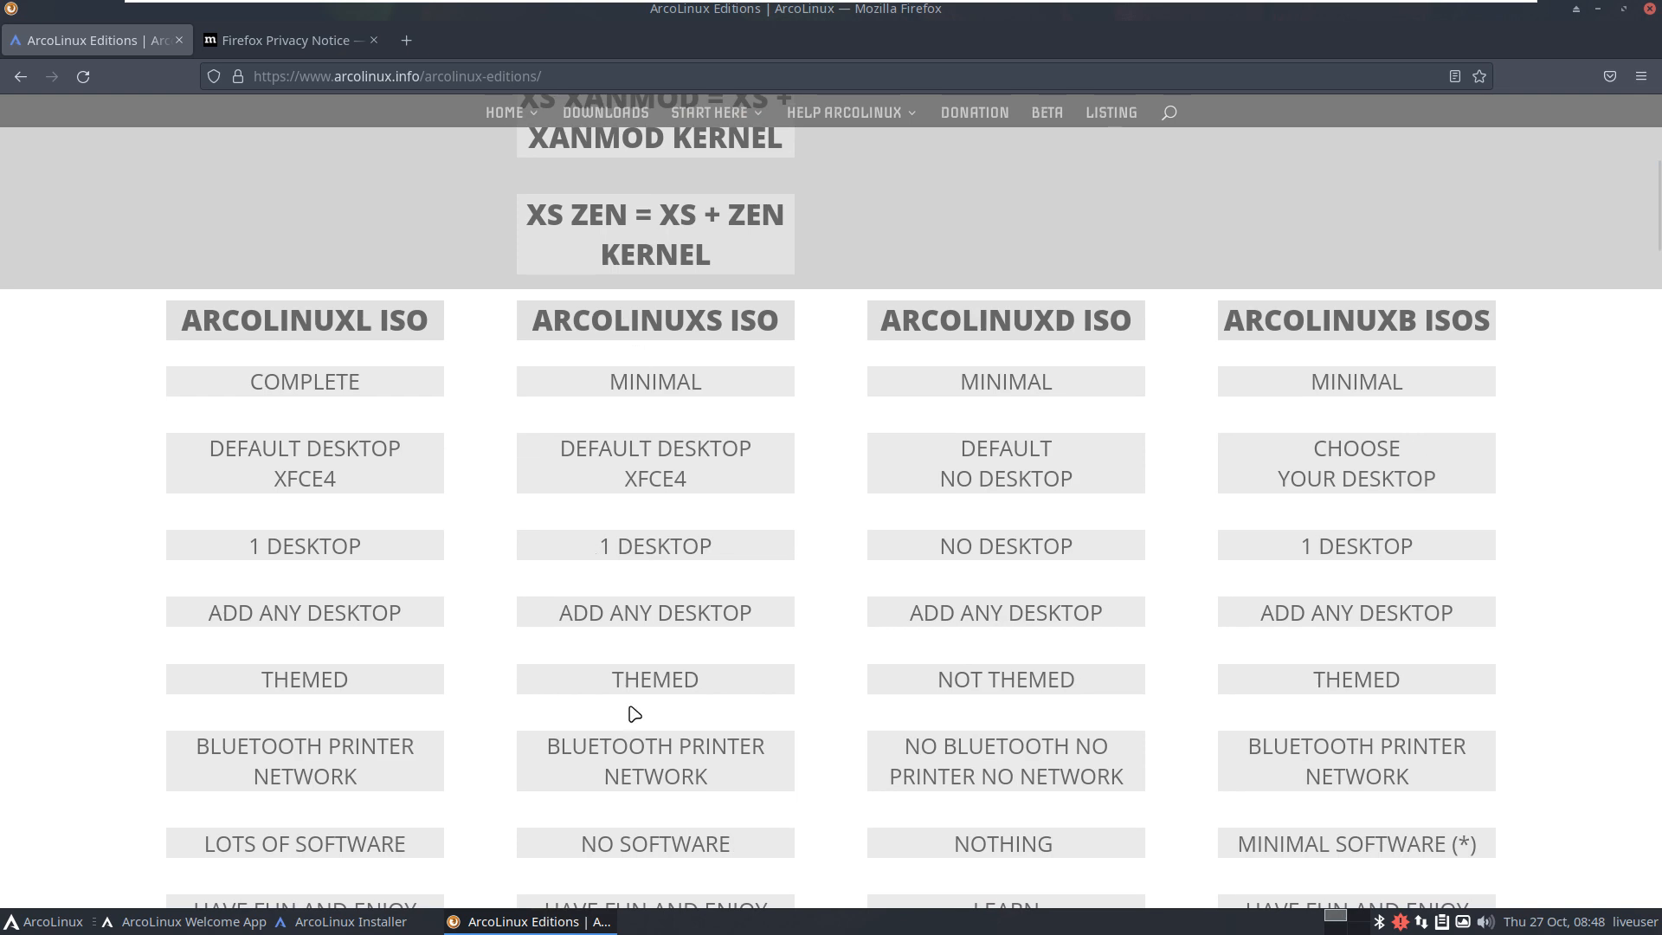
pyautogui.scroll(-2, 618, 583)
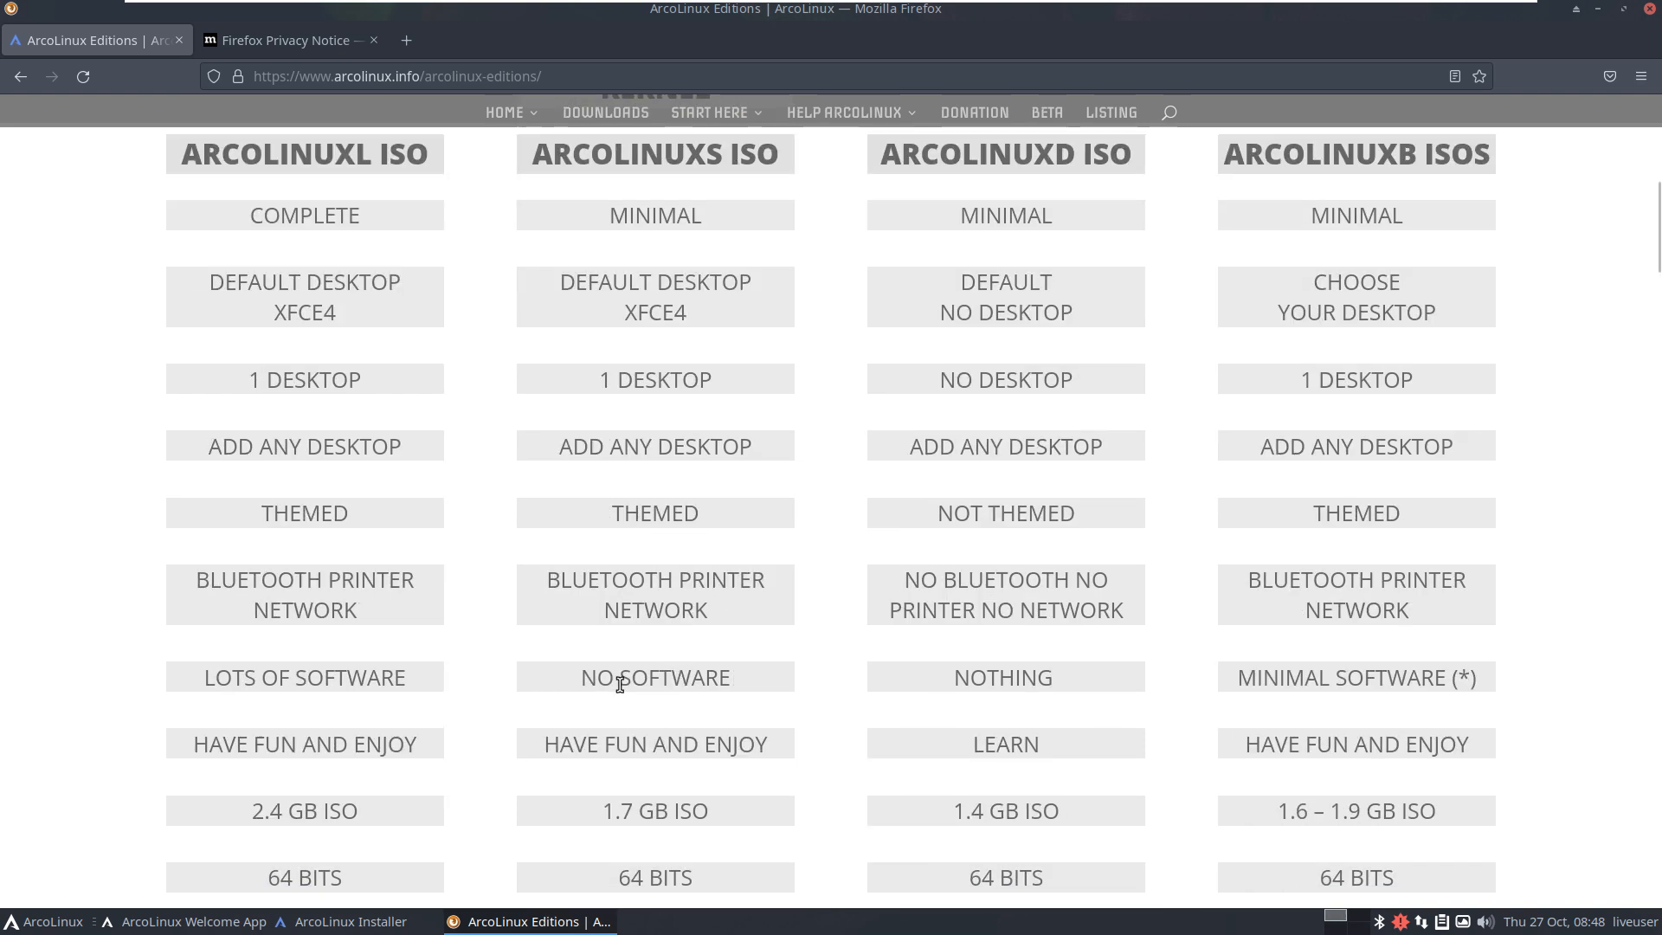
pyautogui.moveTo(568, 678); pyautogui.dragTo(731, 684)
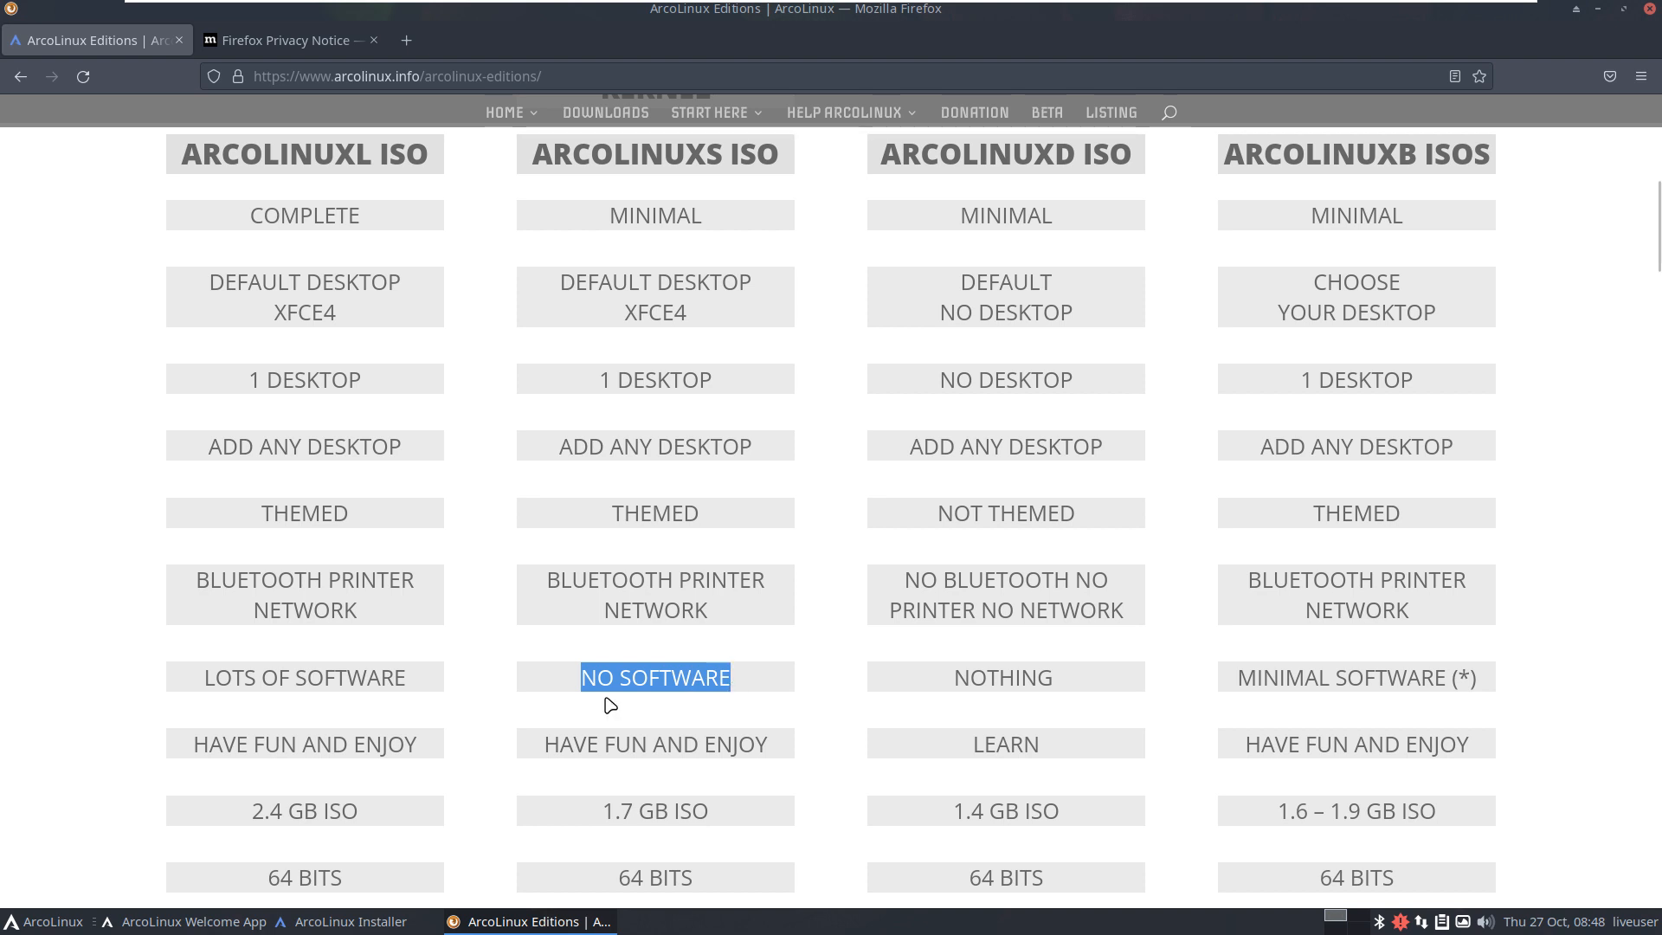
pyautogui.click(256, 807)
pyautogui.moveTo(255, 807); pyautogui.dragTo(317, 811)
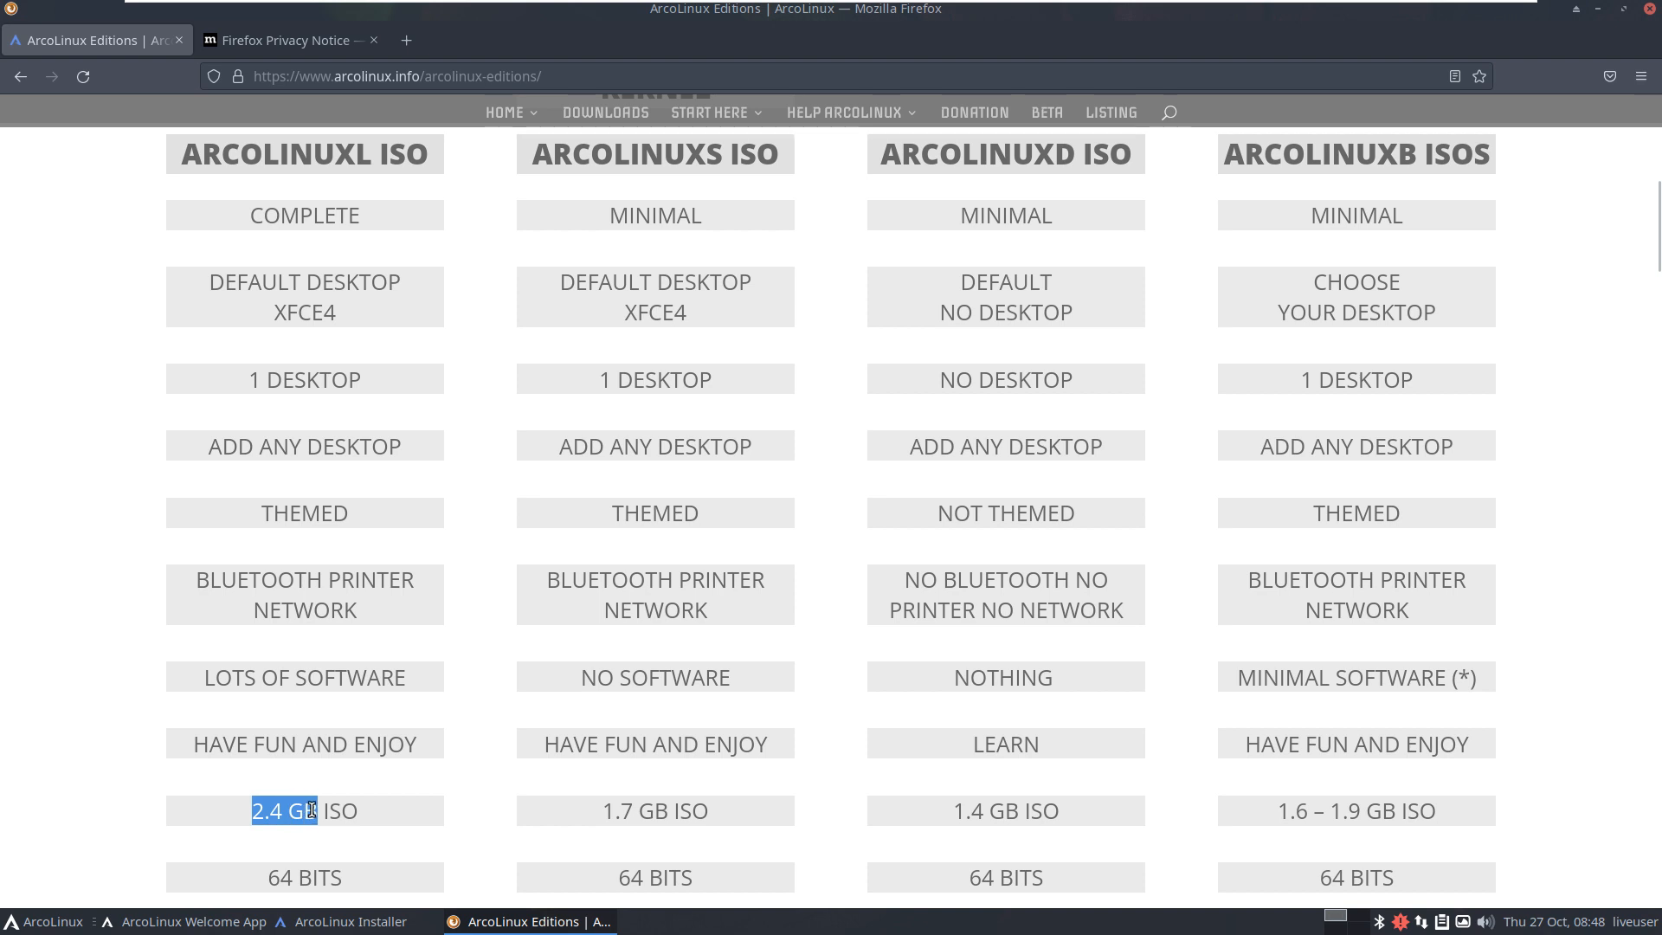
pyautogui.scroll(3, 943, 516)
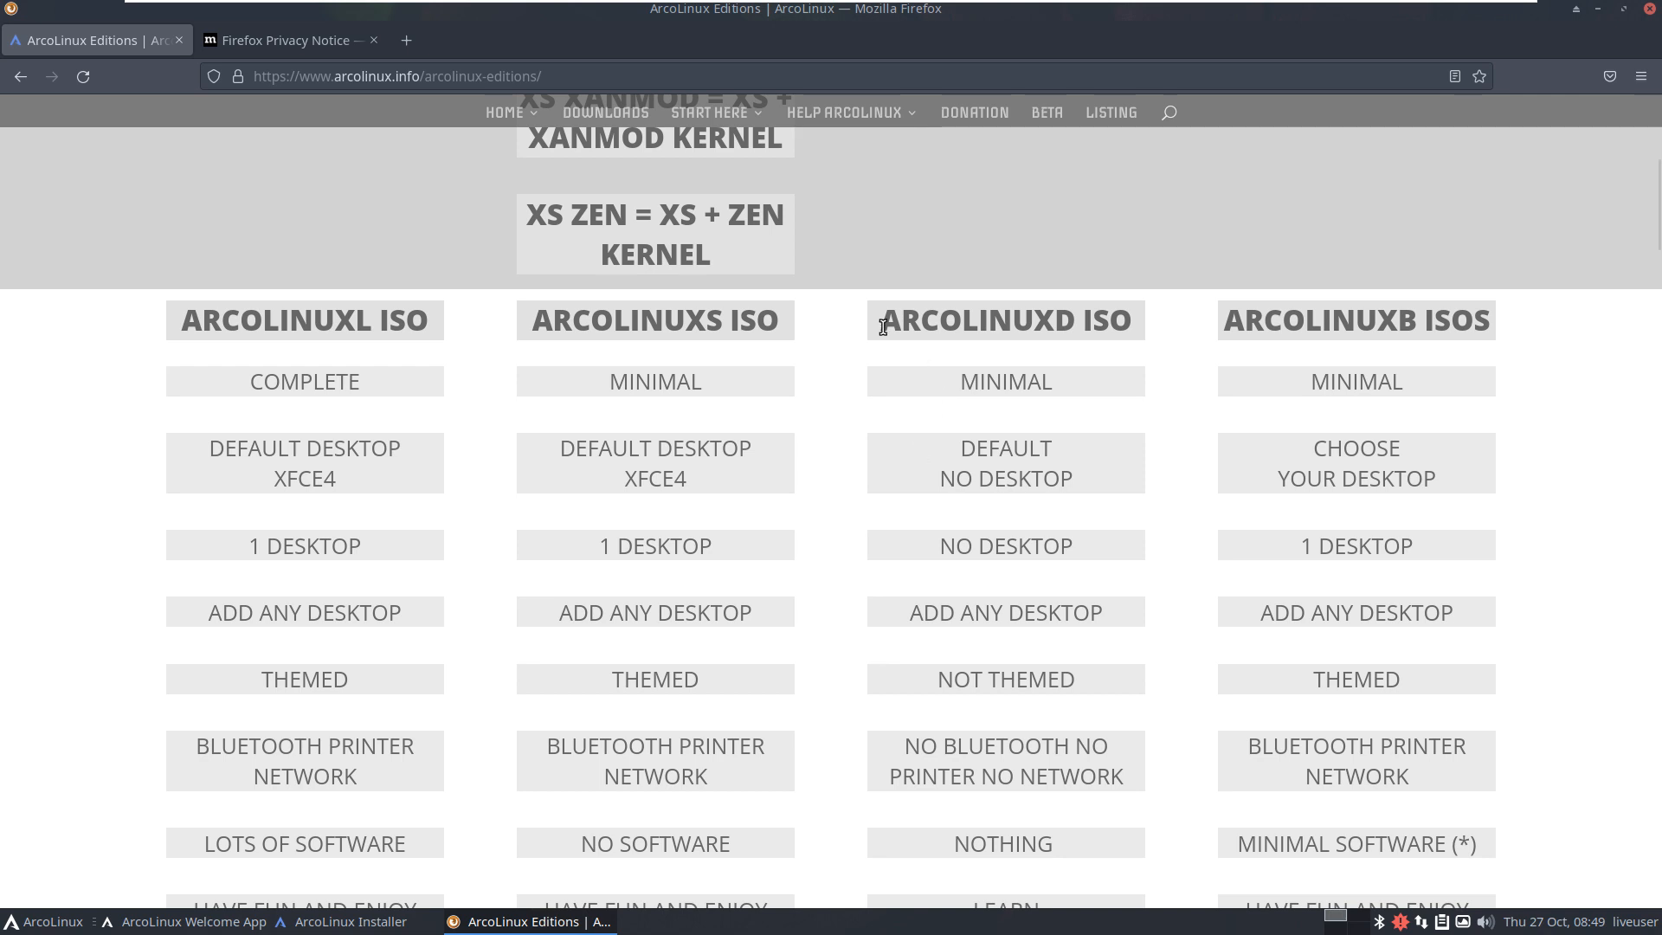
# Step: Select the word ARCOLINUXD in the ARCOLINUXD ISO heading of the comparison table
pyautogui.moveTo(881, 321); pyautogui.dragTo(1131, 327)
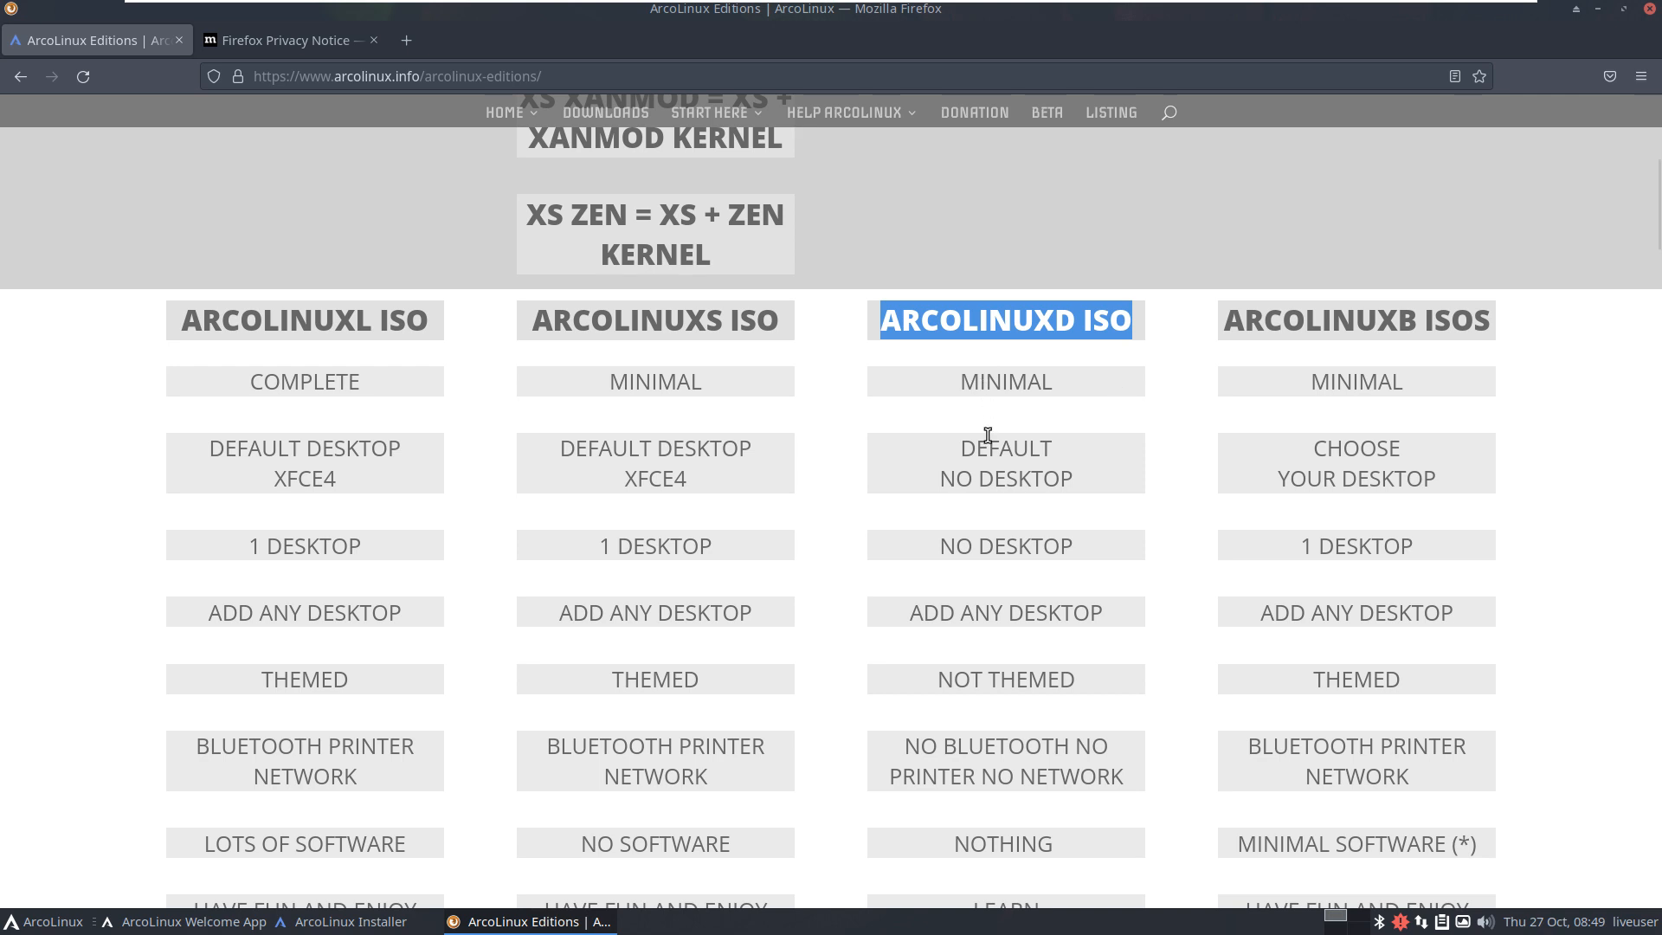
pyautogui.click(998, 329)
pyautogui.doubleClick(956, 320)
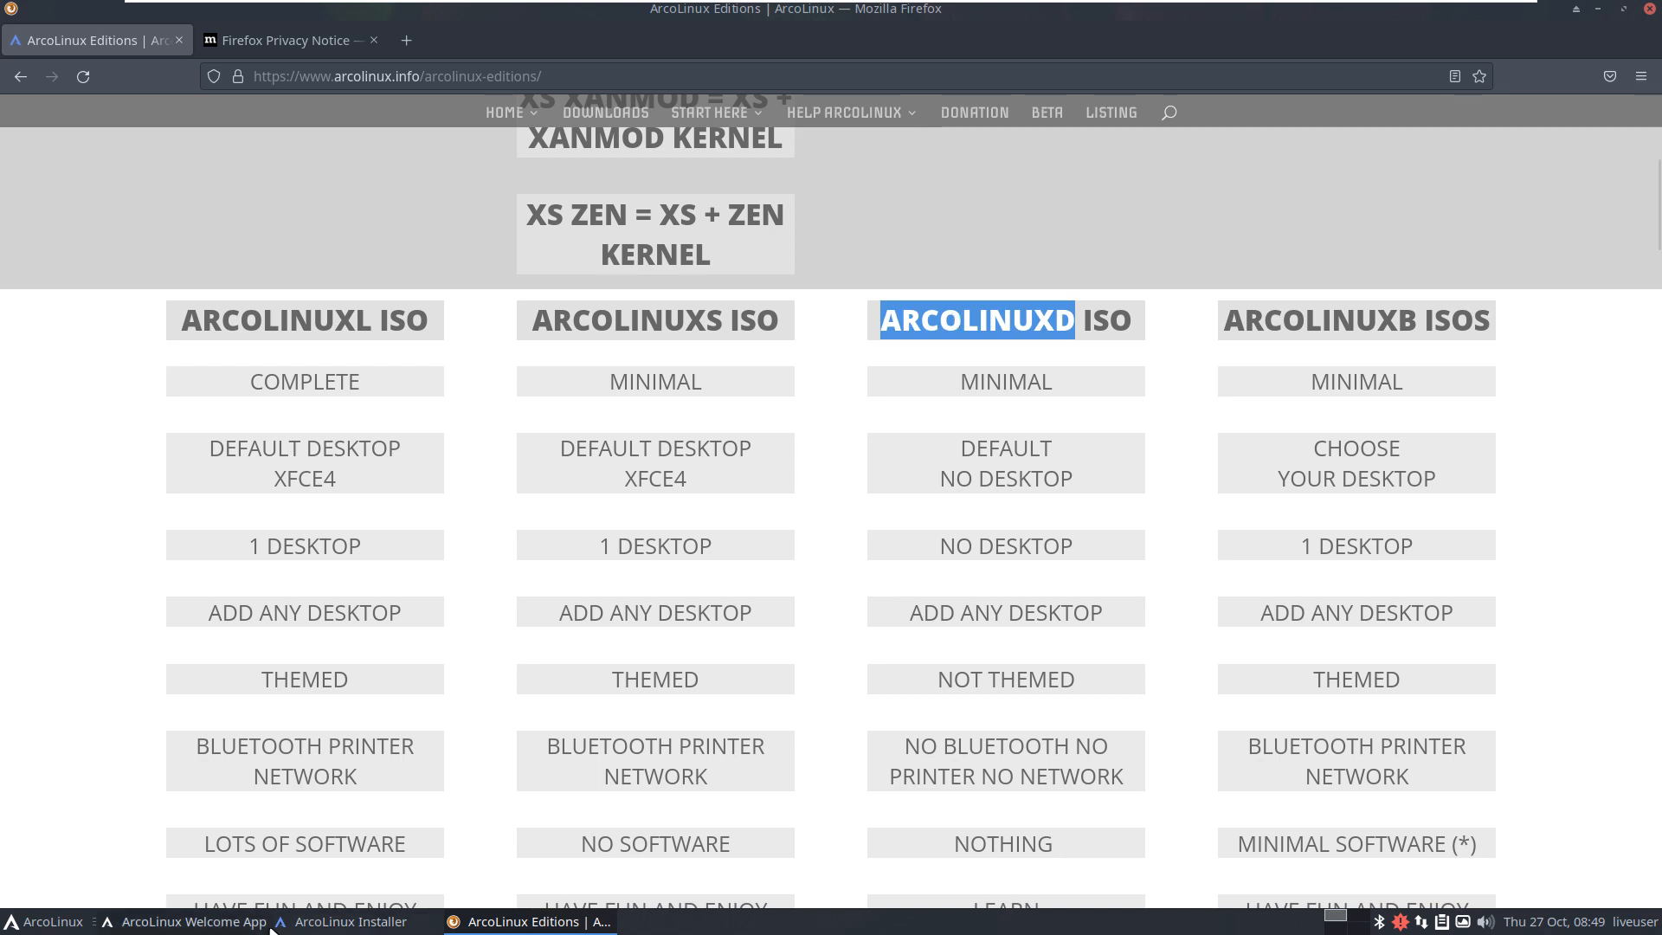
# Step: Check the finished installer window, then return to the ArcoLinux Editions page in Firefox
pyautogui.click(303, 927)
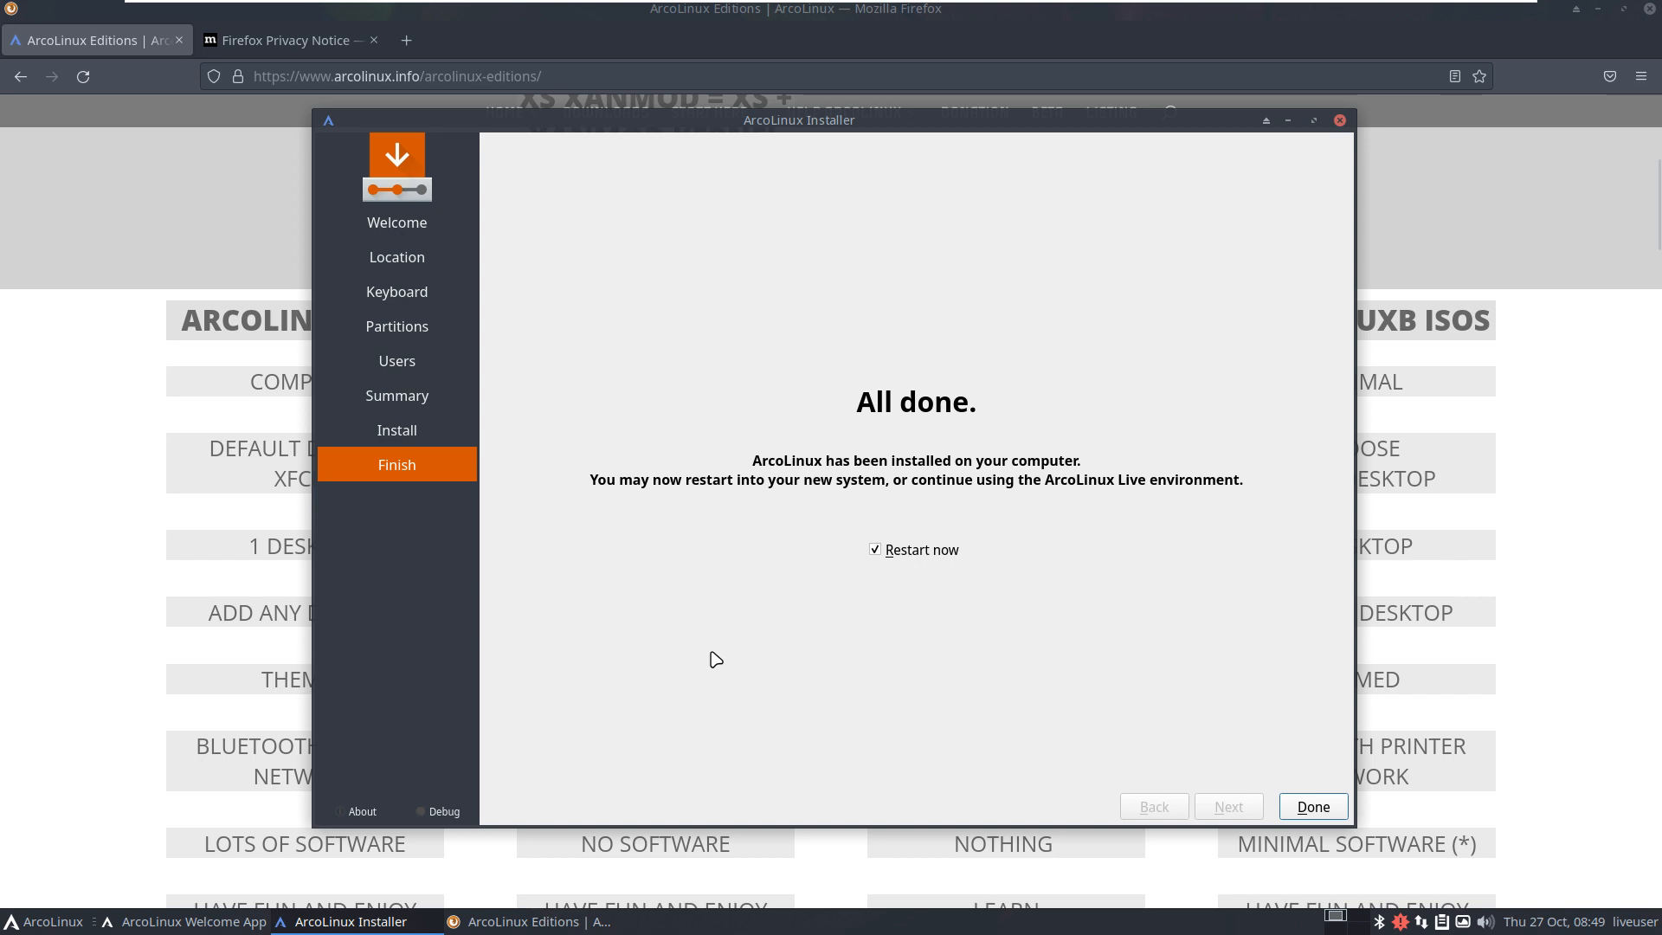
pyautogui.click(1408, 276)
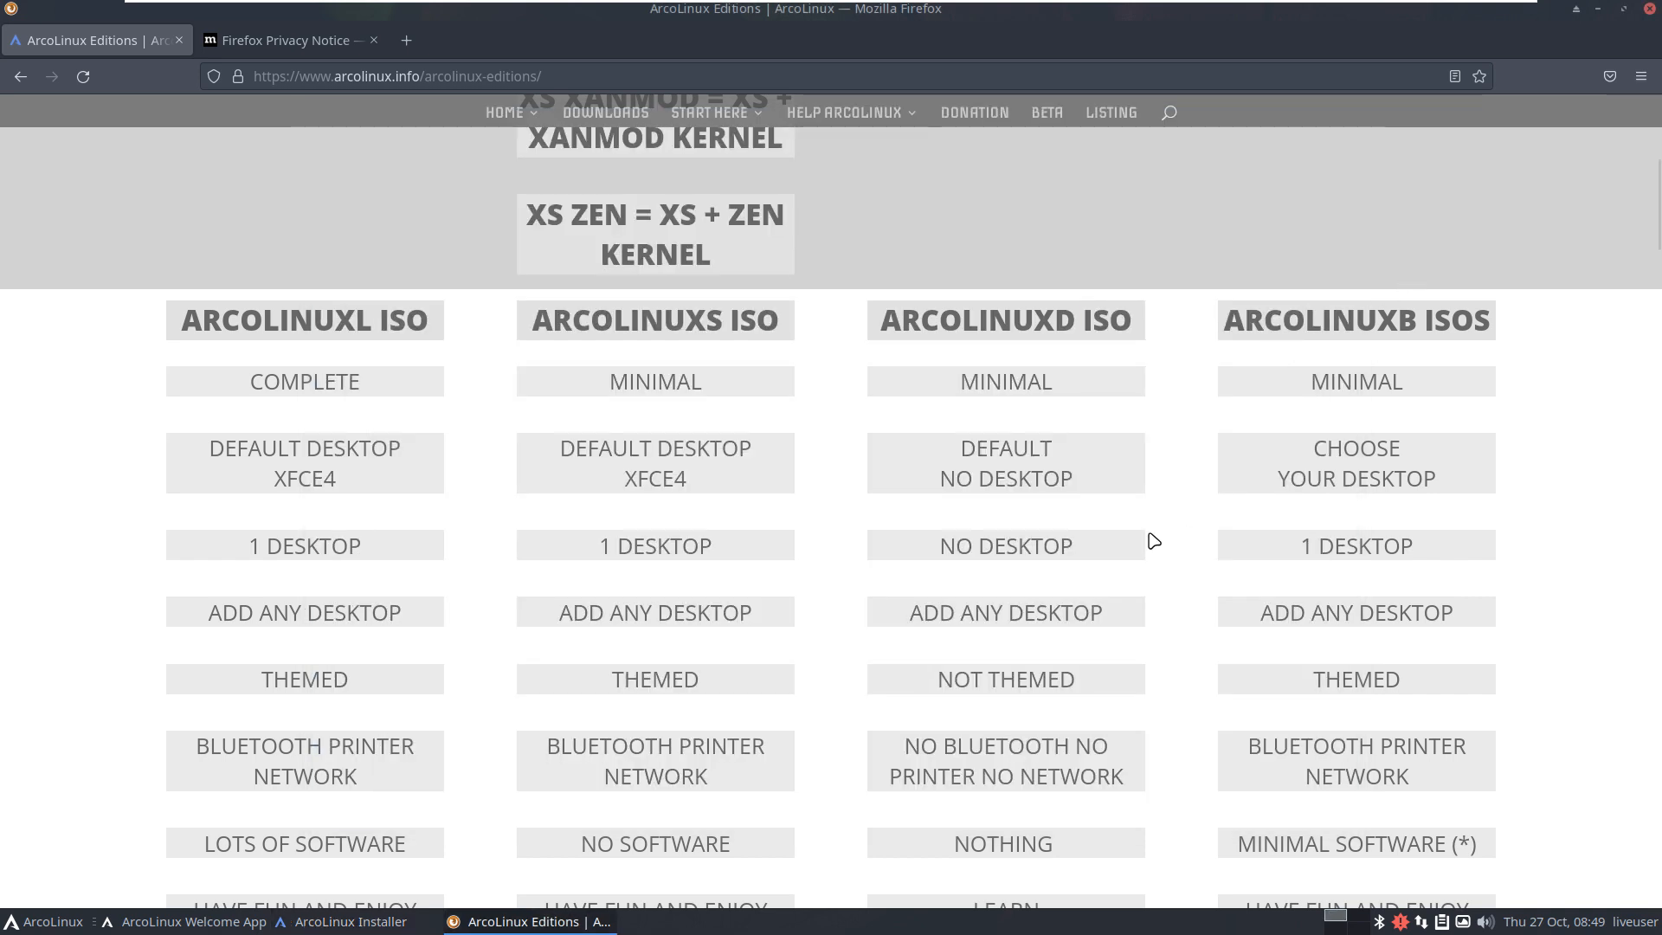
pyautogui.scroll(-4, 1154, 541)
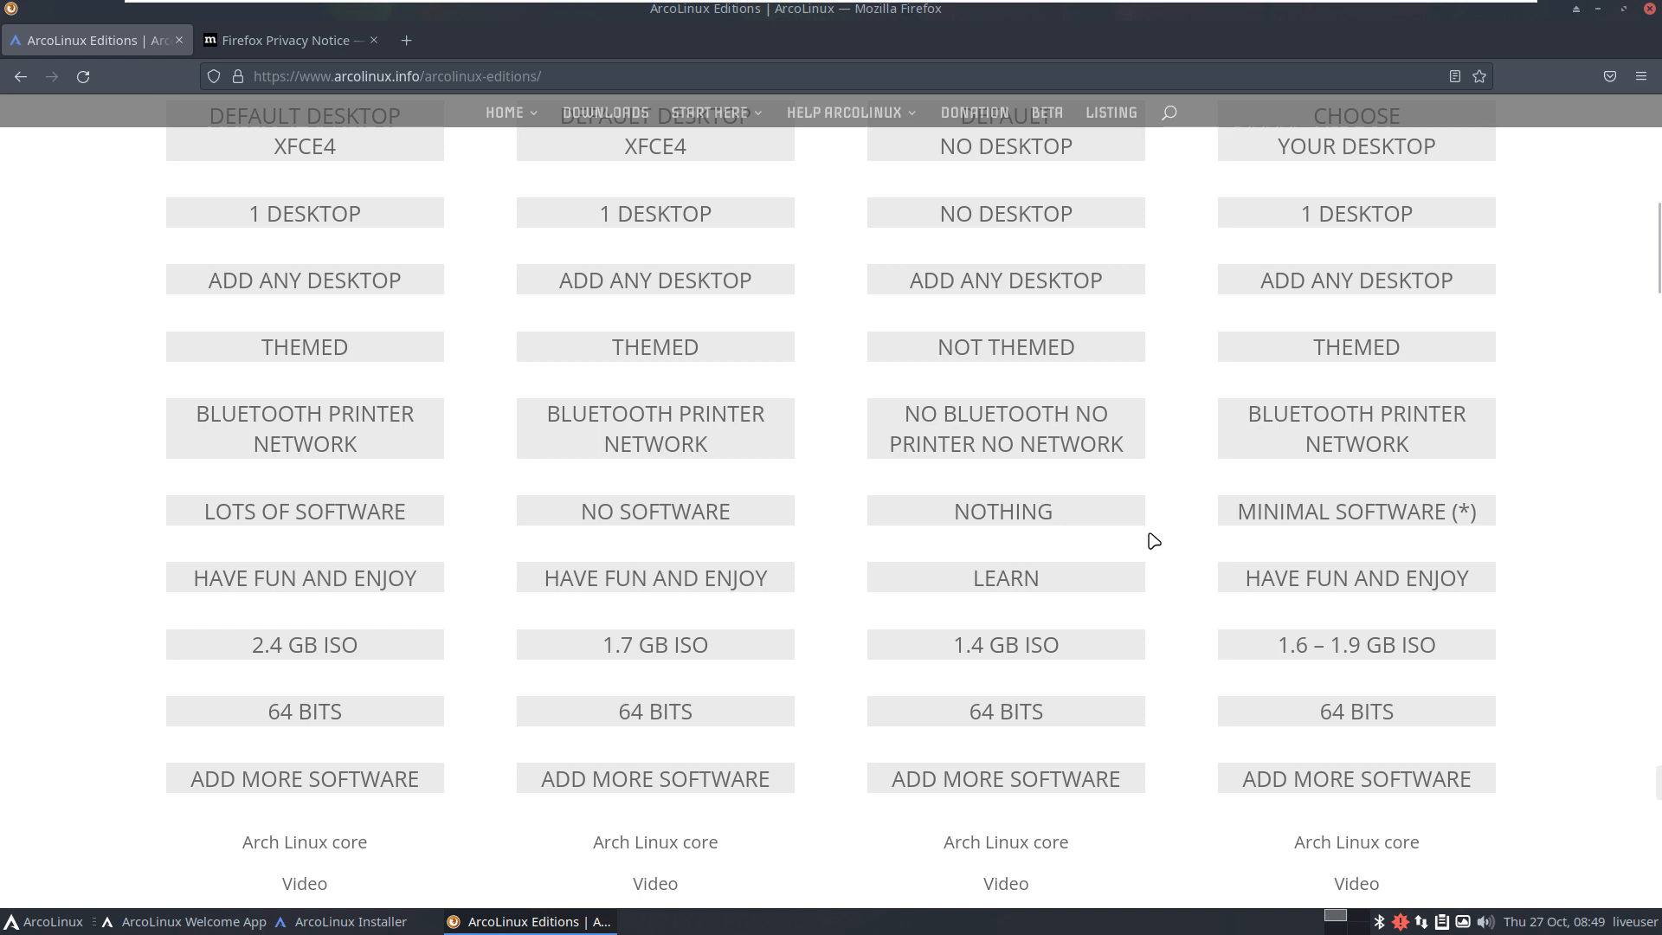
pyautogui.scroll(8, 1154, 541)
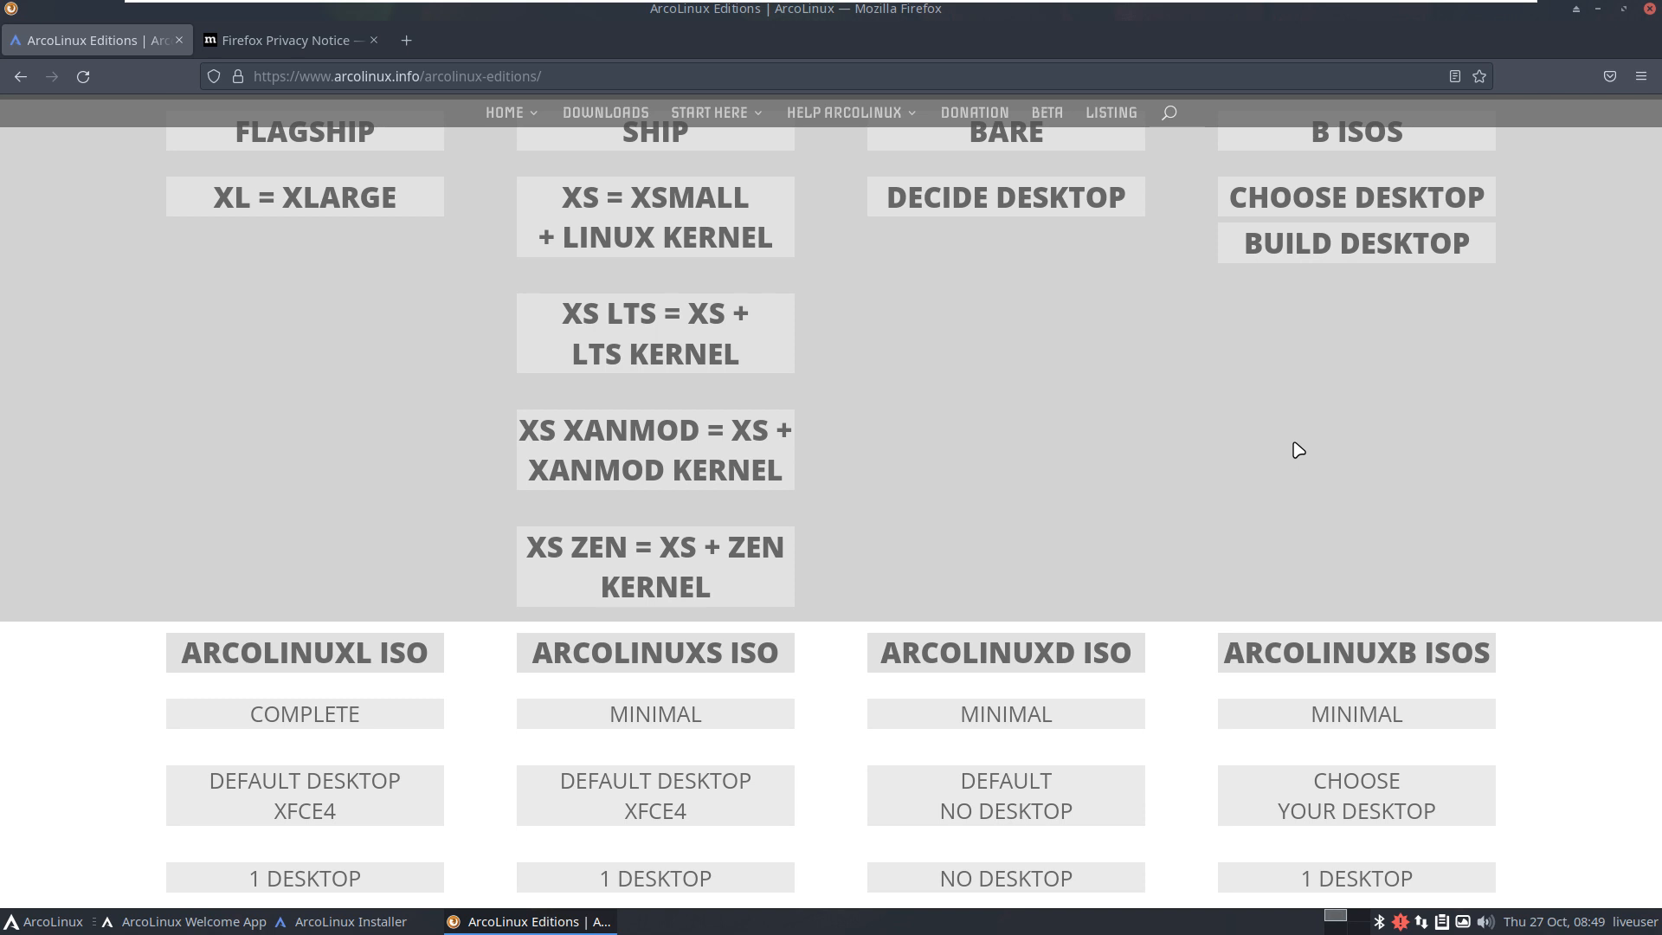
pyautogui.scroll(-2, 1347, 531)
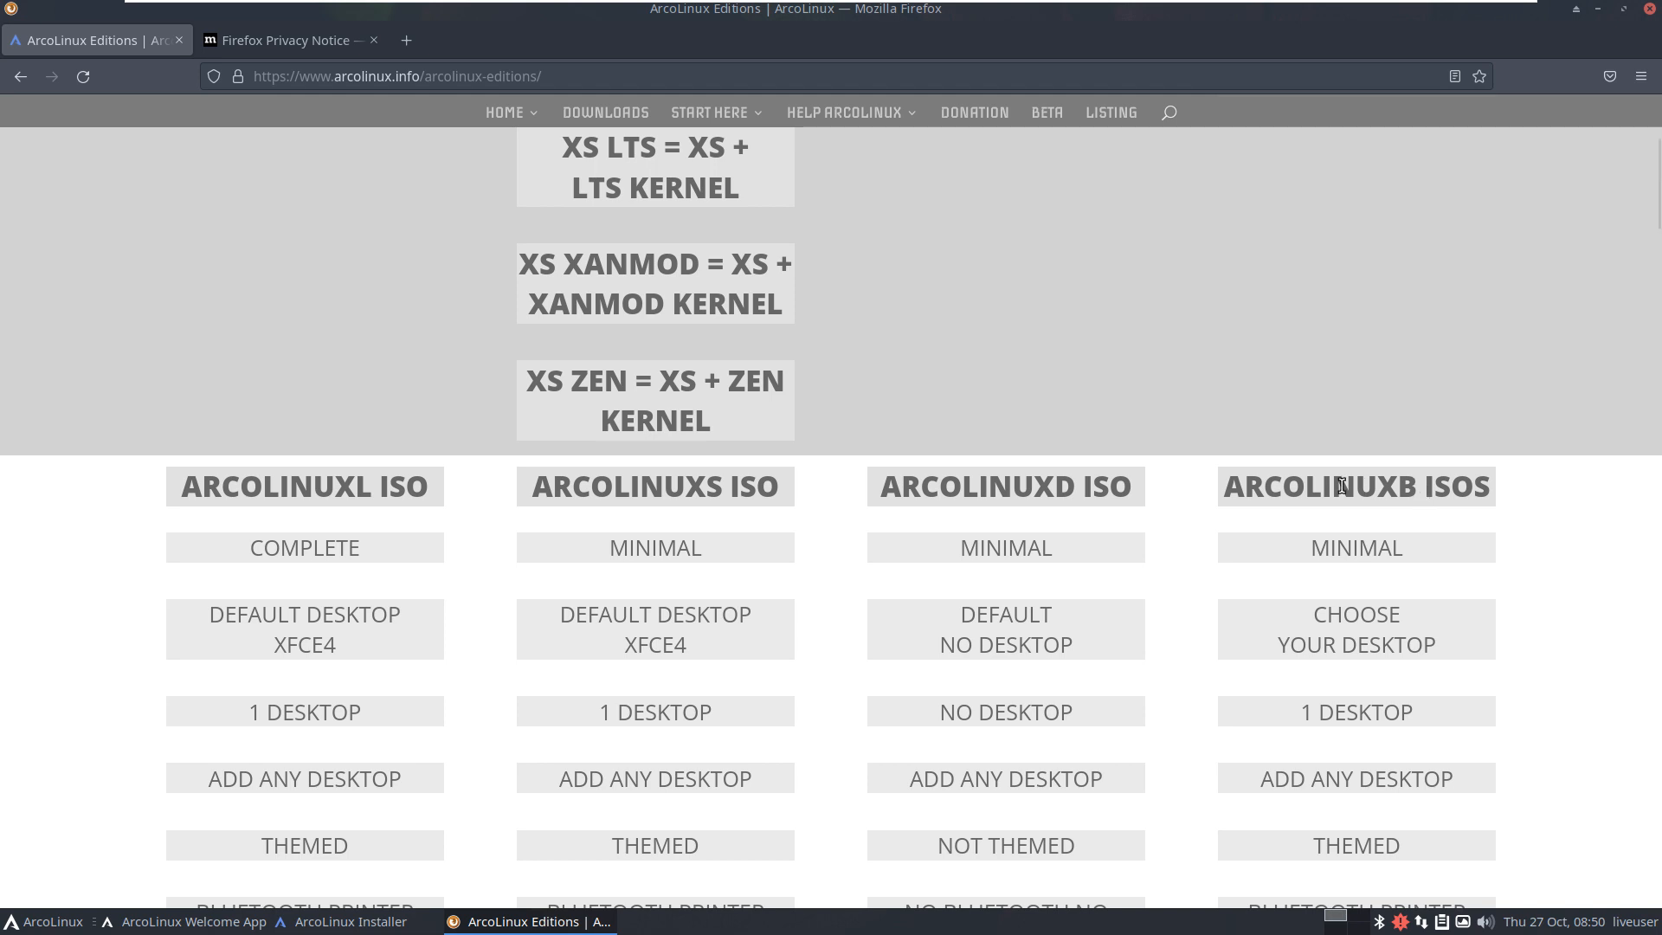
# Step: Select ARCOLINUXB in its heading and scroll down to the edition banners and app grids
pyautogui.moveTo(1232, 483); pyautogui.dragTo(1410, 487)
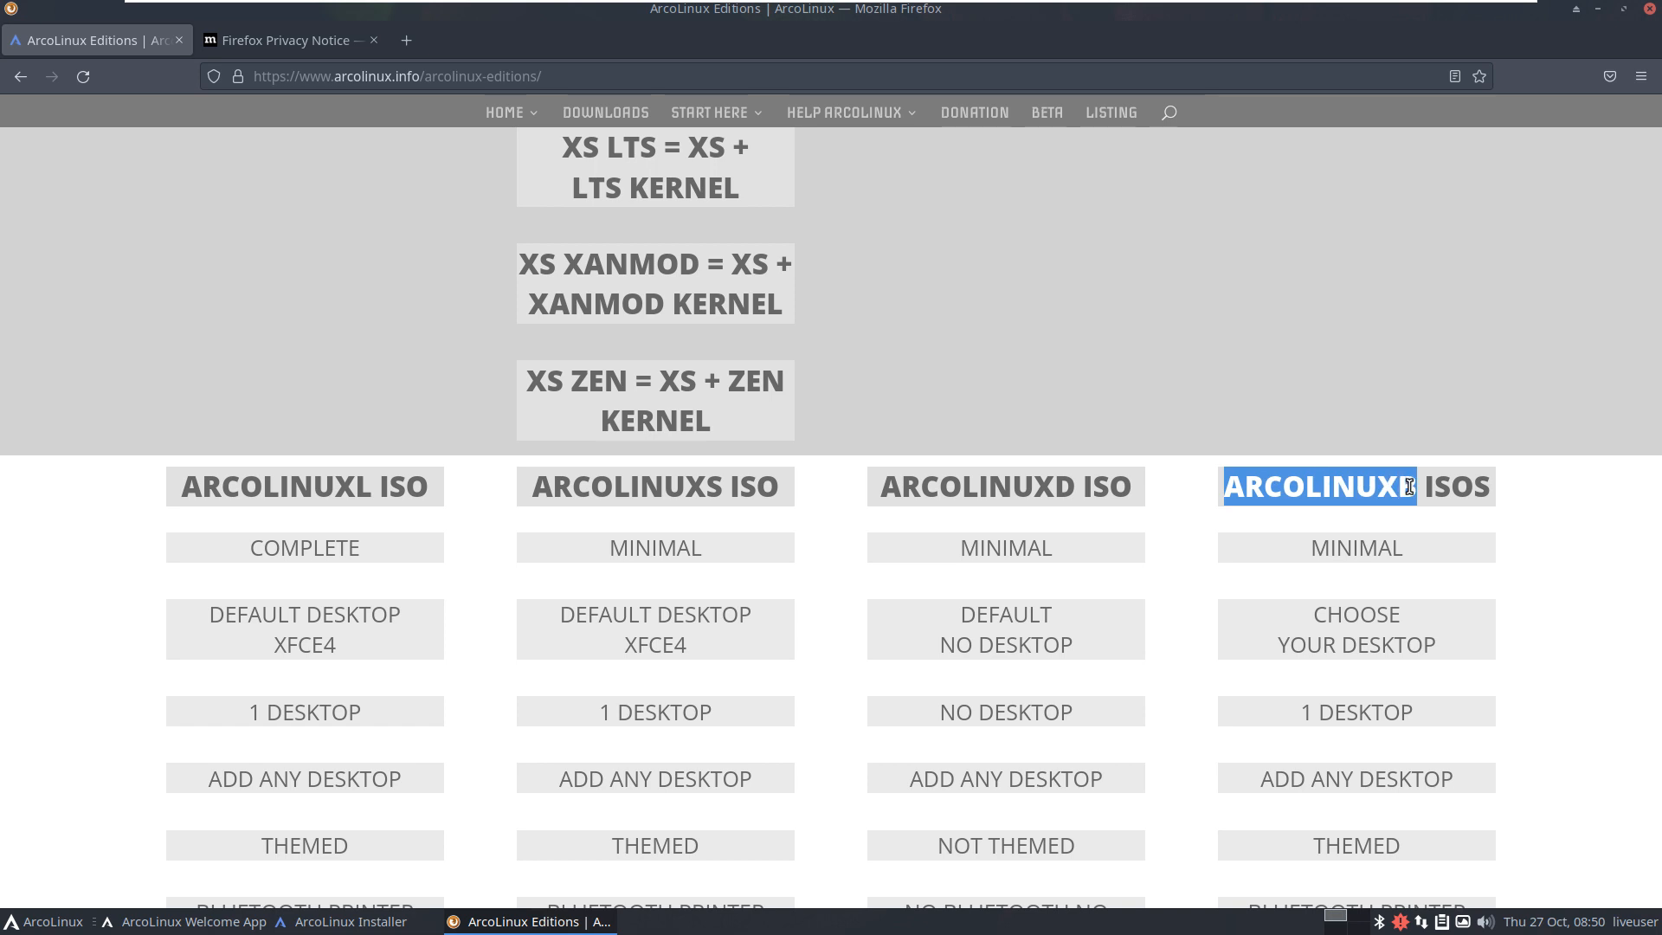
pyautogui.scroll(-7, 1409, 487)
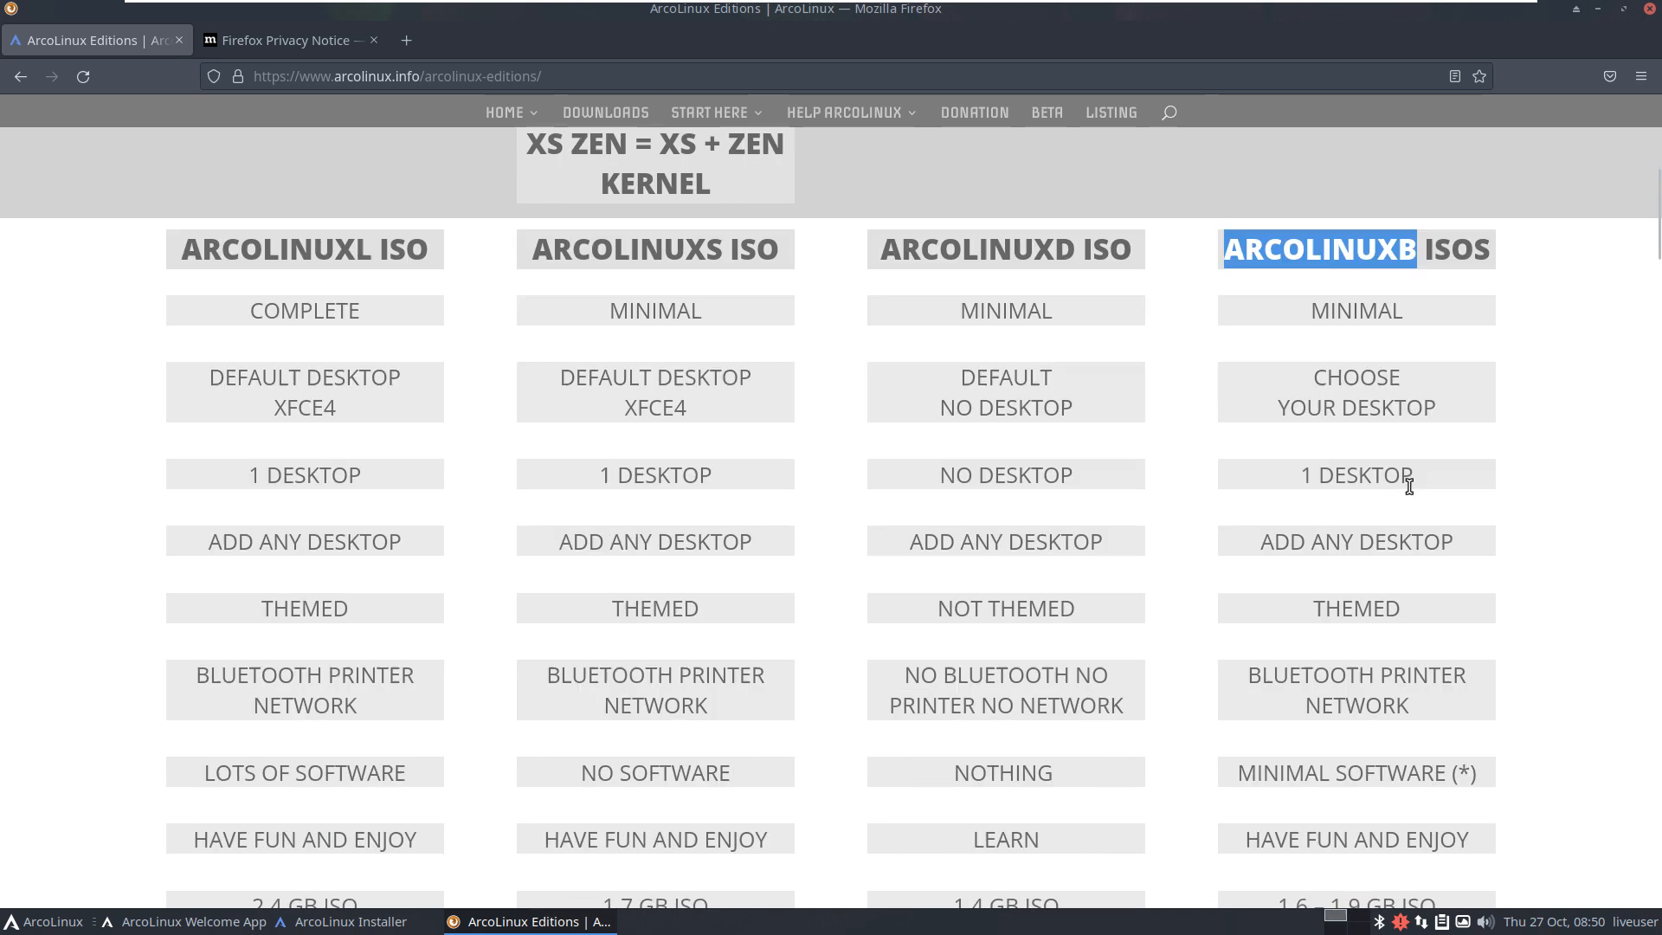
pyautogui.scroll(-5, 1409, 487)
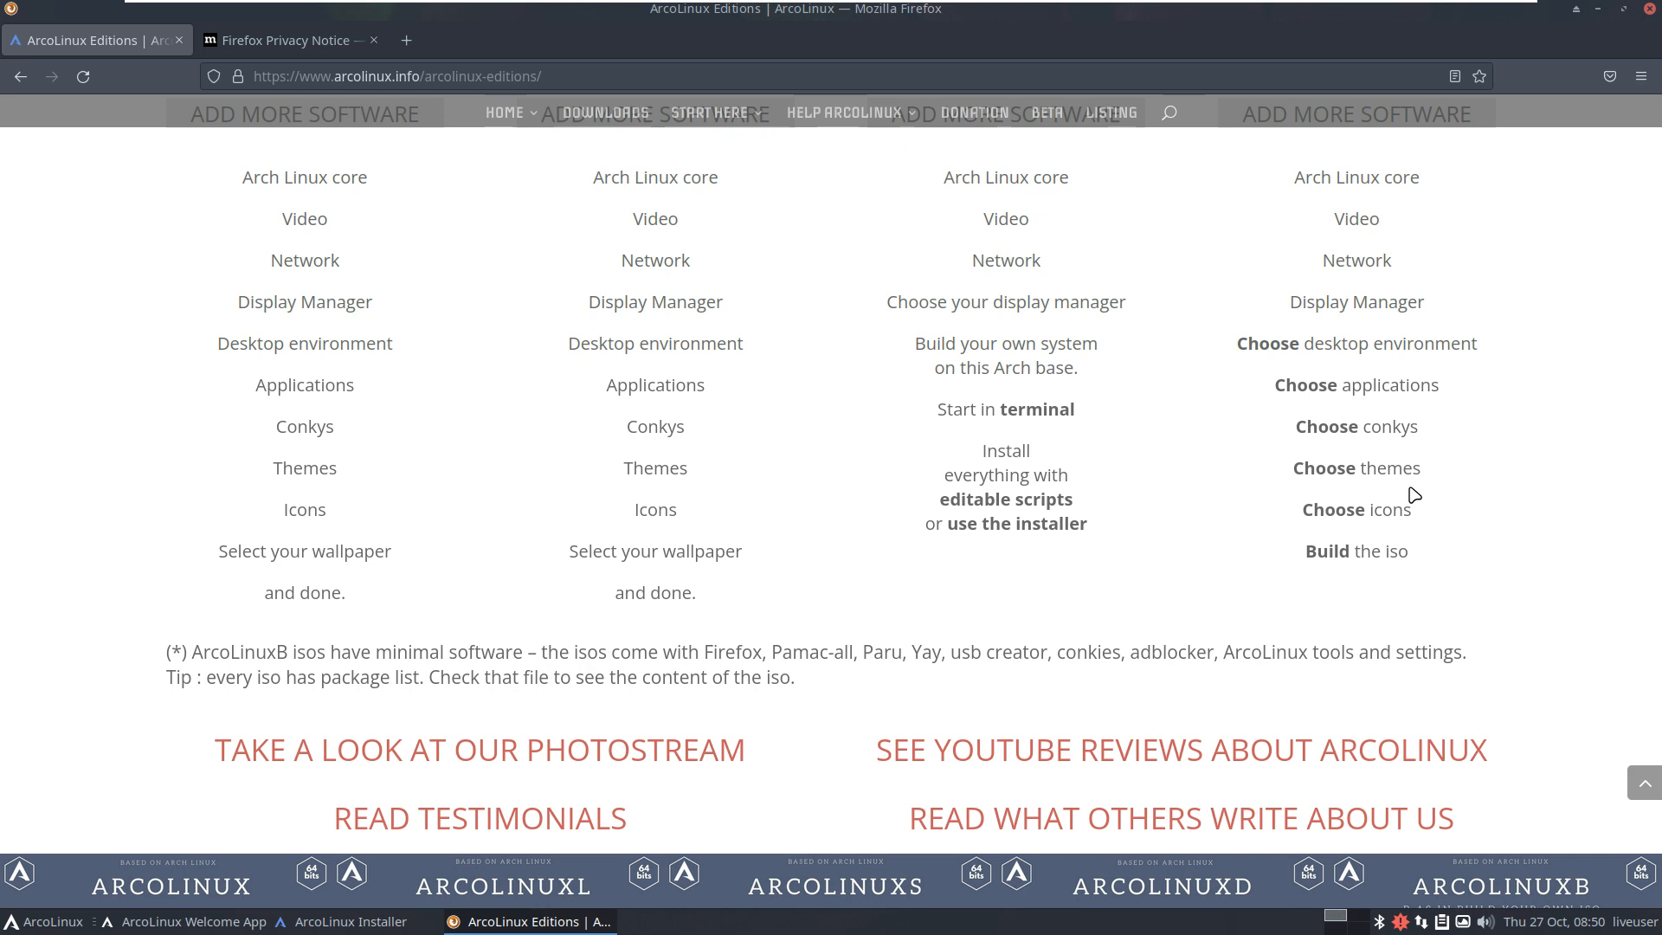
pyautogui.scroll(-2, 1386, 493)
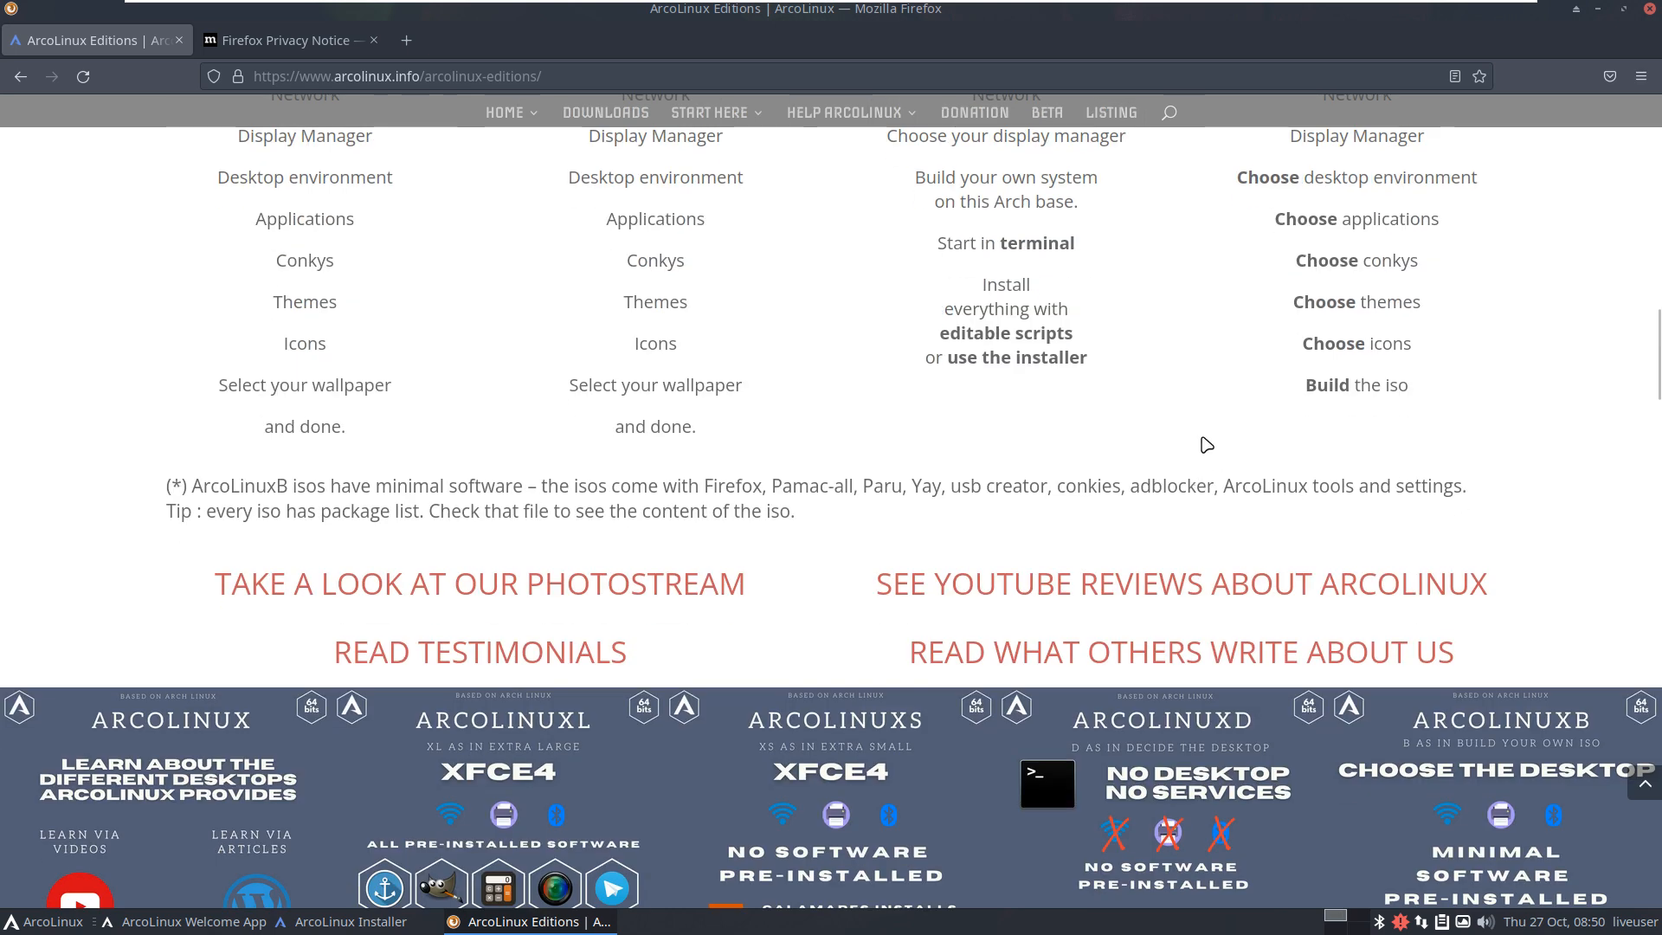
pyautogui.scroll(-8, 1126, 448)
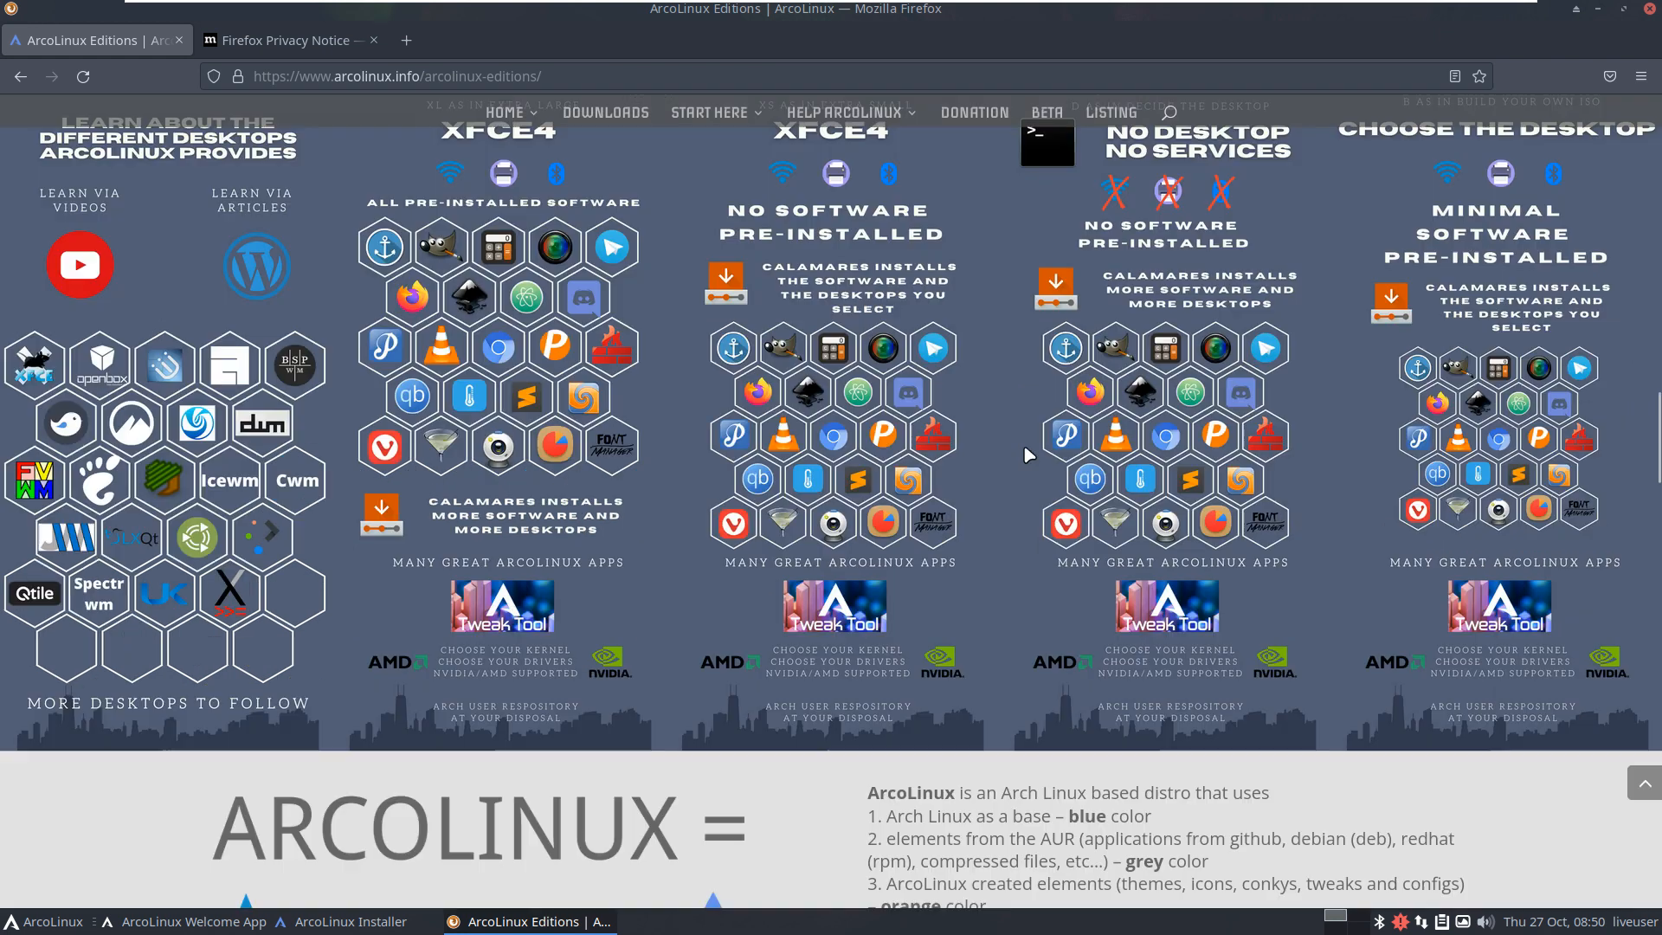
pyautogui.scroll(-2, 1029, 456)
pyautogui.moveTo(734, 117)
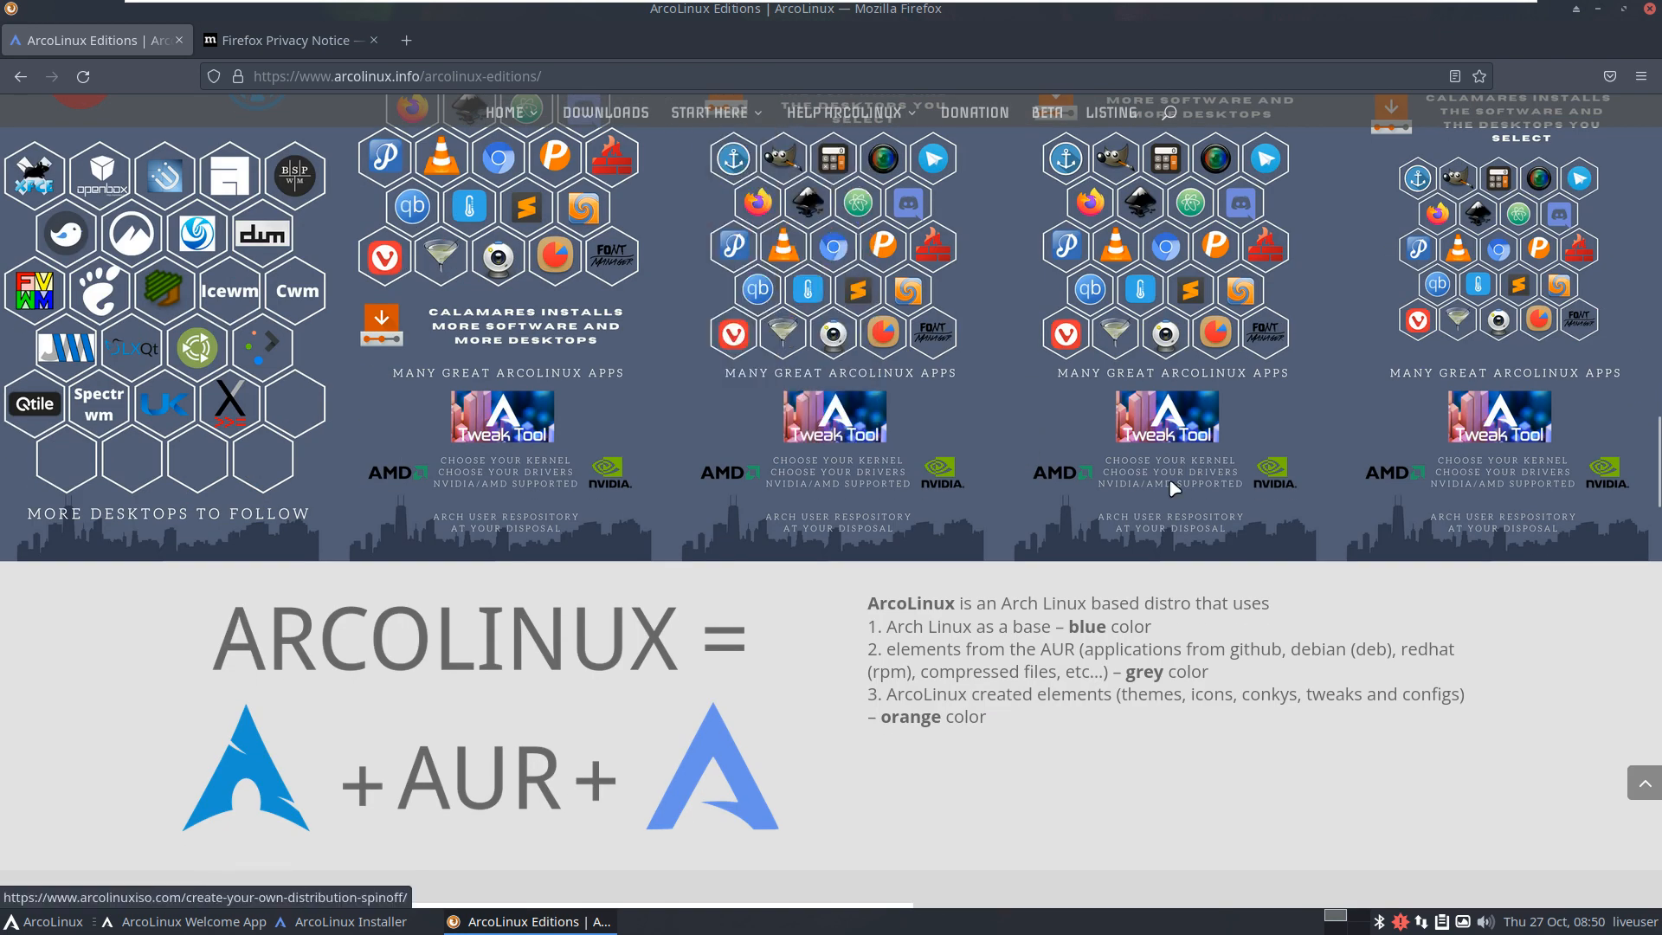
# Step: Close Firefox, finish the installer with Restart now, boot ArcoLinux, and reposition the Welcome App
pyautogui.click(1648, 9)
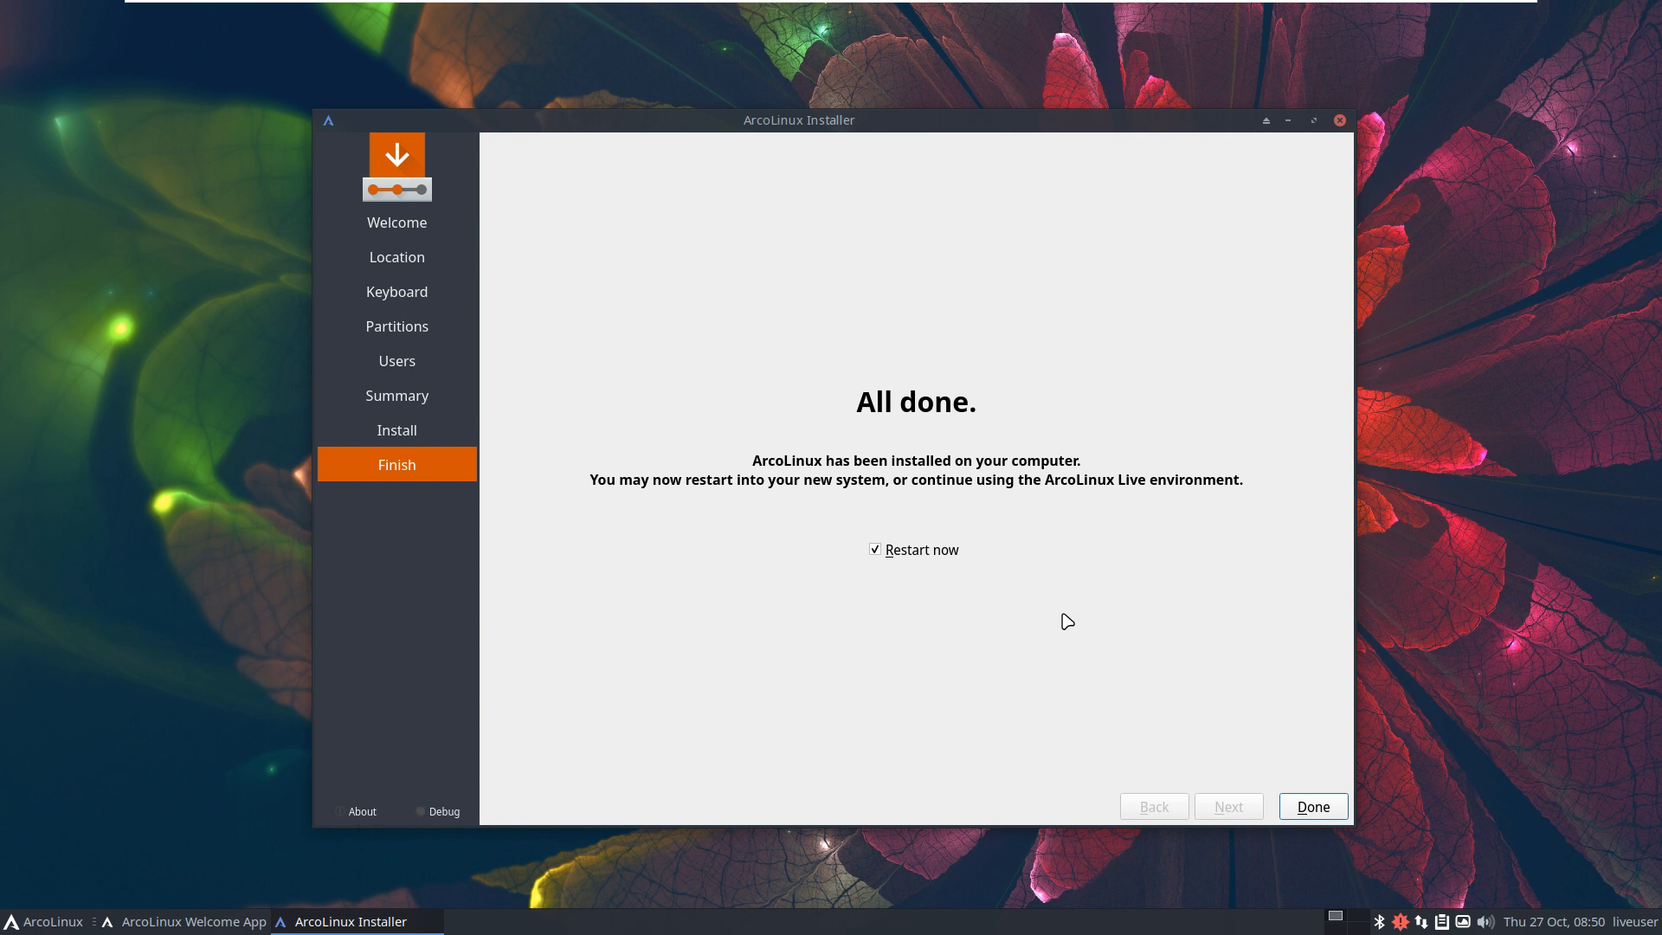
pyautogui.click(1294, 805)
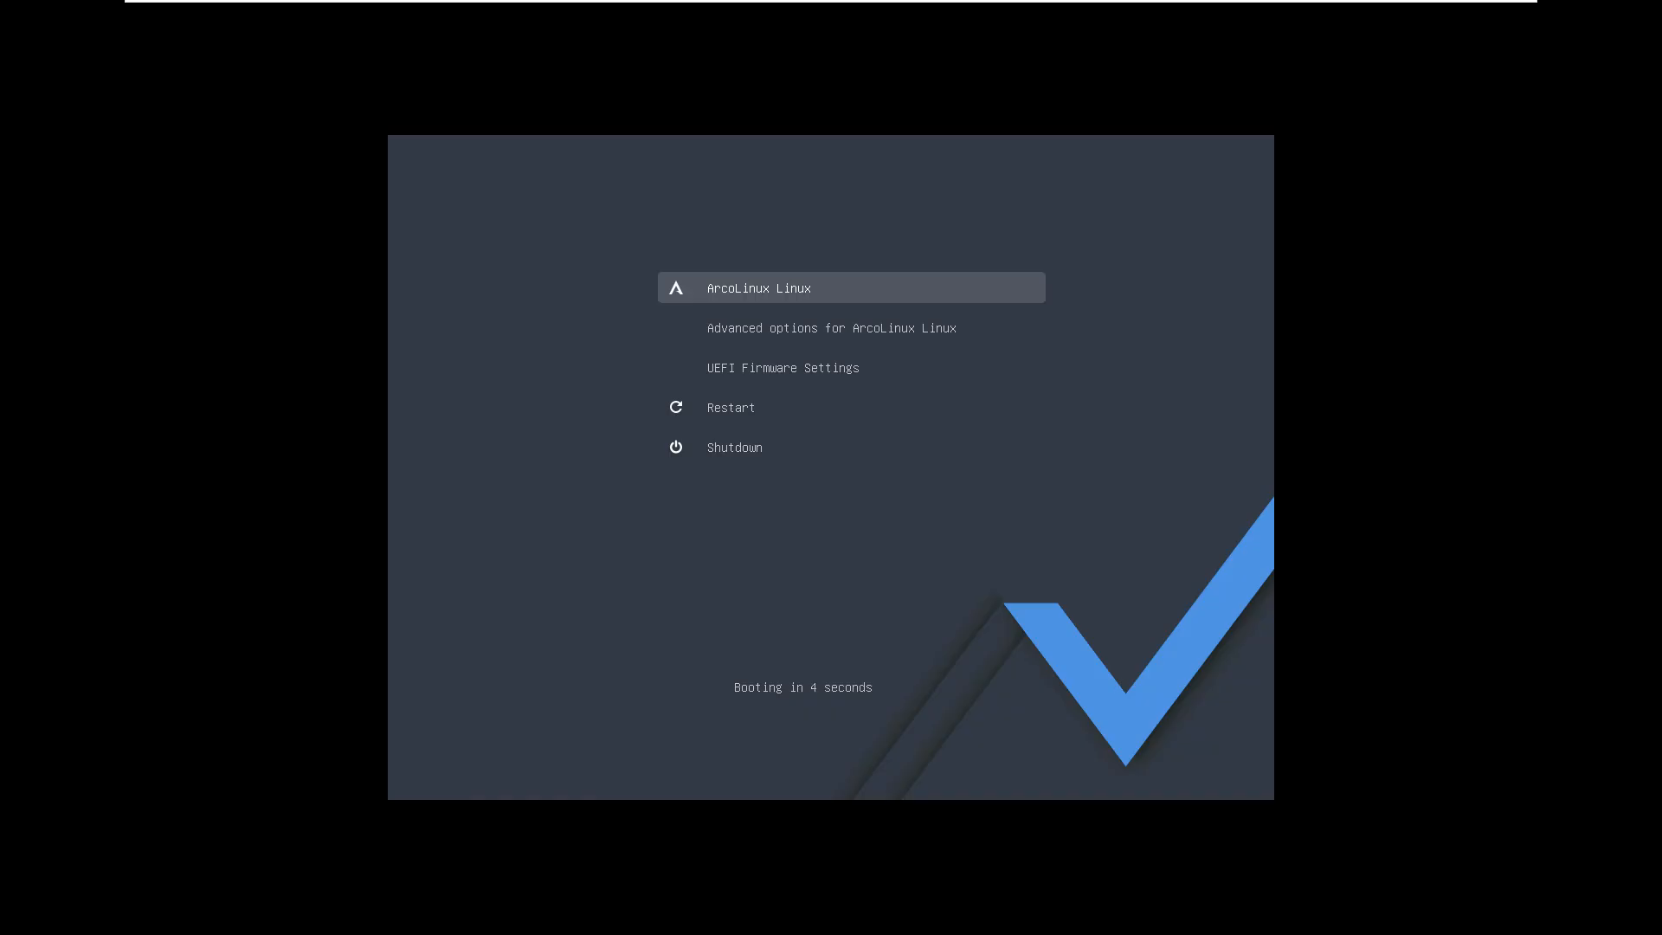
pyautogui.press('Return')
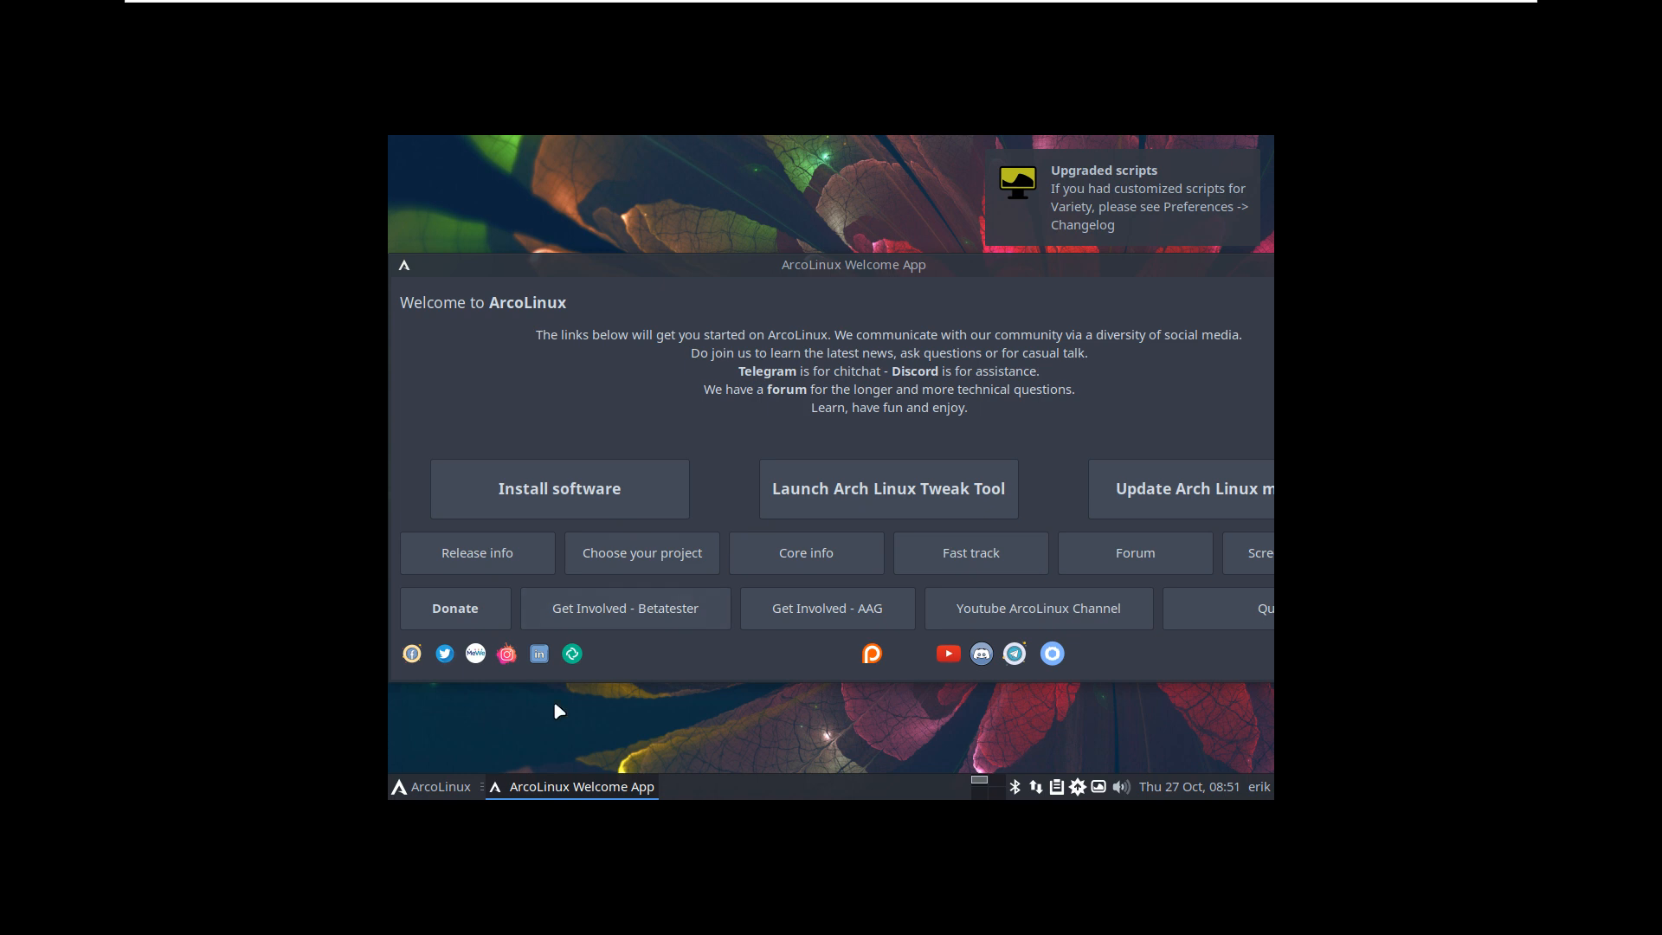
pyautogui.click(1247, 554)
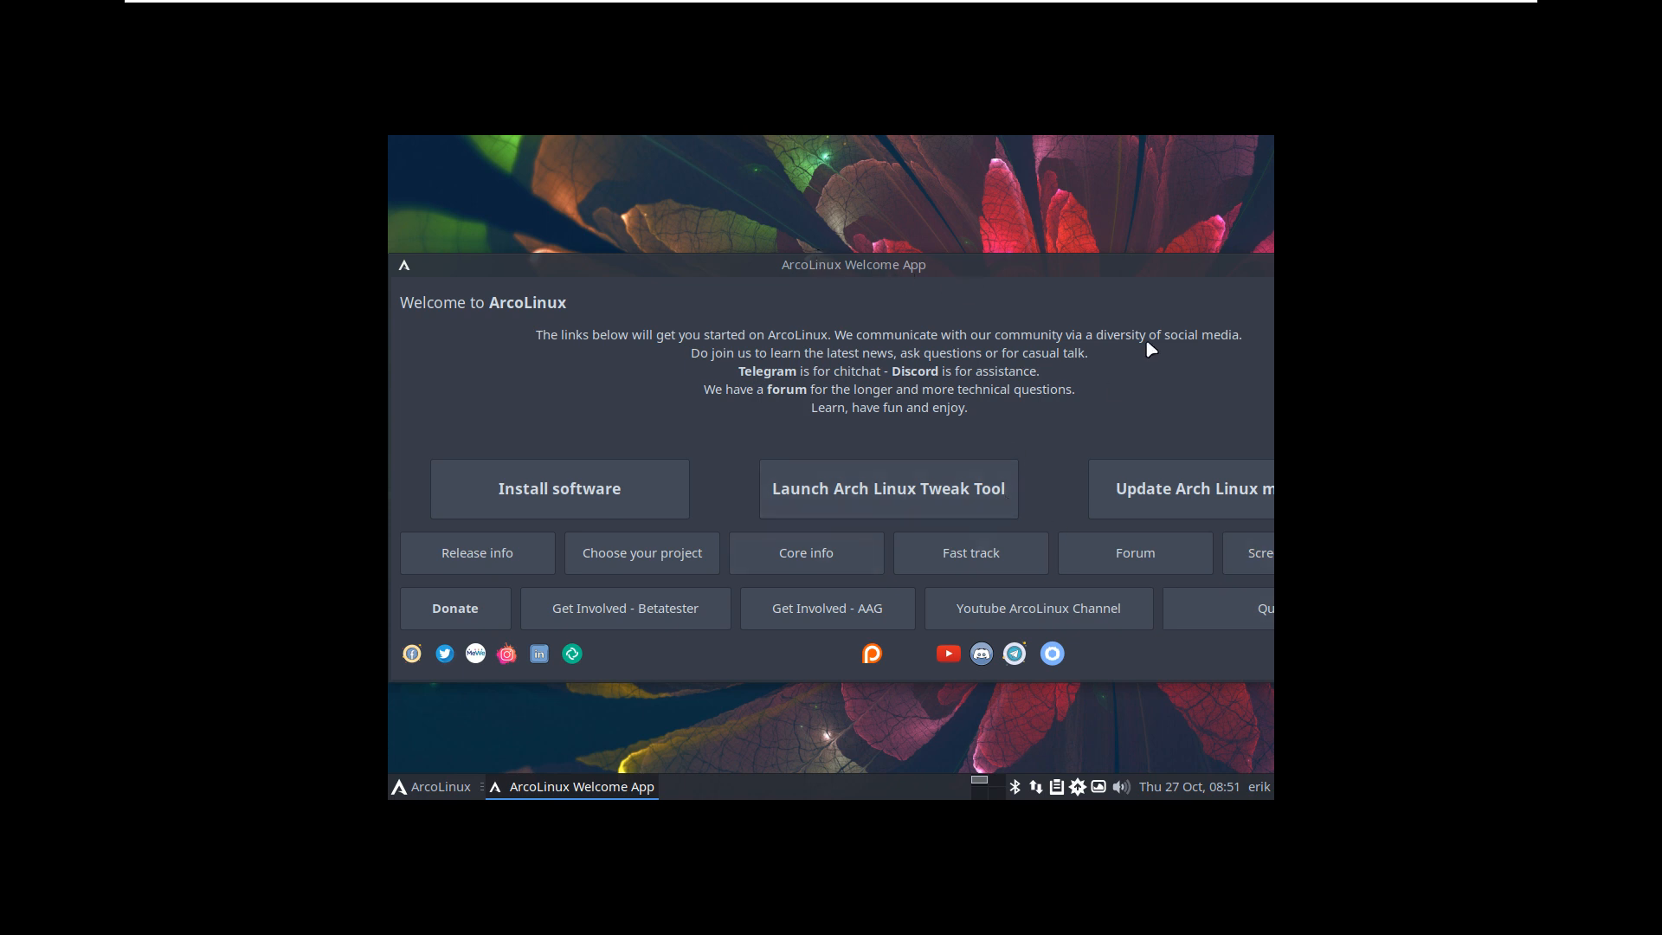
pyautogui.moveTo(1171, 286); pyautogui.dragTo(988, 273)
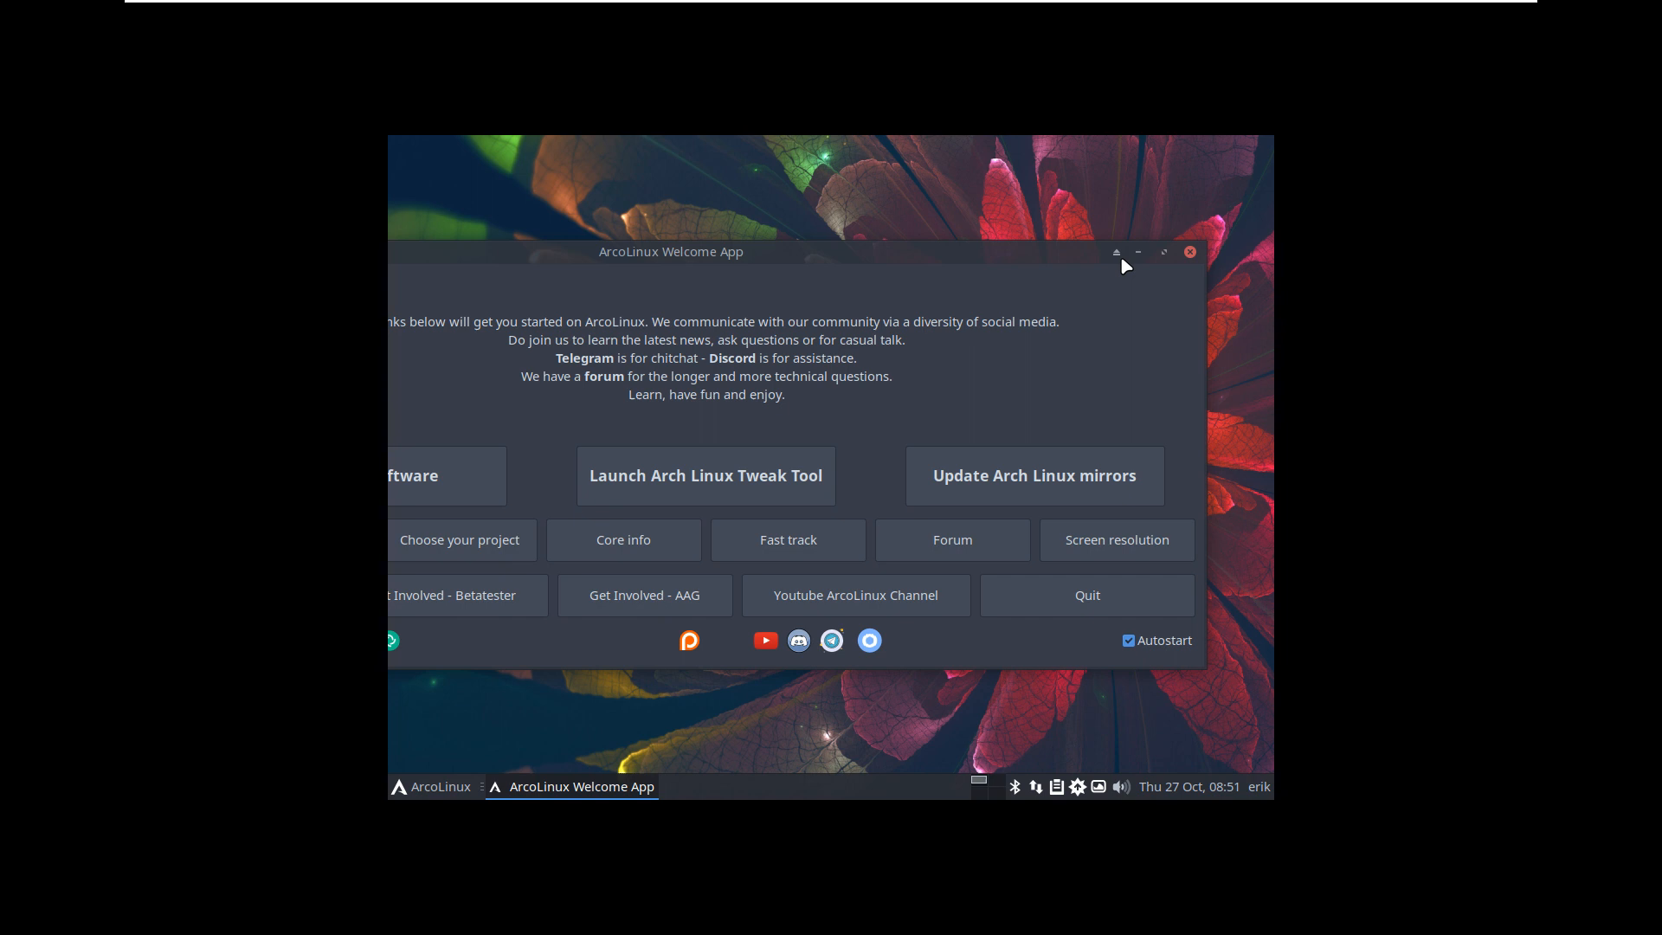
# Step: Close the Welcome App and run update in Alacritty, authorising with the password and confirming
pyautogui.click(1191, 252)
pyautogui.hotkey('ctrl', 'alt', 'Return')
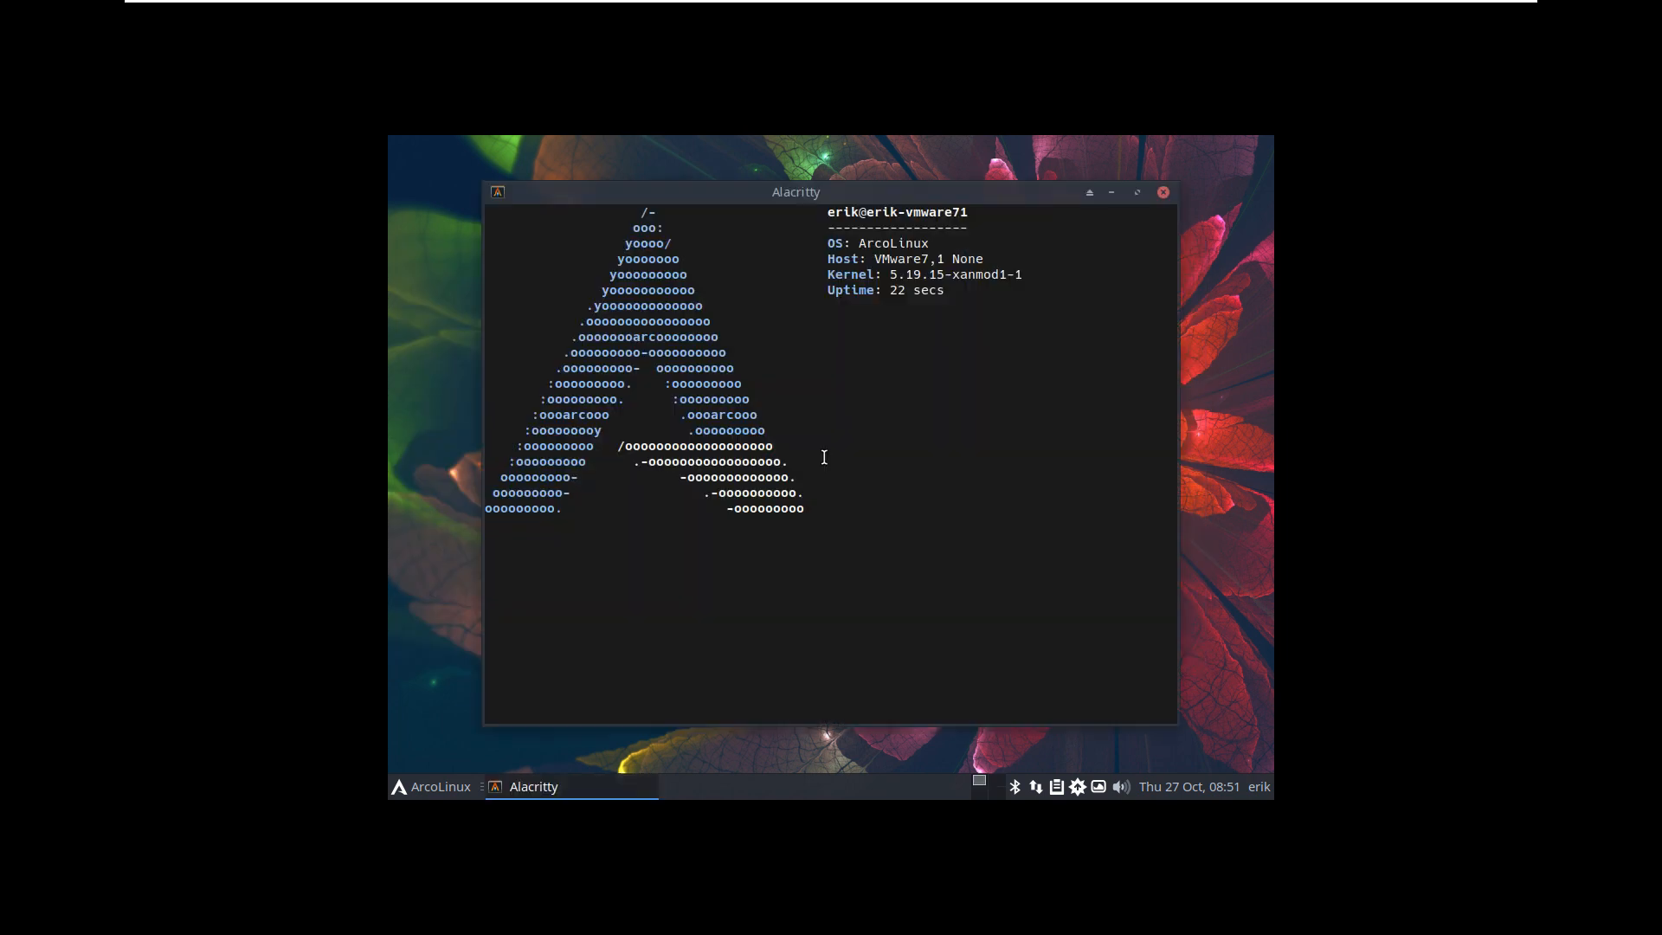
pyautogui.write('update')
pyautogui.press('Return')
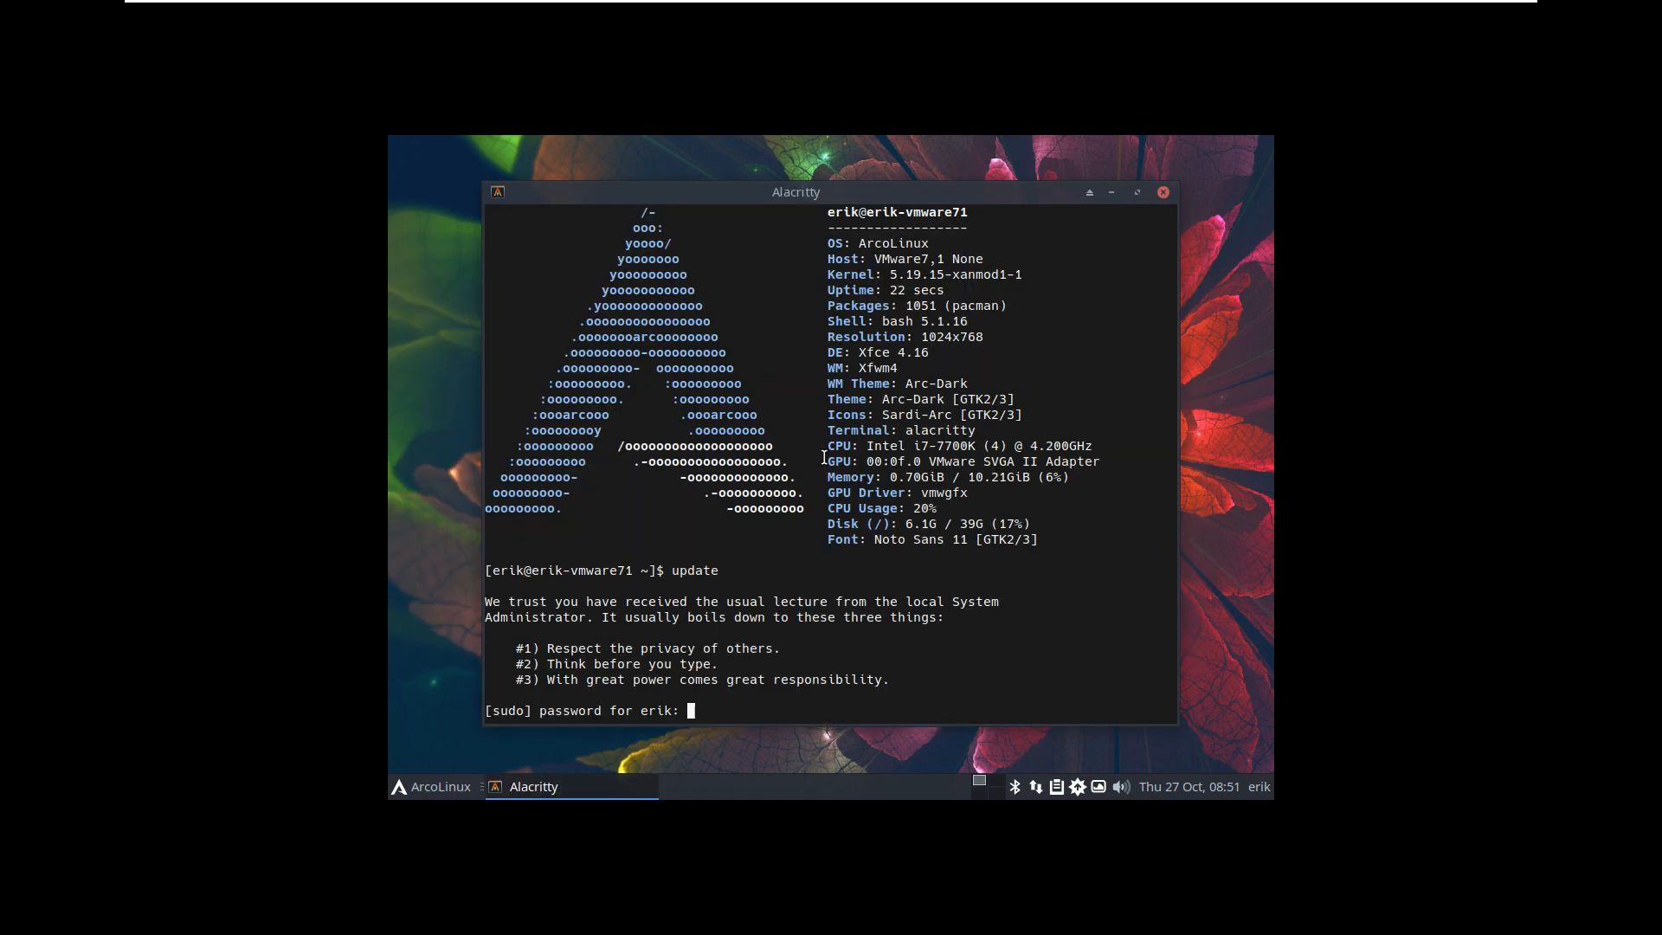
pyautogui.press('Return')
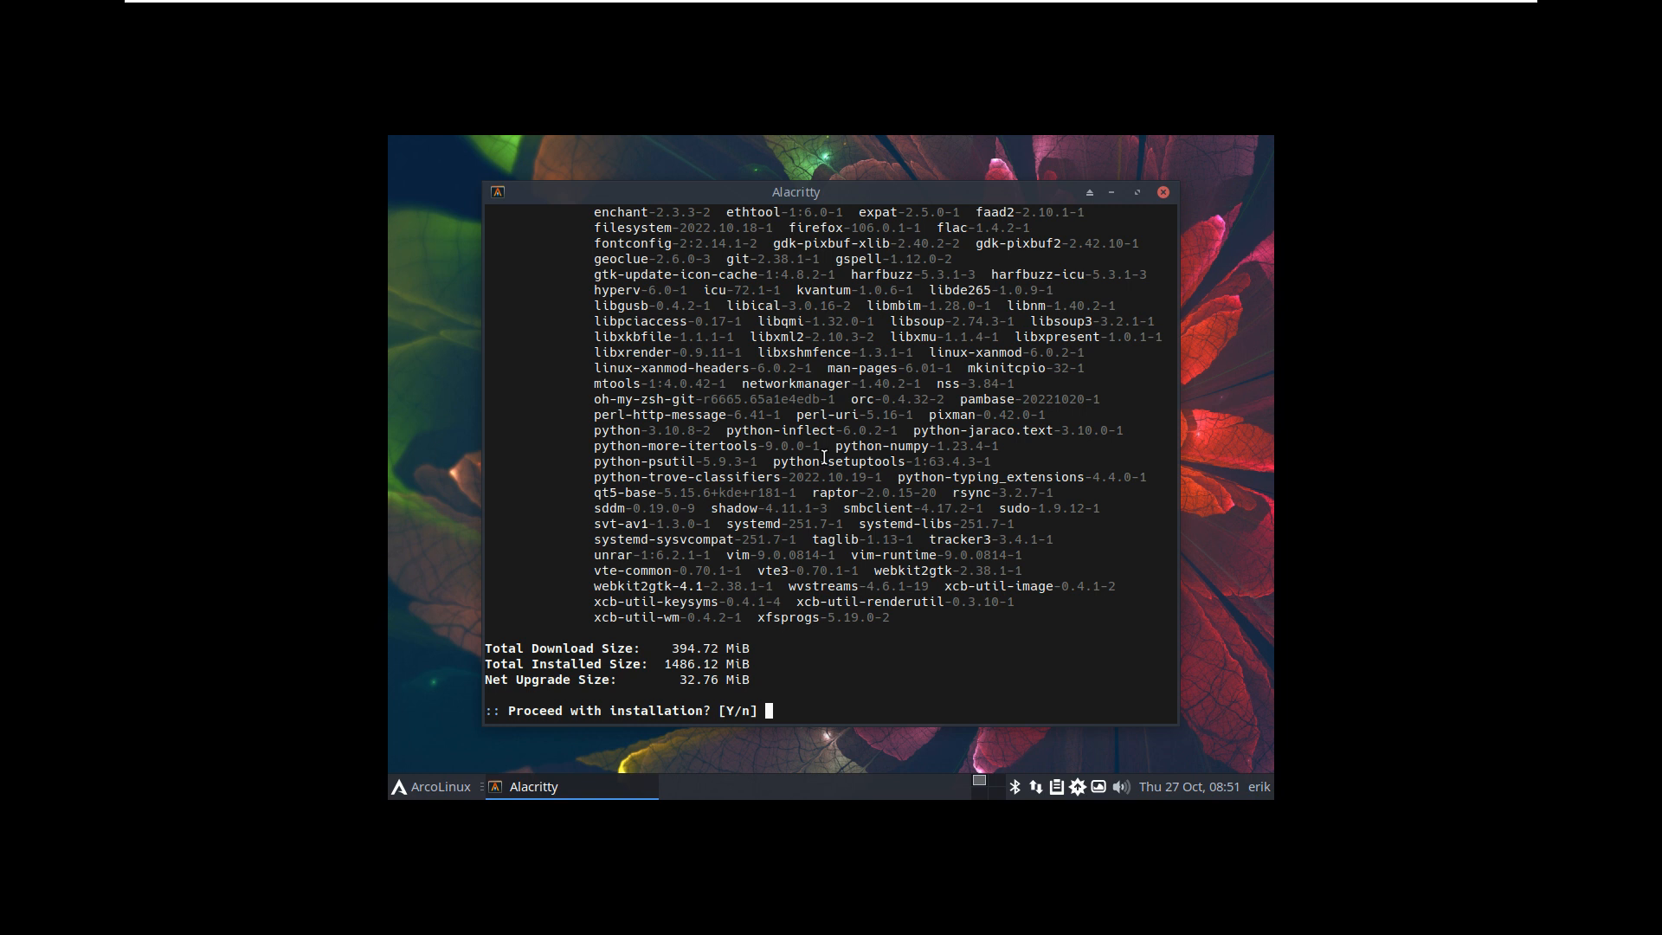
pyautogui.press('Return')
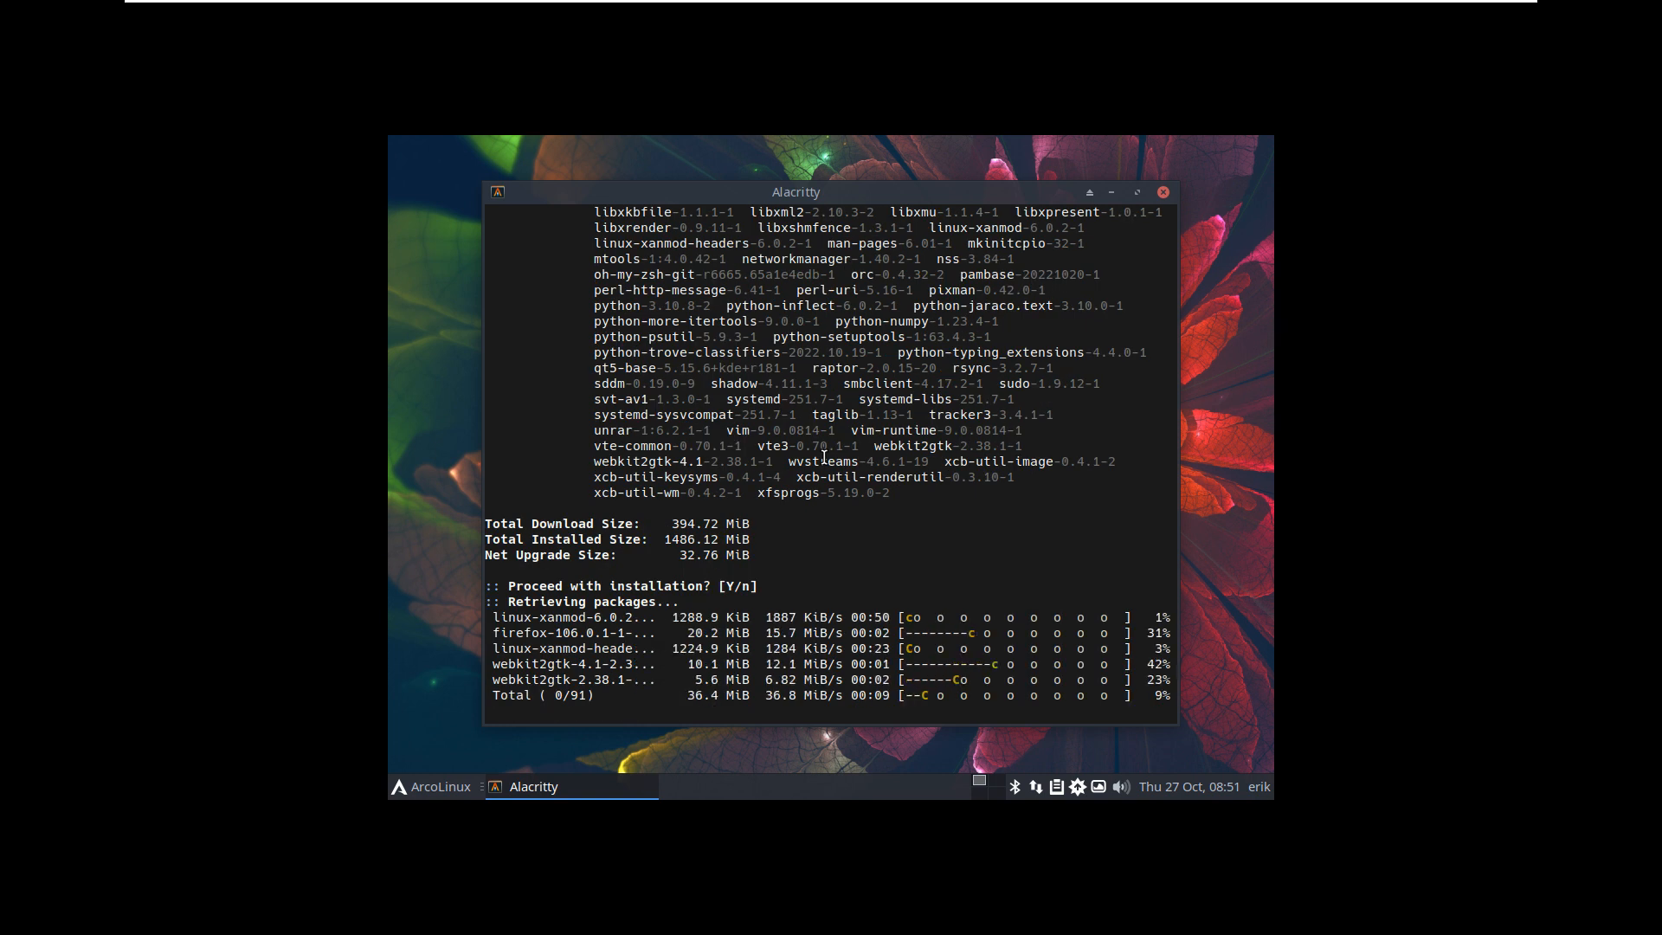
# Step: Inspect the 91-package list, marking arcolinux-welcome-app-git and its version, then close the terminal
pyautogui.scroll(7, 827, 390)
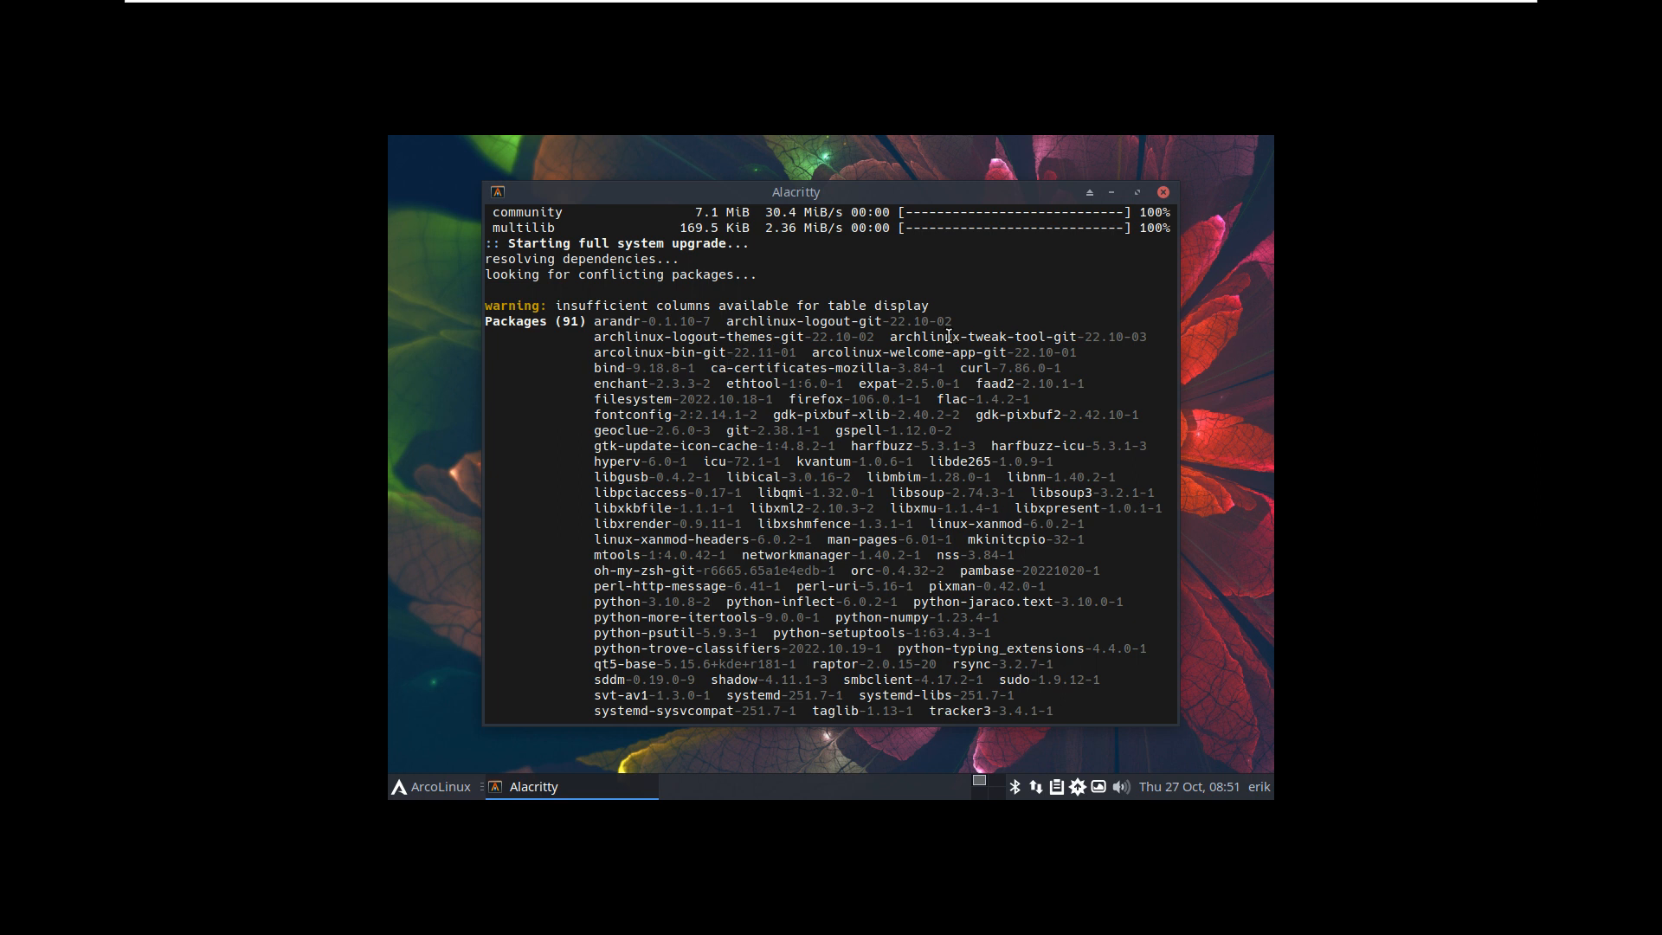
pyautogui.moveTo(812, 352); pyautogui.dragTo(1008, 353)
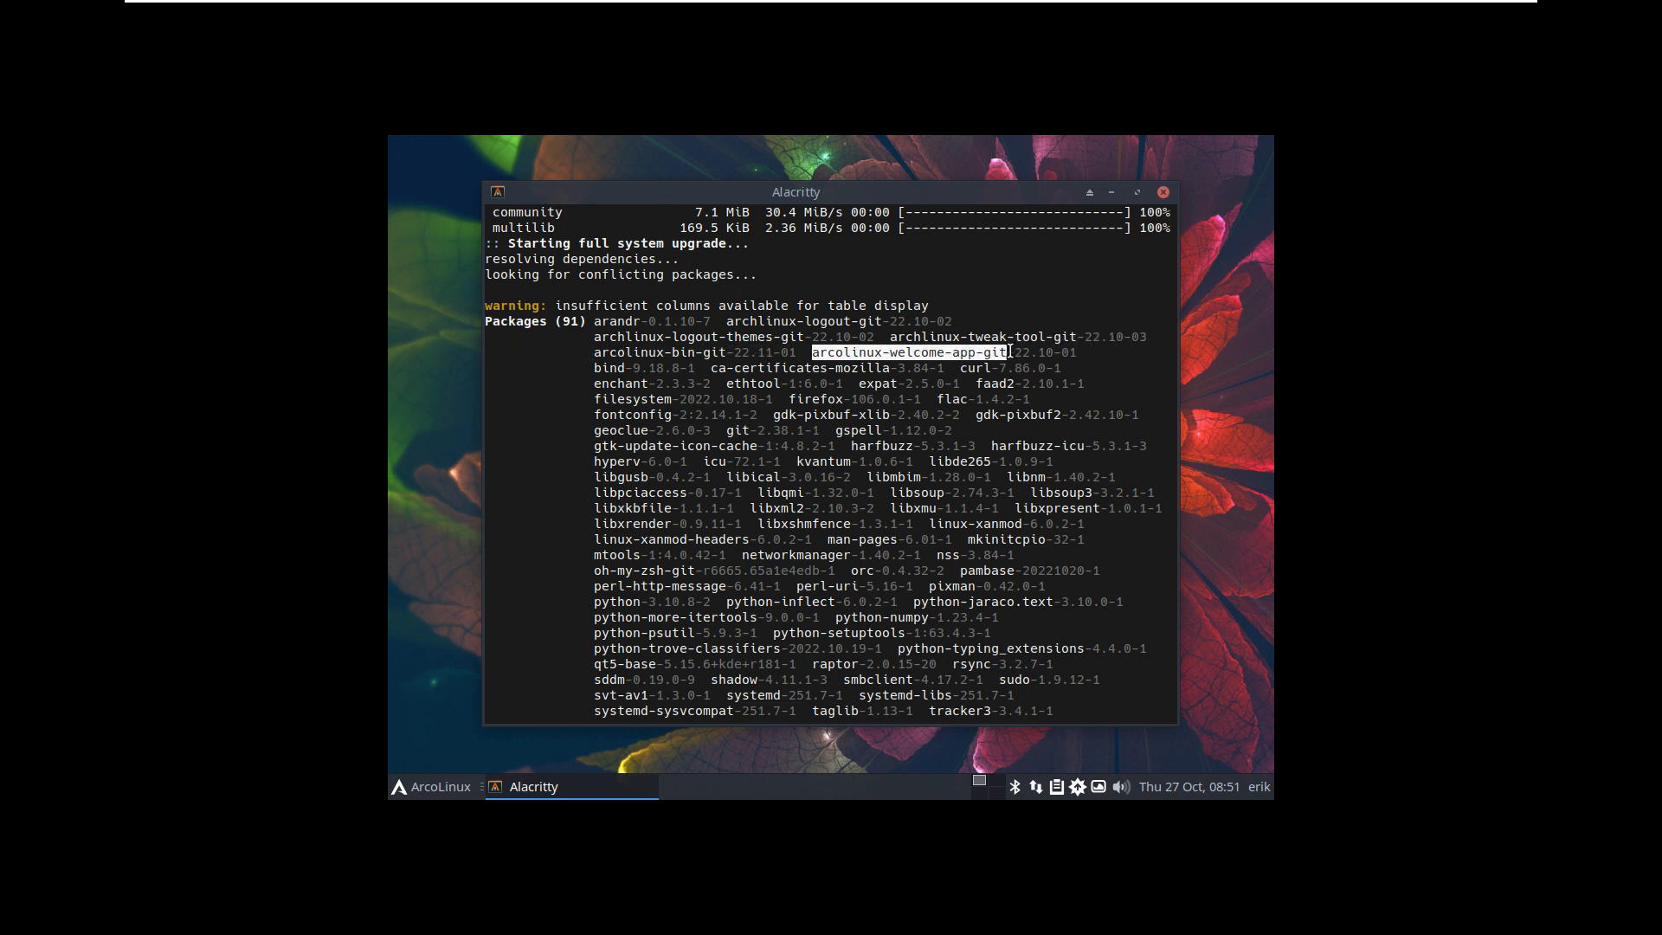
pyautogui.click(1009, 353)
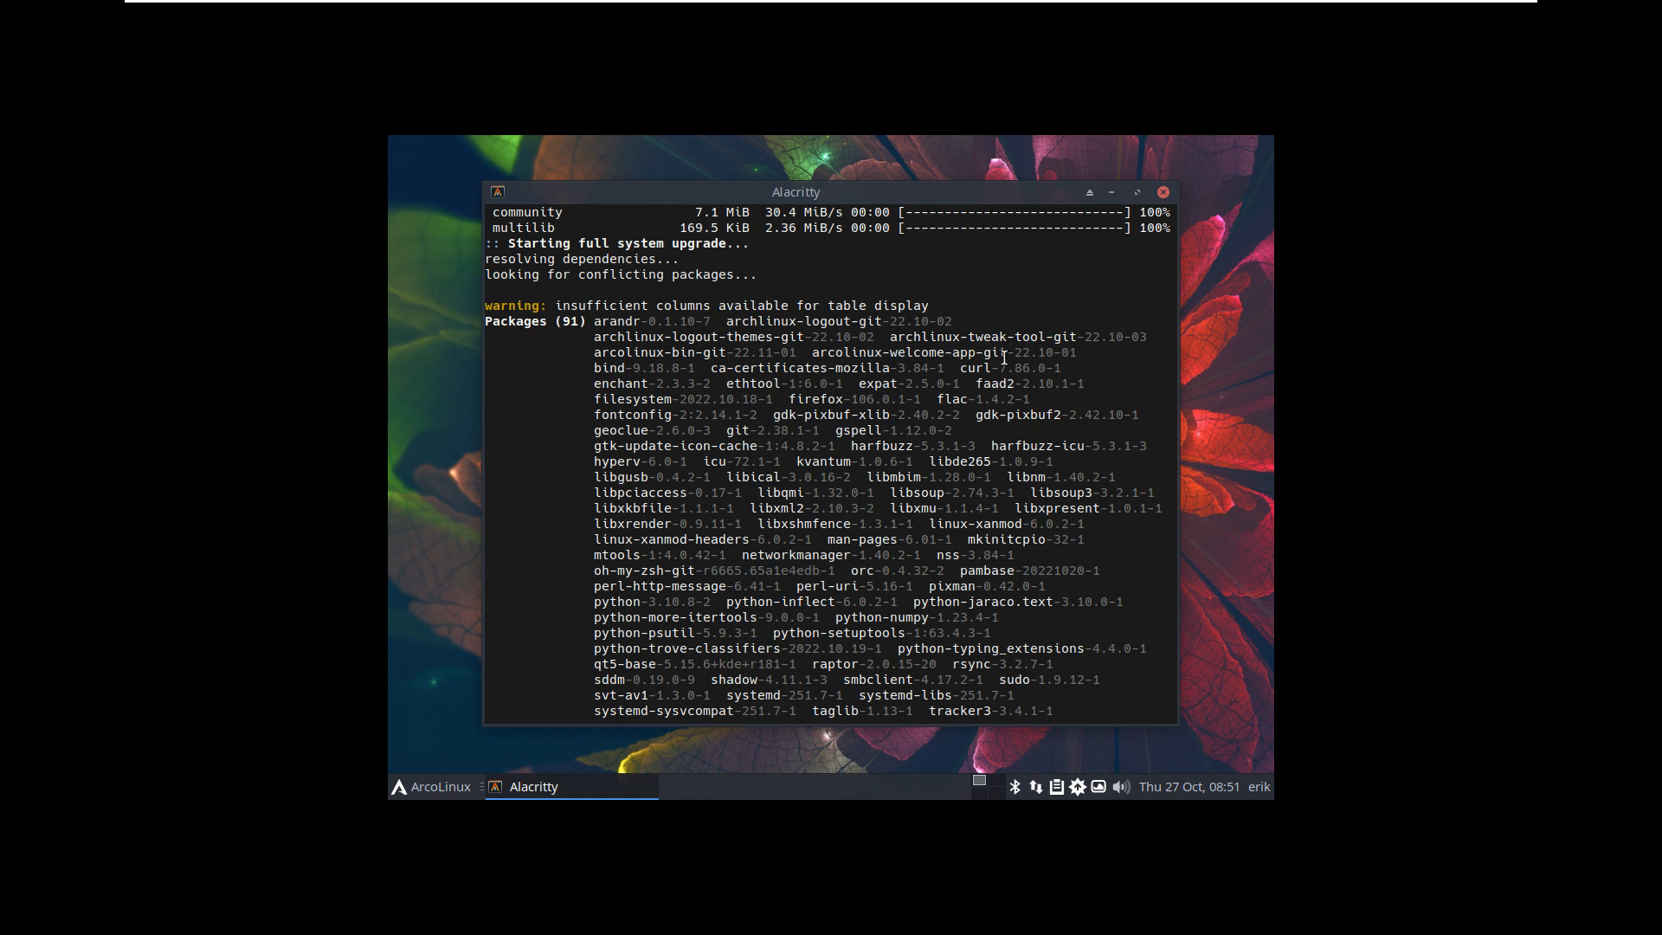
pyautogui.moveTo(1020, 356); pyautogui.dragTo(1075, 355)
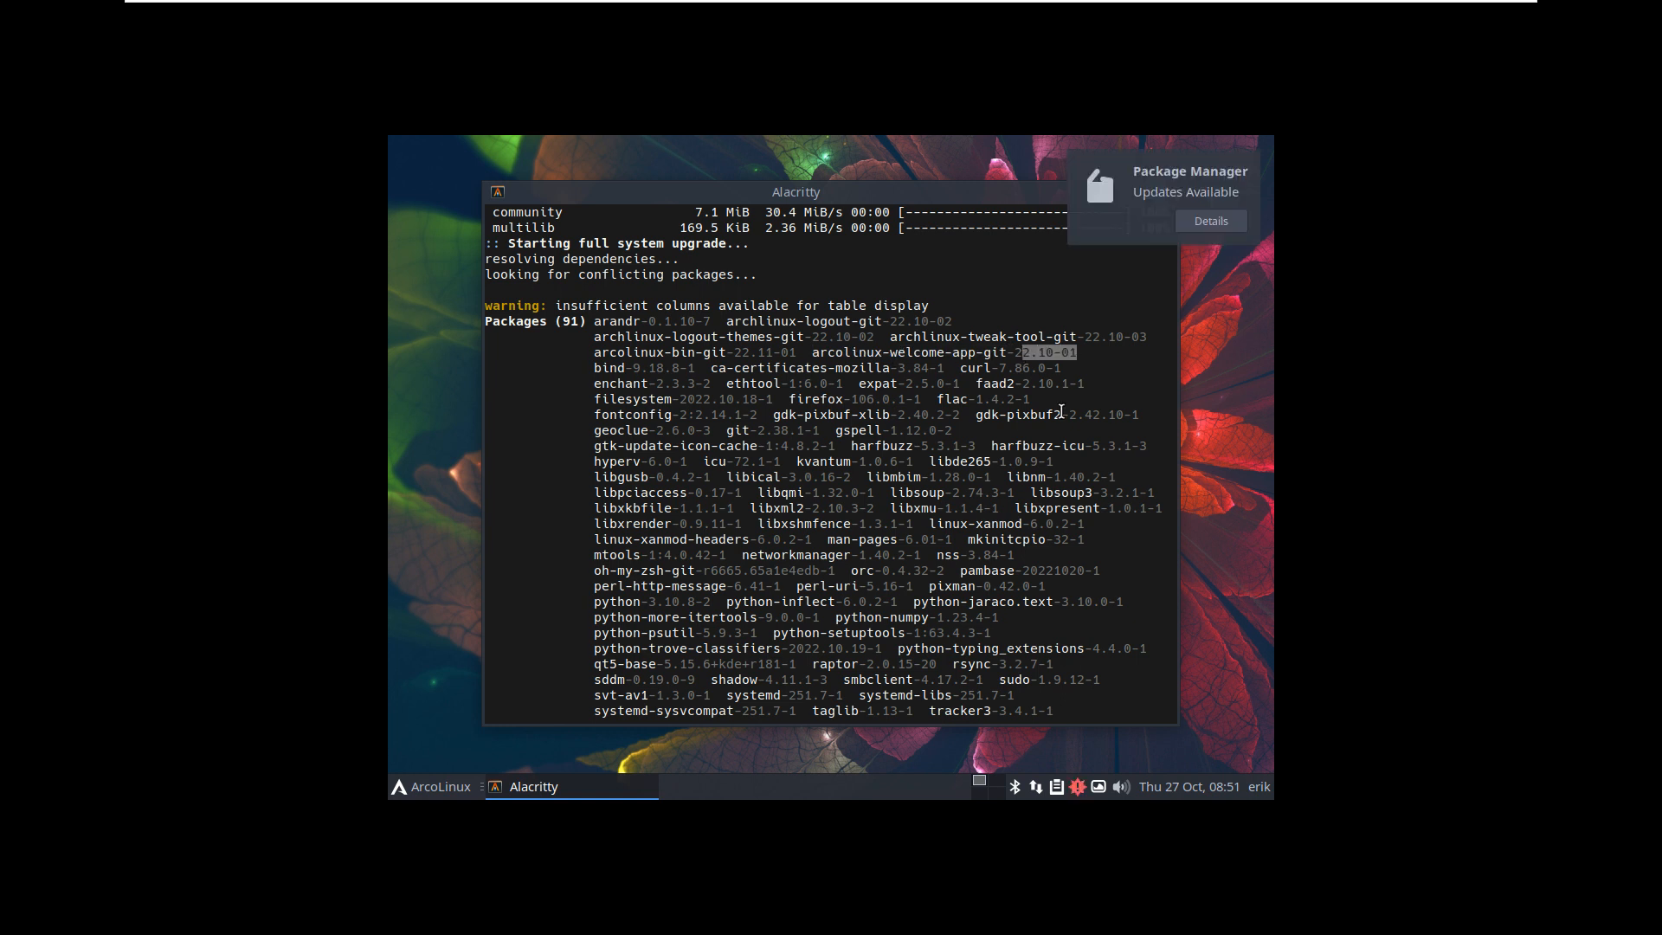
pyautogui.click(940, 352)
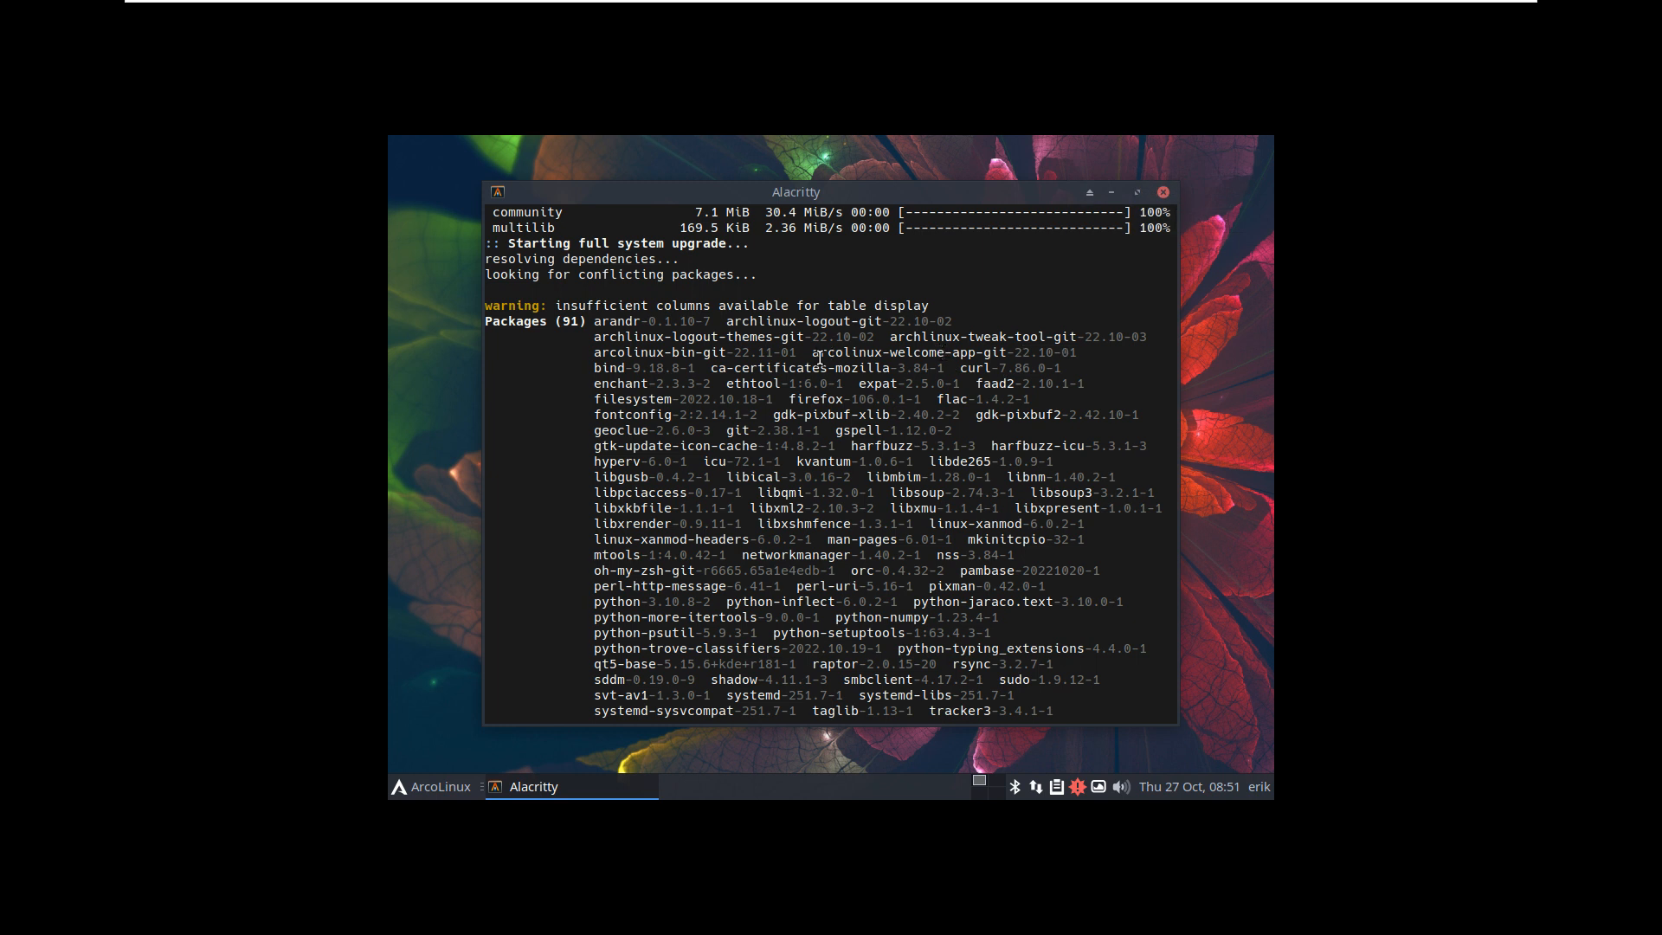
pyautogui.moveTo(812, 355); pyautogui.dragTo(1007, 355)
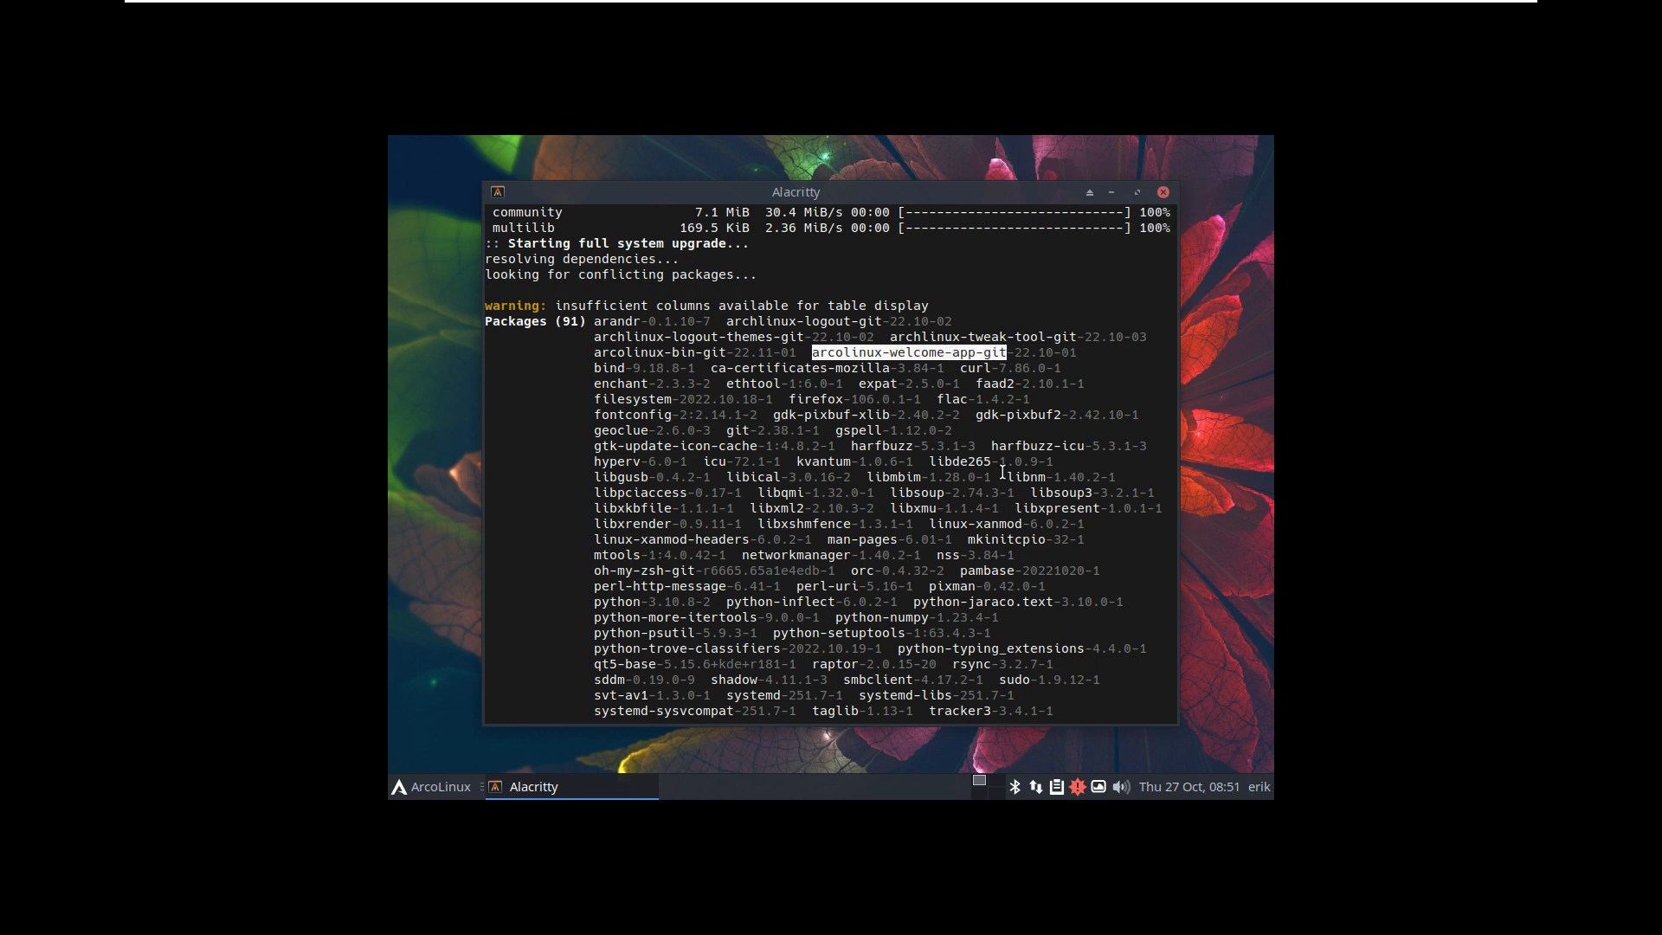
pyautogui.click(1163, 192)
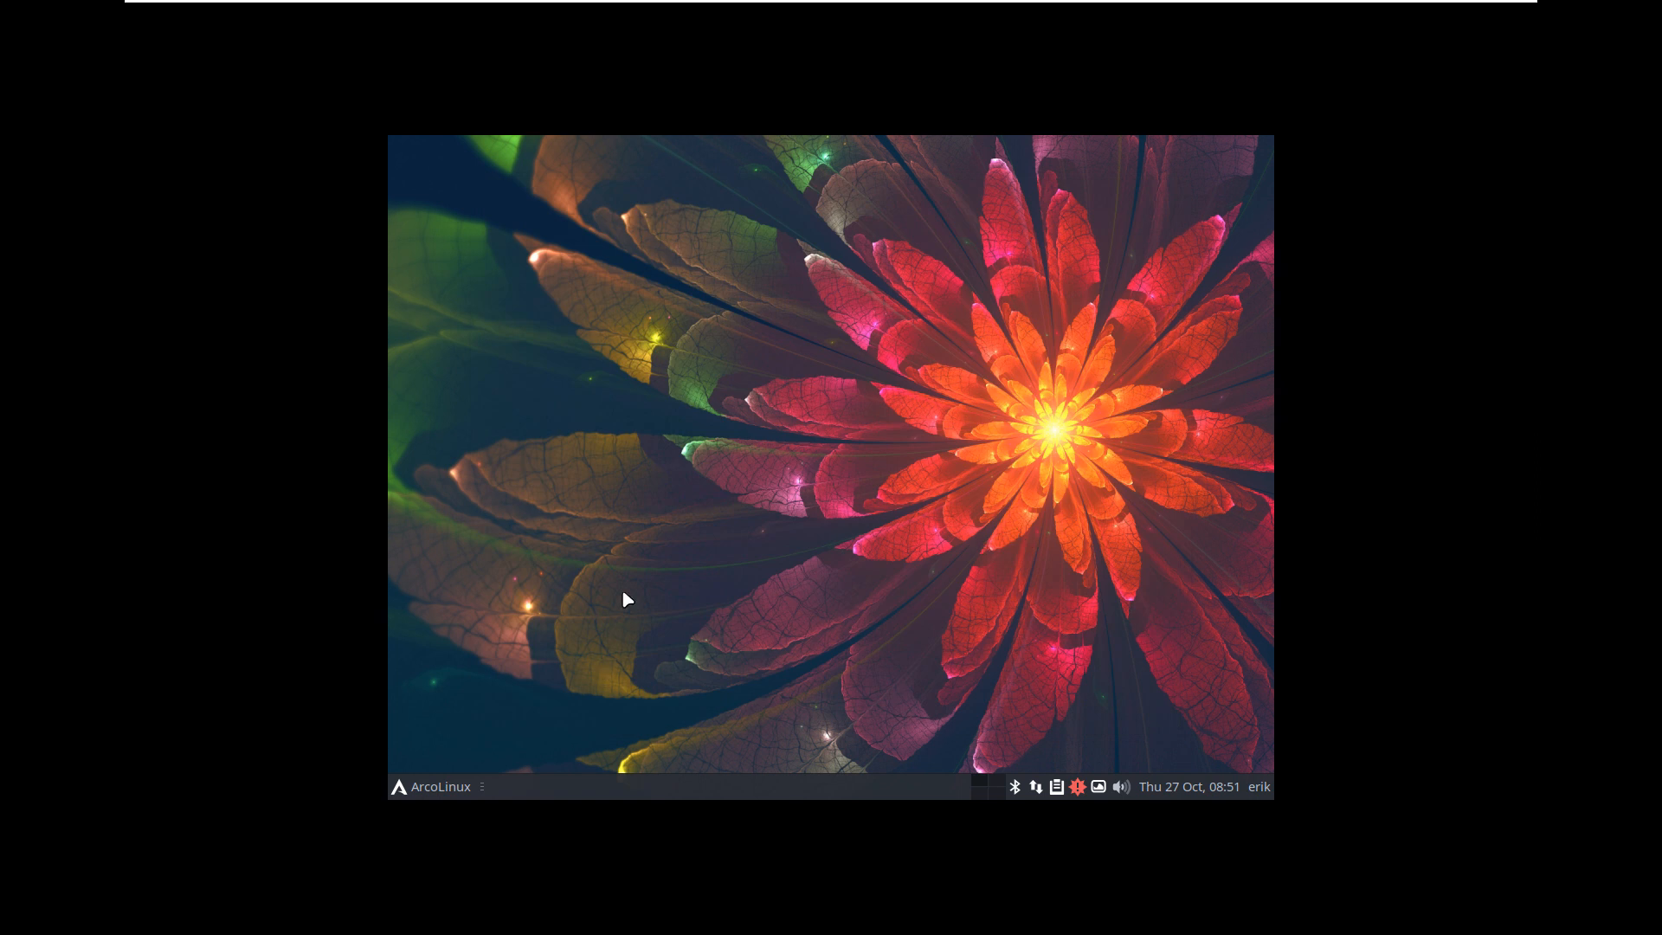
# Step: Open the screen layout editor from the Welcome App, make it taller, then launch Settings Manager
pyautogui.hotkey('ctrl', 'alt', 'w')
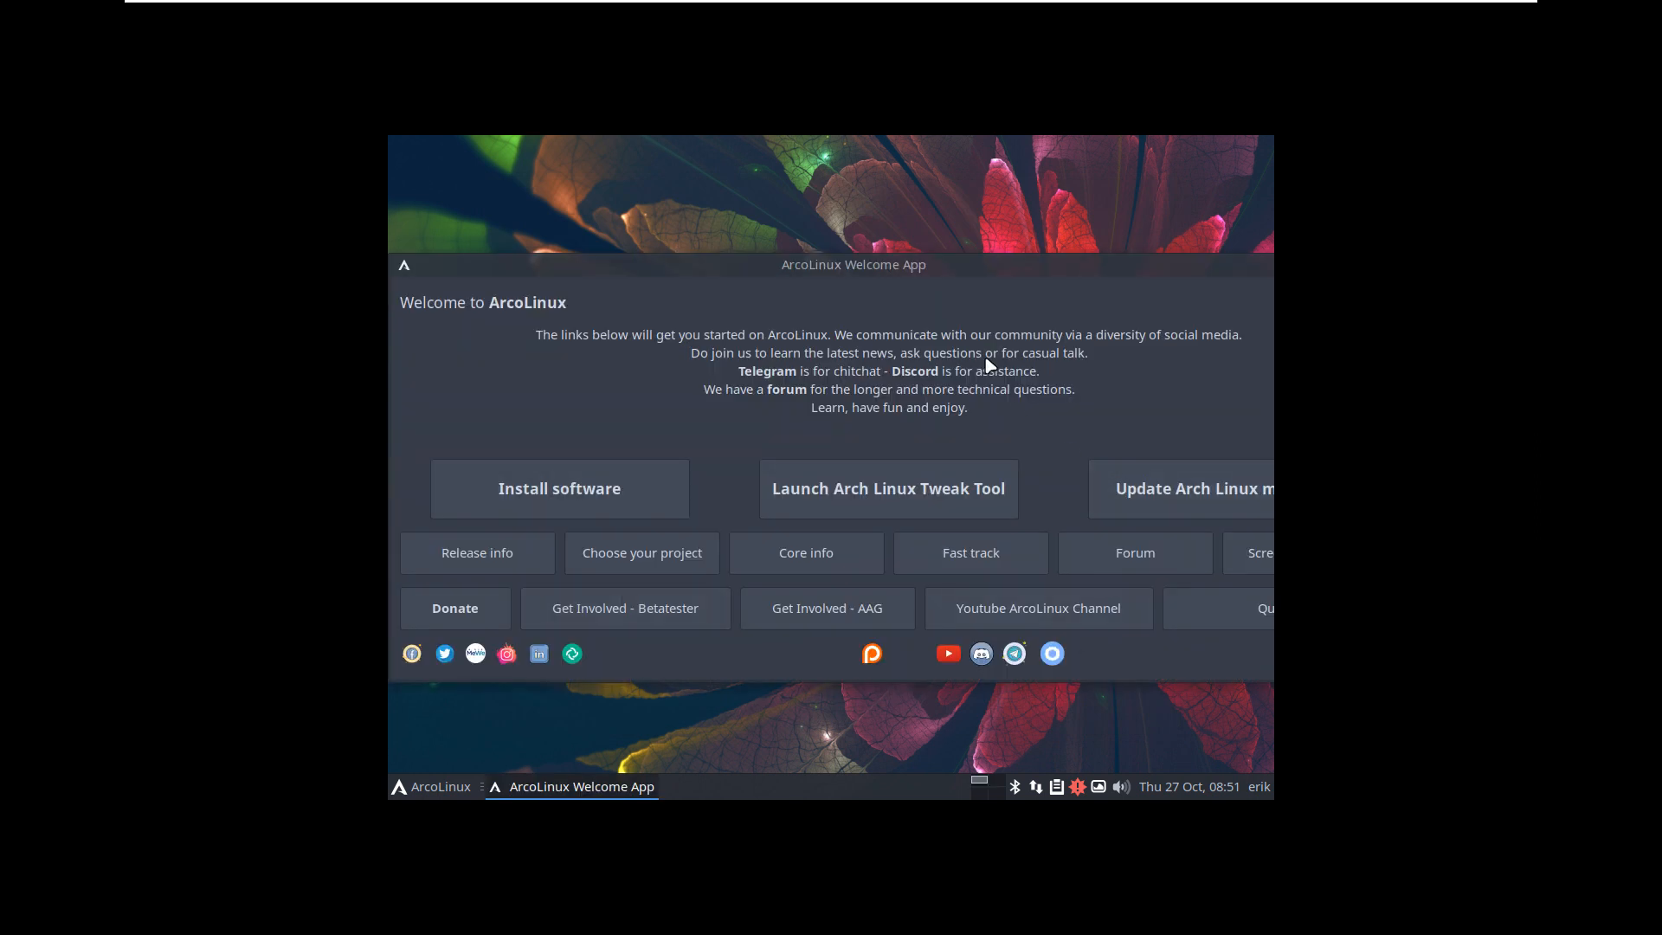
pyautogui.moveTo(935, 268); pyautogui.dragTo(747, 255)
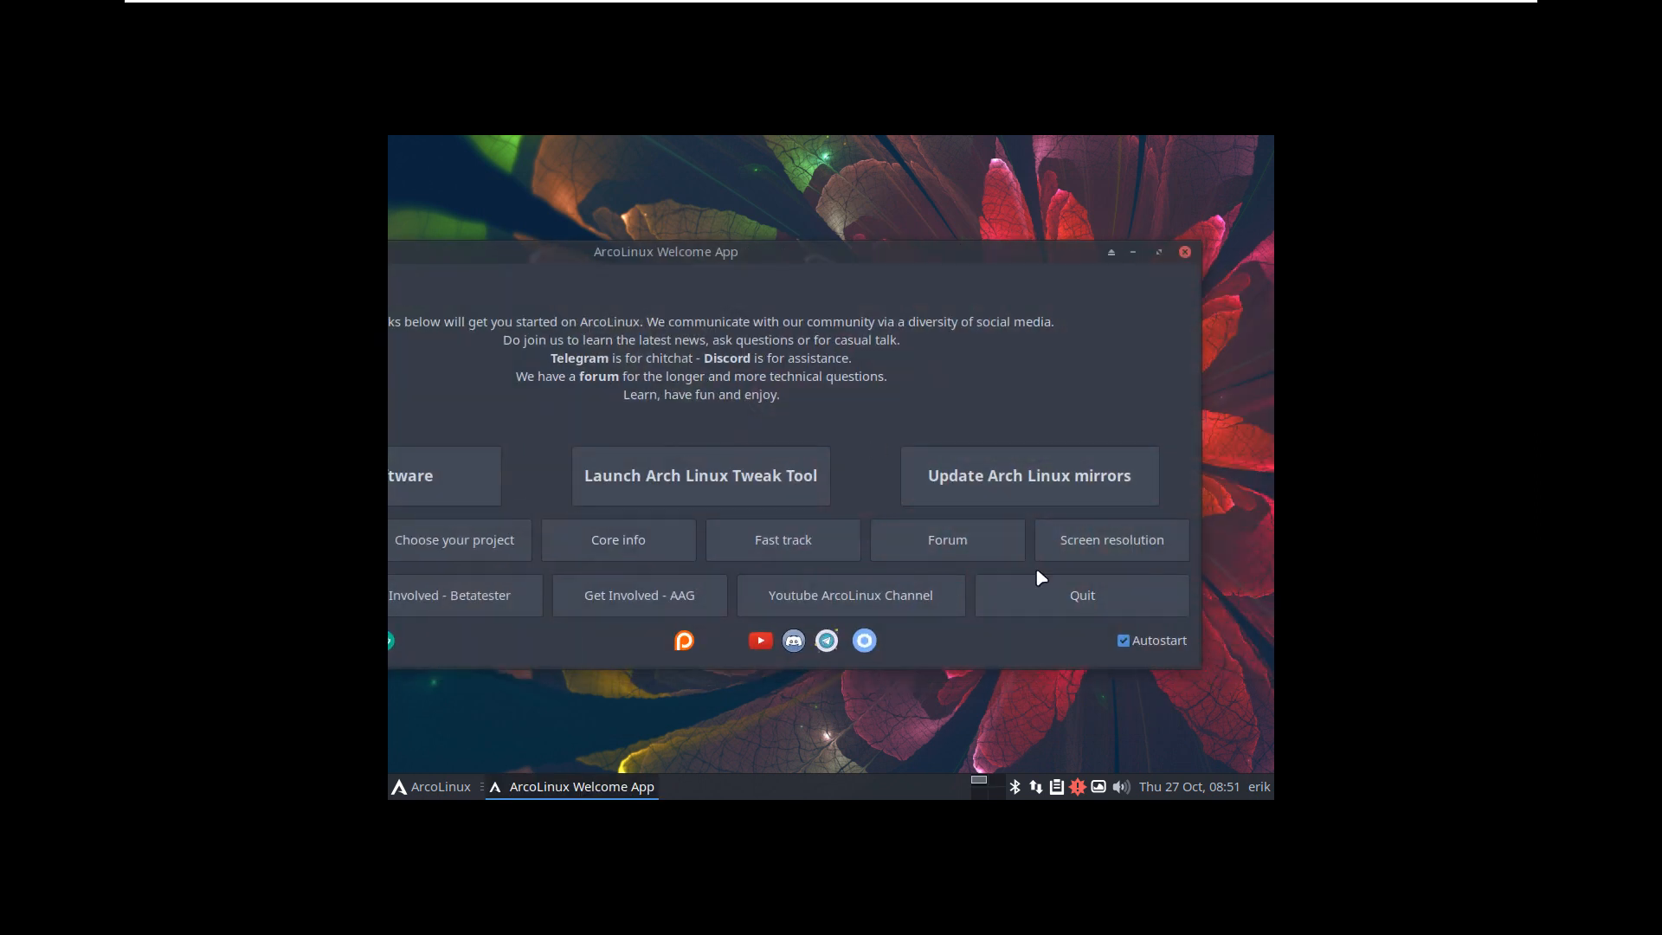
pyautogui.click(1122, 541)
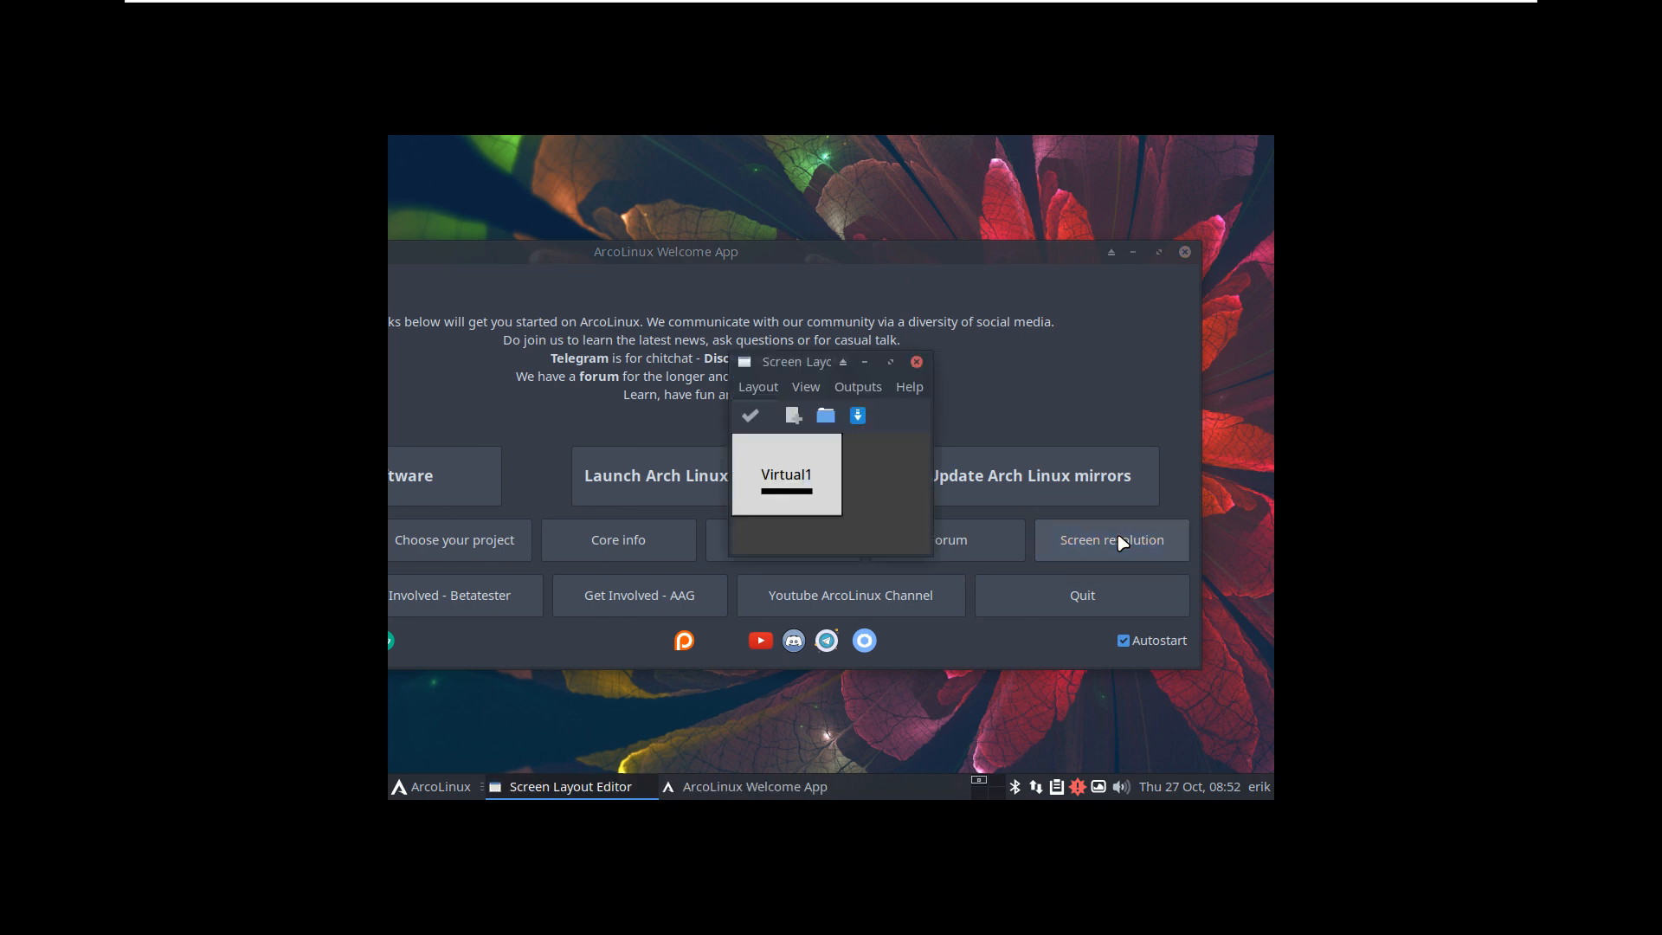
pyautogui.moveTo(779, 362); pyautogui.dragTo(698, 285)
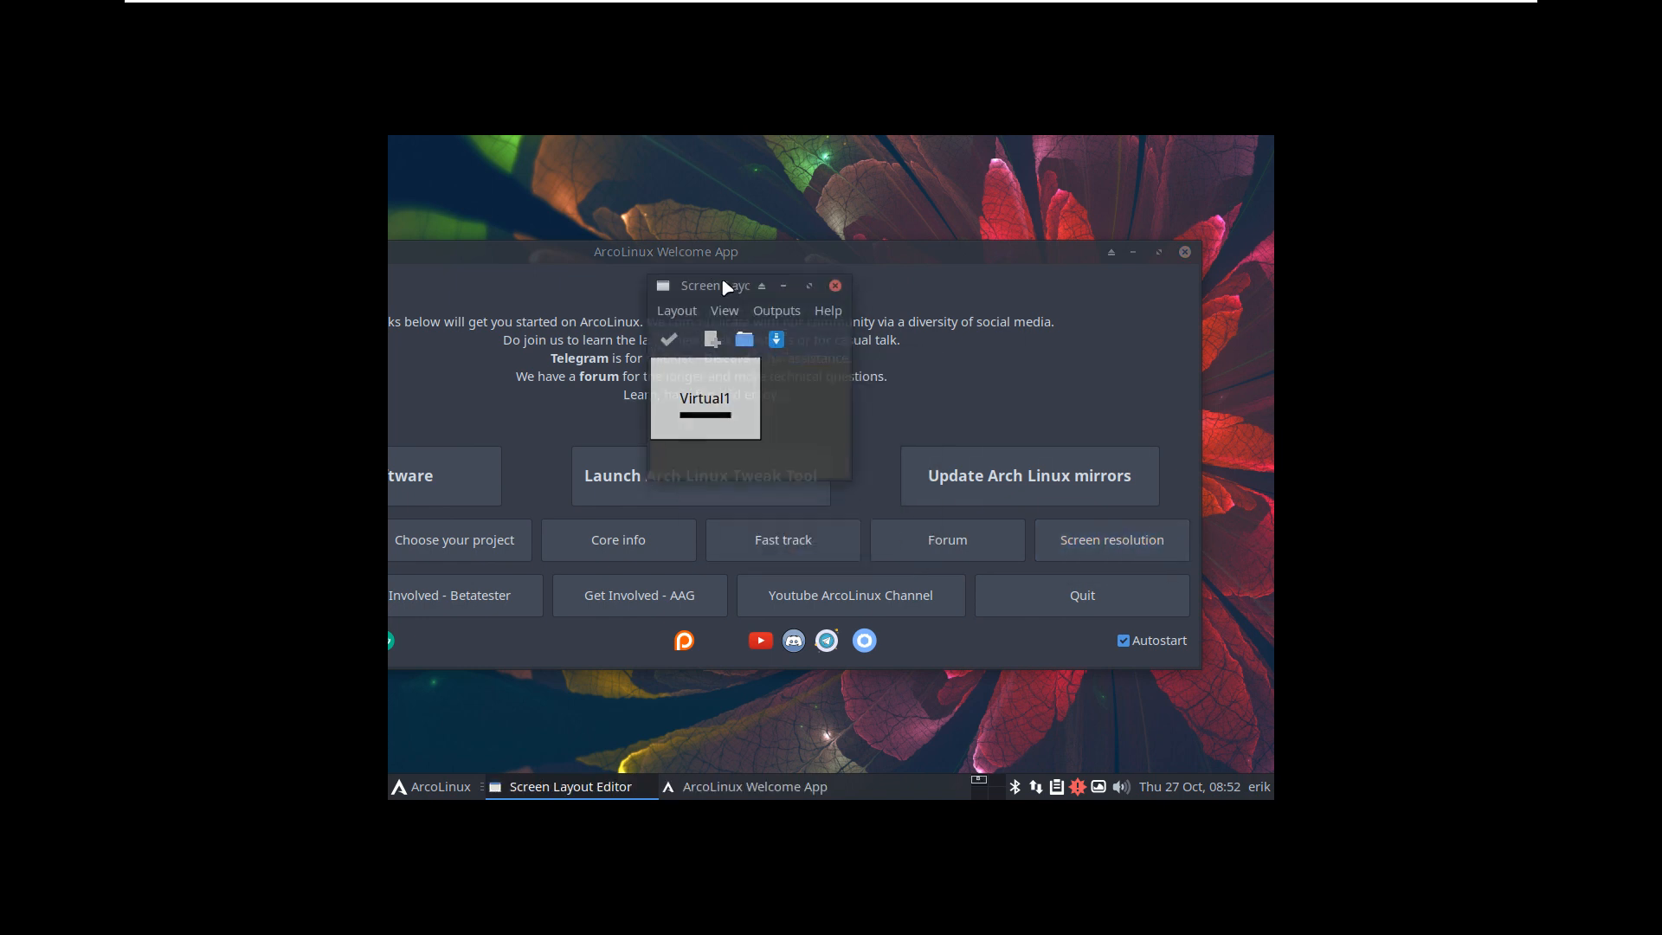
pyautogui.moveTo(842, 475); pyautogui.dragTo(1052, 641)
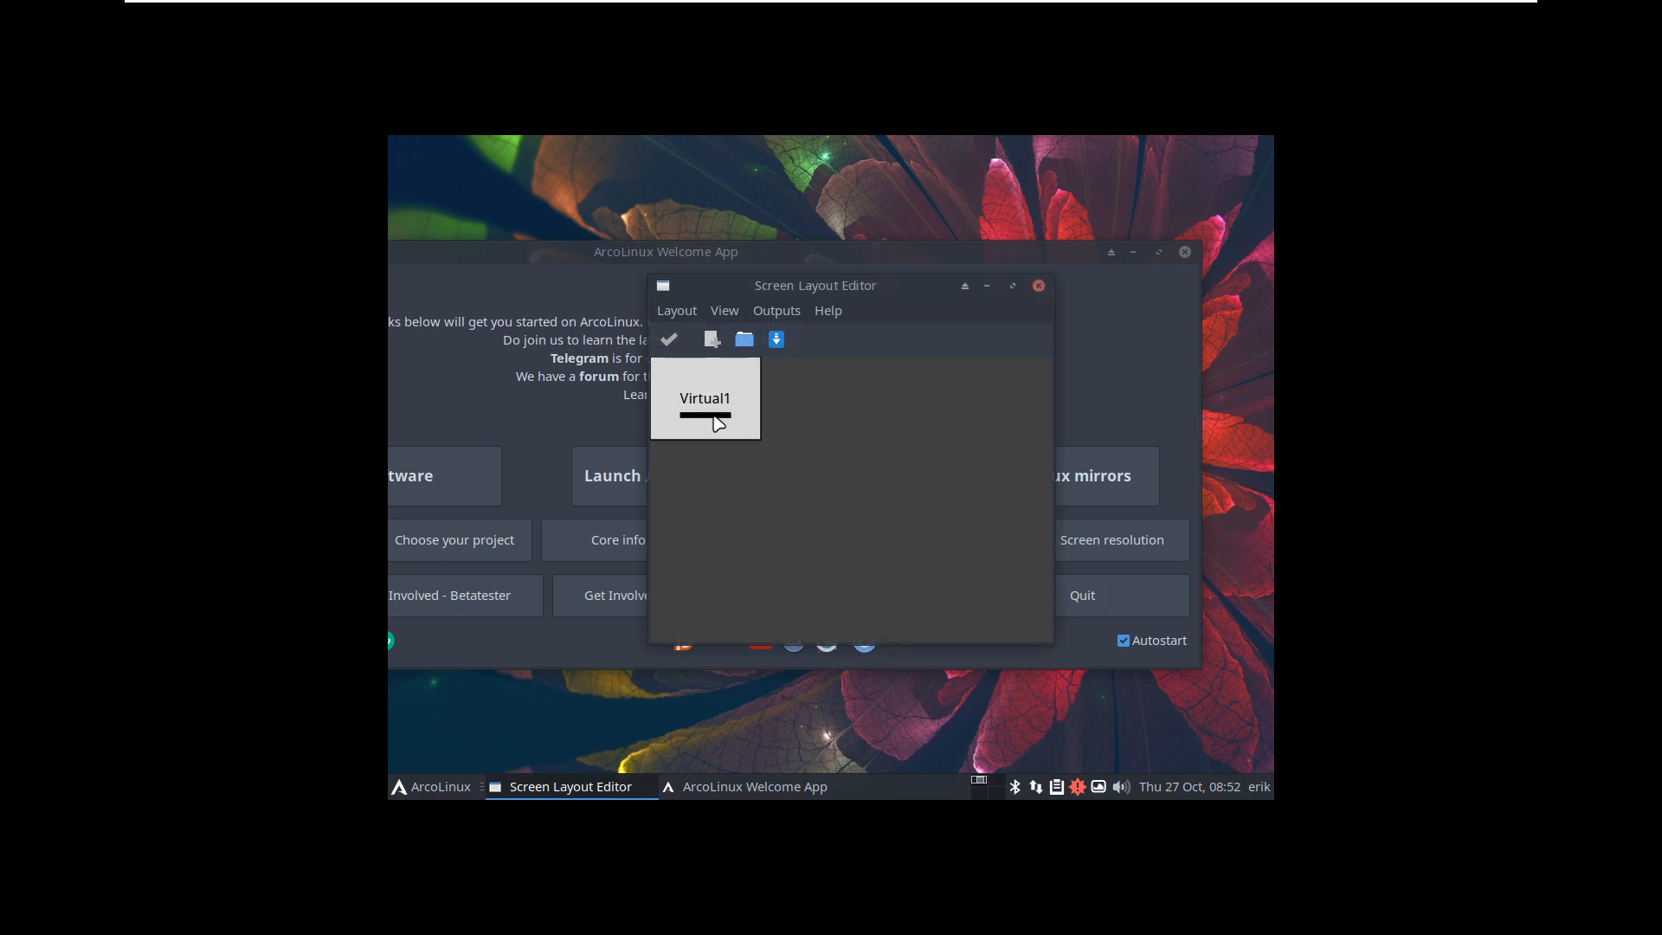
pyautogui.click(432, 787)
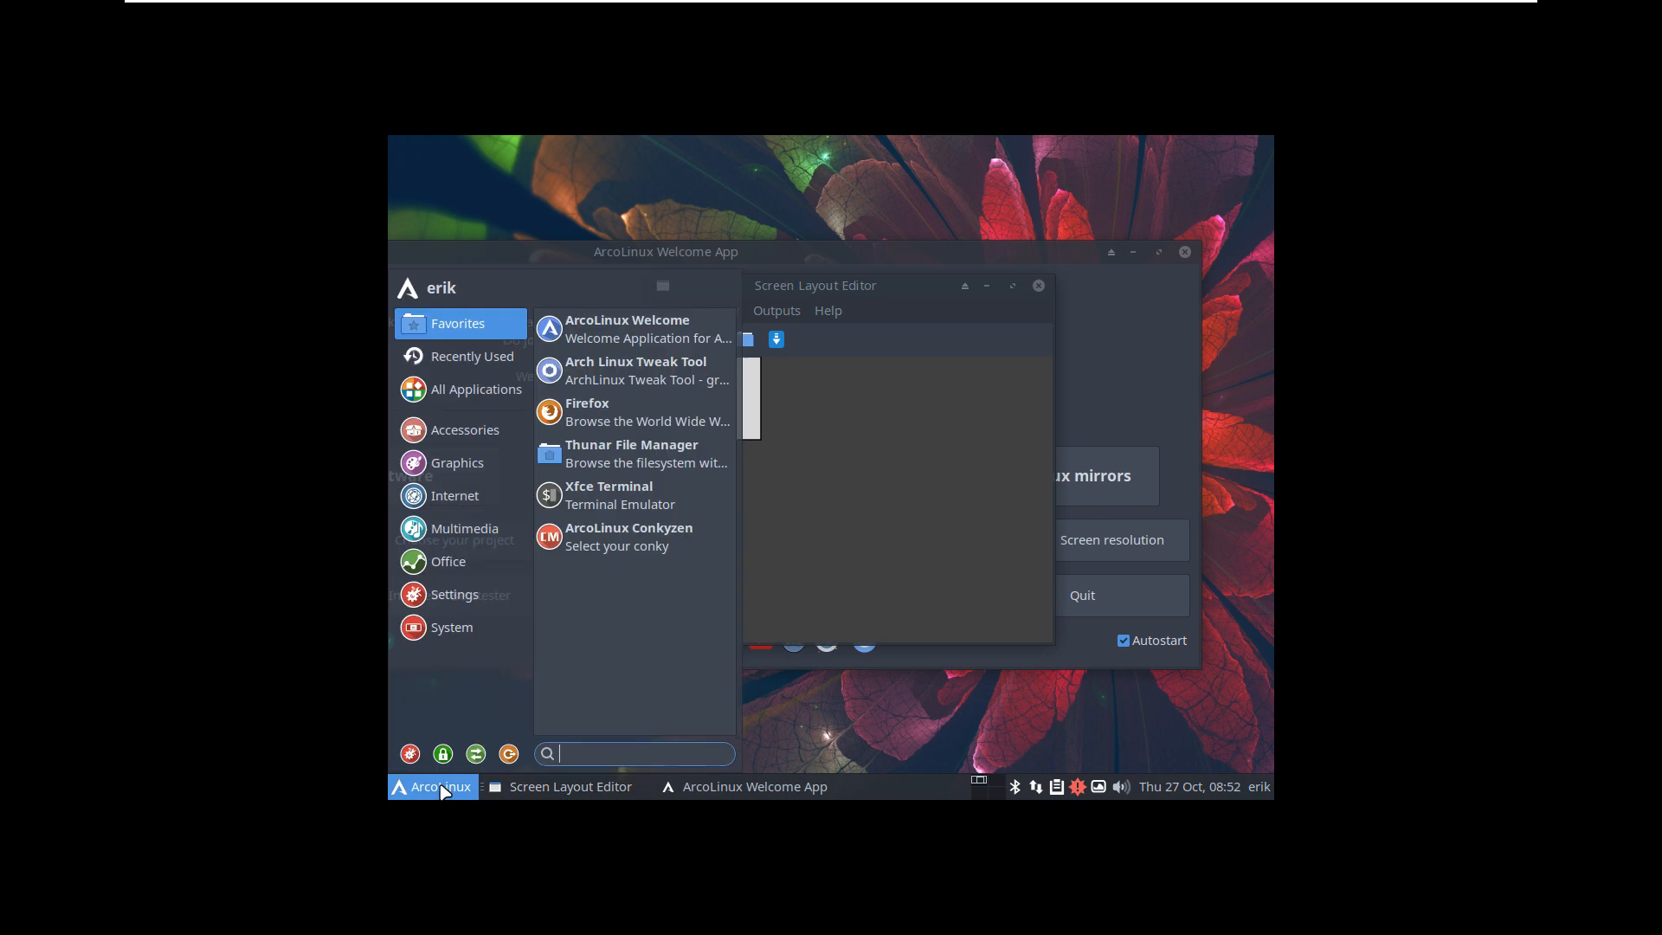
pyautogui.click(411, 754)
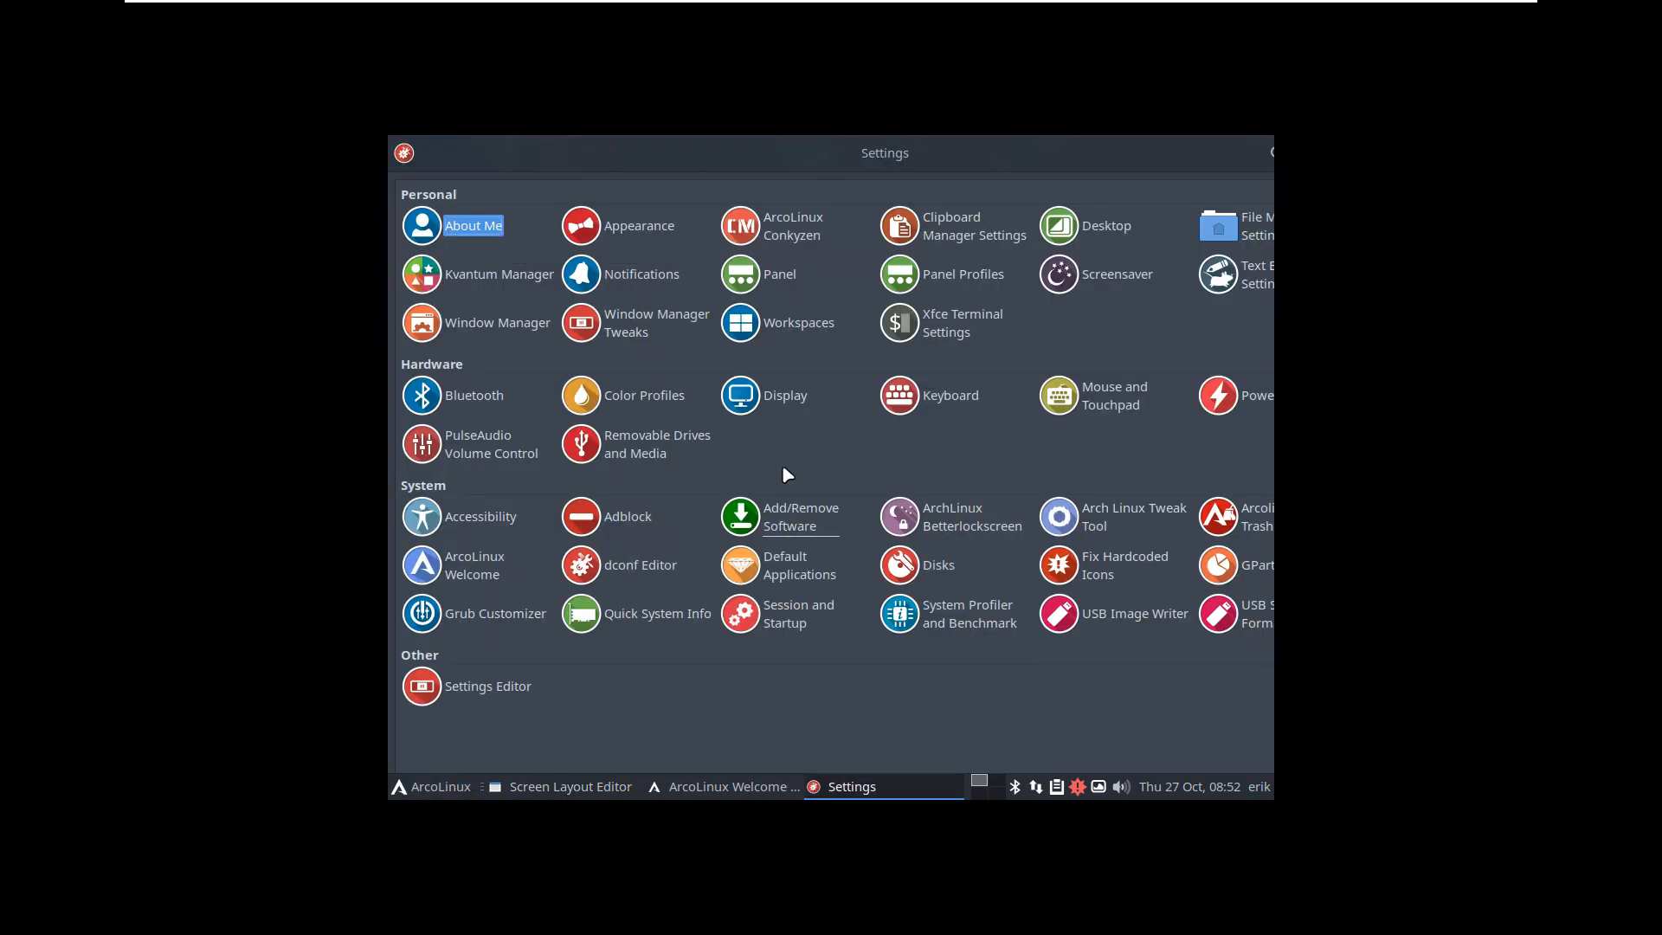
# Step: Set the display resolution to 1920x1080, keep the new configuration, and close Display settings
pyautogui.click(785, 402)
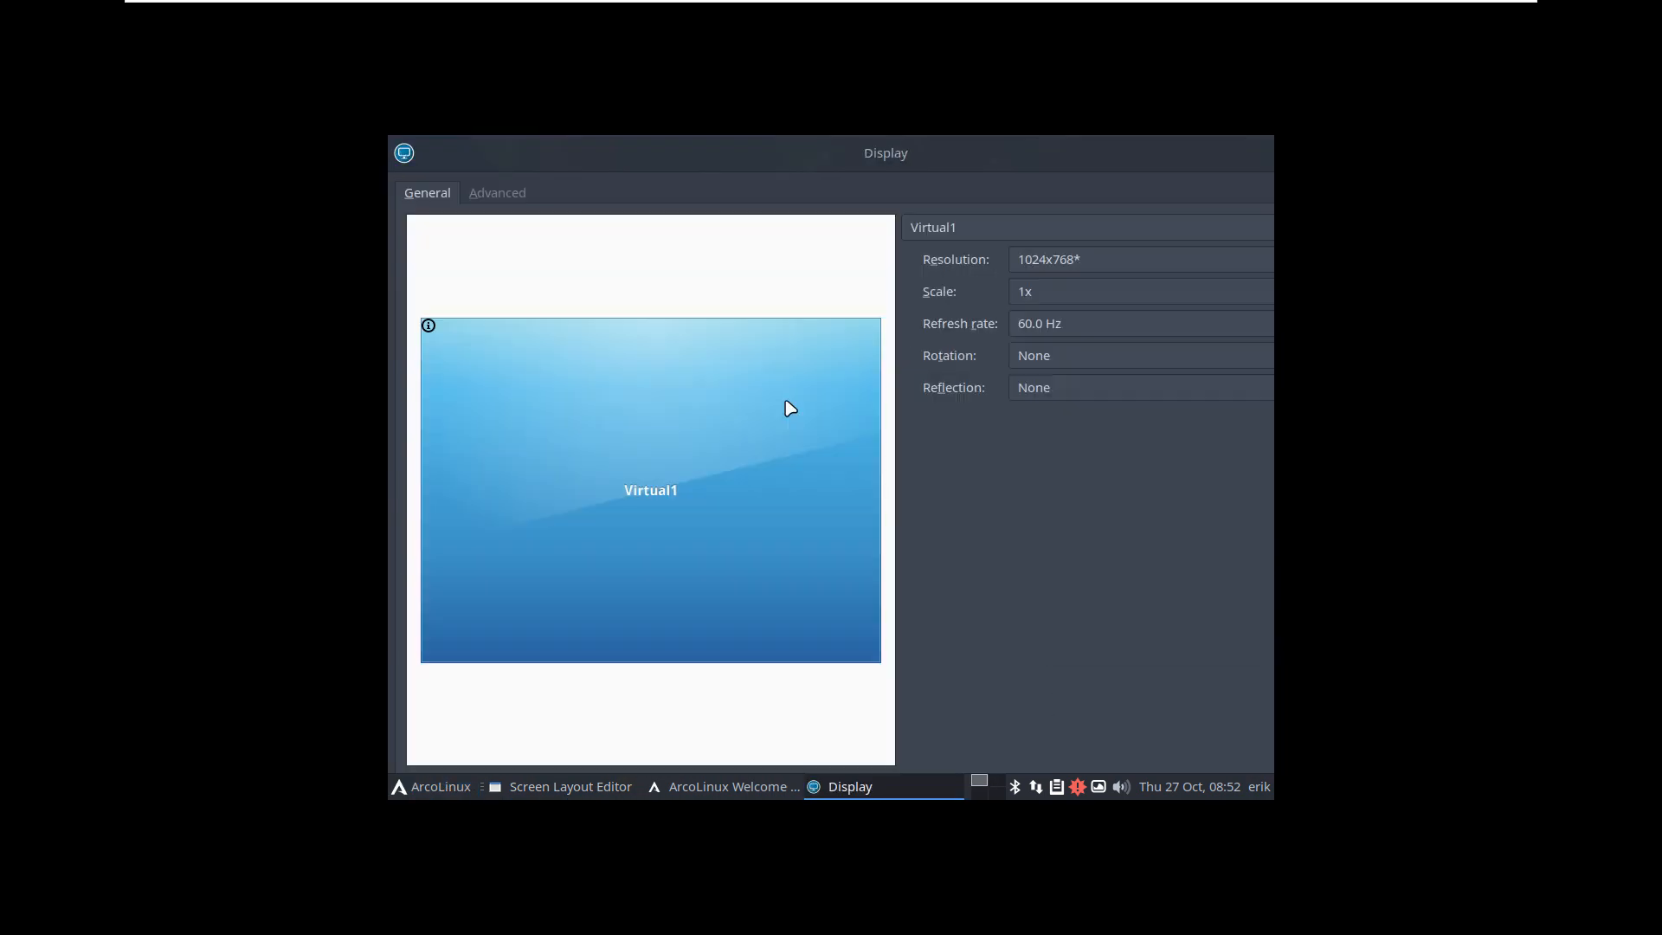
pyautogui.click(1060, 269)
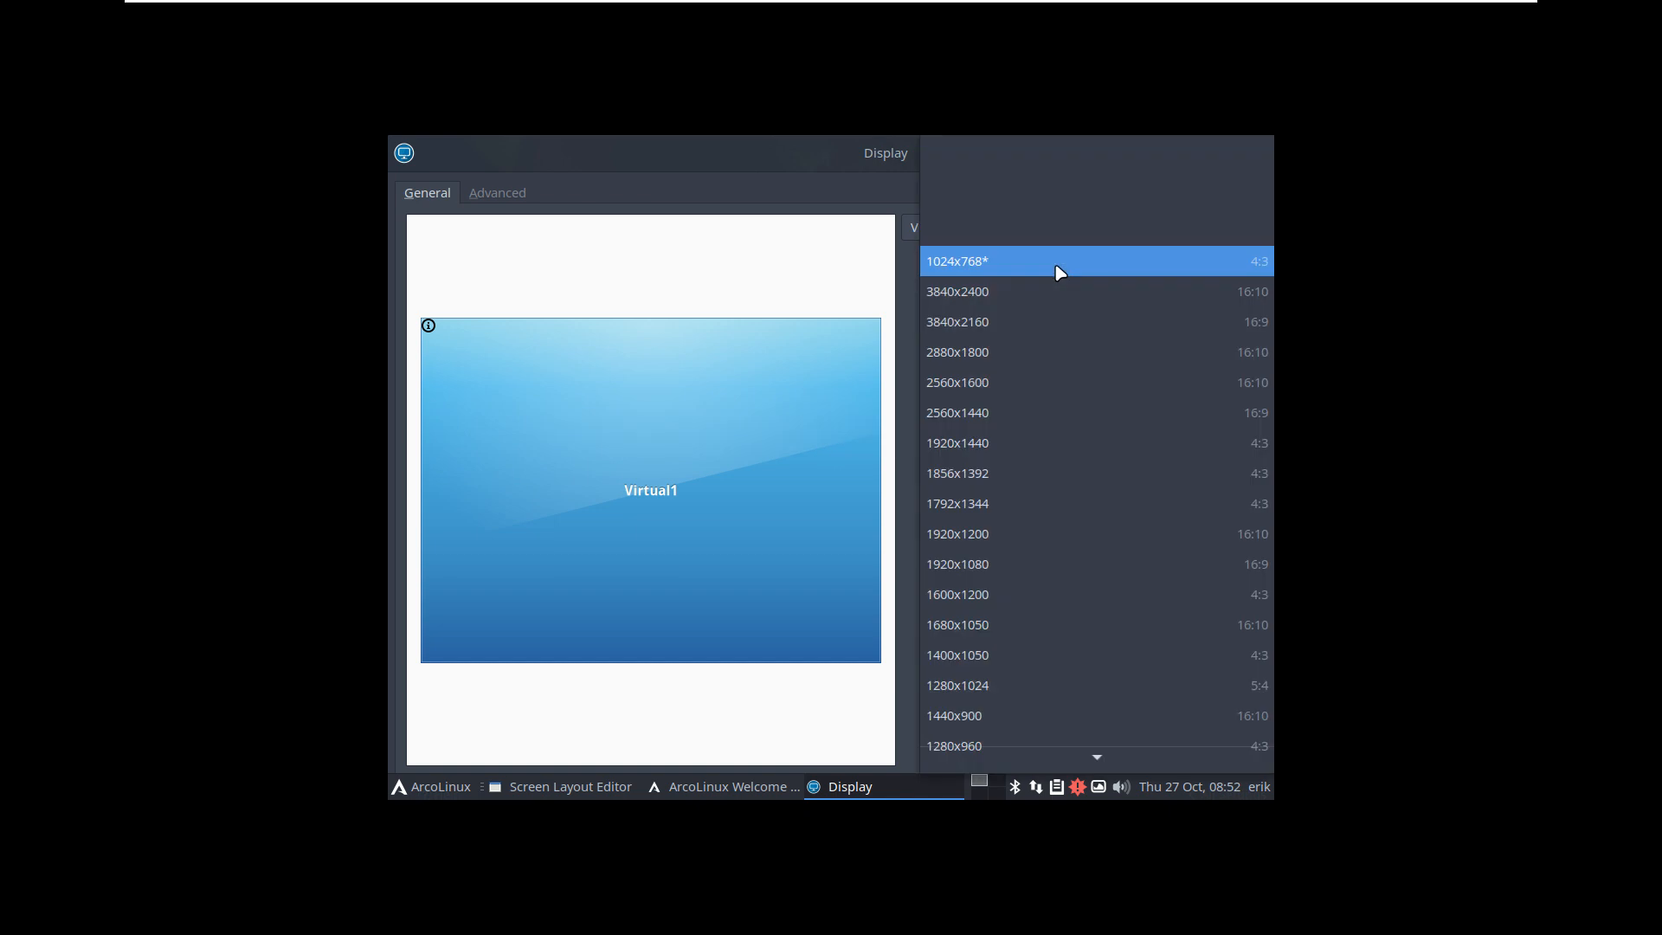
pyautogui.click(1059, 564)
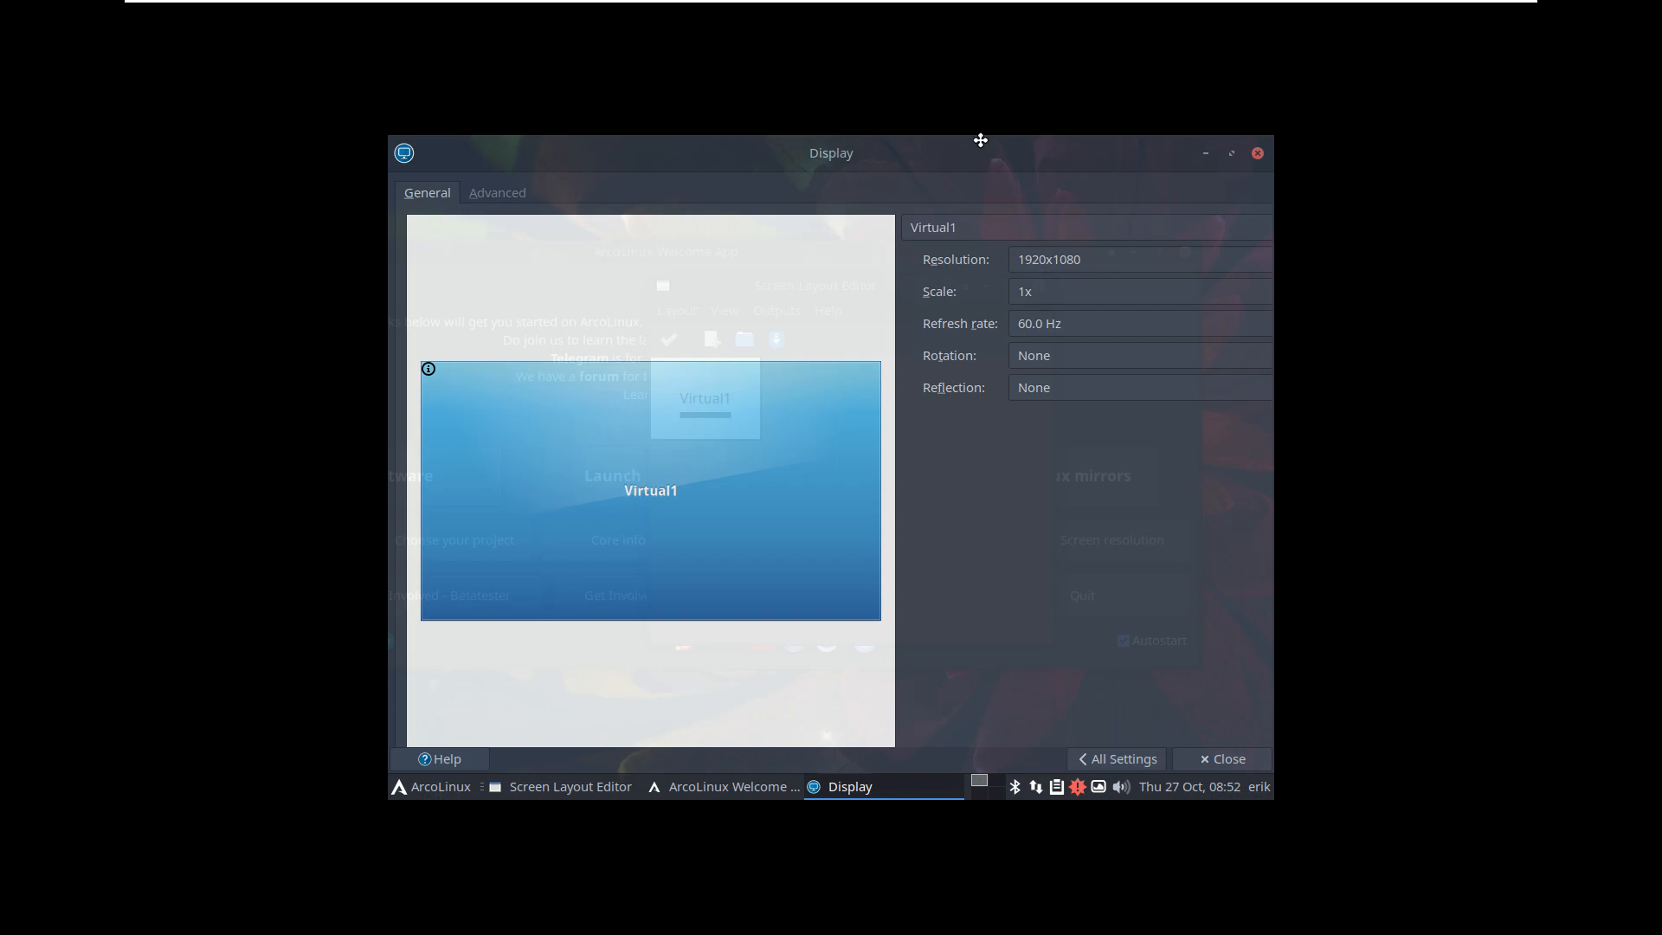
pyautogui.click(1080, 424)
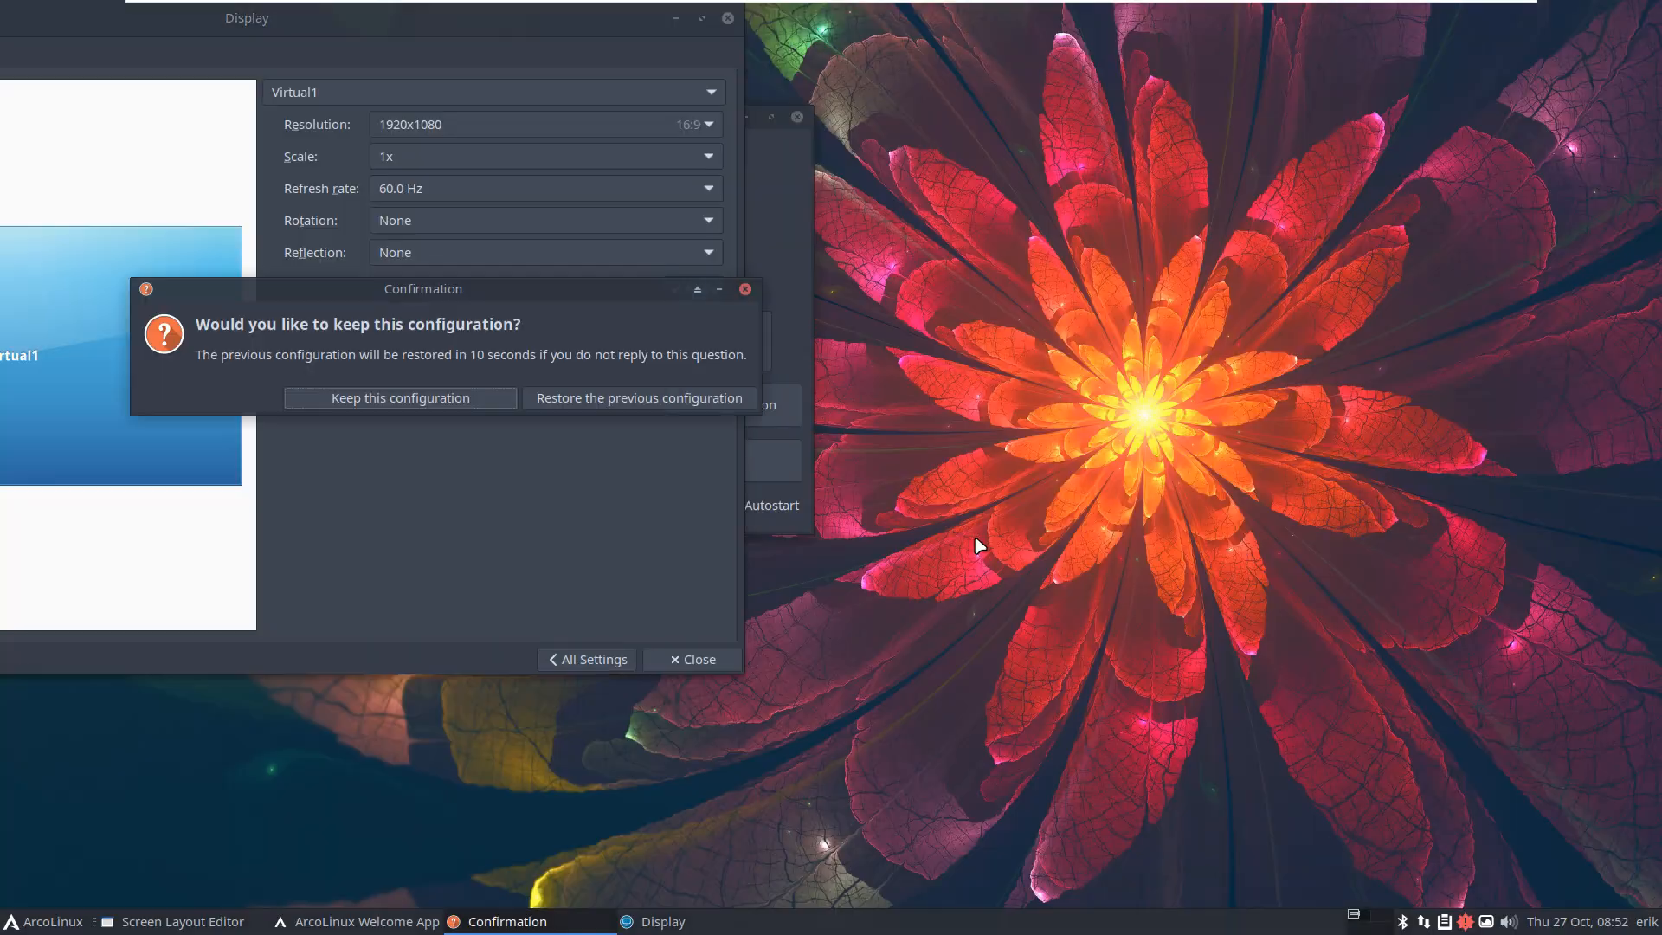
pyautogui.click(476, 400)
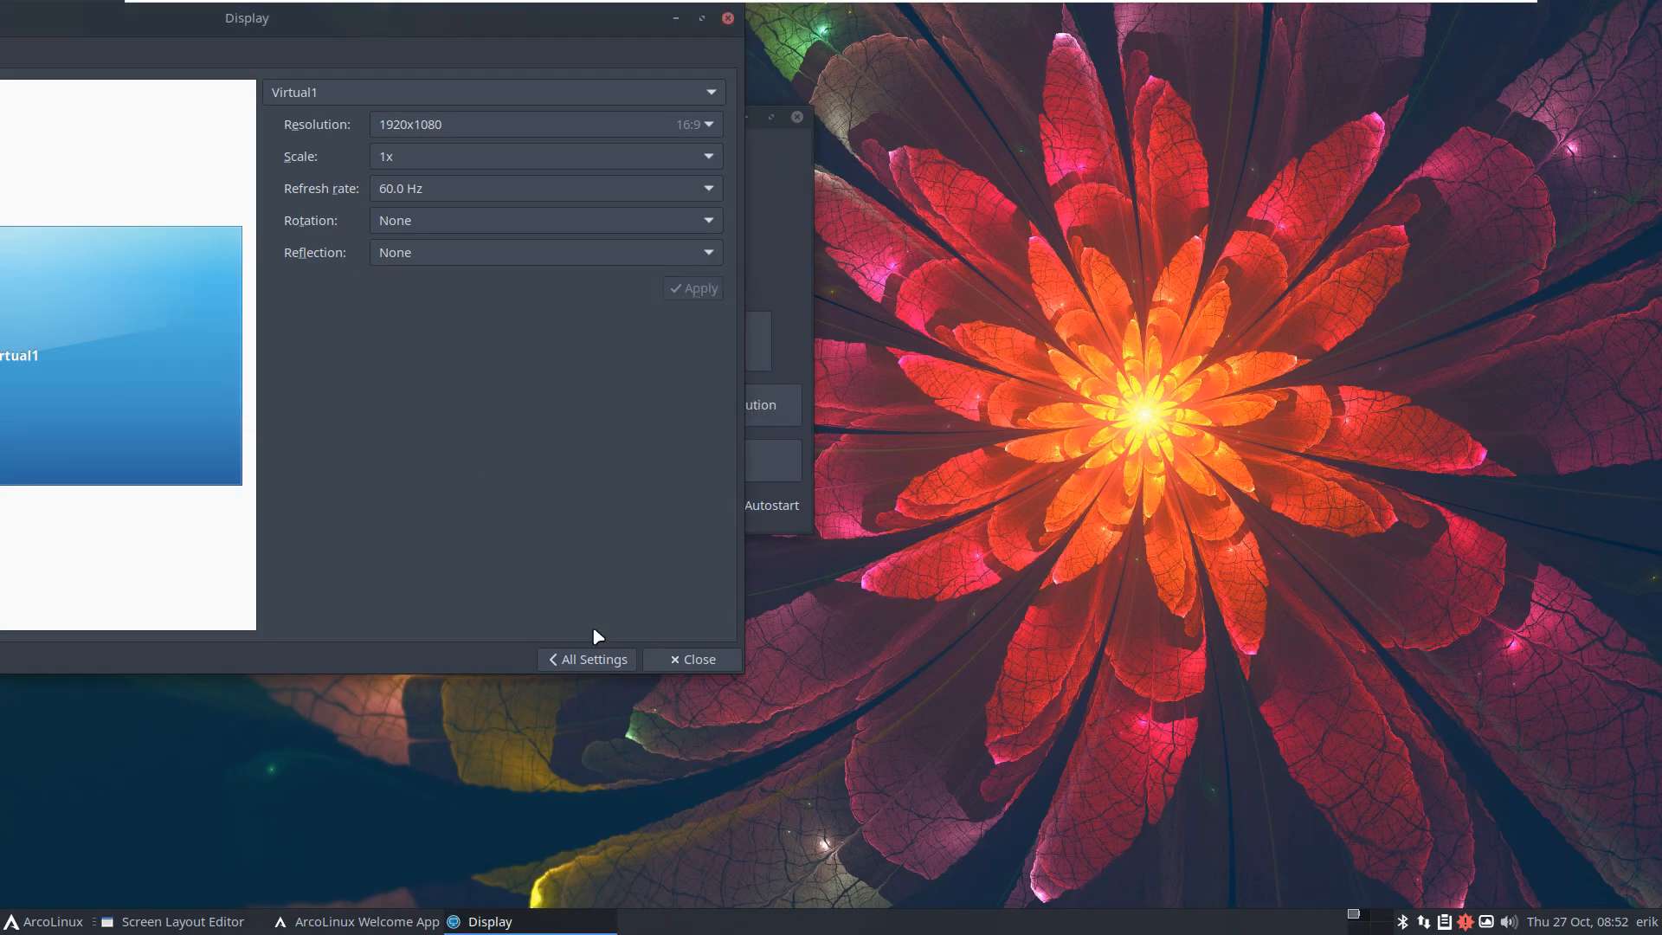
pyautogui.click(684, 658)
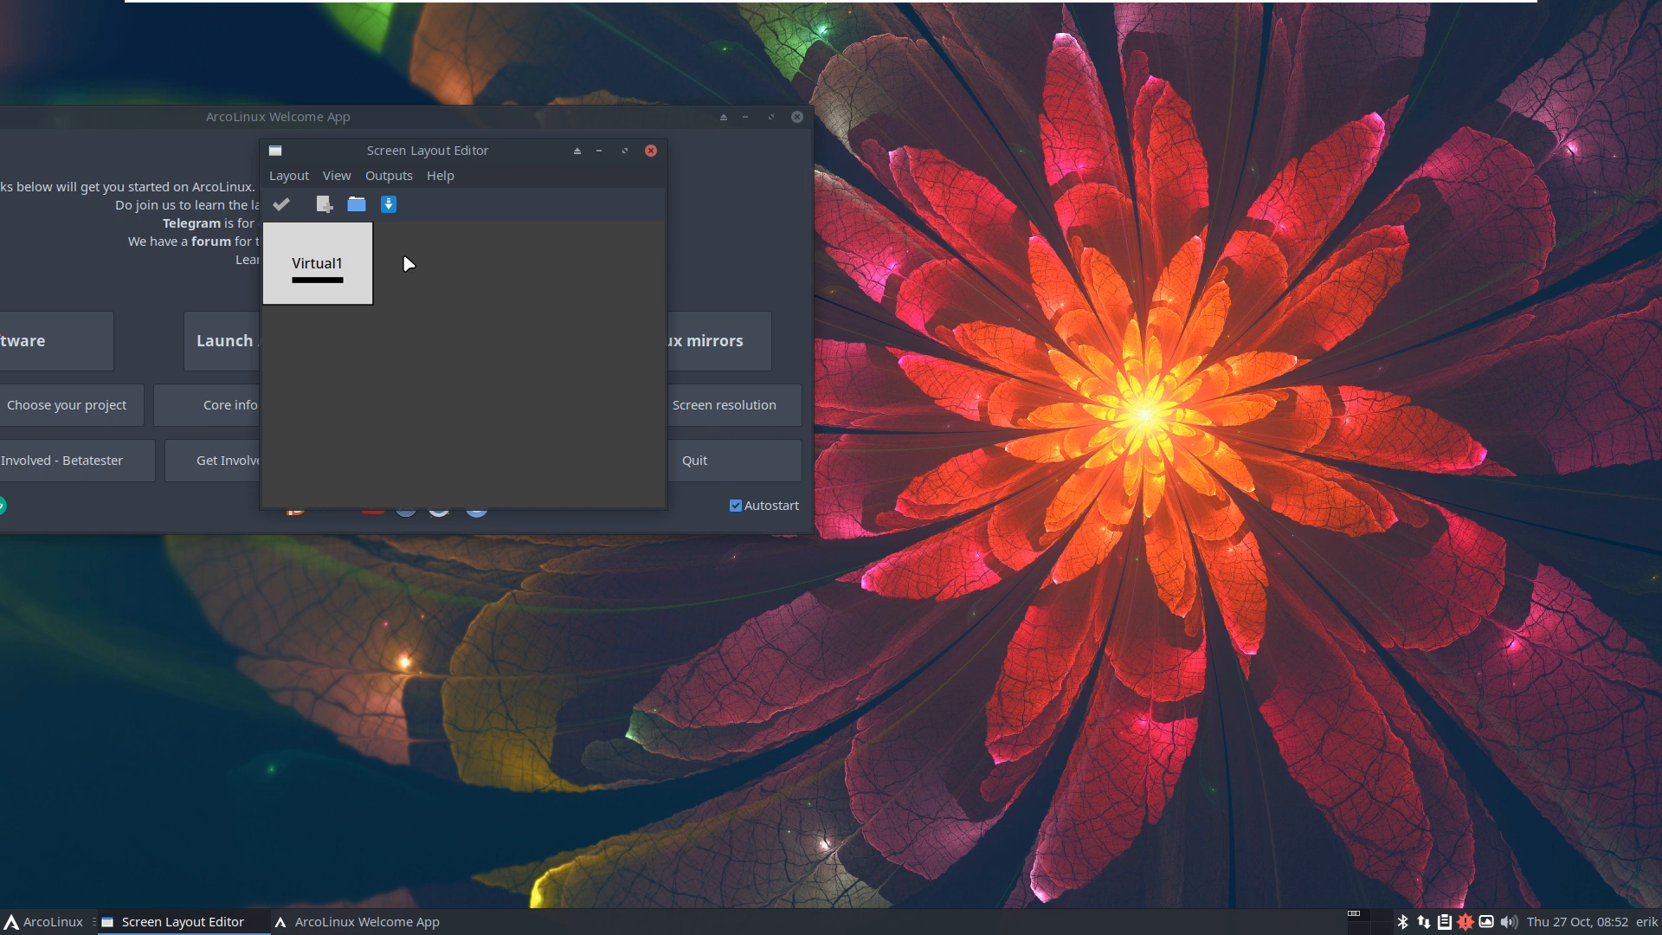
# Step: Apply a resolution via Outputs > Virtual1 > Resolution in Arandr, then close Arandr
pyautogui.click(387, 177)
pyautogui.moveTo(409, 206)
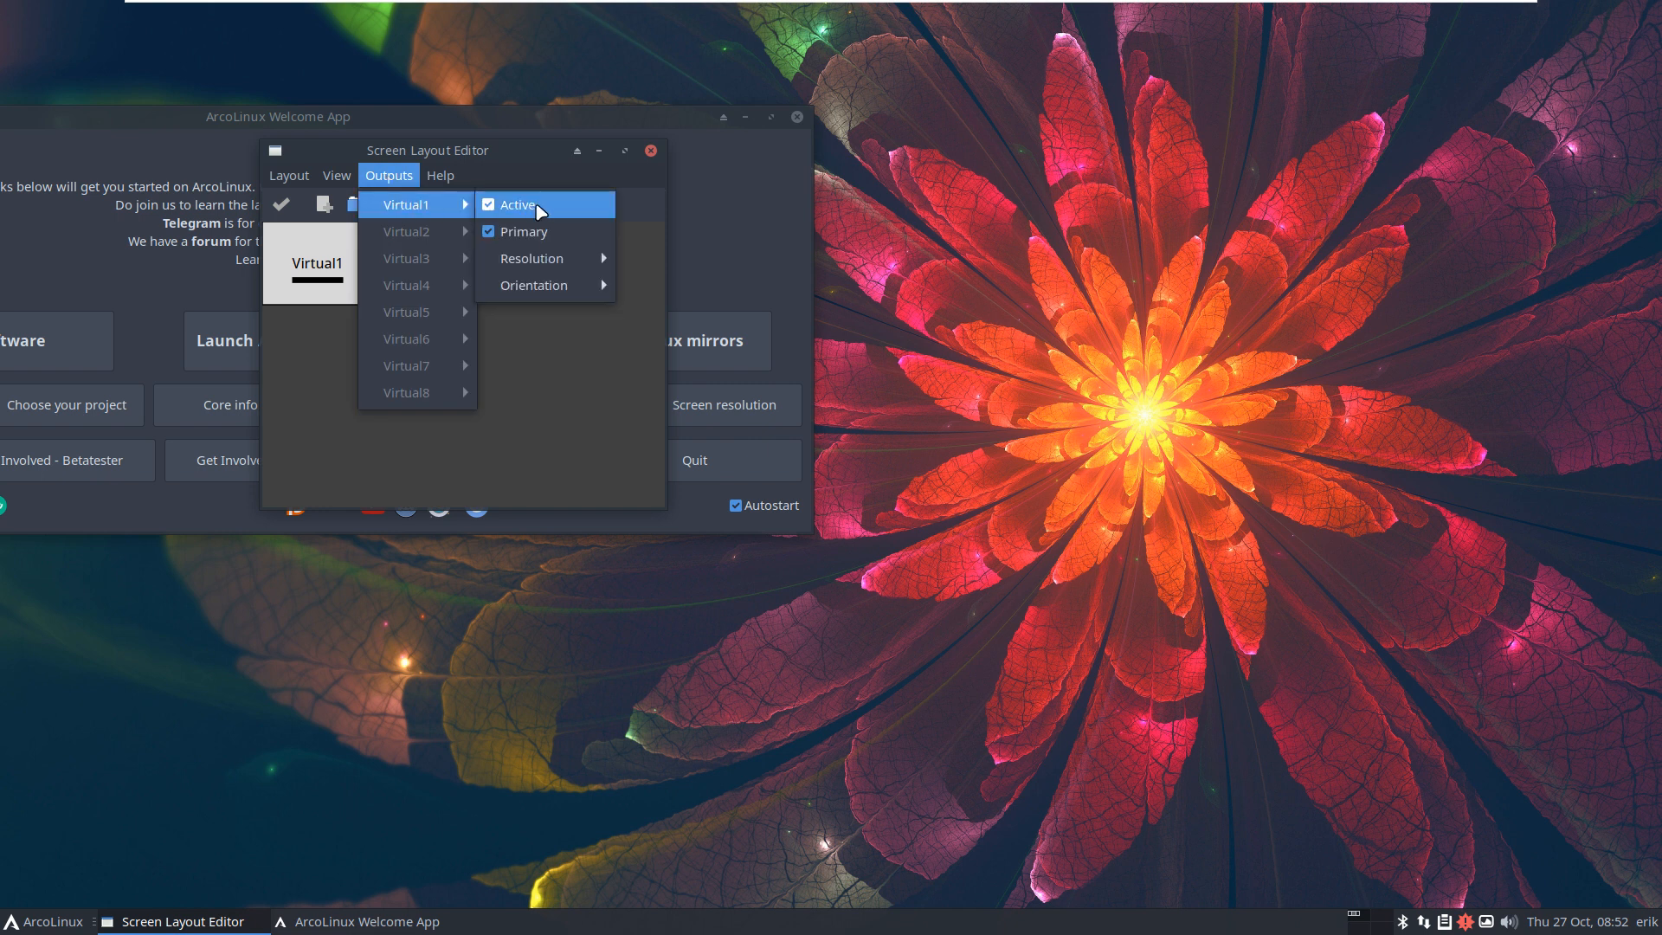
pyautogui.moveTo(565, 256)
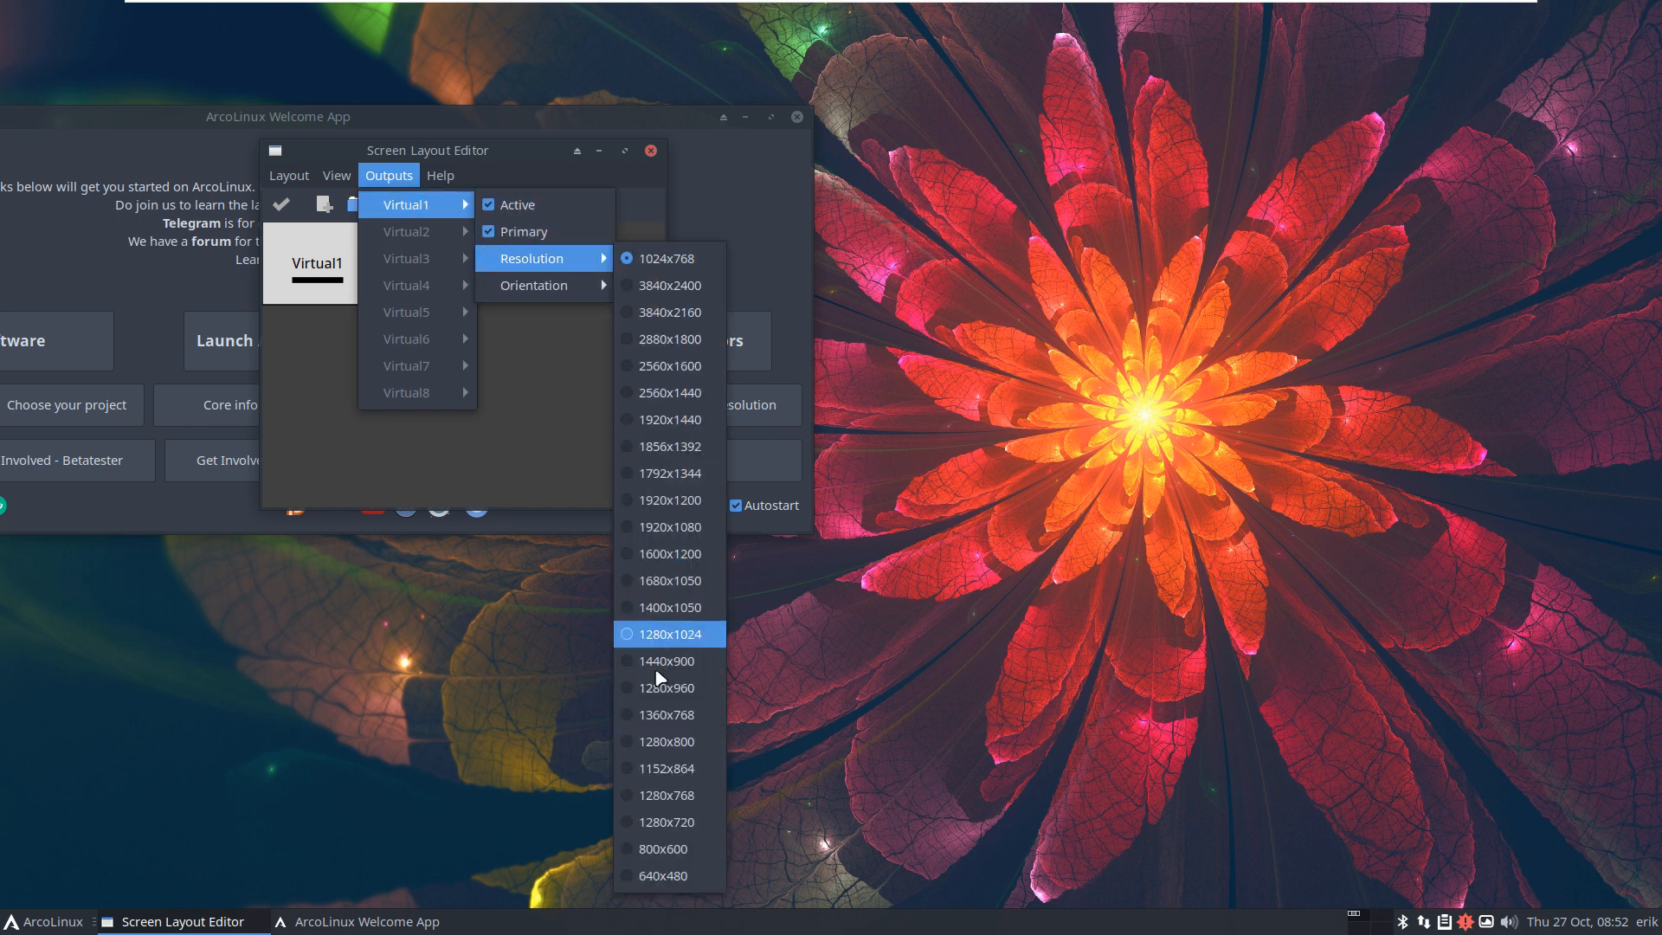
pyautogui.click(665, 635)
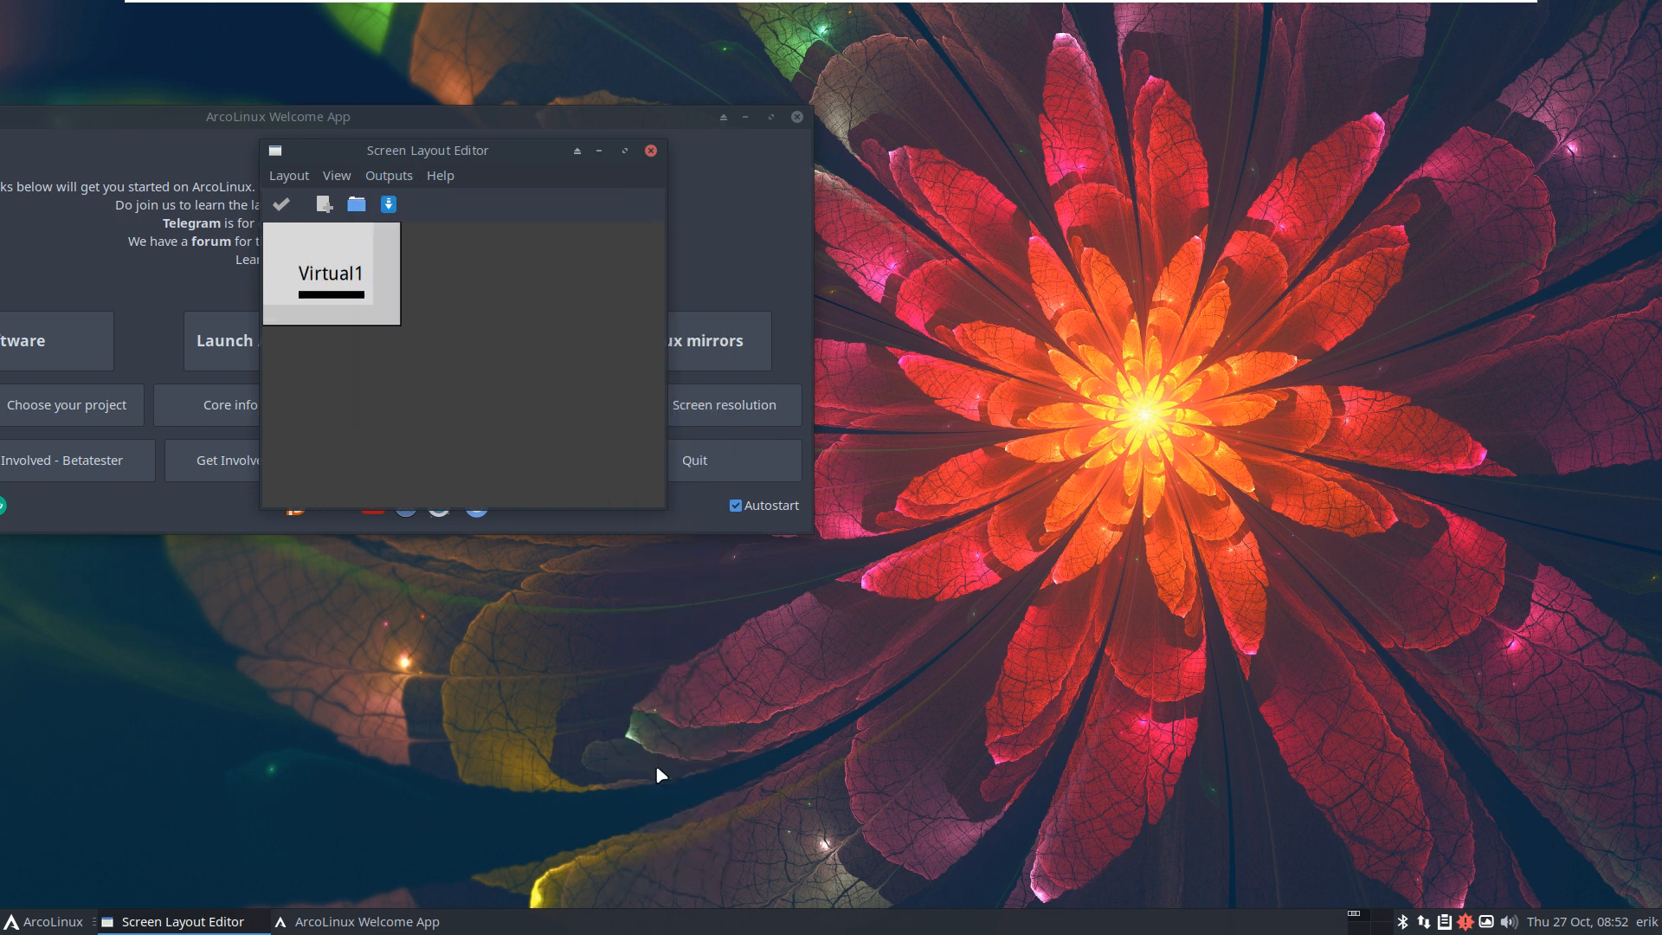
pyautogui.click(651, 150)
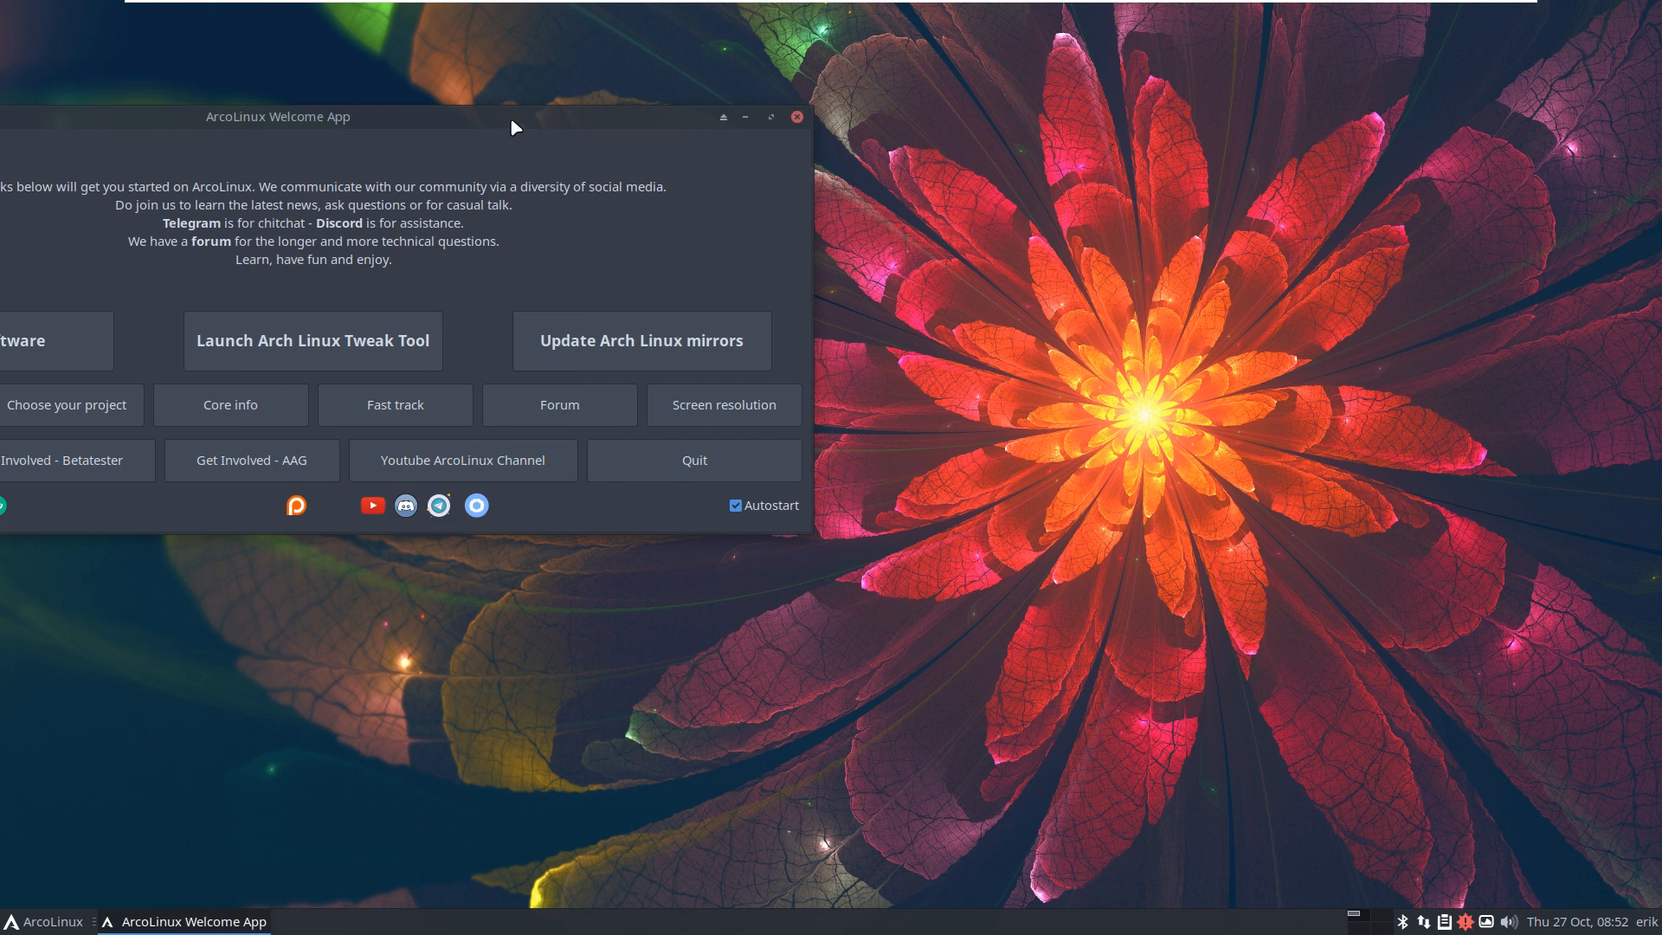
# Step: Center the Welcome App, reopen and close the screen layout editor, then close the Welcome App
pyautogui.moveTo(513, 128); pyautogui.dragTo(990, 138)
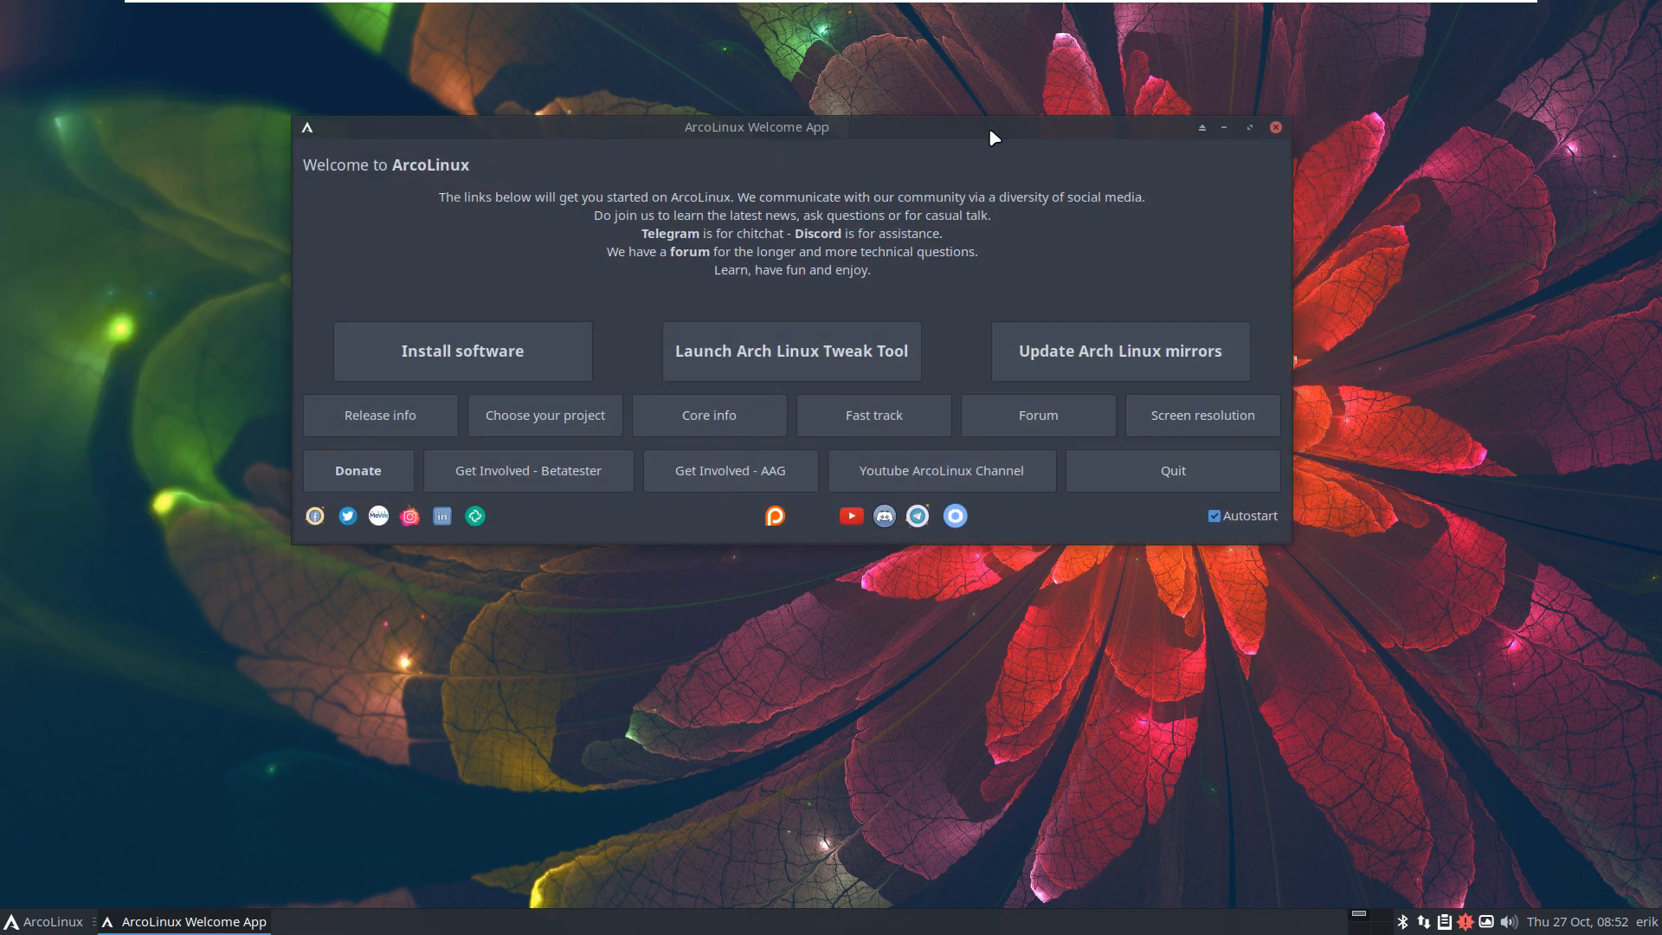
pyautogui.click(1204, 428)
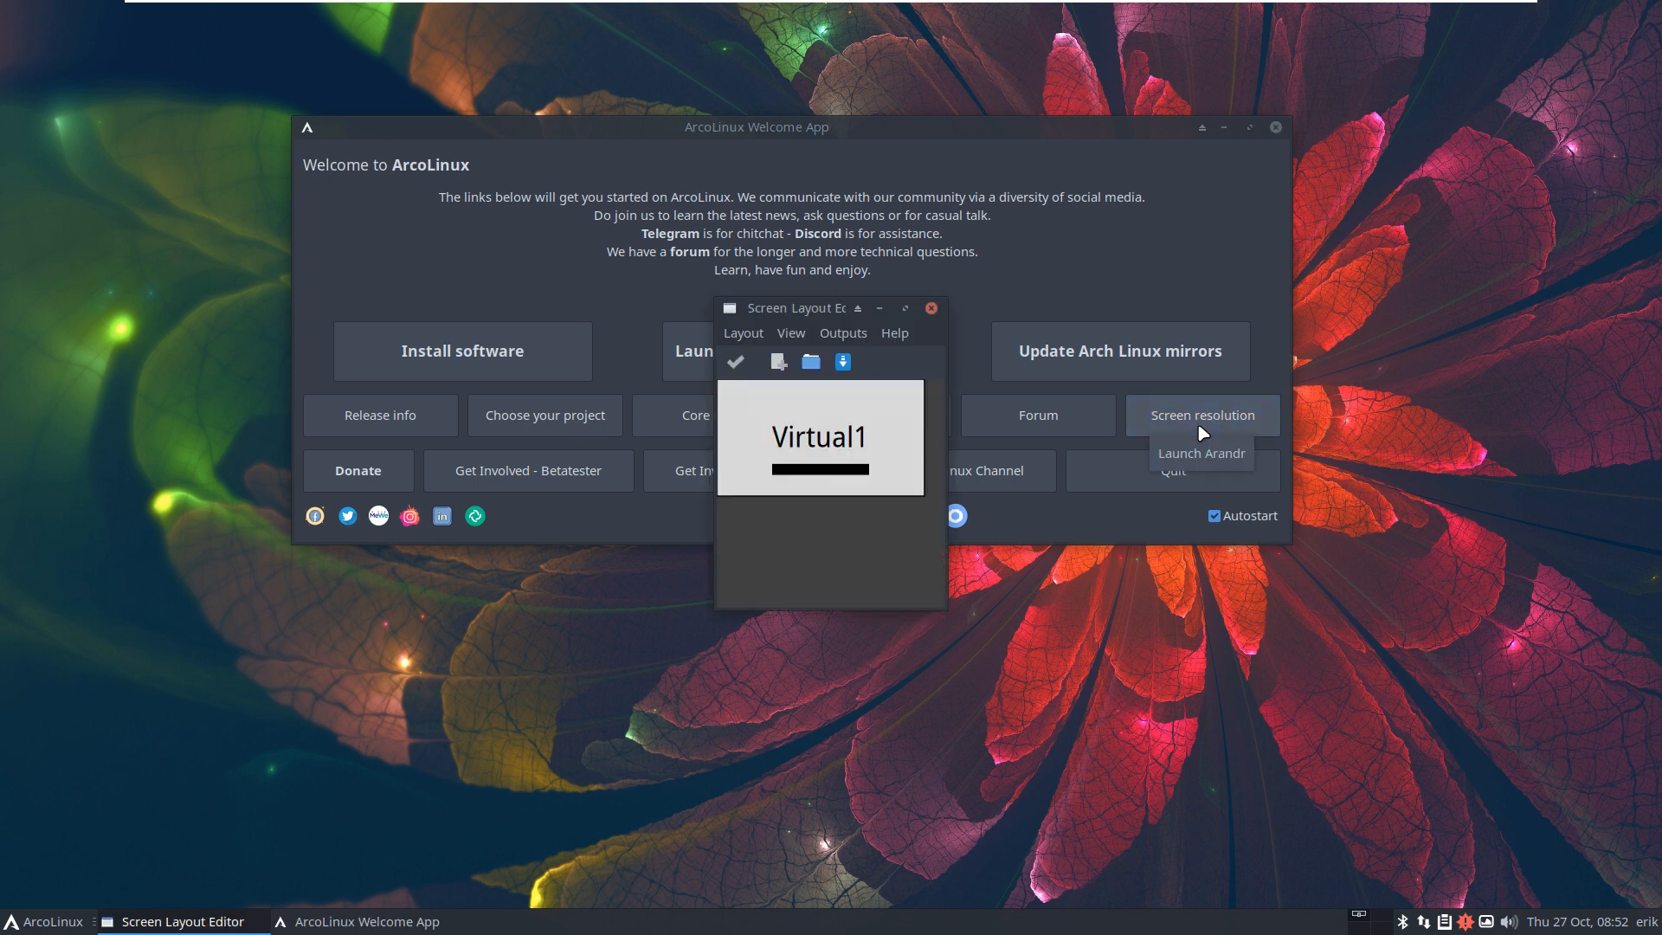
pyautogui.click(932, 309)
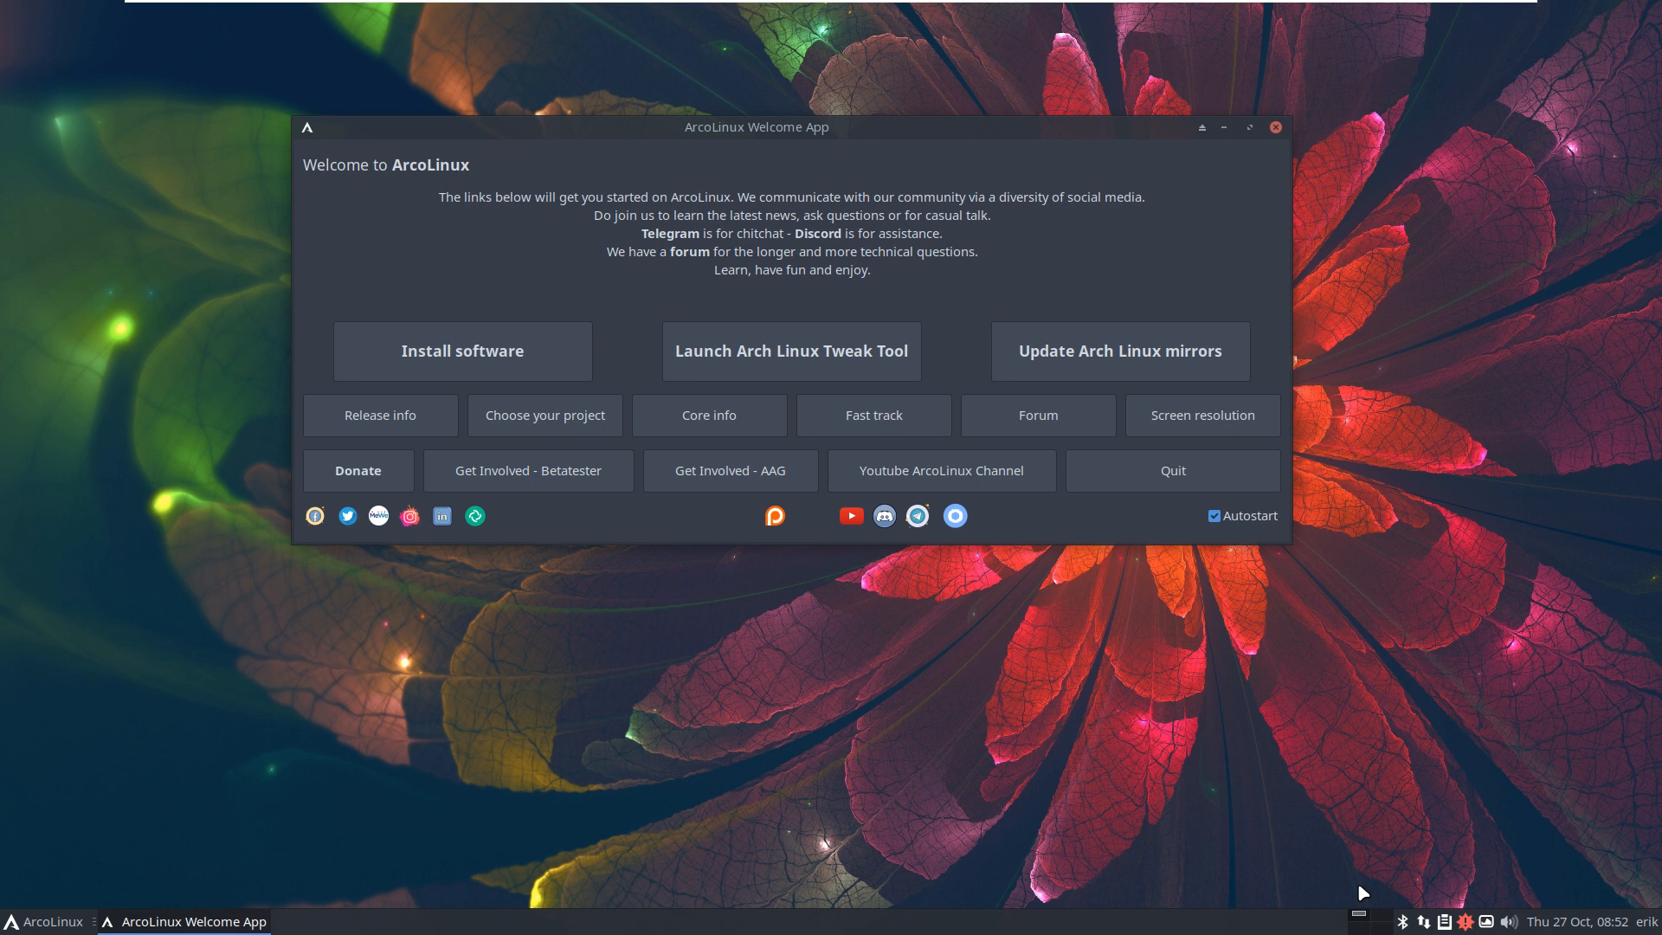
pyautogui.click(1276, 128)
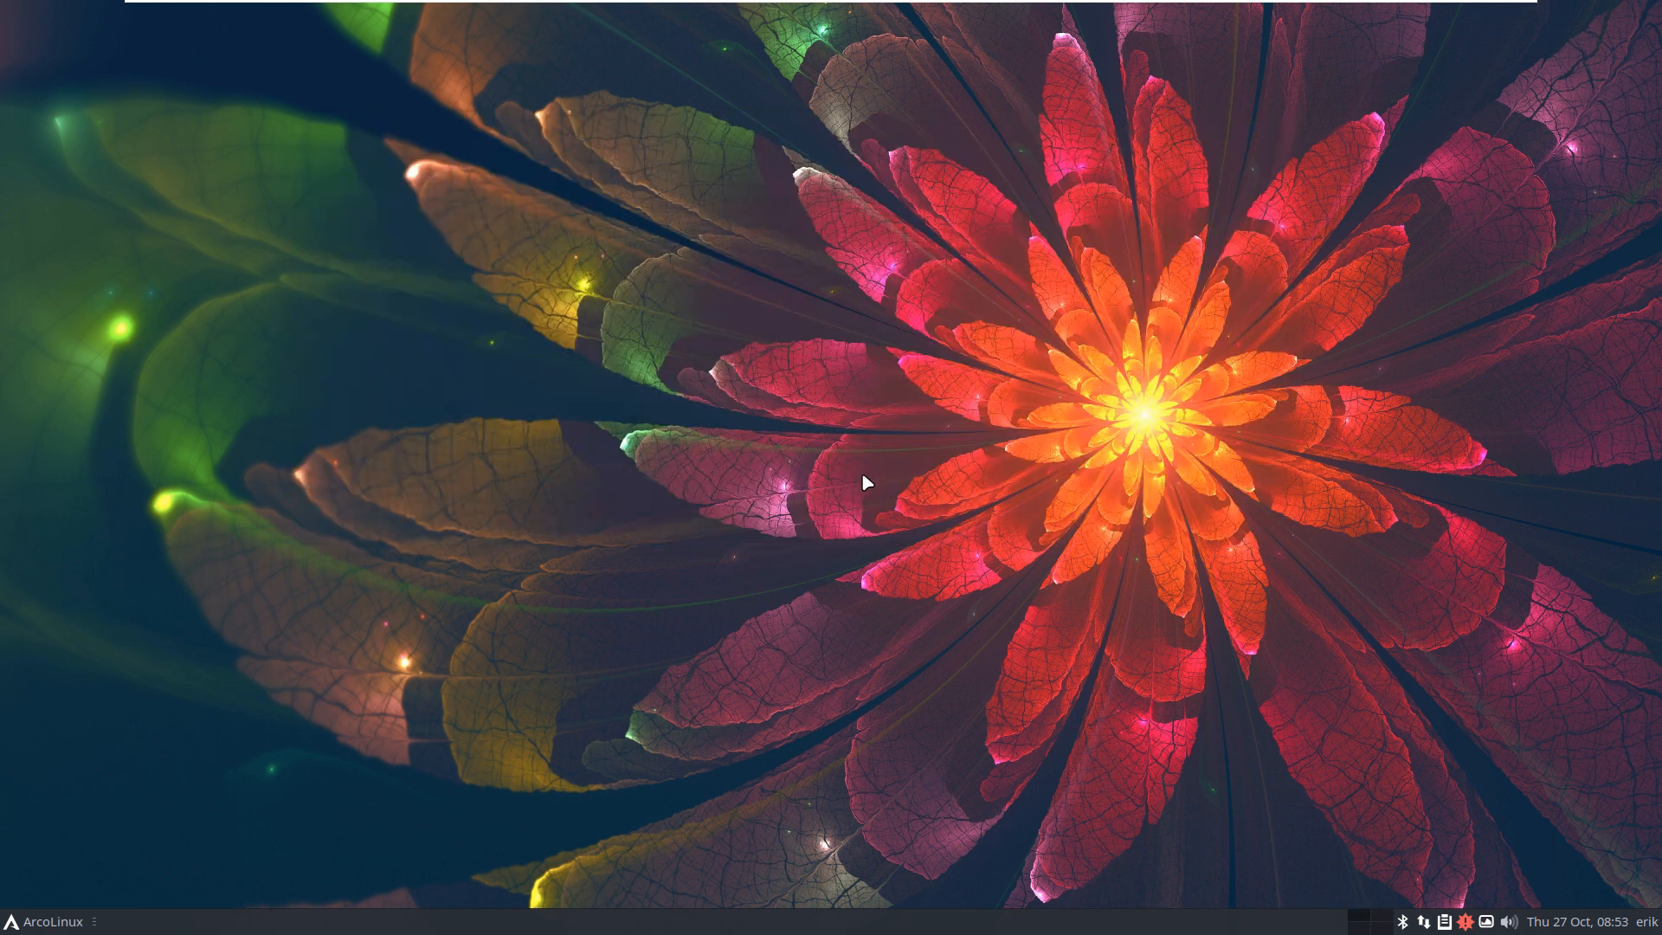
# Step: In a new Alacritty terminal, run the update alias and upgrade the 24 packages
pyautogui.hotkey('ctrl', 'alt', 'Return')
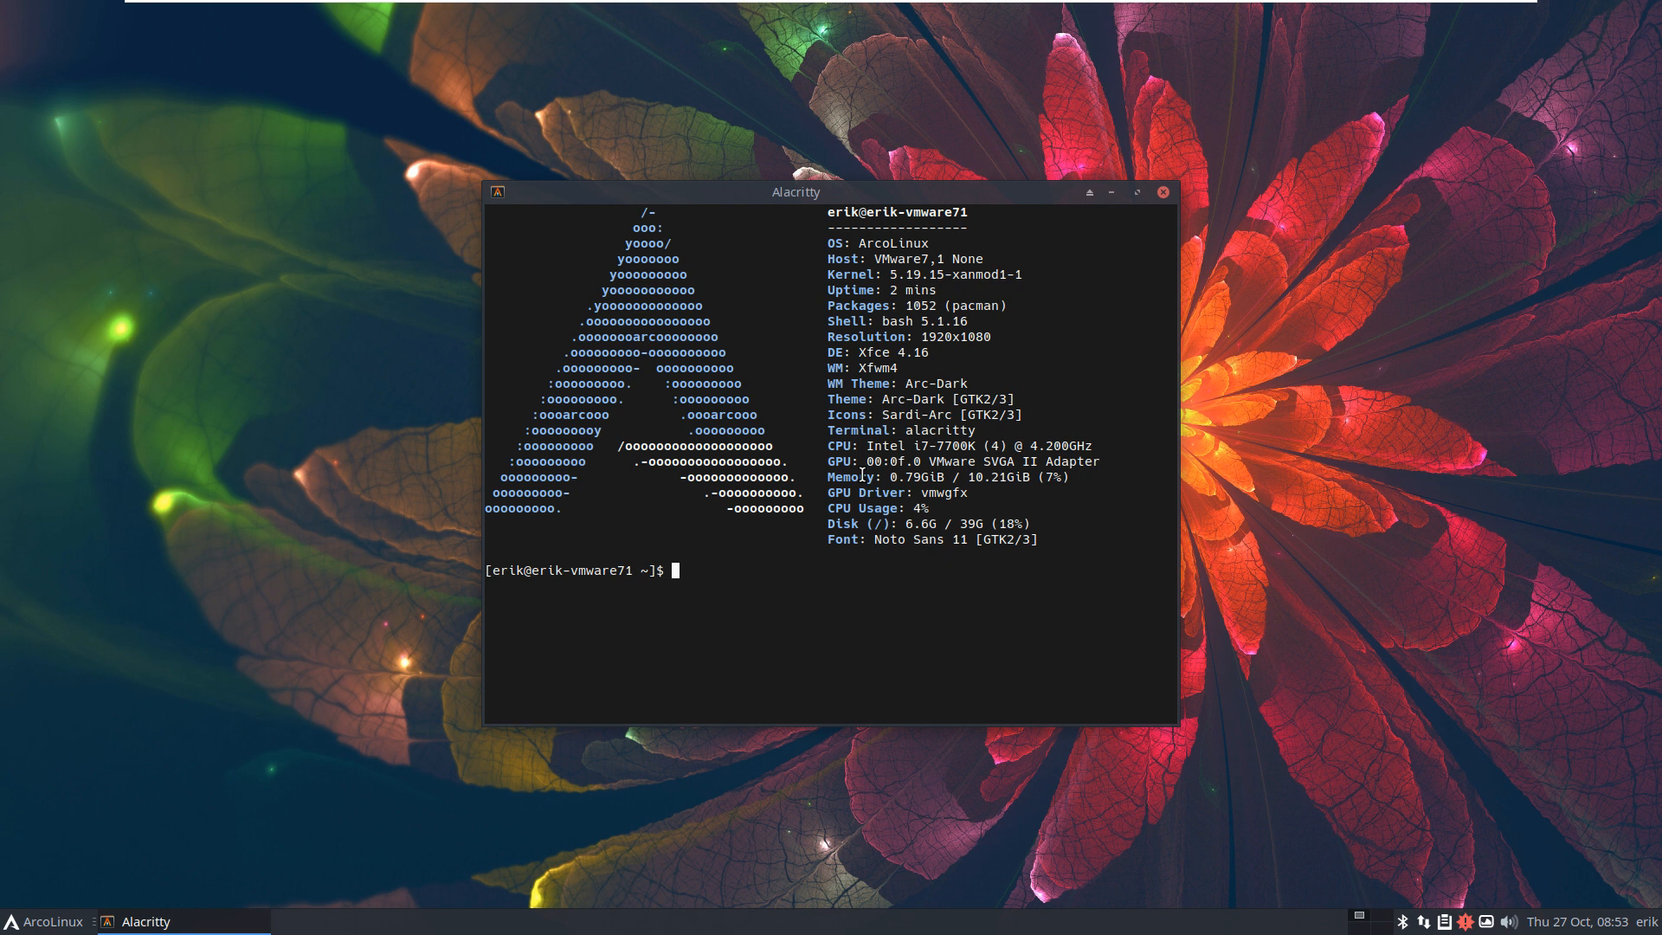
pyautogui.write('udpate')
pyautogui.press('Return')
pyautogui.press('Return')
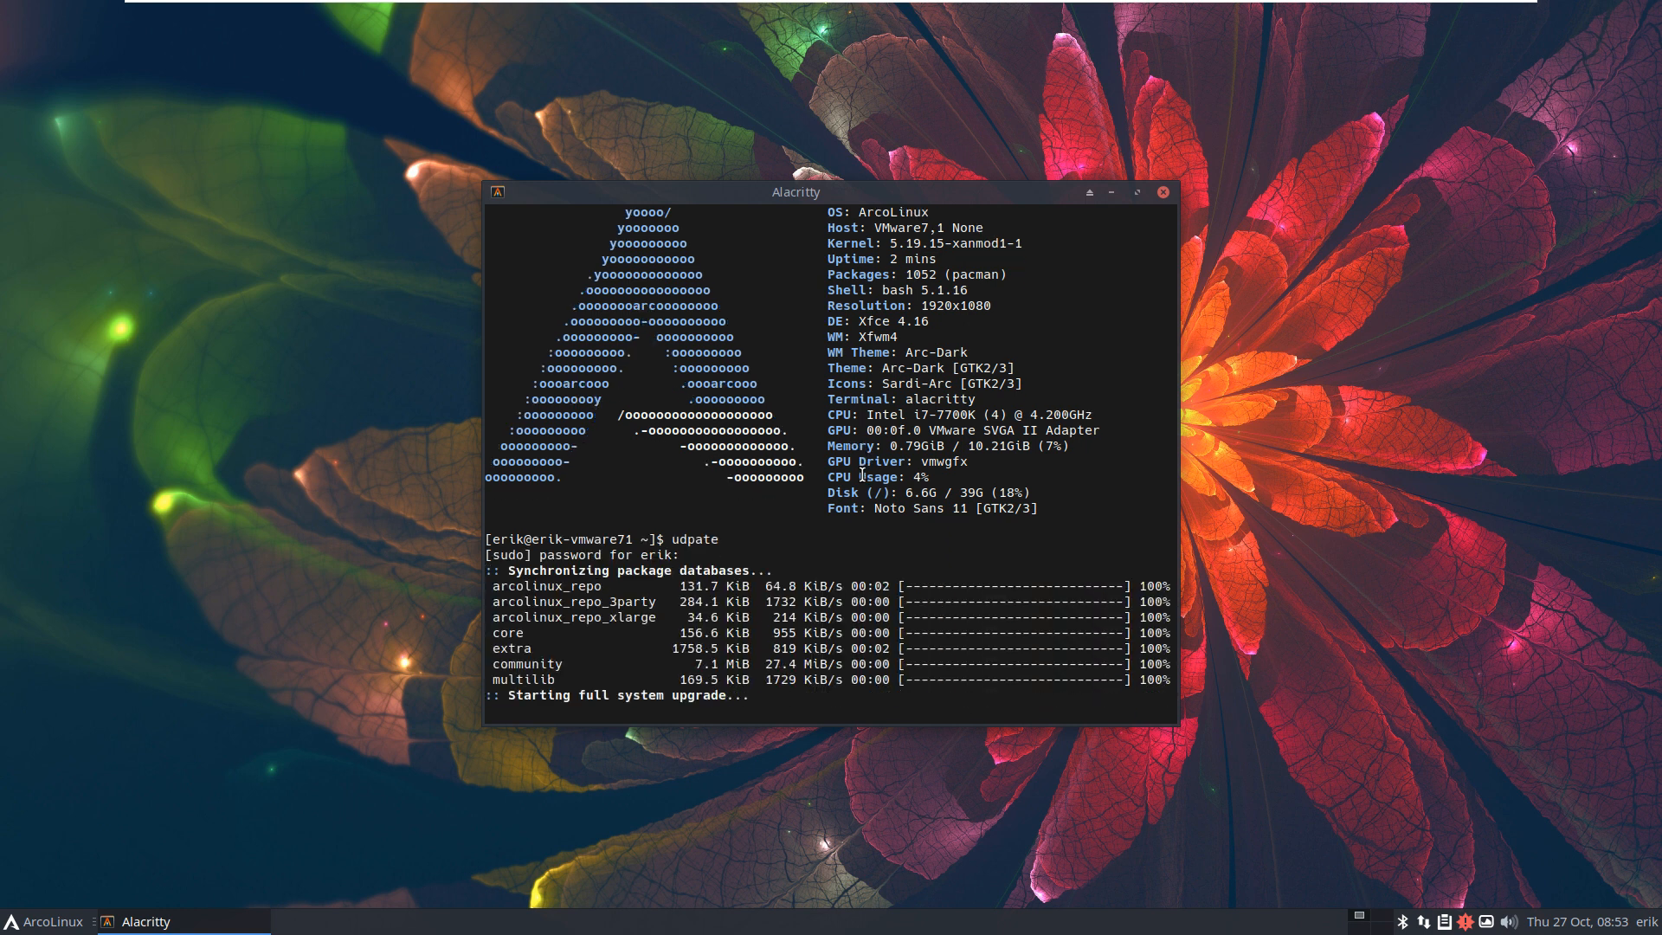
pyautogui.press('Return')
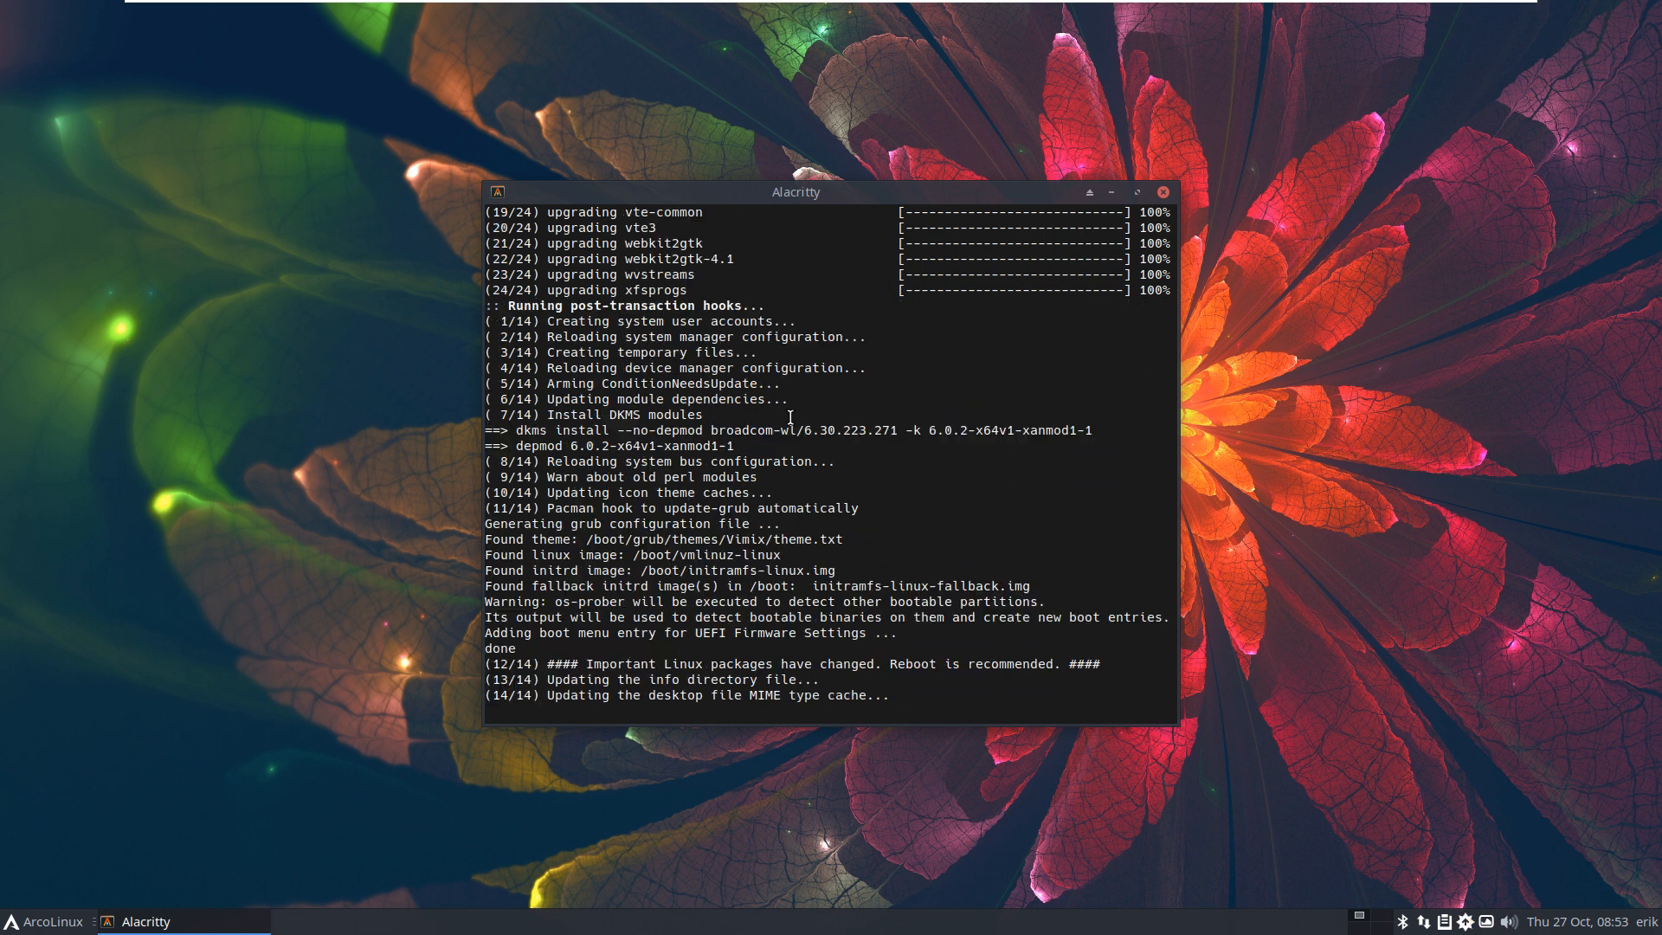
# Step: Check the upgraded package versions, then restart the guest with sudo reboot
pyautogui.scroll(15, 790, 419)
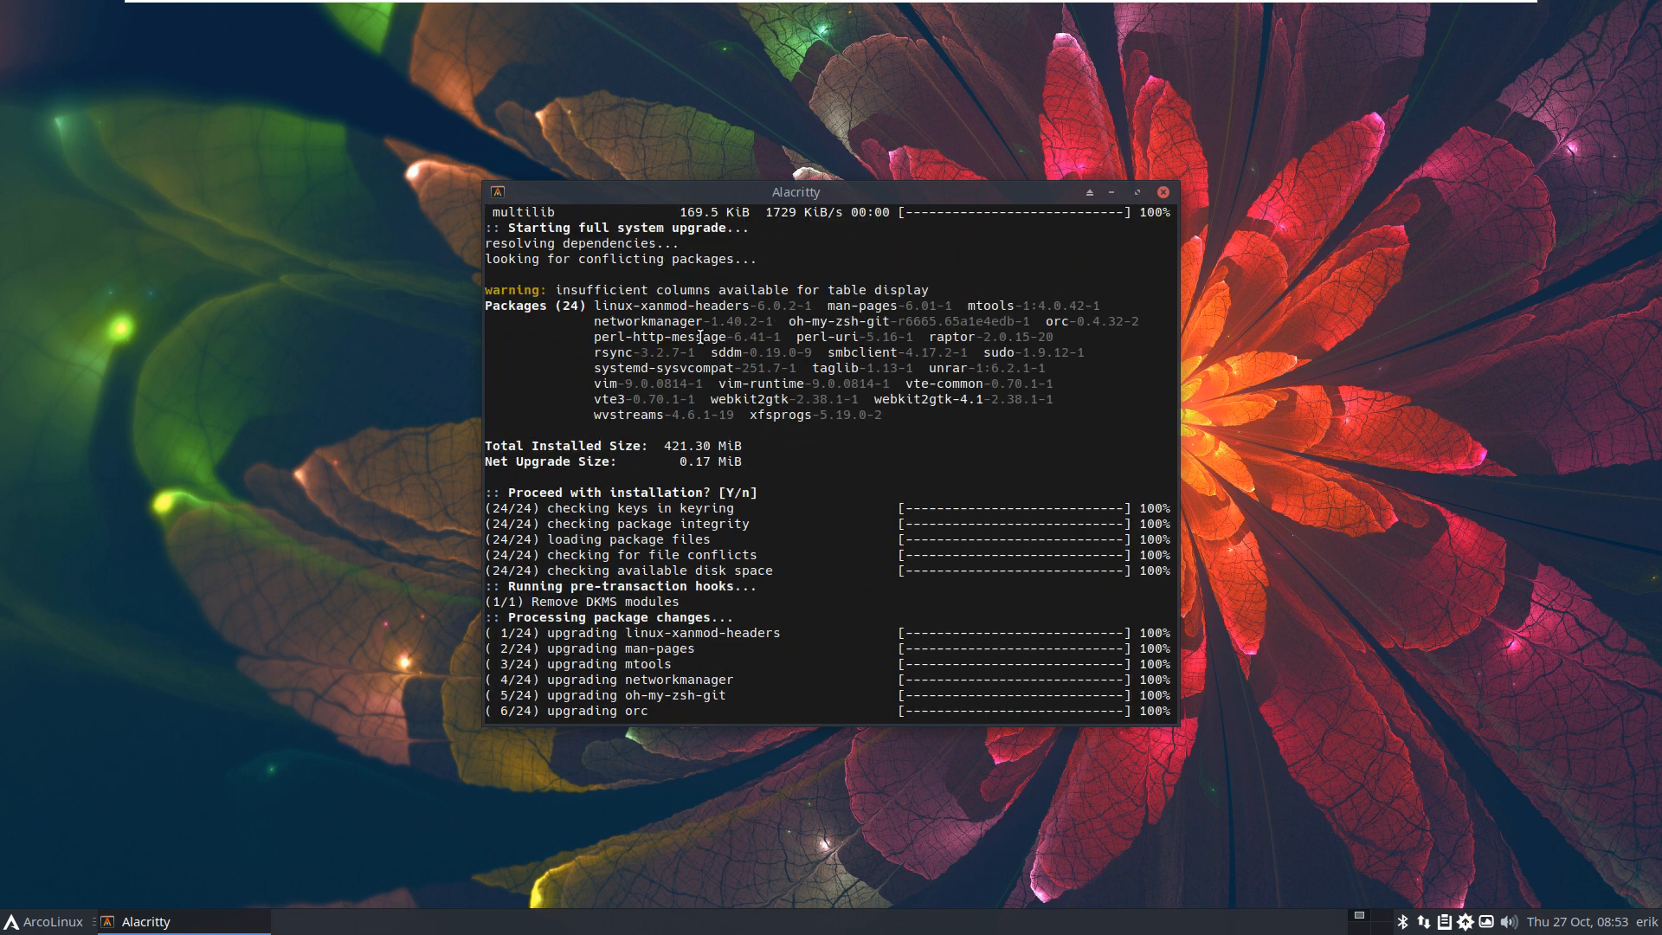
pyautogui.moveTo(750, 308); pyautogui.dragTo(816, 306)
pyautogui.click(788, 314)
pyautogui.moveTo(763, 307); pyautogui.dragTo(825, 386)
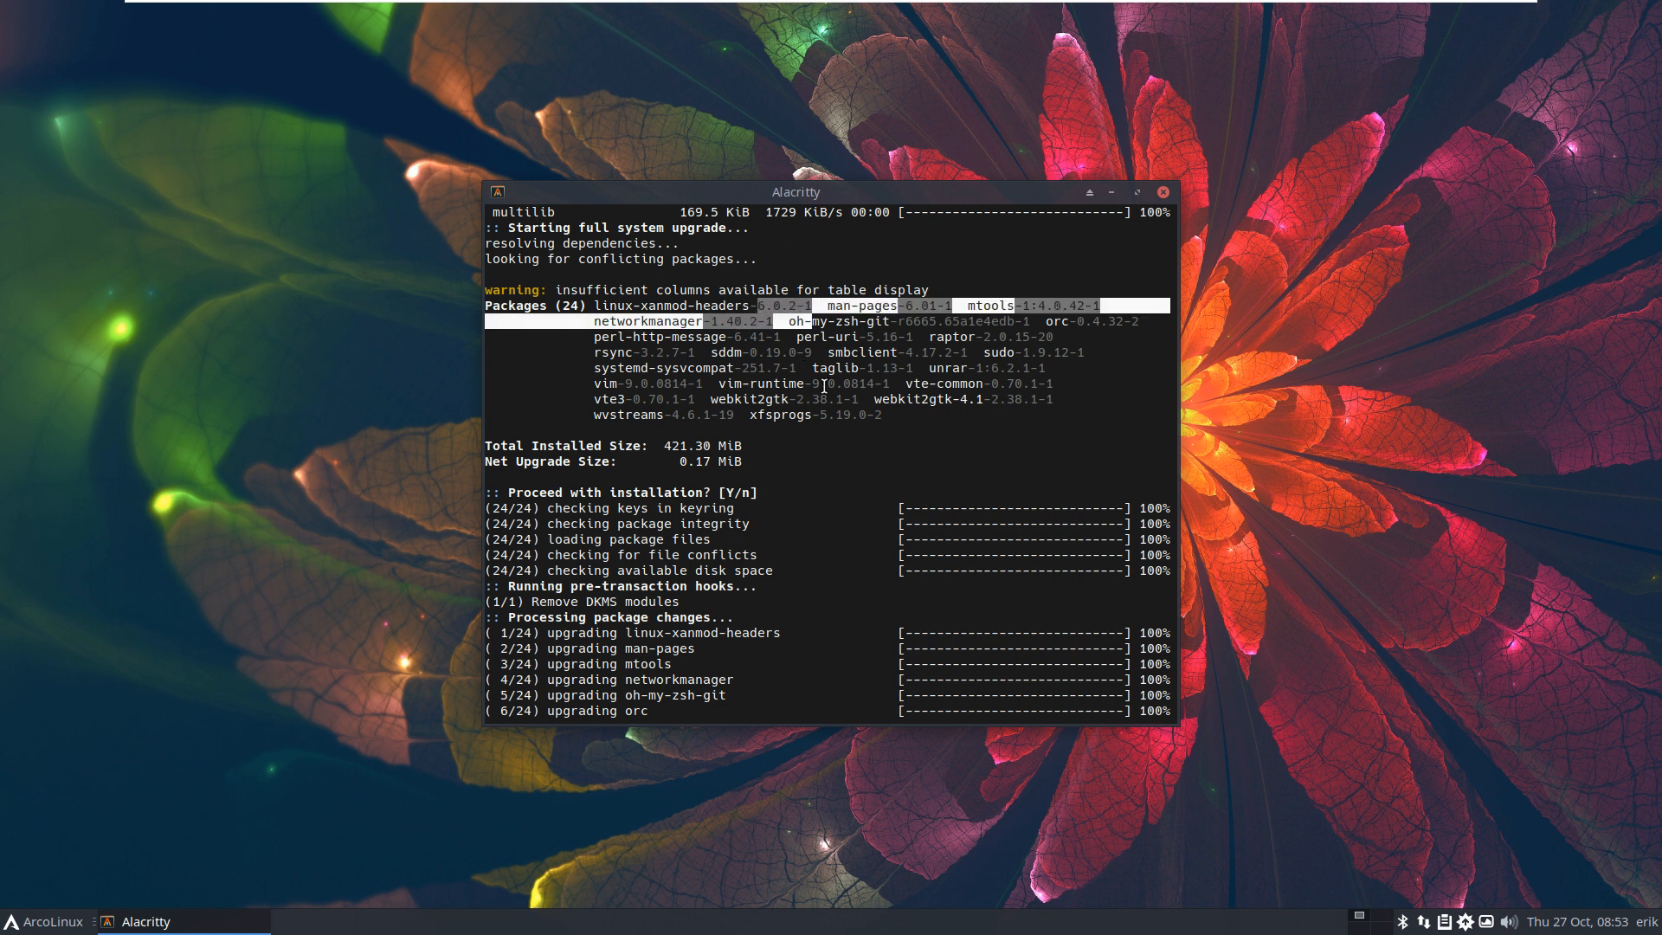
pyautogui.click(824, 386)
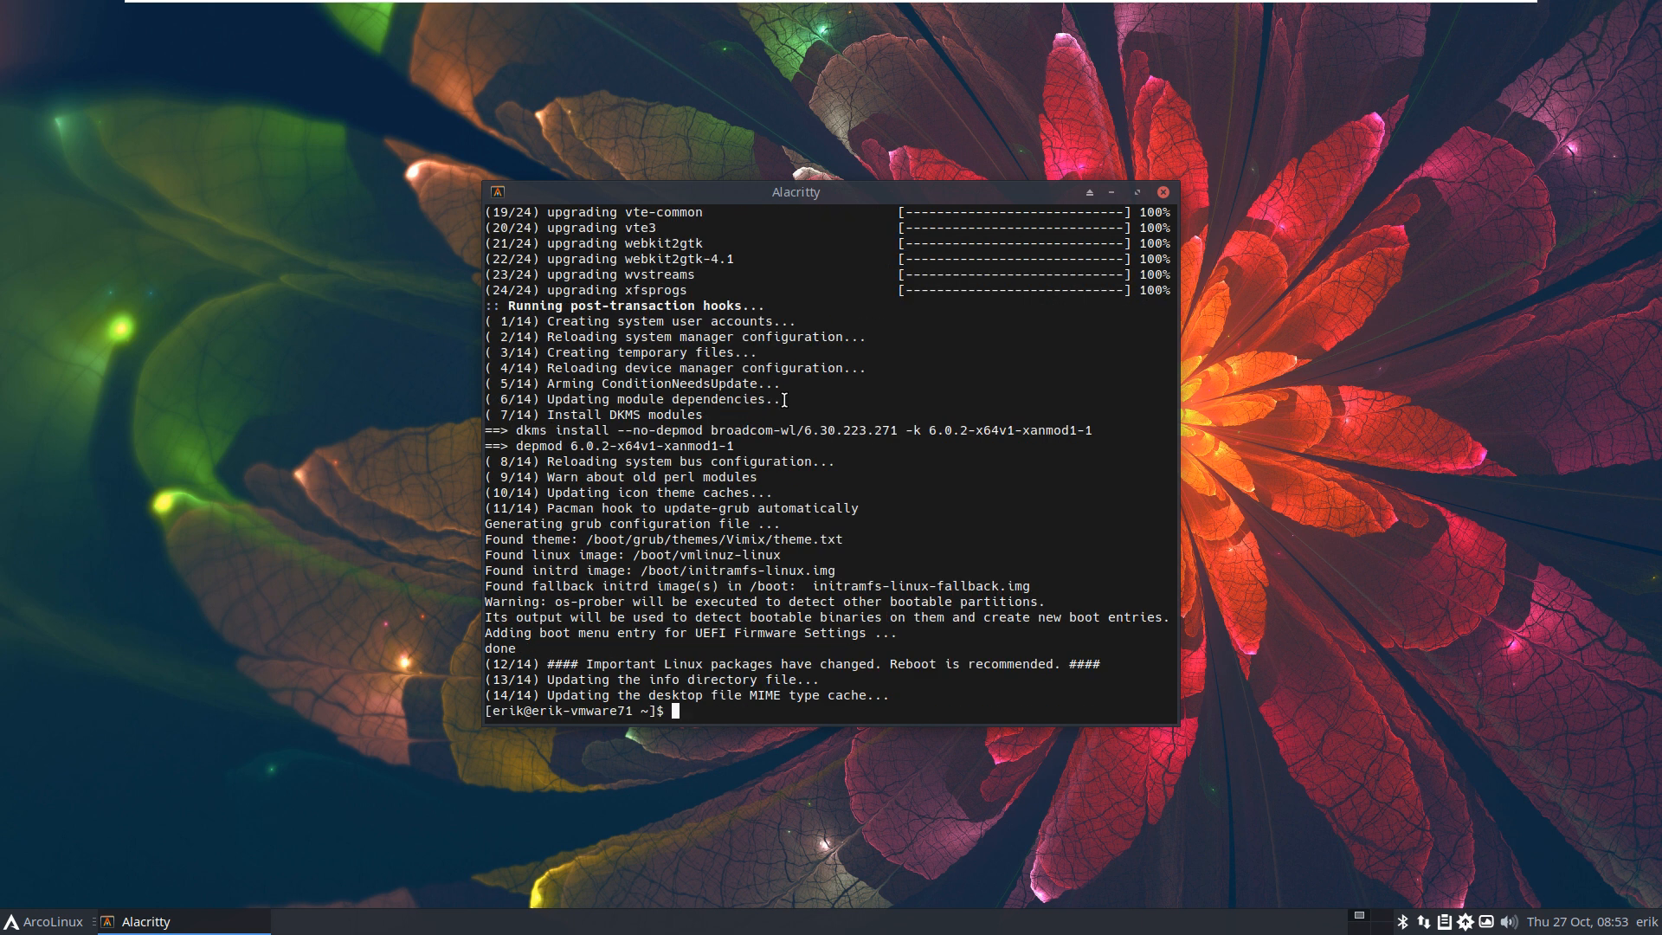
pyautogui.write('sudo reboot')
pyautogui.press('Return')
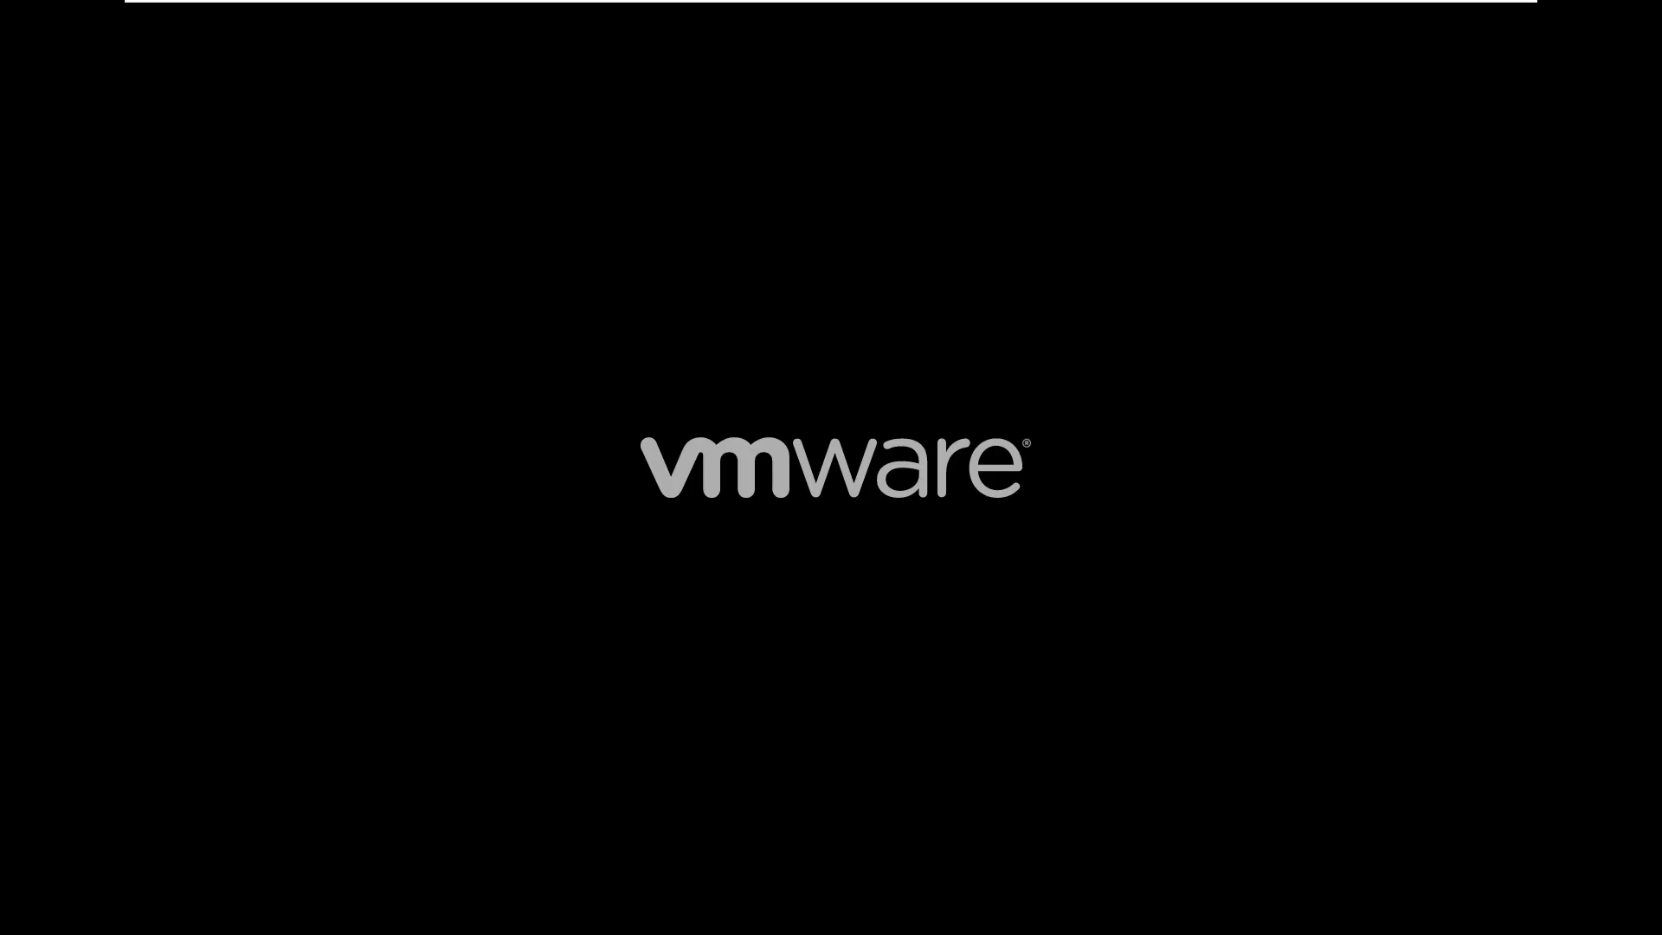
# Step: After booting, close the welcome app, confirm ISO release v22.11.02 with iso, and close the terminal
pyautogui.press('Return')
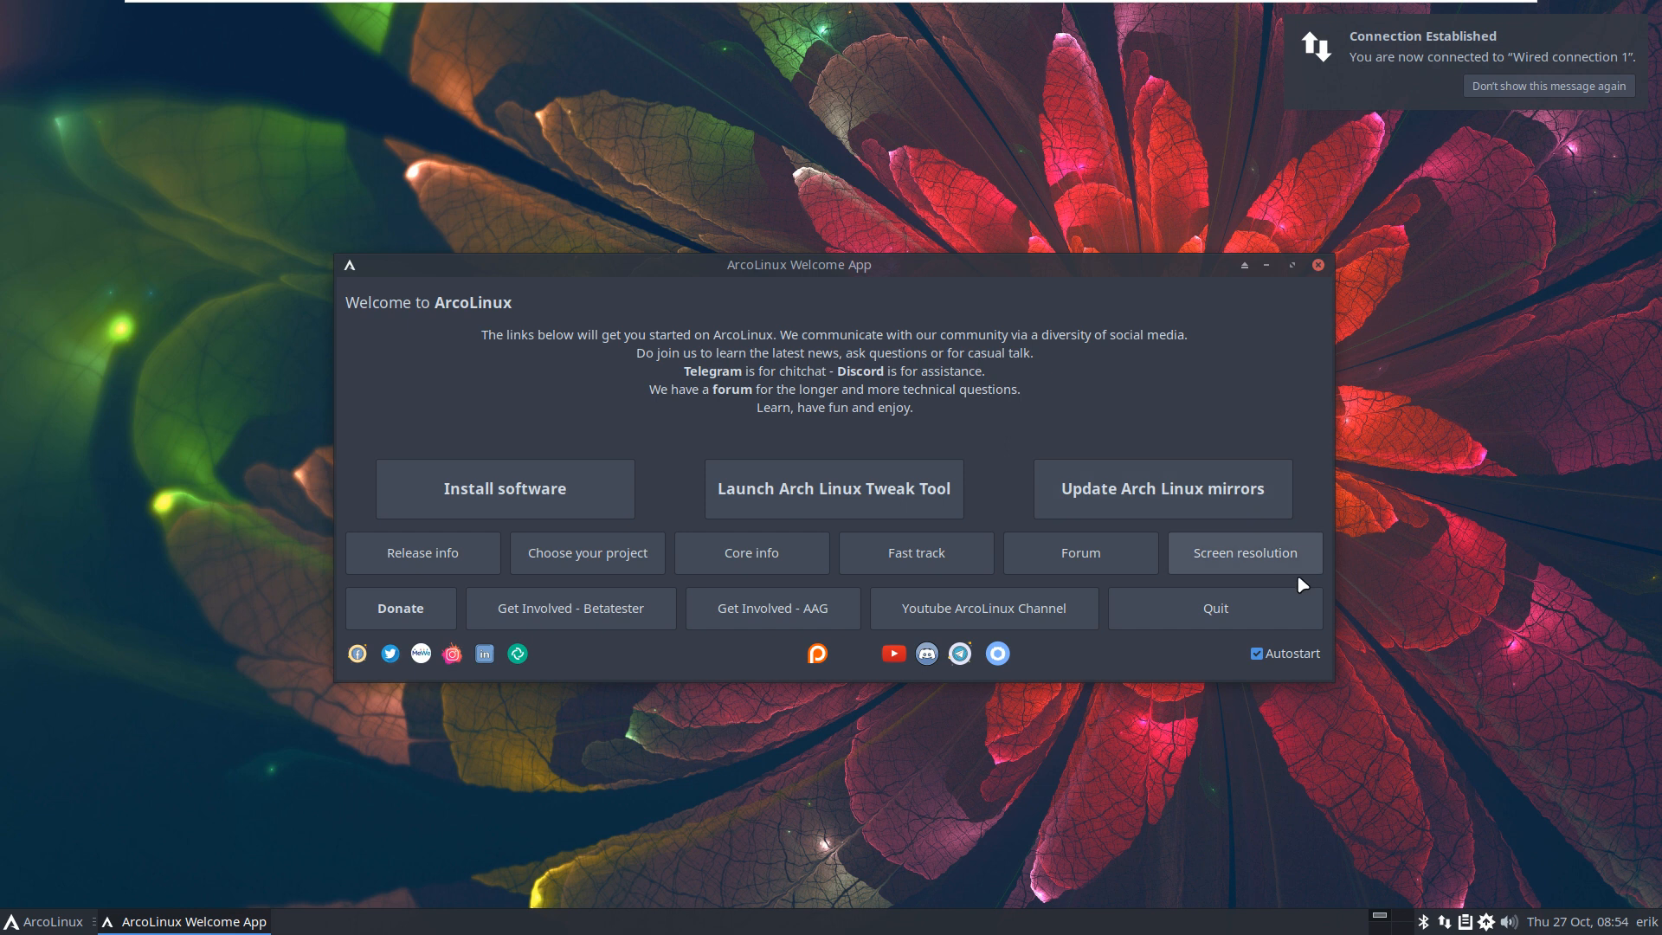
pyautogui.click(1268, 613)
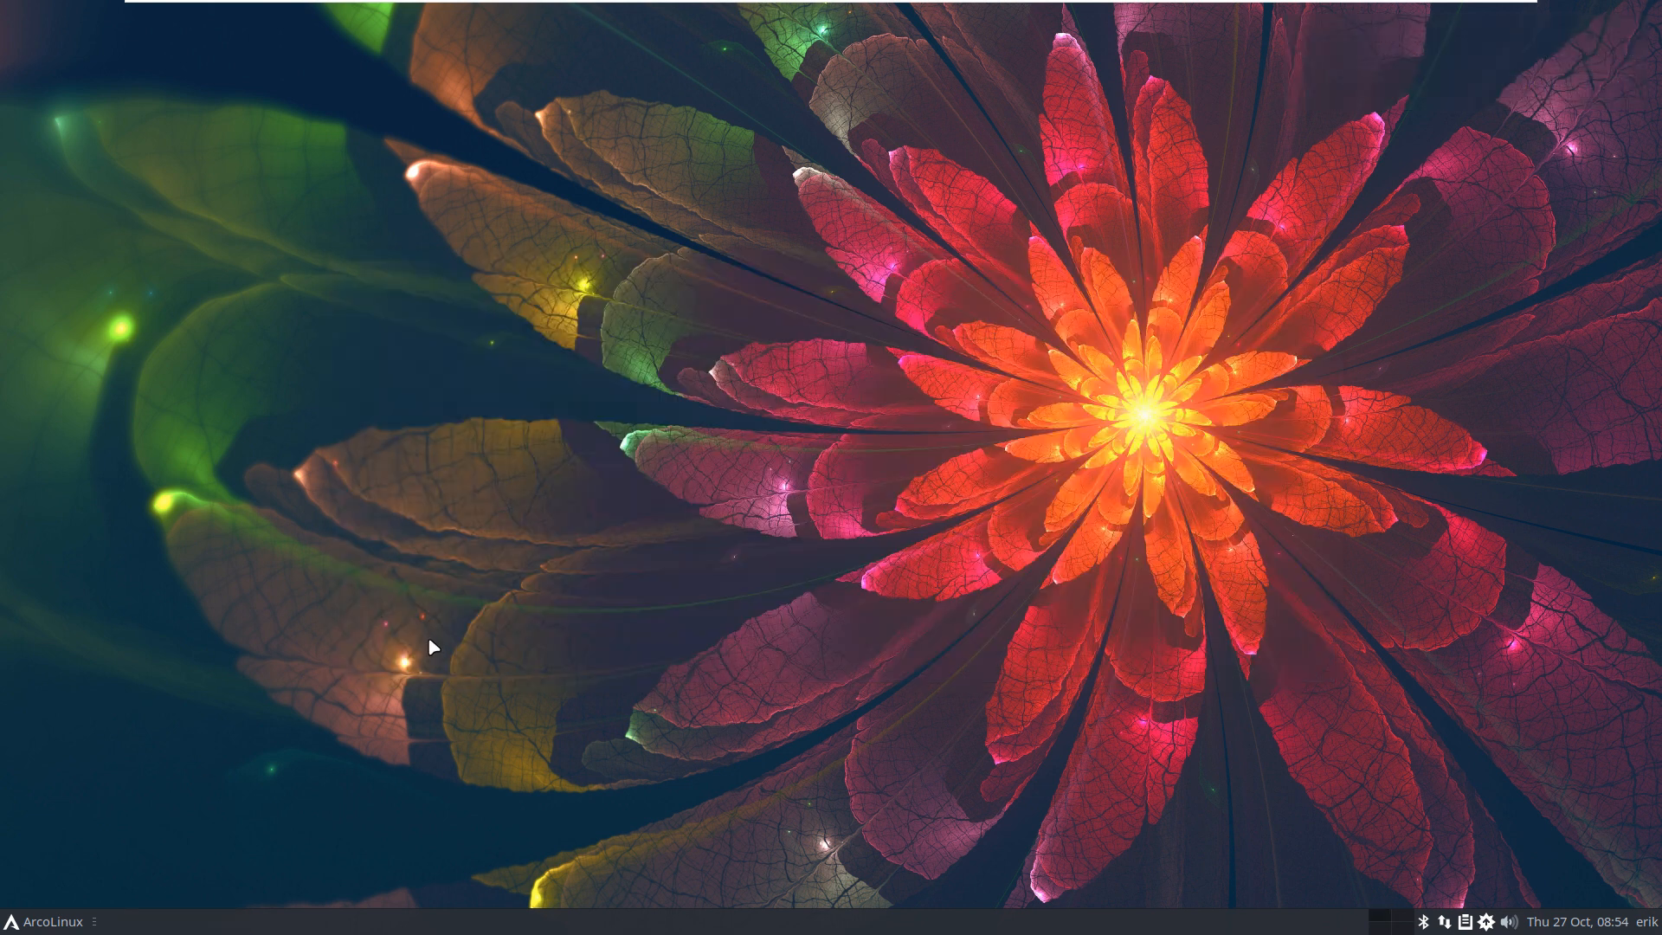
pyautogui.hotkey('ctrl', 'alt', 't')
pyautogui.write('iso')
pyautogui.press('Return')
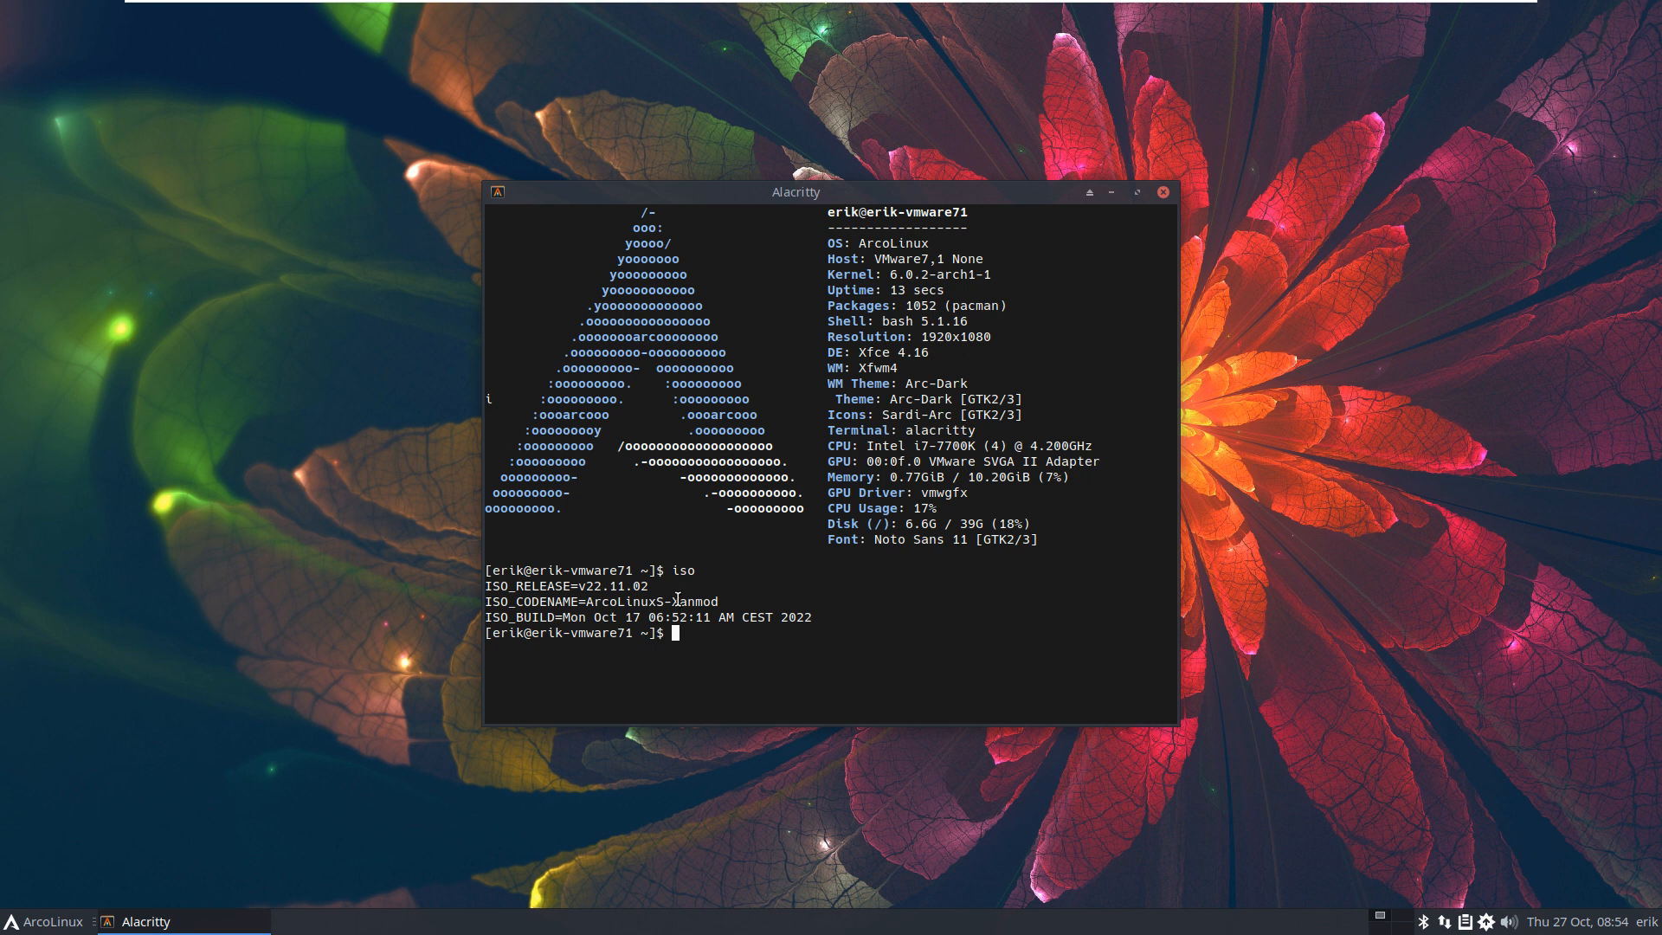
pyautogui.moveTo(586, 589); pyautogui.dragTo(665, 589)
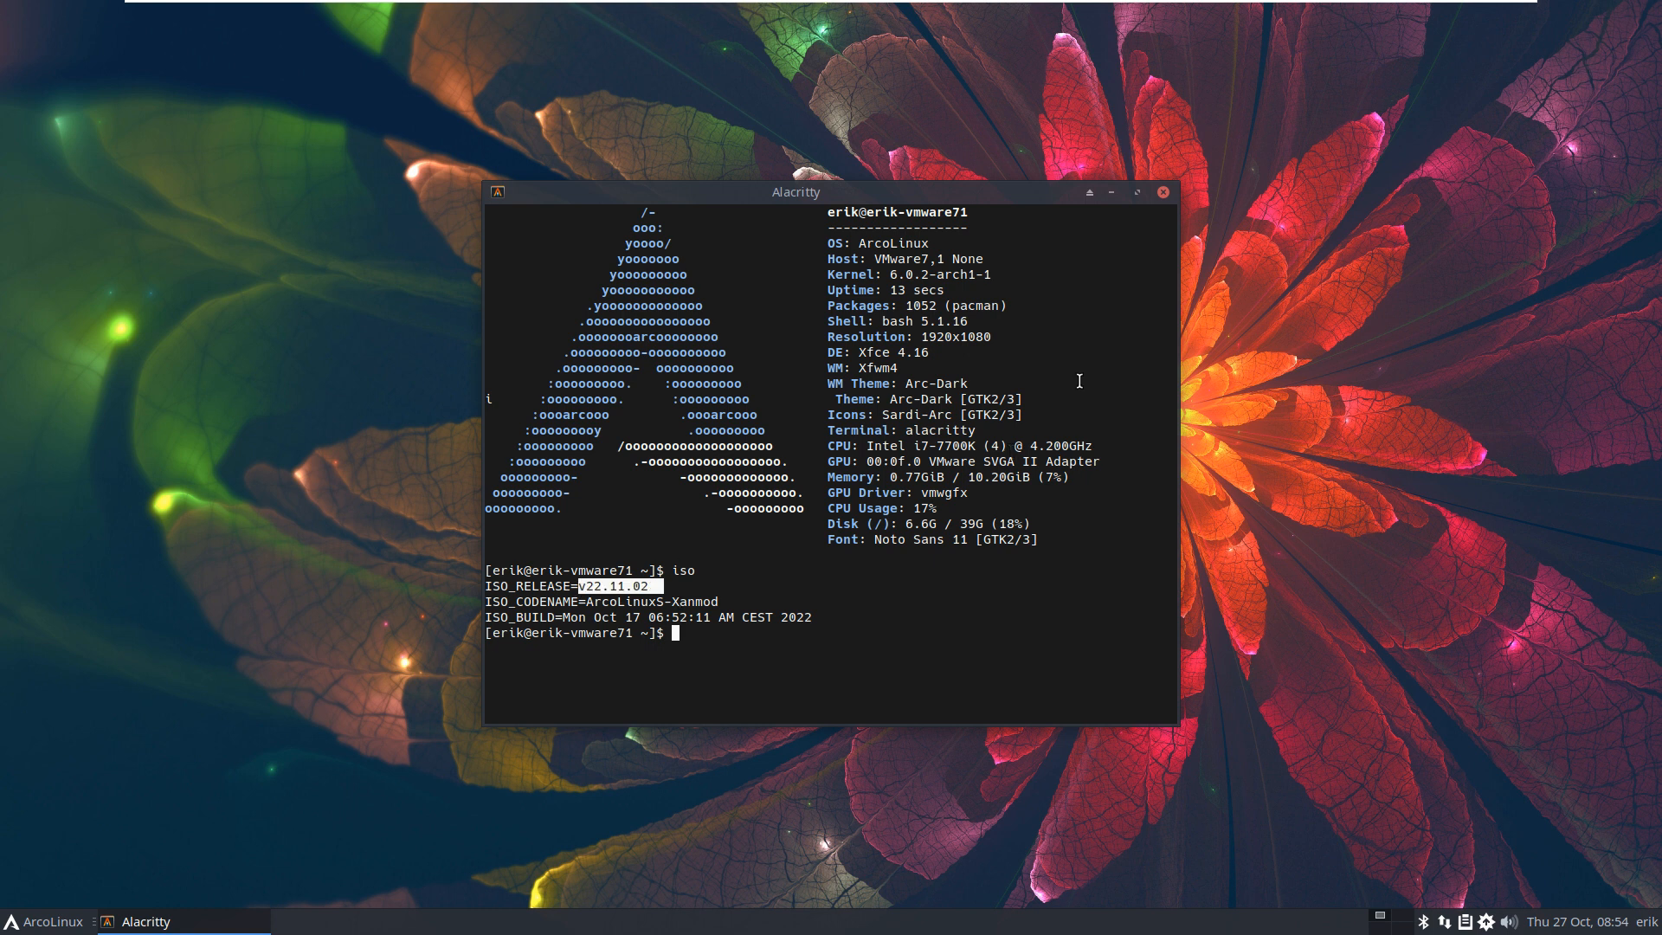
pyautogui.click(1163, 192)
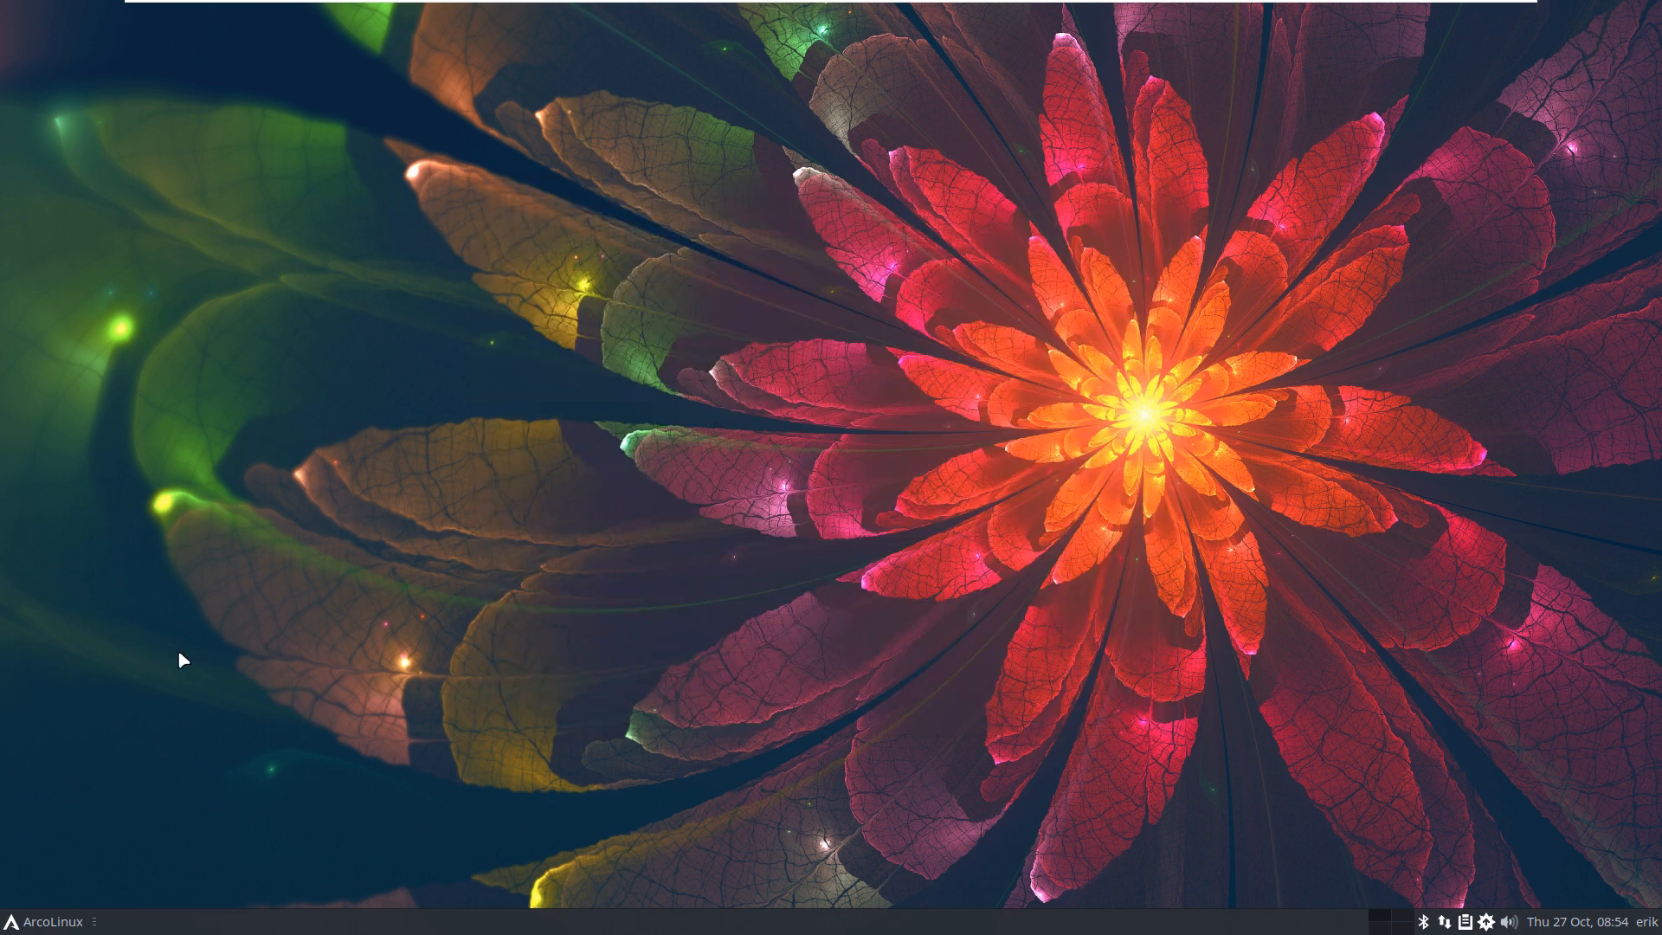
# Step: Launch Firefox from the application menu and skip its welcome tab
pyautogui.click(40, 922)
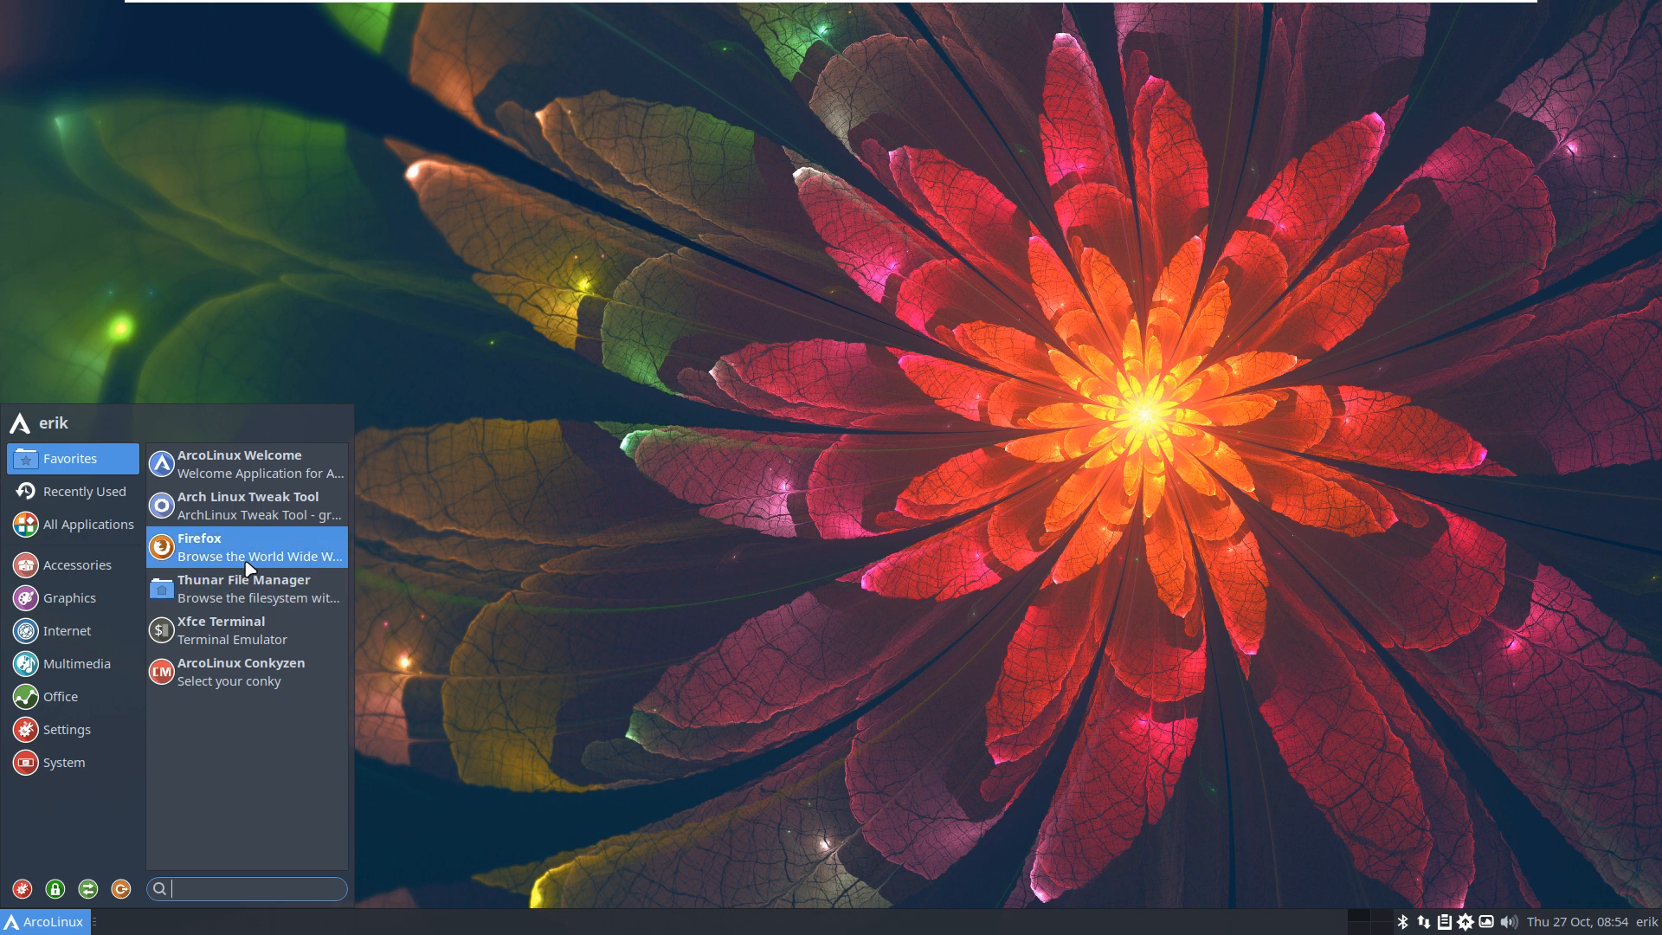
pyautogui.click(247, 561)
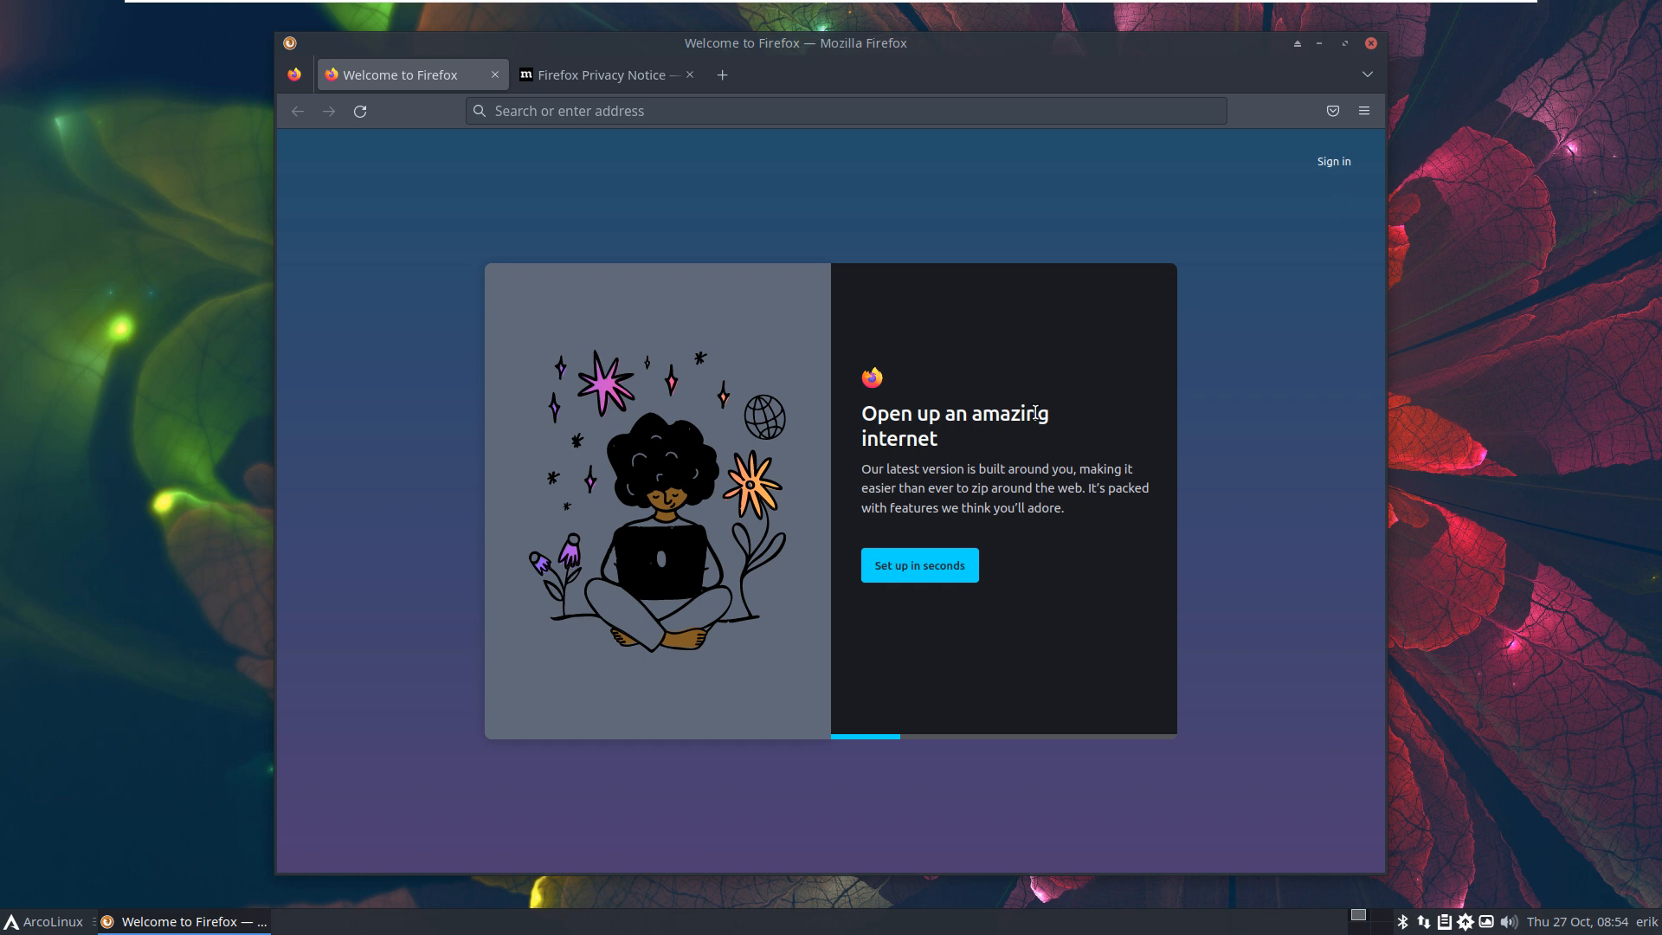
pyautogui.click(975, 570)
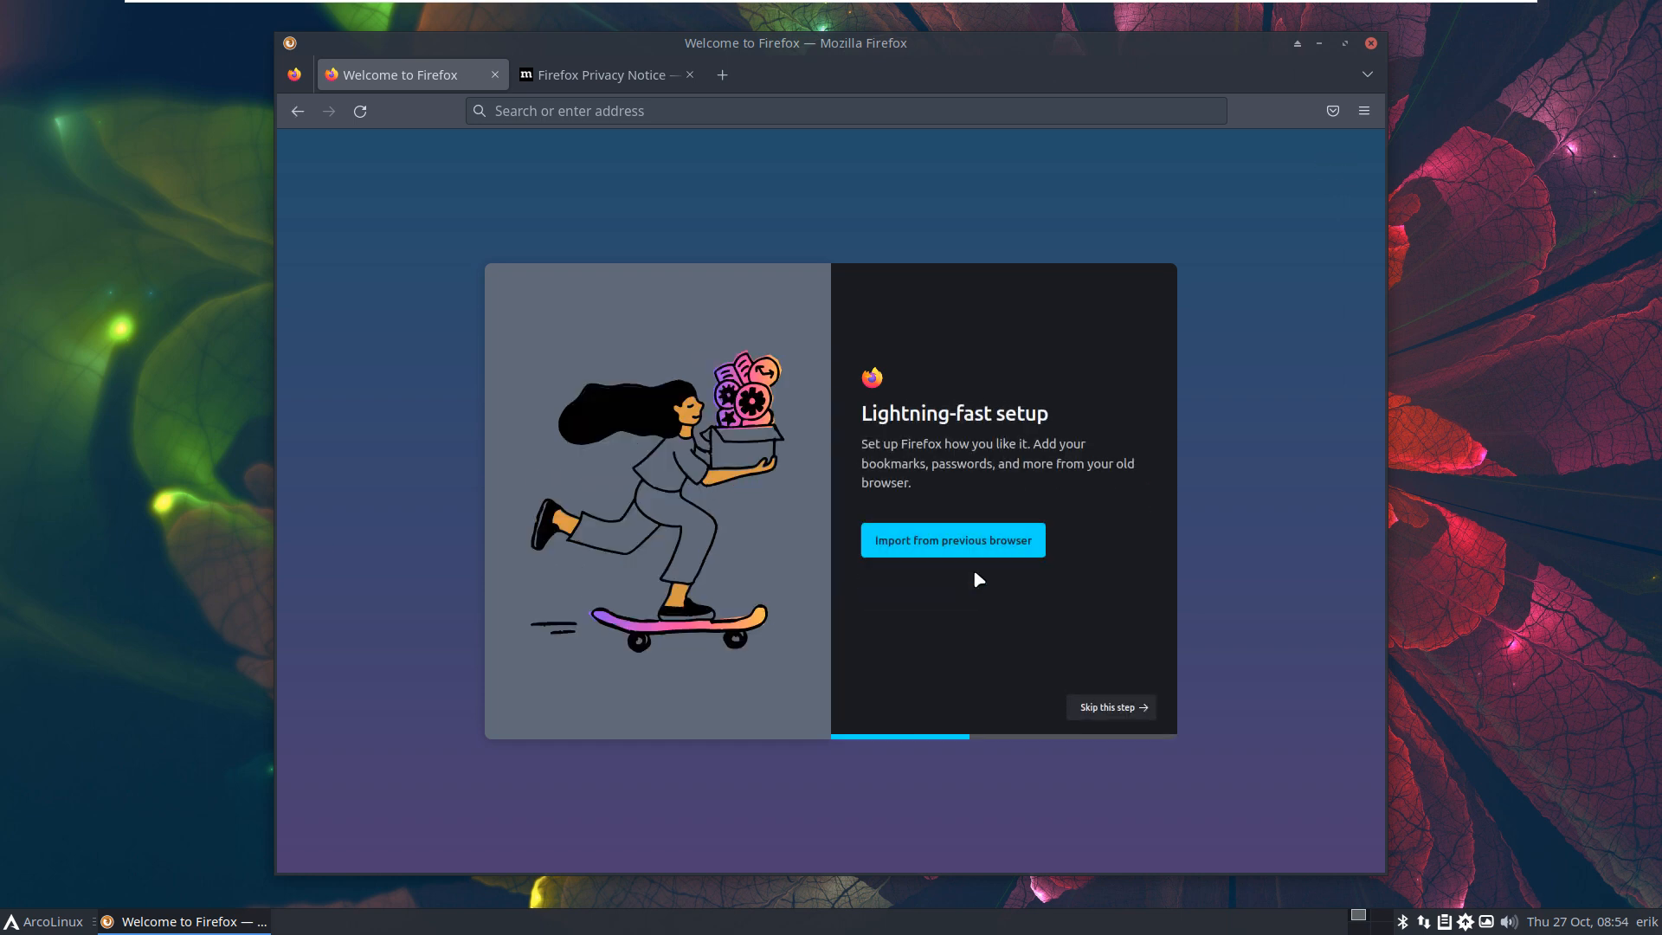
pyautogui.click(496, 75)
# Step: Search for 'arcolinux', accept Google's cookies, and open the arcolinux.com result
pyautogui.click(574, 110)
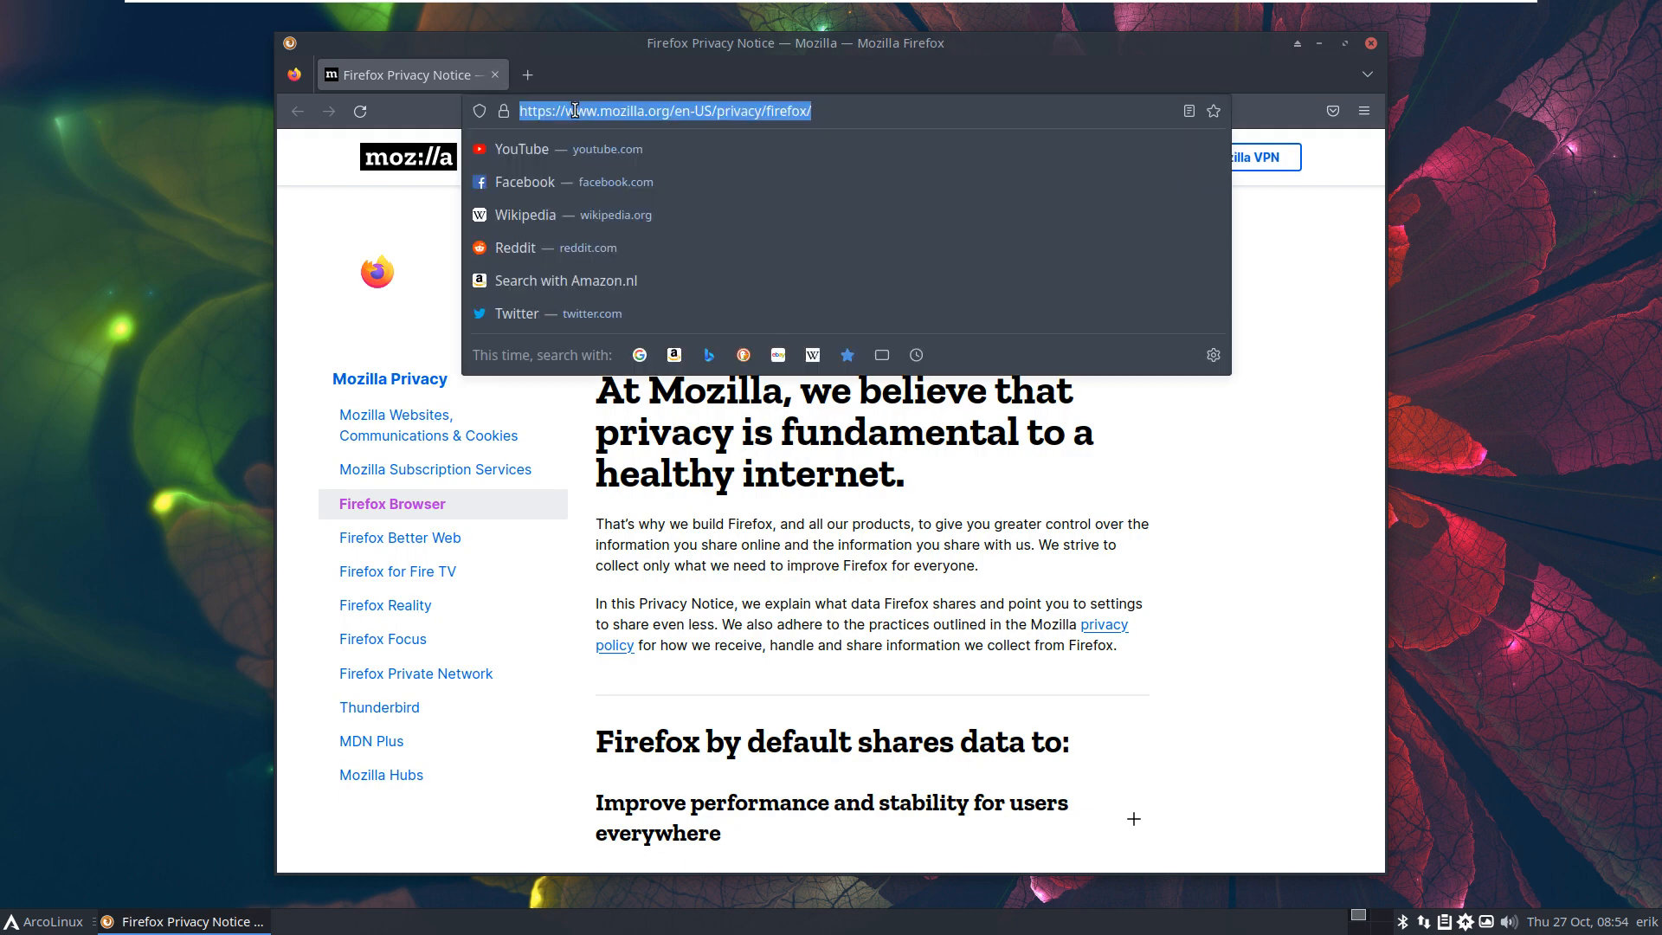
pyautogui.write('arcolinux')
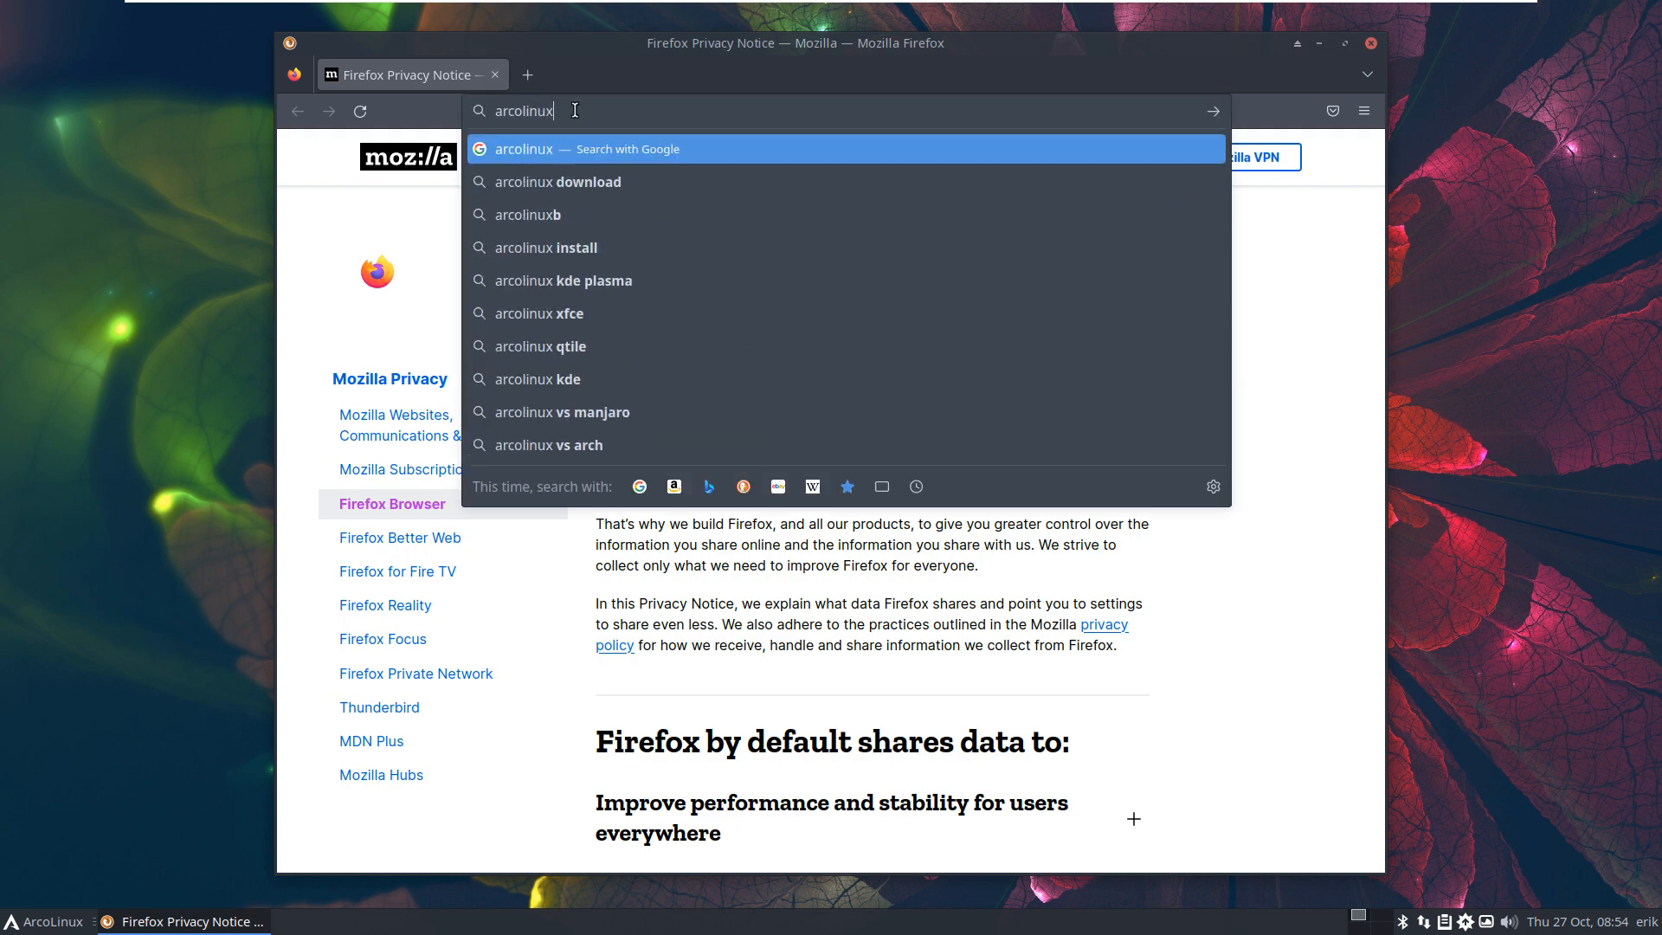
pyautogui.press('Return')
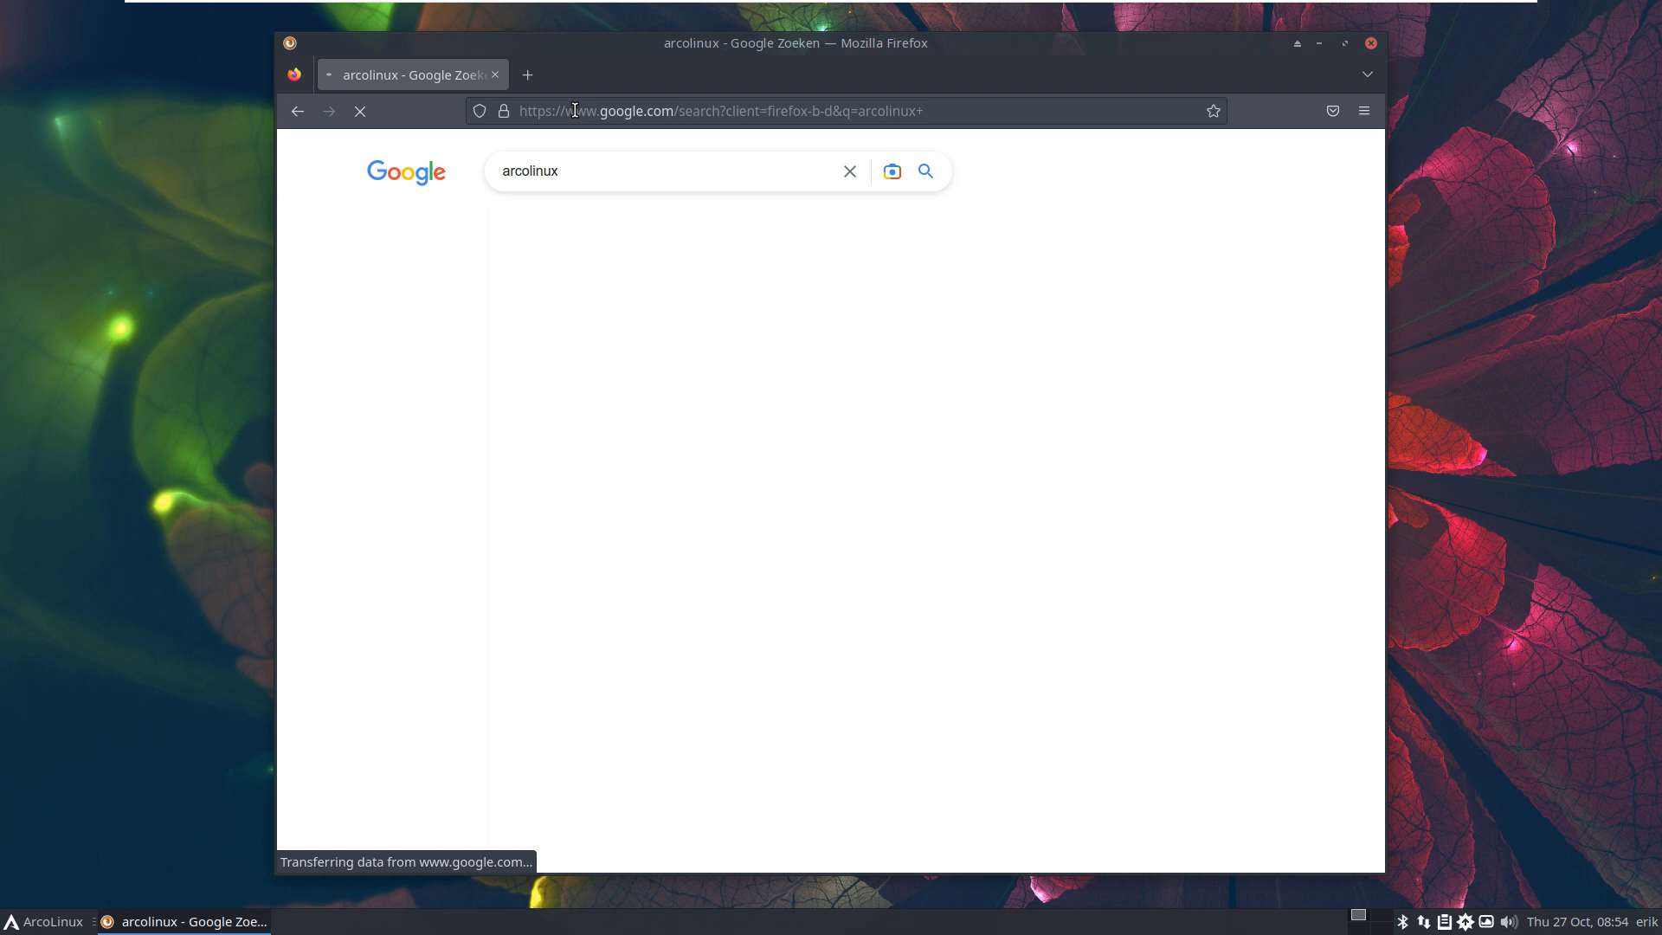
pyautogui.click(1009, 761)
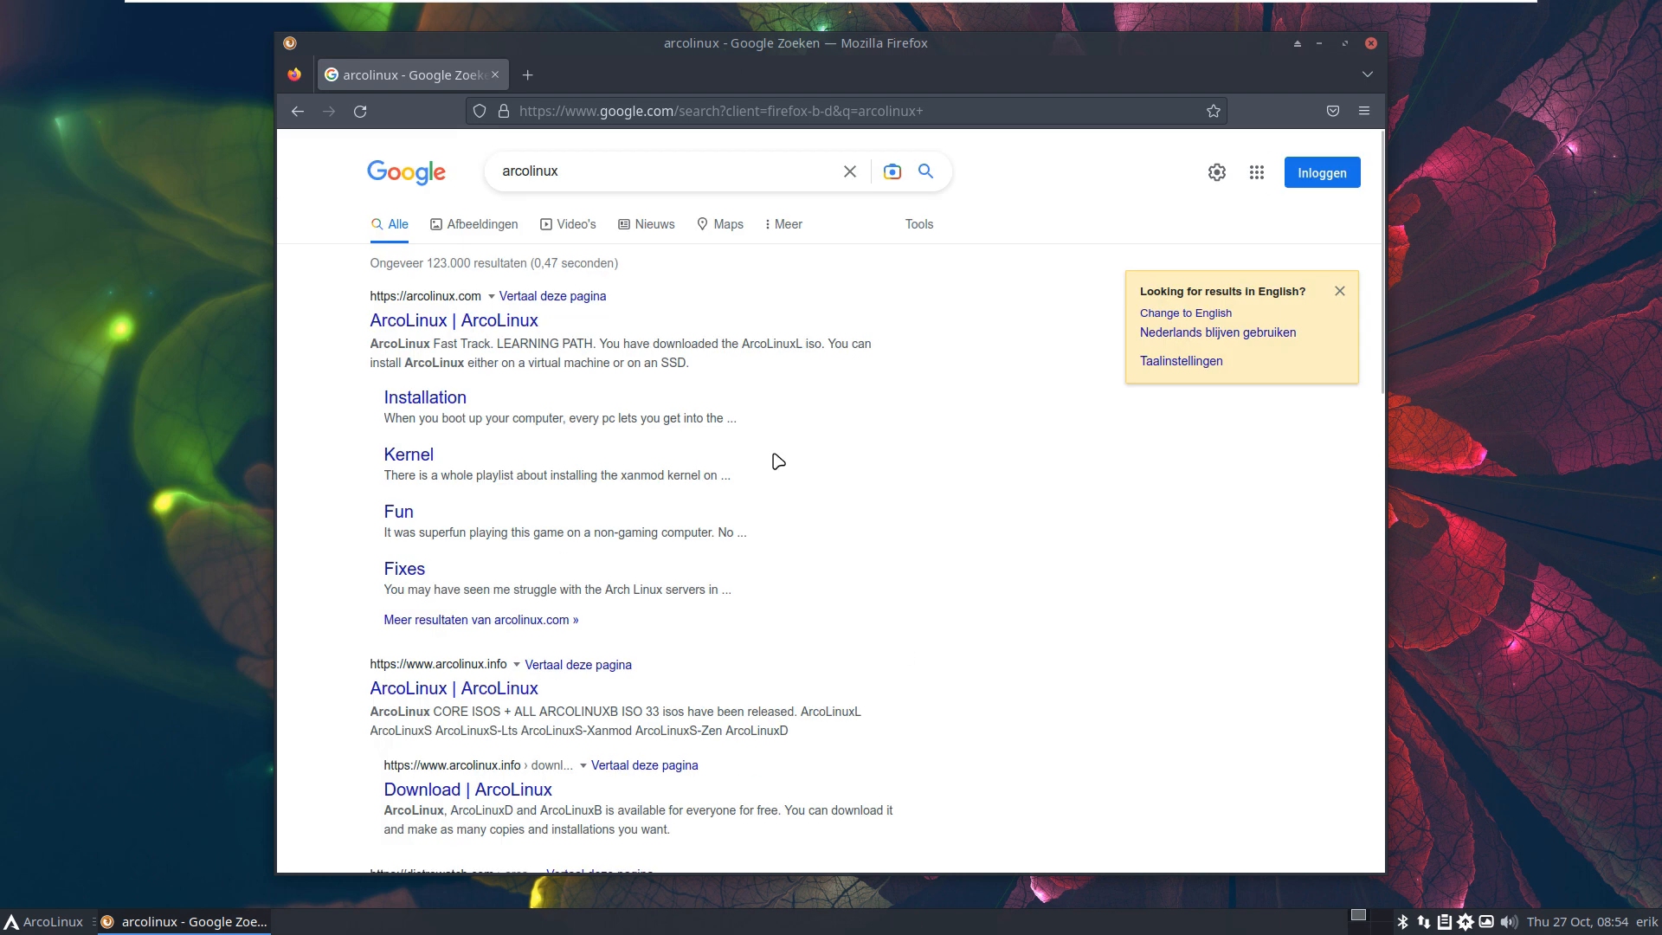
pyautogui.click(502, 329)
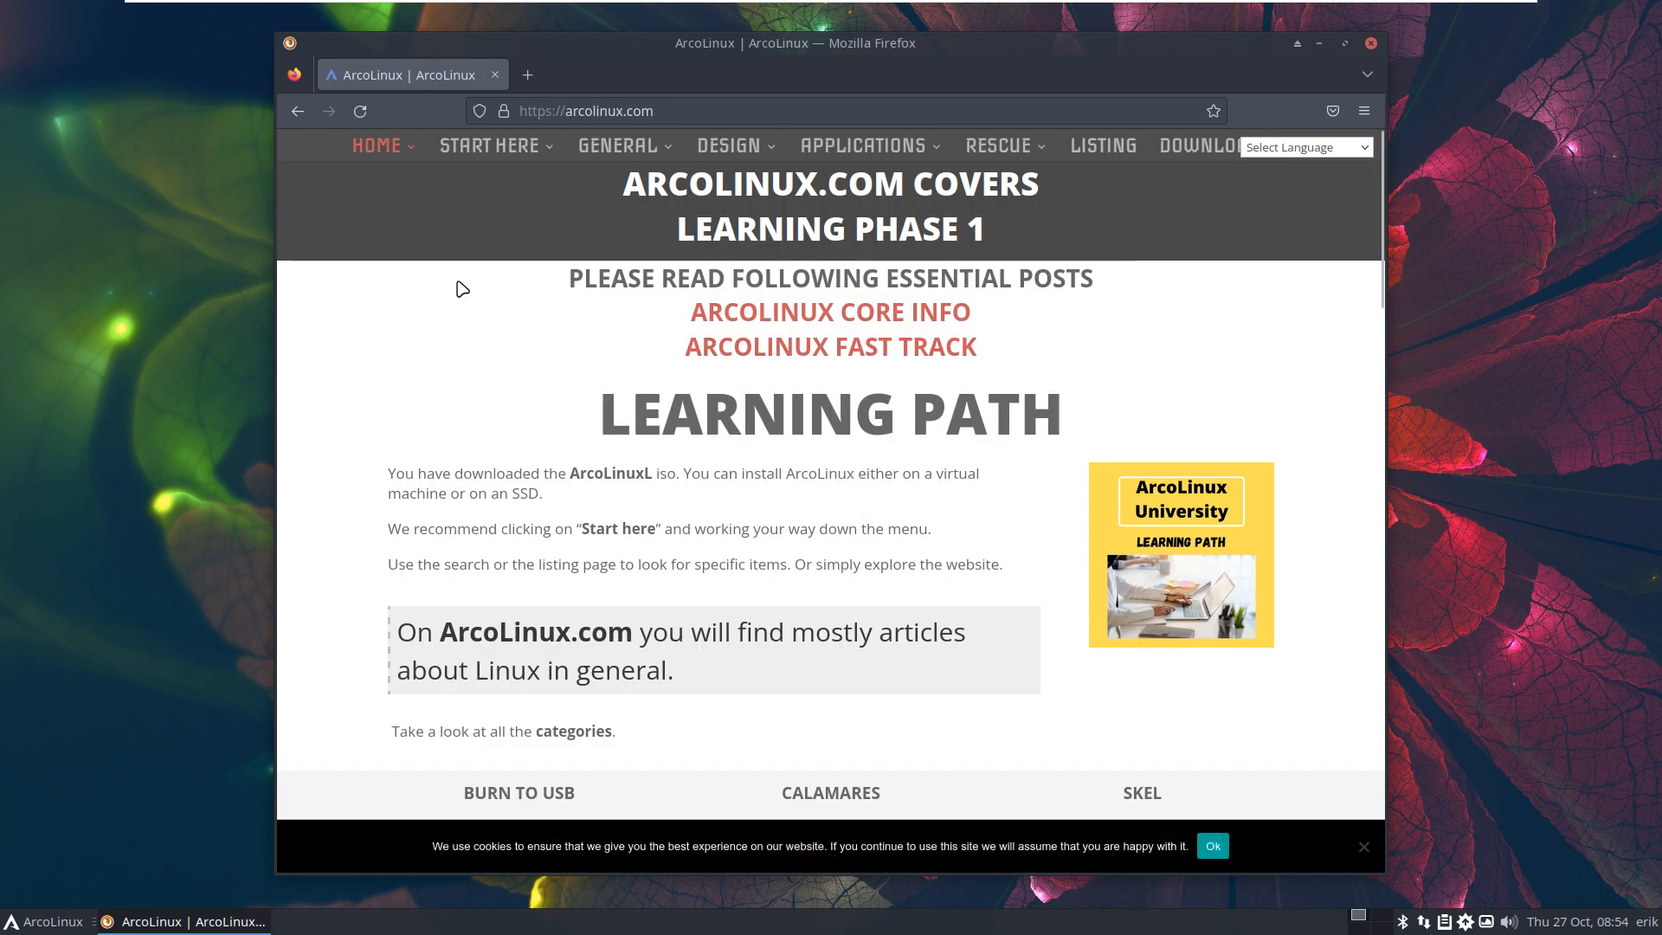
# Step: Open arcolinux.info in a new tab, maximize Firefox, and read the 33 isos, Xanmod and Zen notes
pyautogui.moveTo(407, 156)
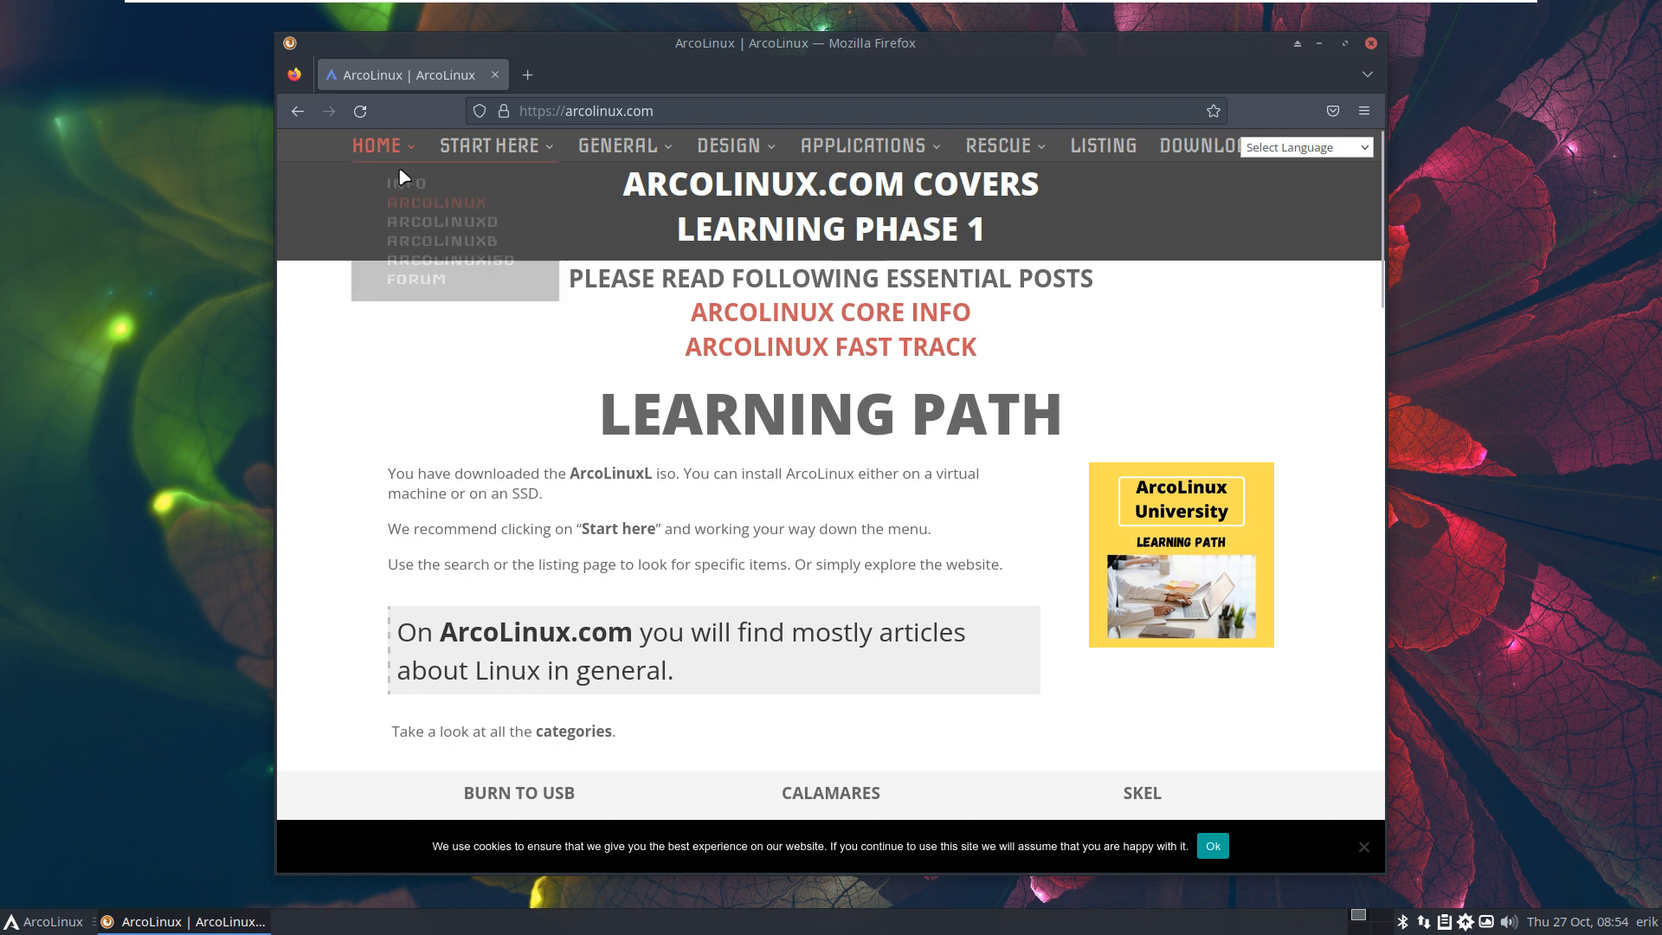
pyautogui.click(410, 223)
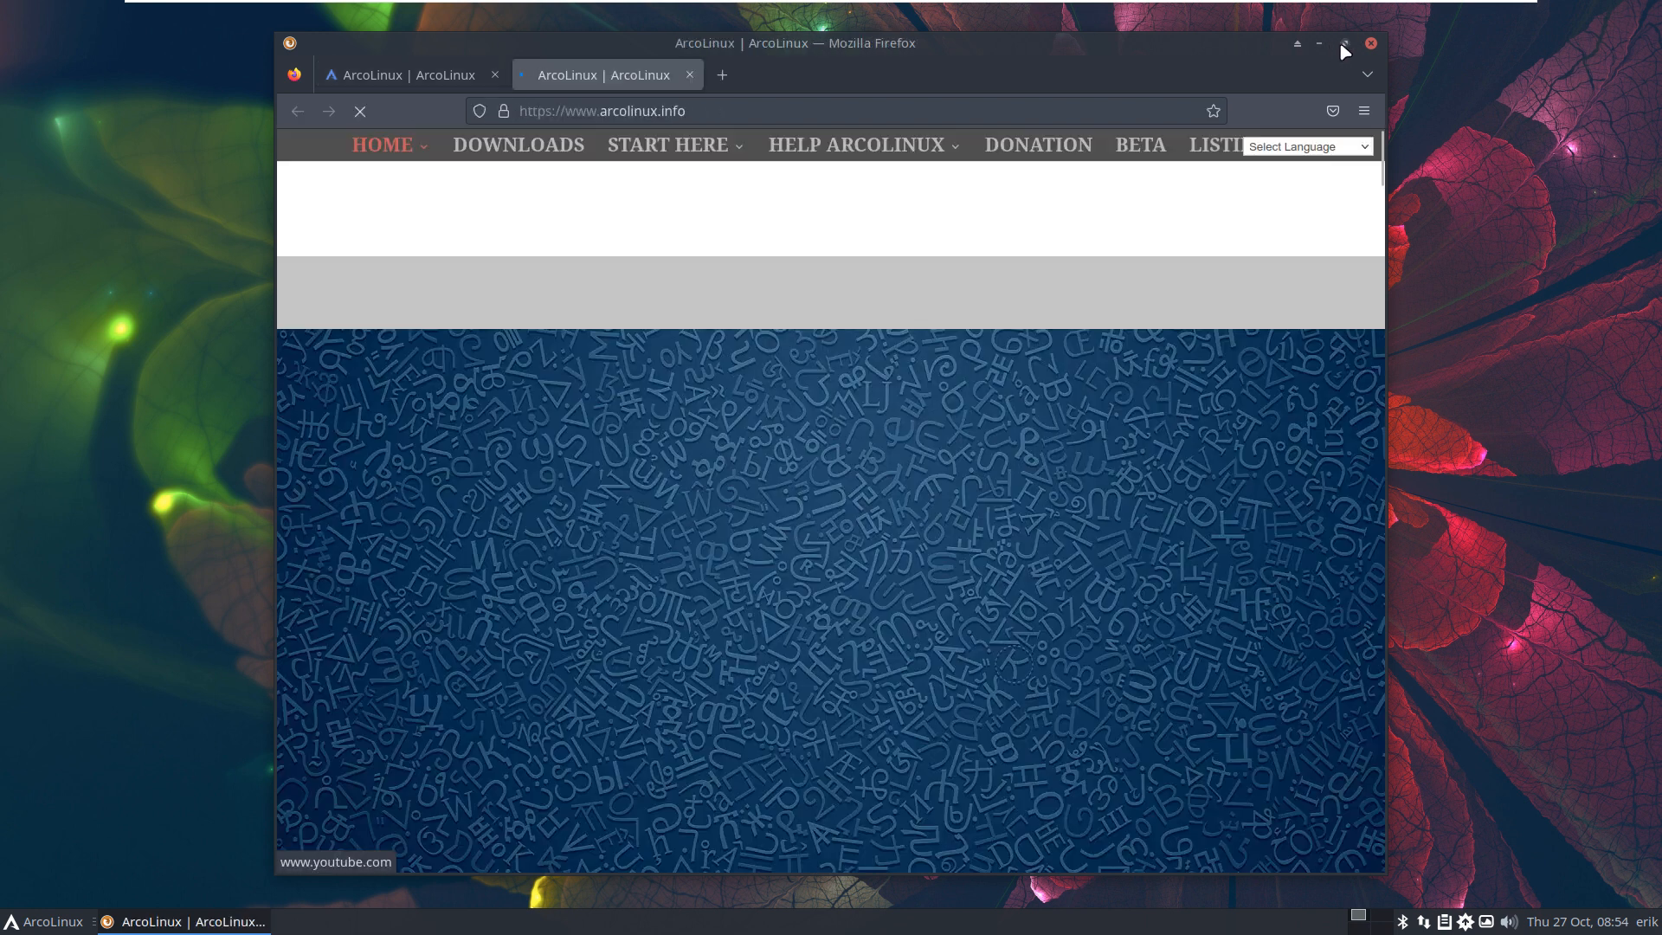
pyautogui.click(1345, 42)
pyautogui.scroll(-1, 1188, 367)
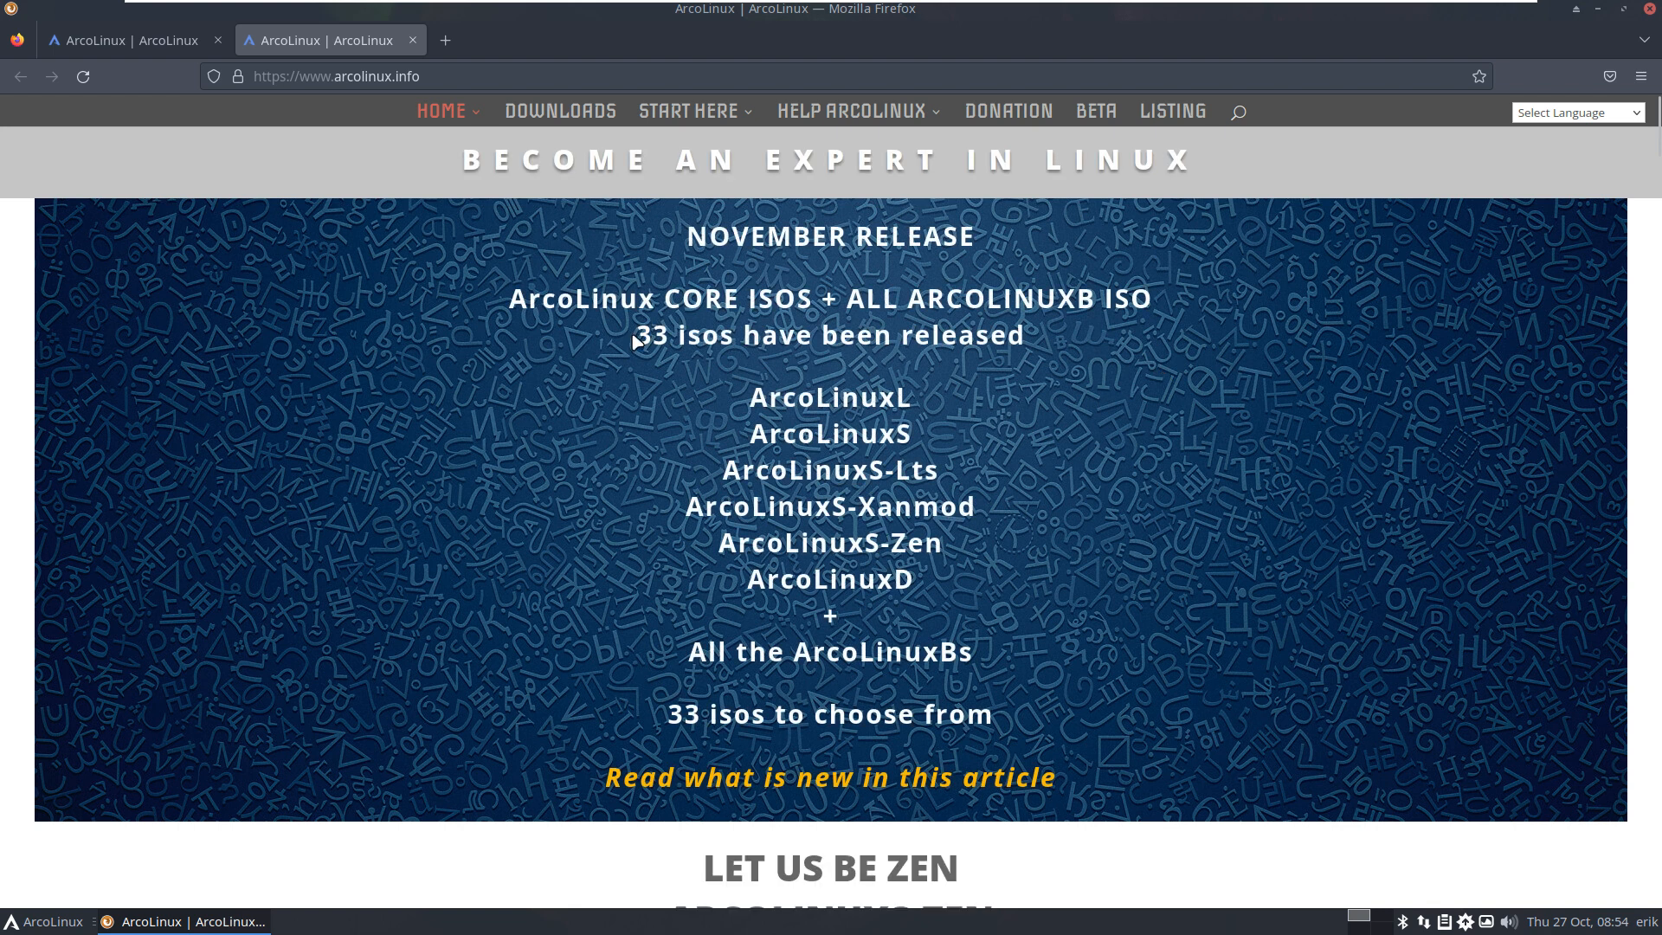
pyautogui.moveTo(636, 341); pyautogui.dragTo(736, 337)
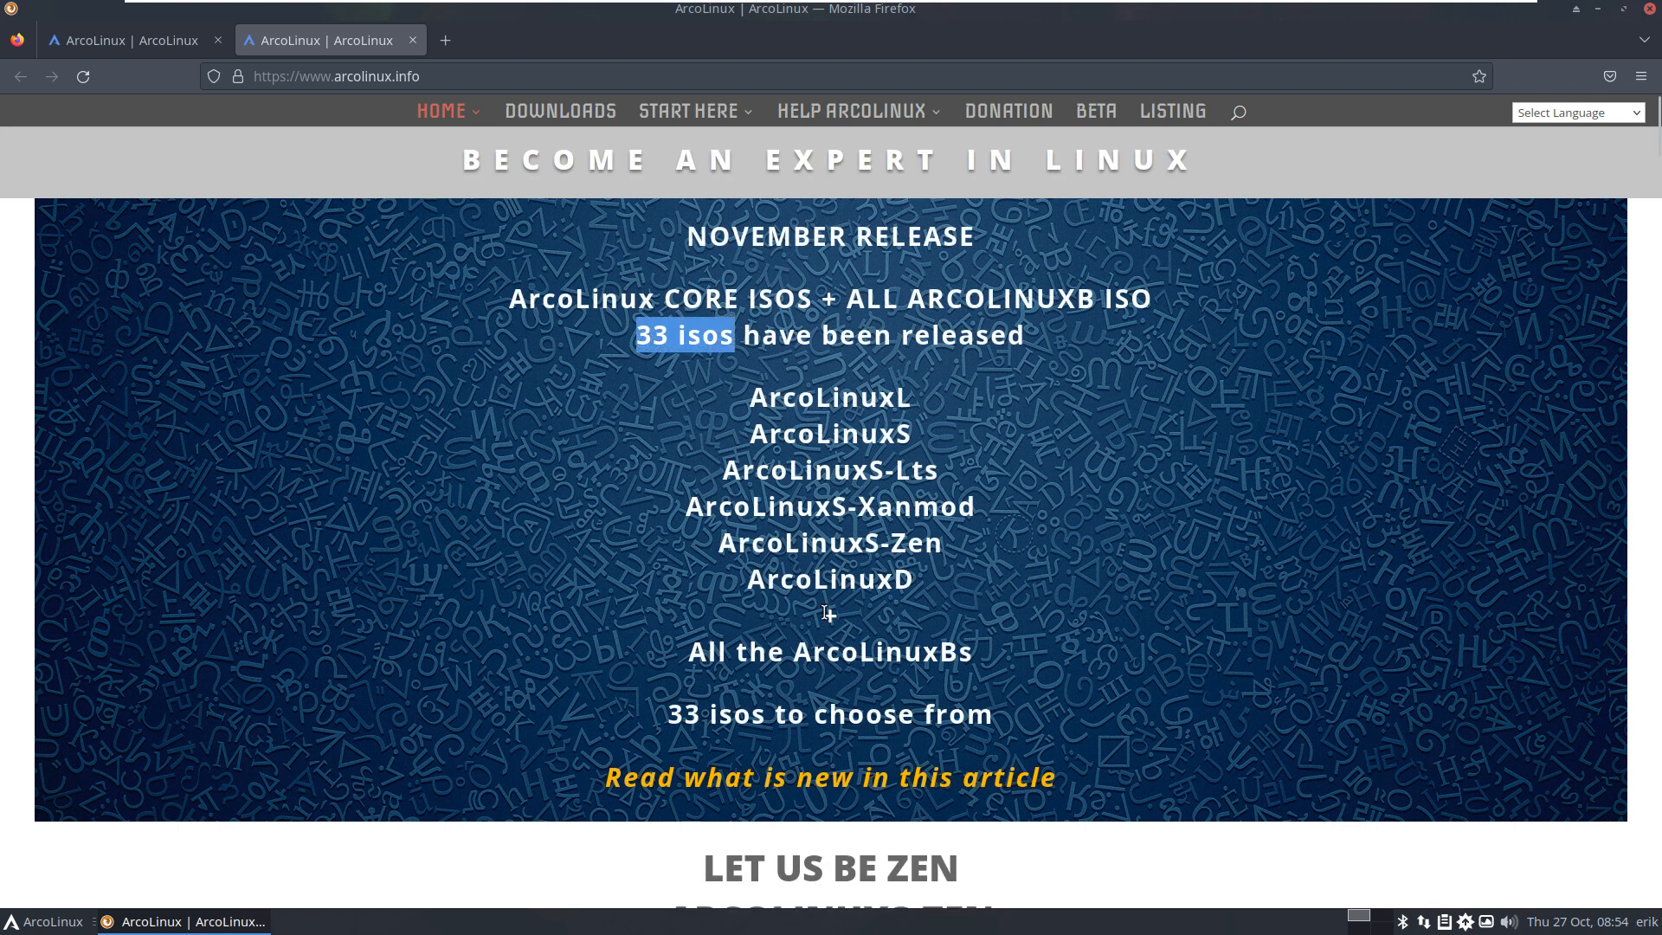
pyautogui.moveTo(862, 509); pyautogui.dragTo(1005, 528)
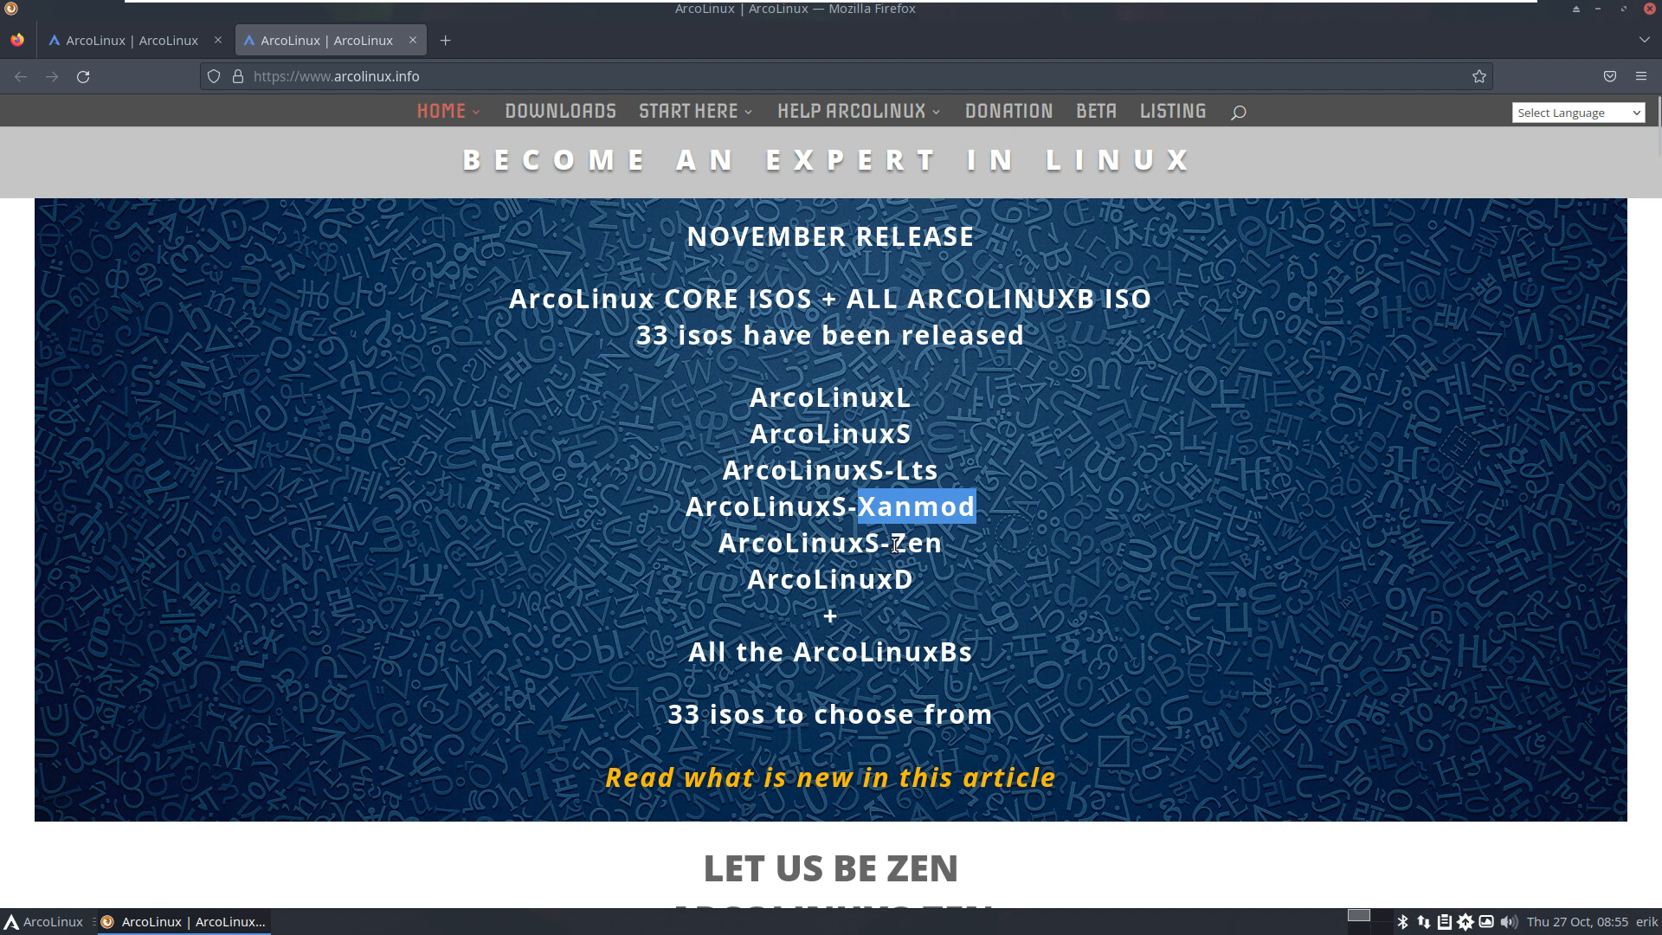
pyautogui.doubleClick(895, 544)
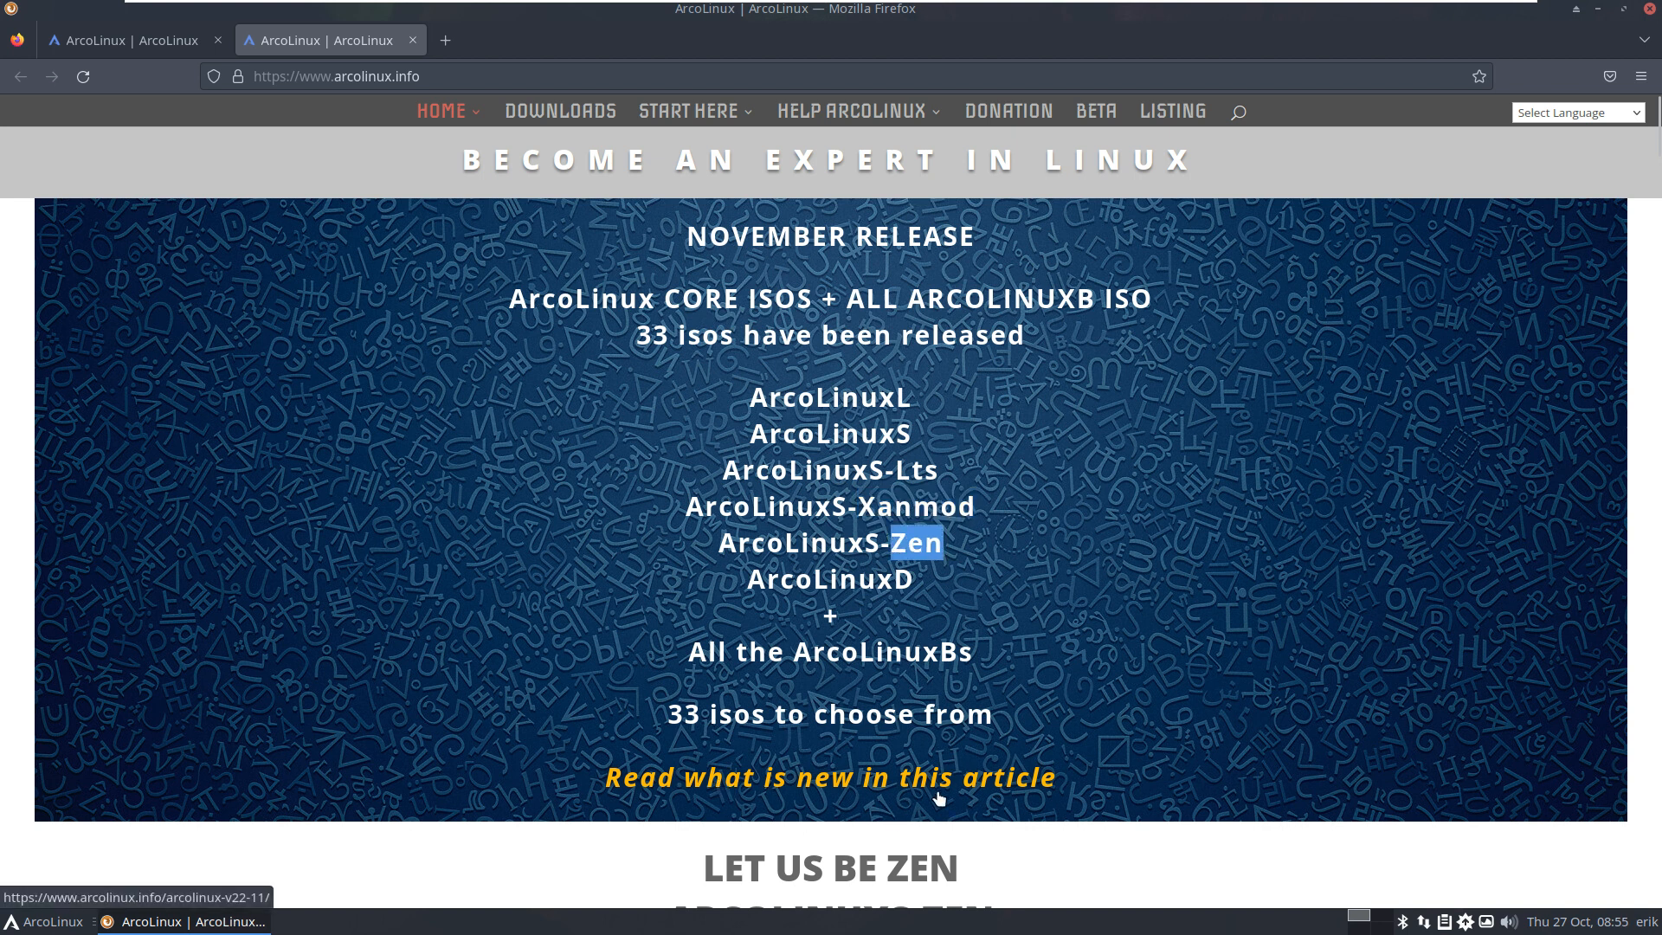
# Step: Open the 'what is new in v22.11' article and scroll through it
pyautogui.click(967, 783)
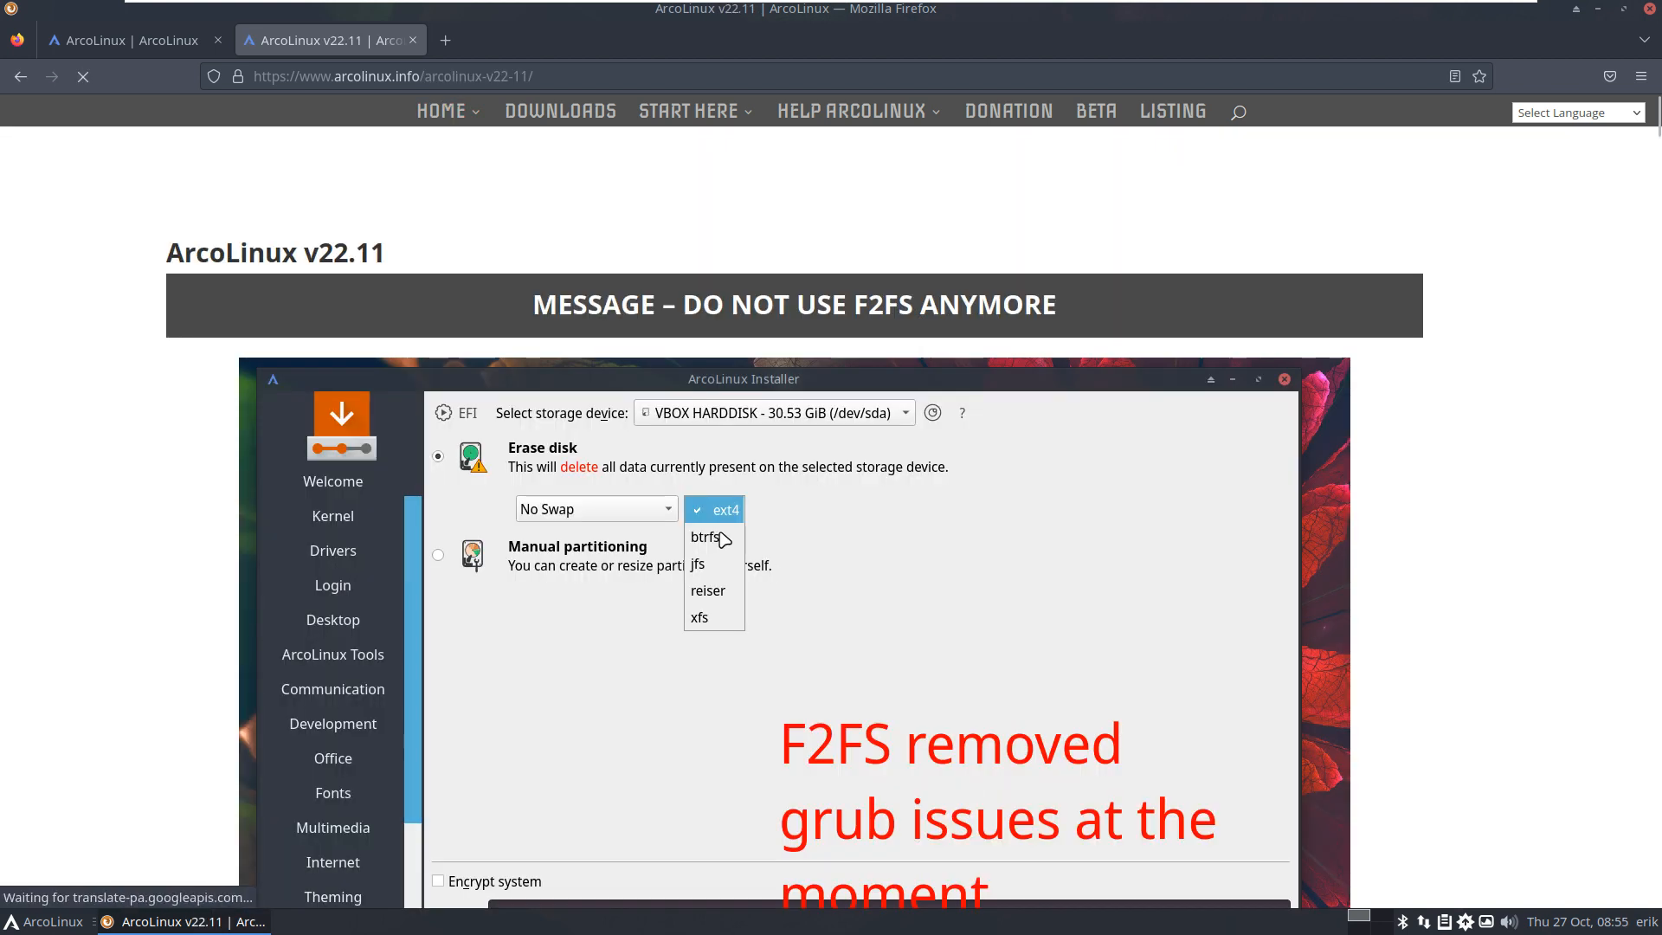
pyautogui.scroll(-7, 724, 540)
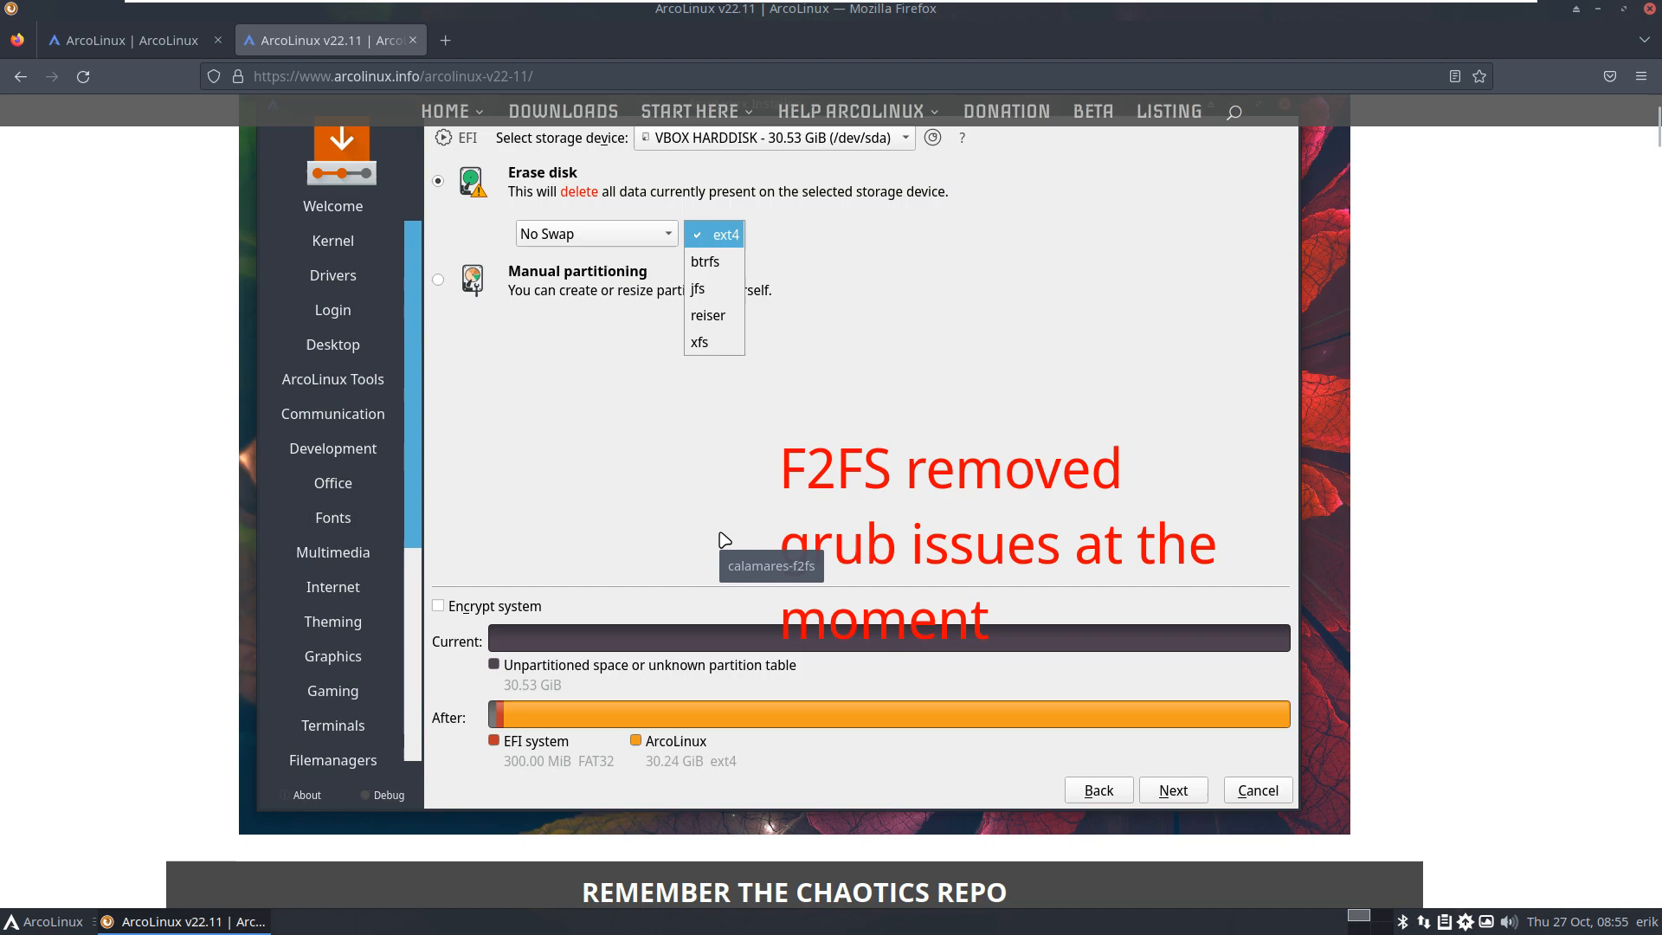
pyautogui.scroll(-20, 723, 540)
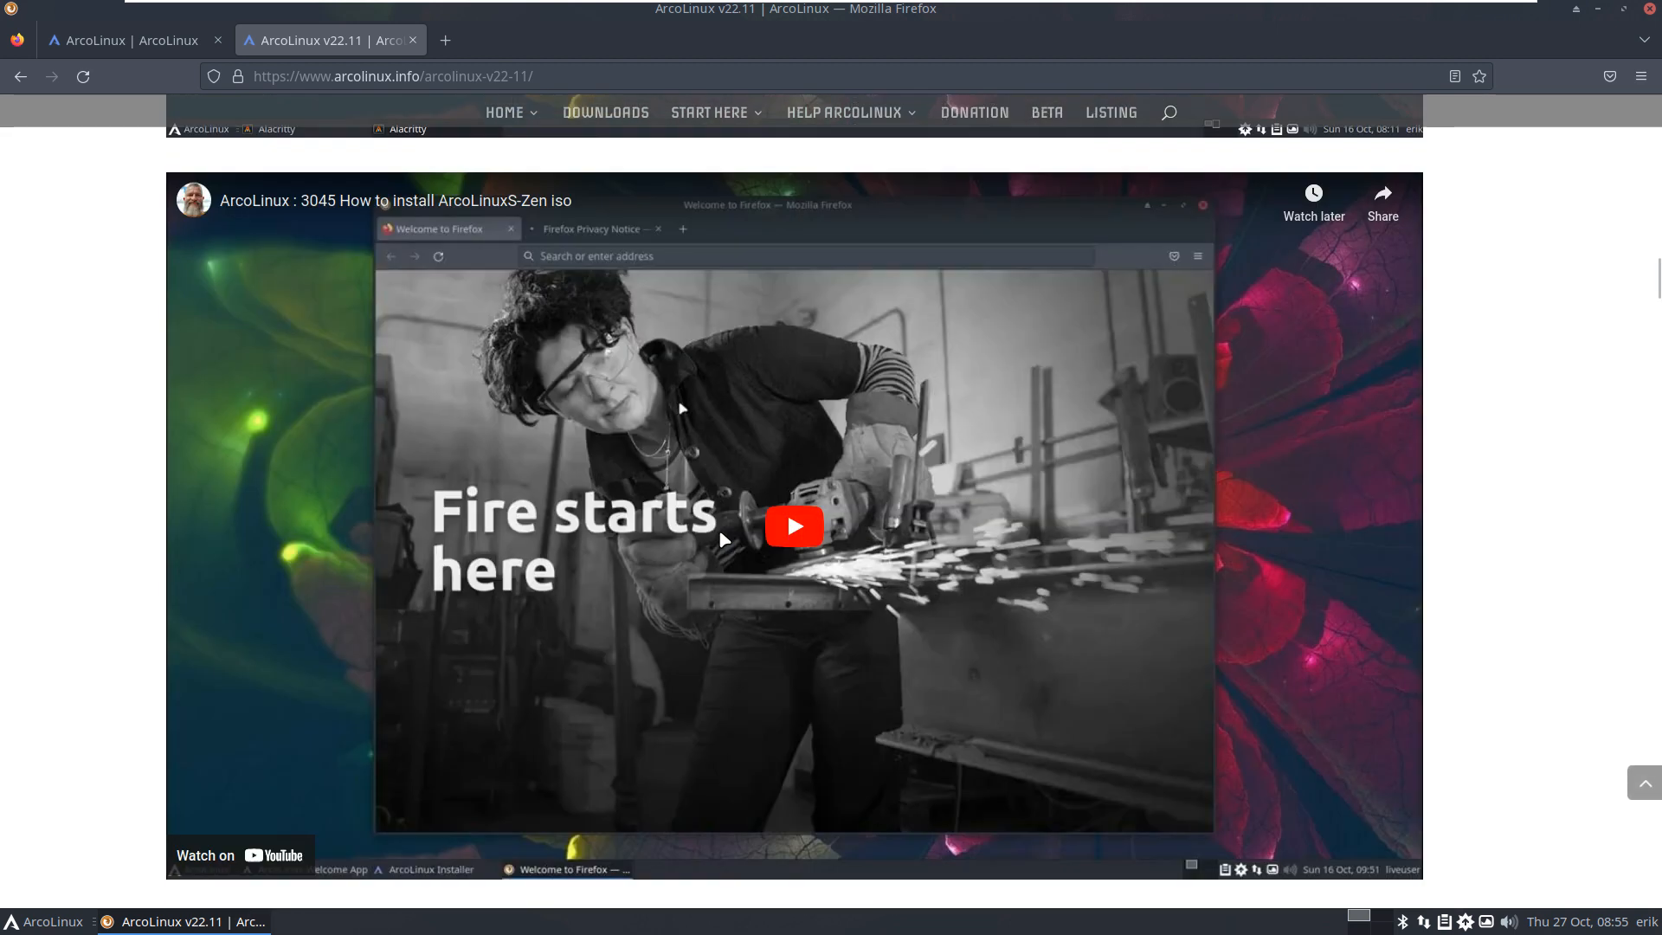
pyautogui.scroll(-20, 724, 540)
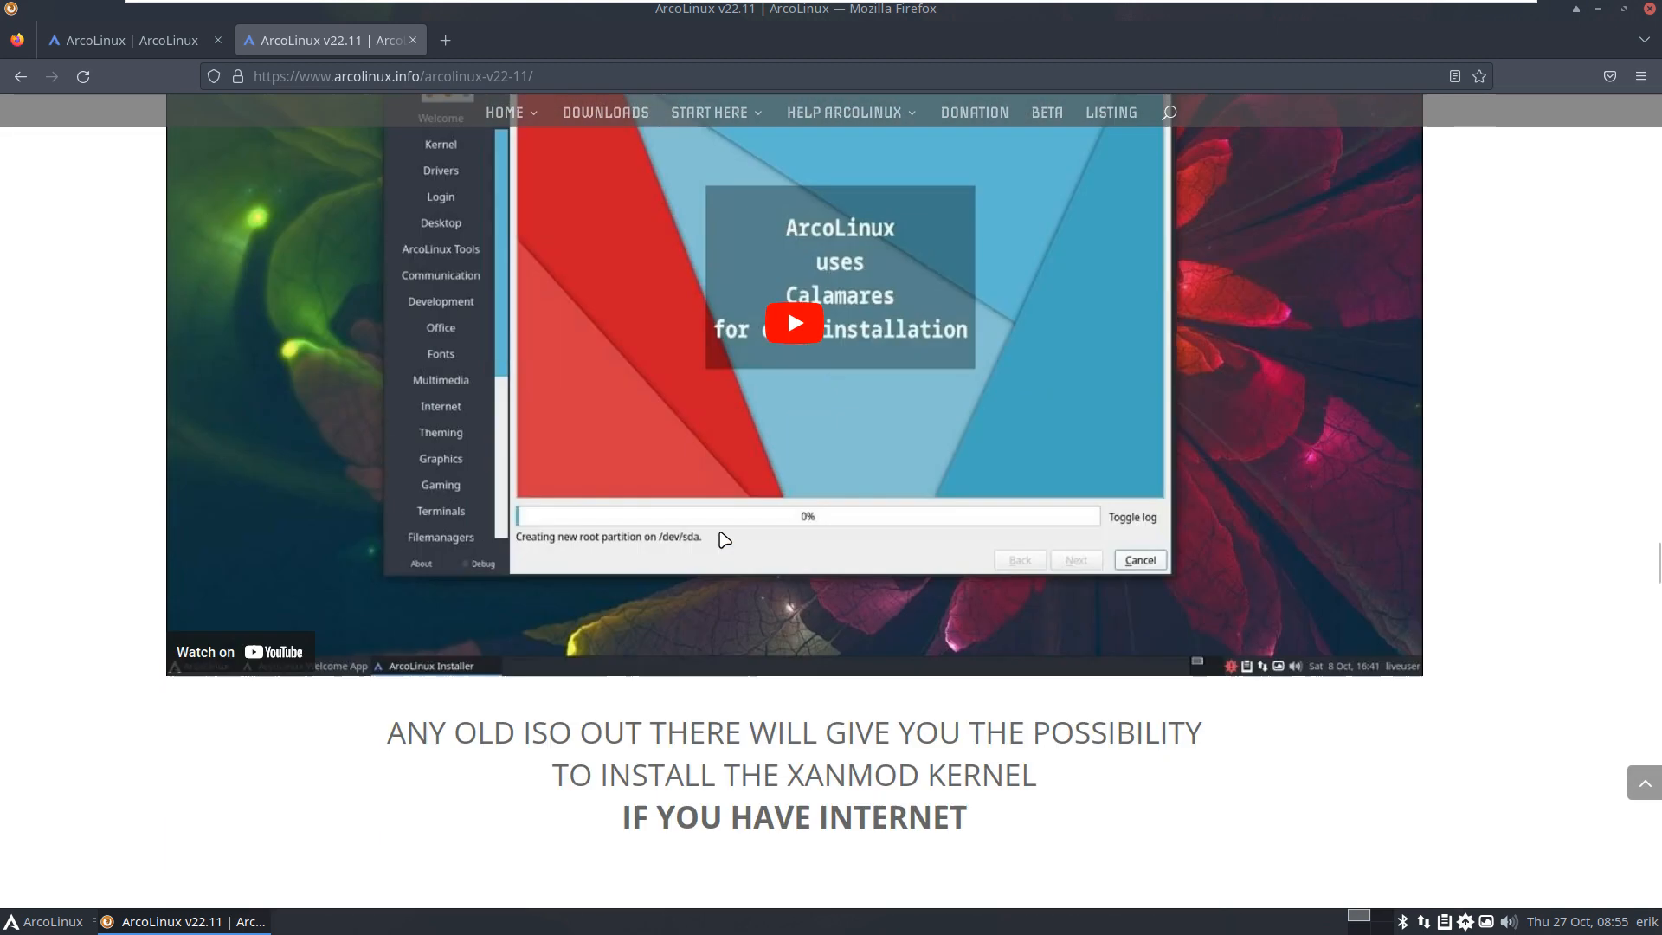
pyautogui.scroll(-15, 722, 537)
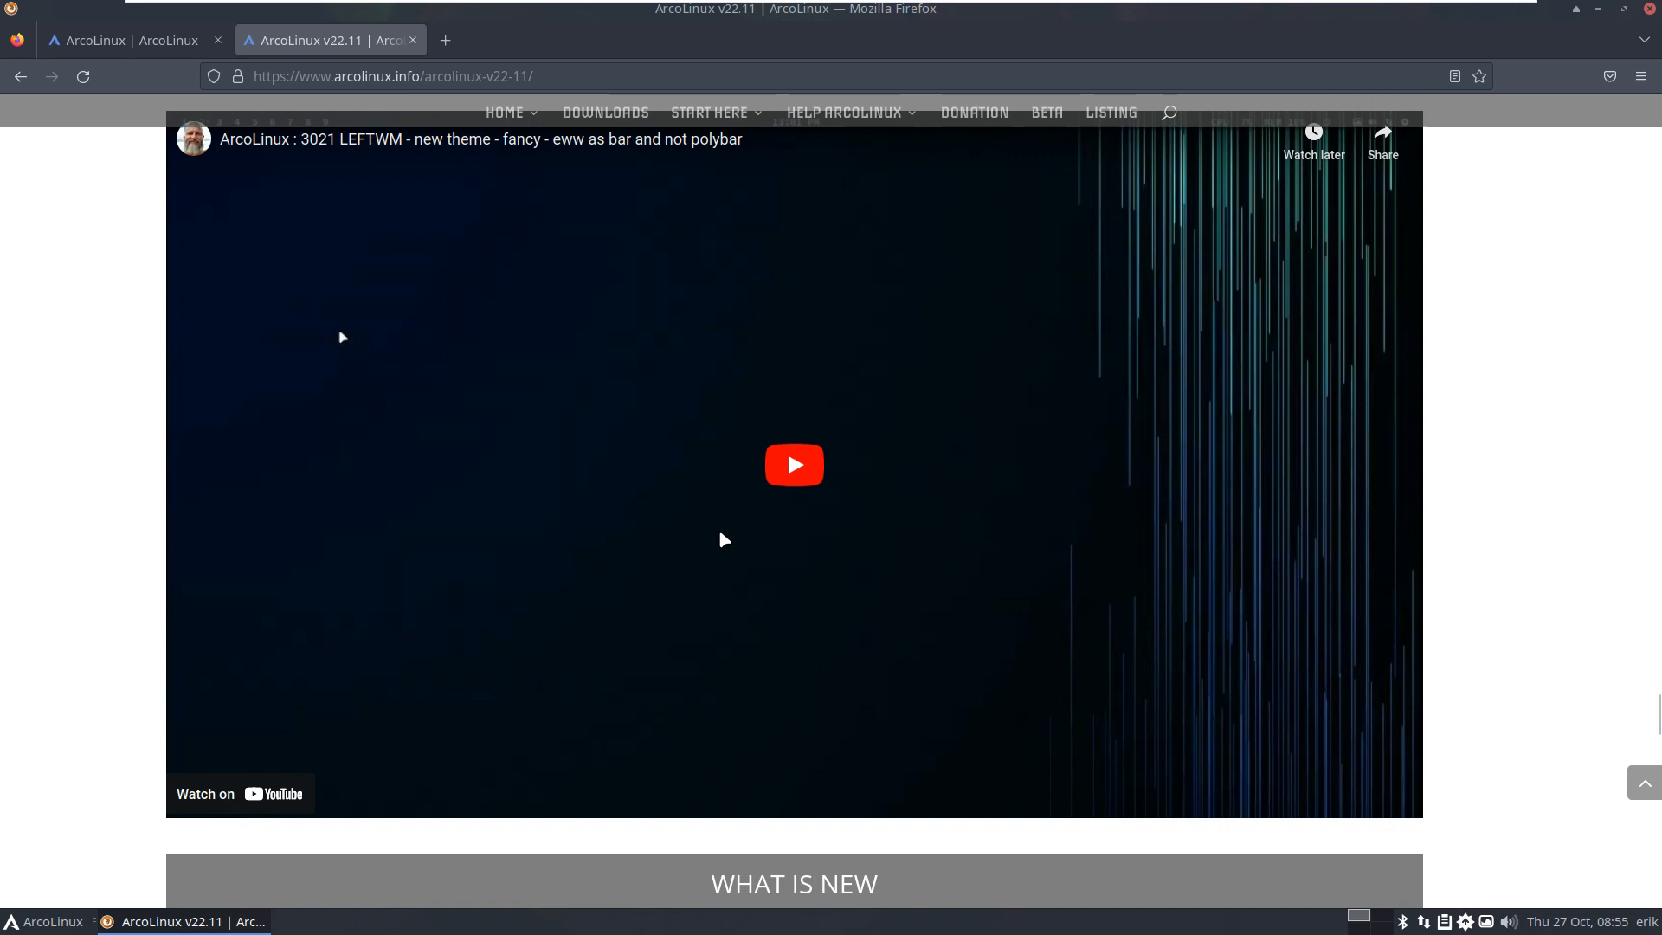
pyautogui.scroll(12, 719, 531)
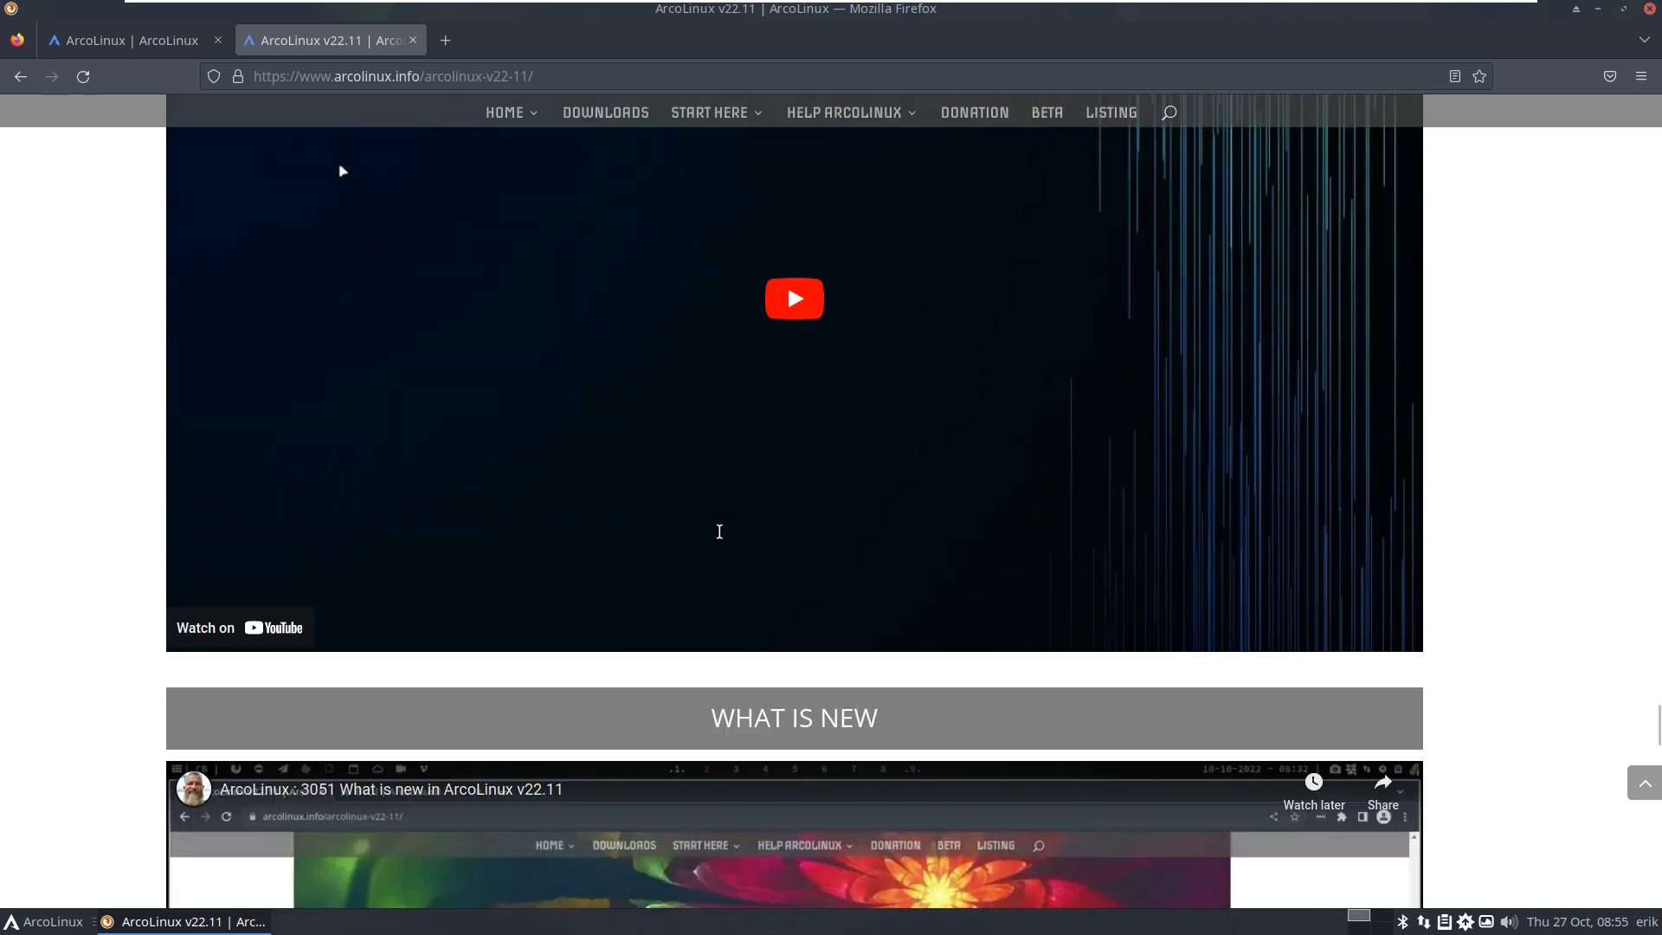
pyautogui.scroll(-15, 719, 531)
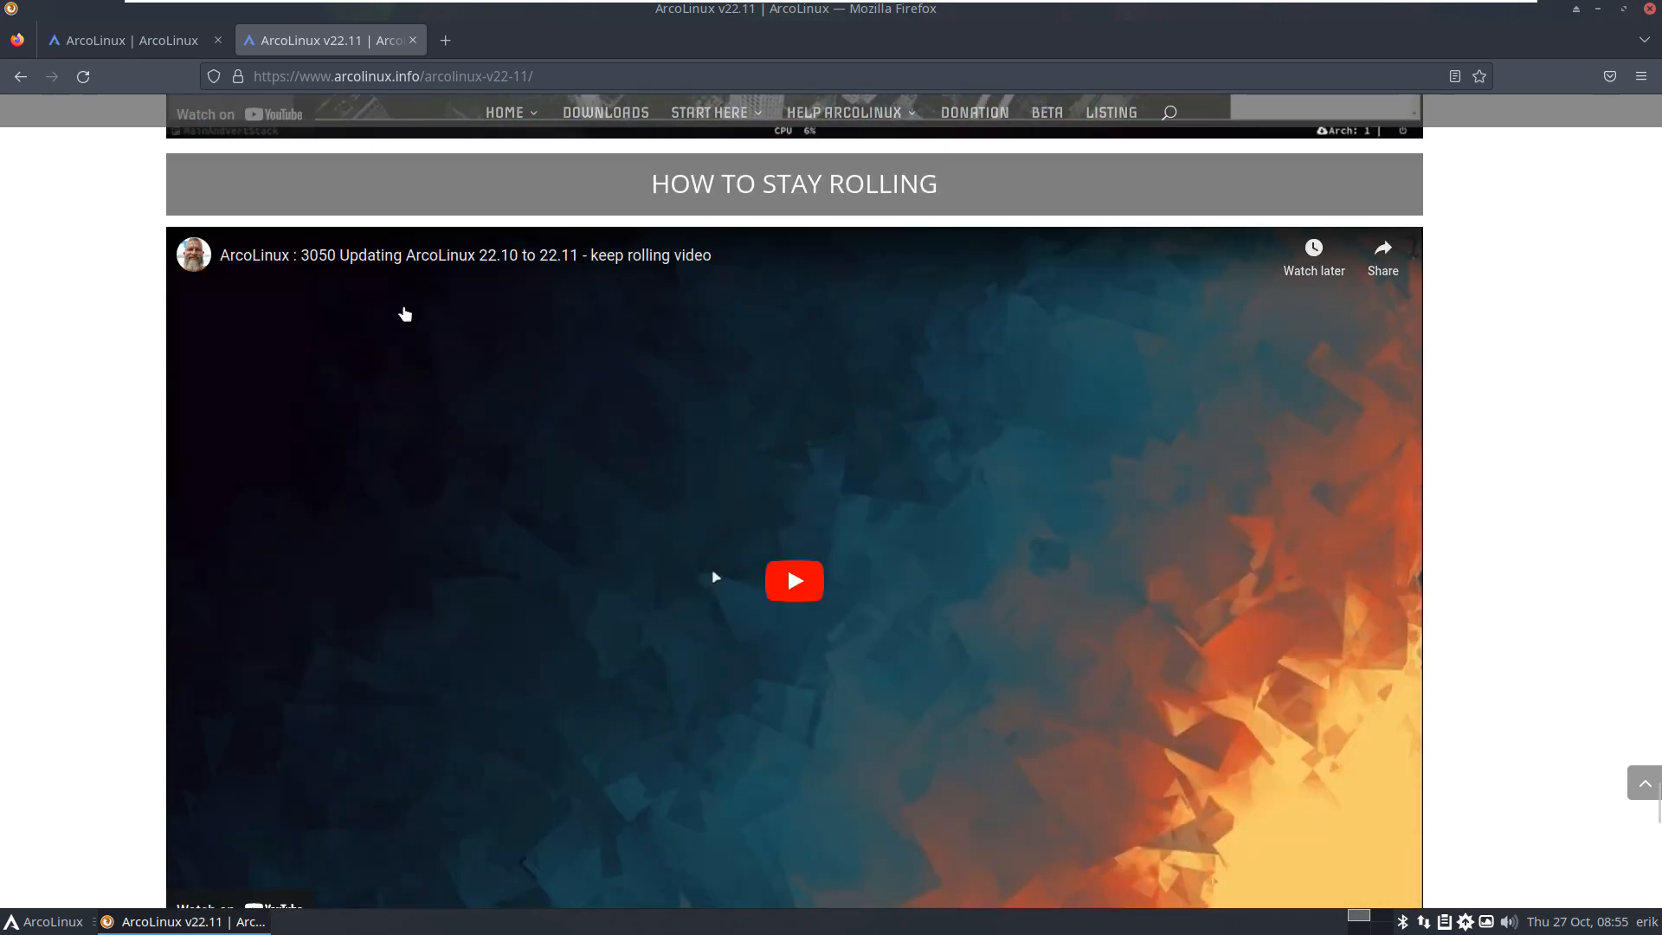
# Step: Open arcolinux.com in a new tab and visit its Kernel, Plank and Fun & Games category pages
pyautogui.moveTo(509, 131)
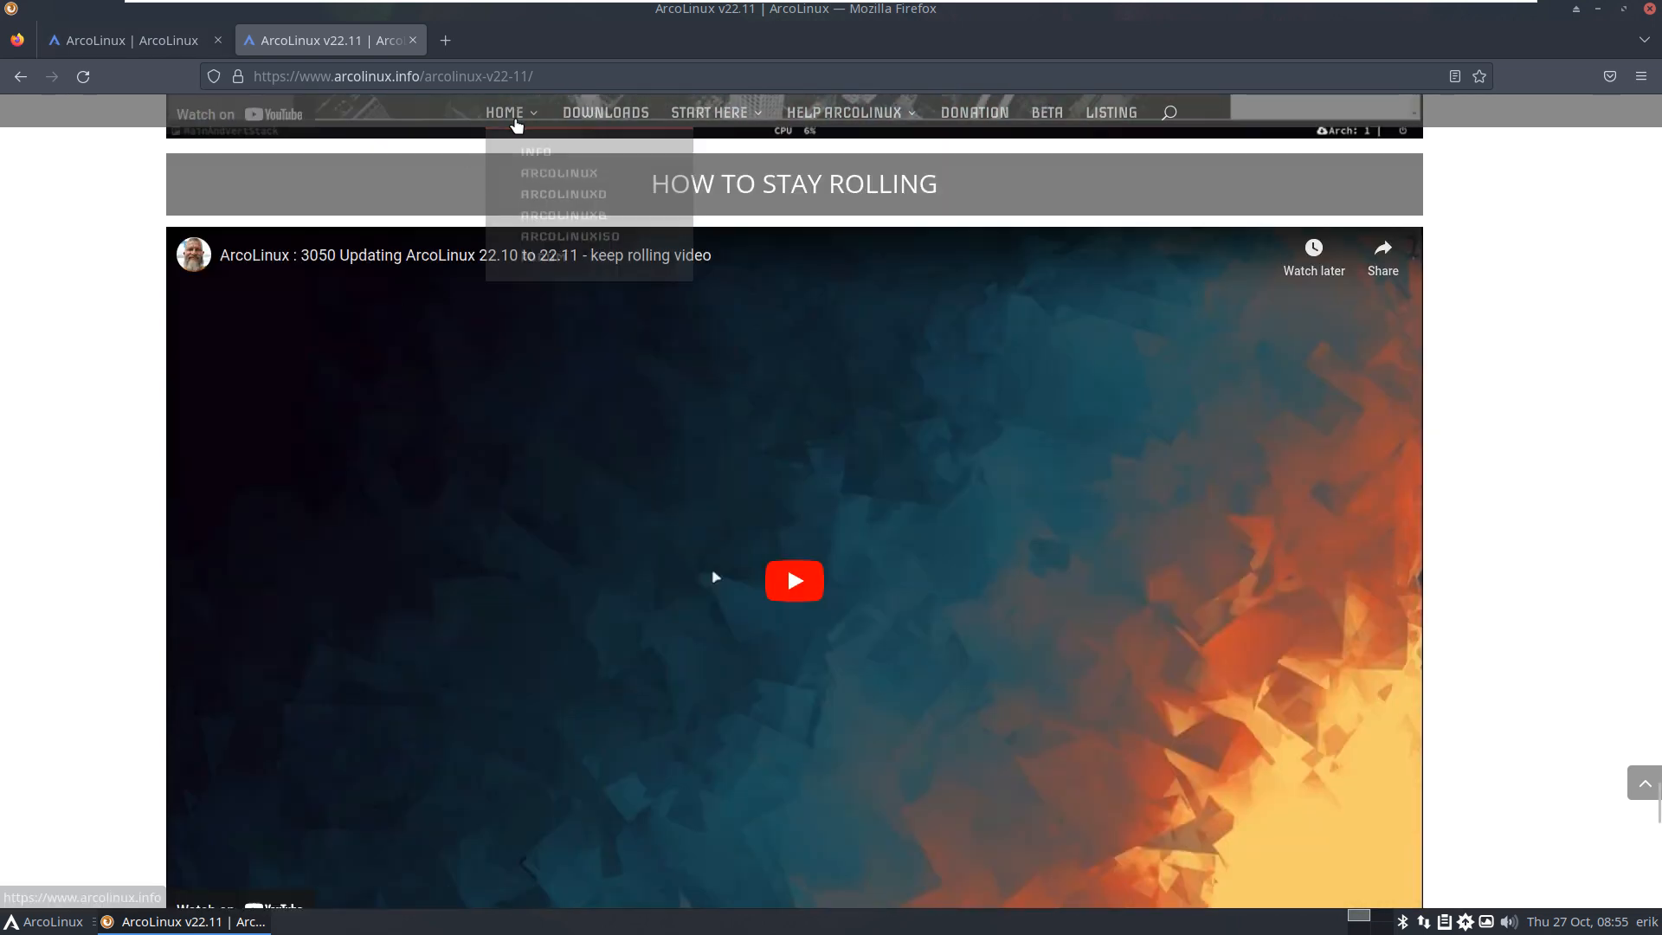
pyautogui.click(558, 187)
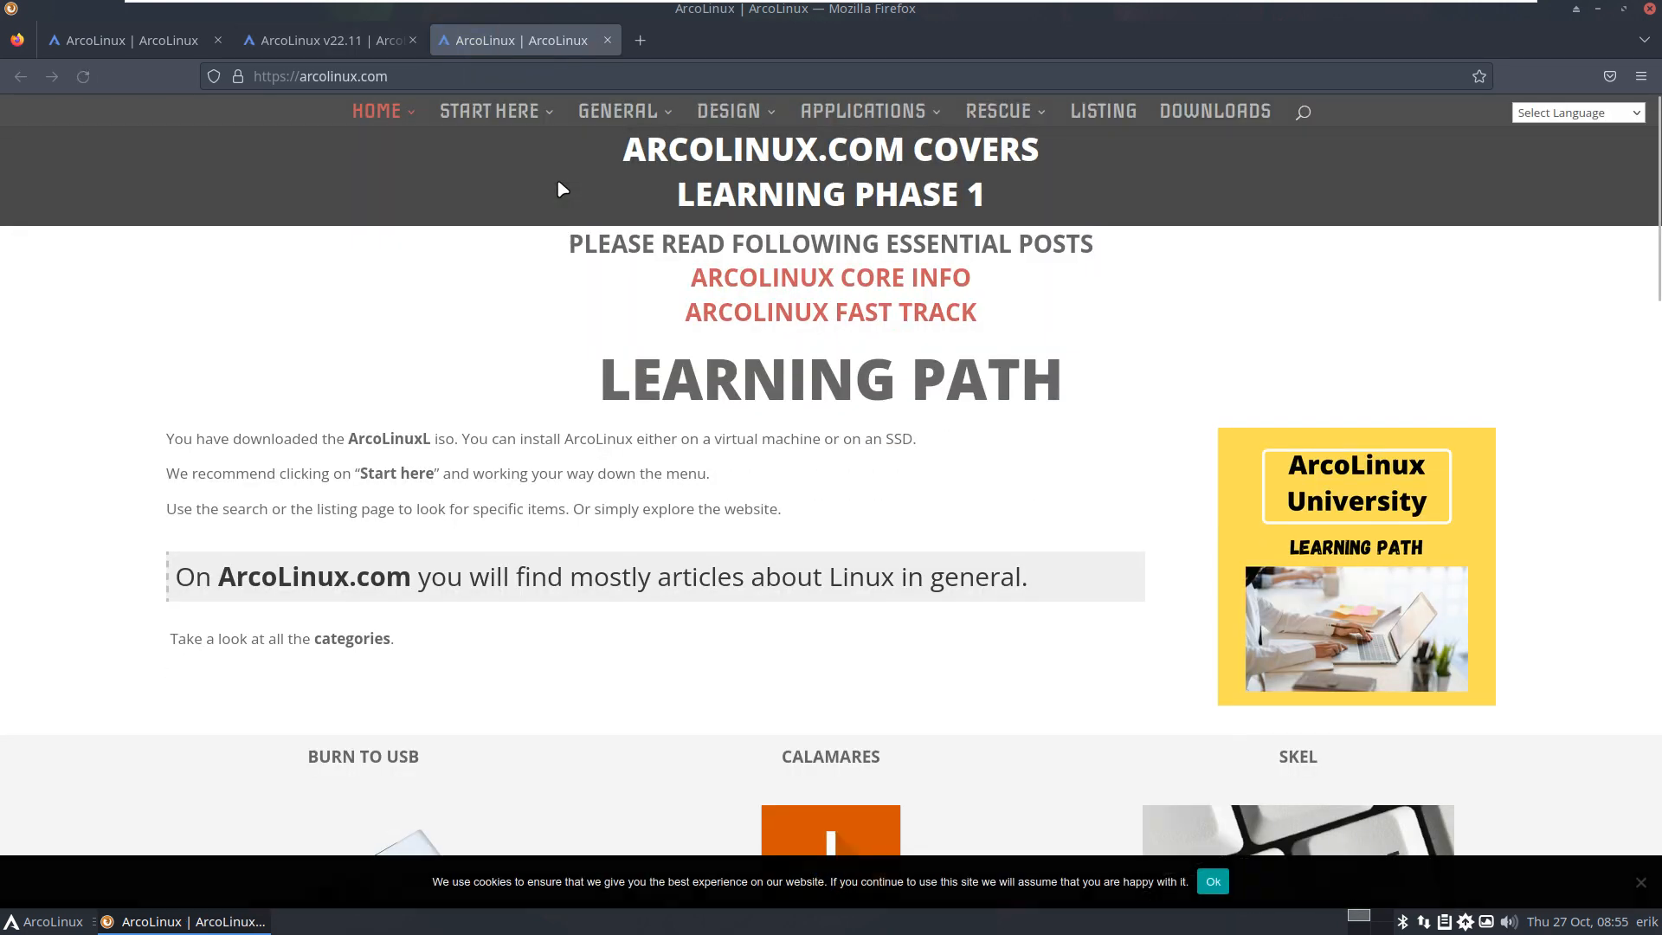
pyautogui.moveTo(636, 130)
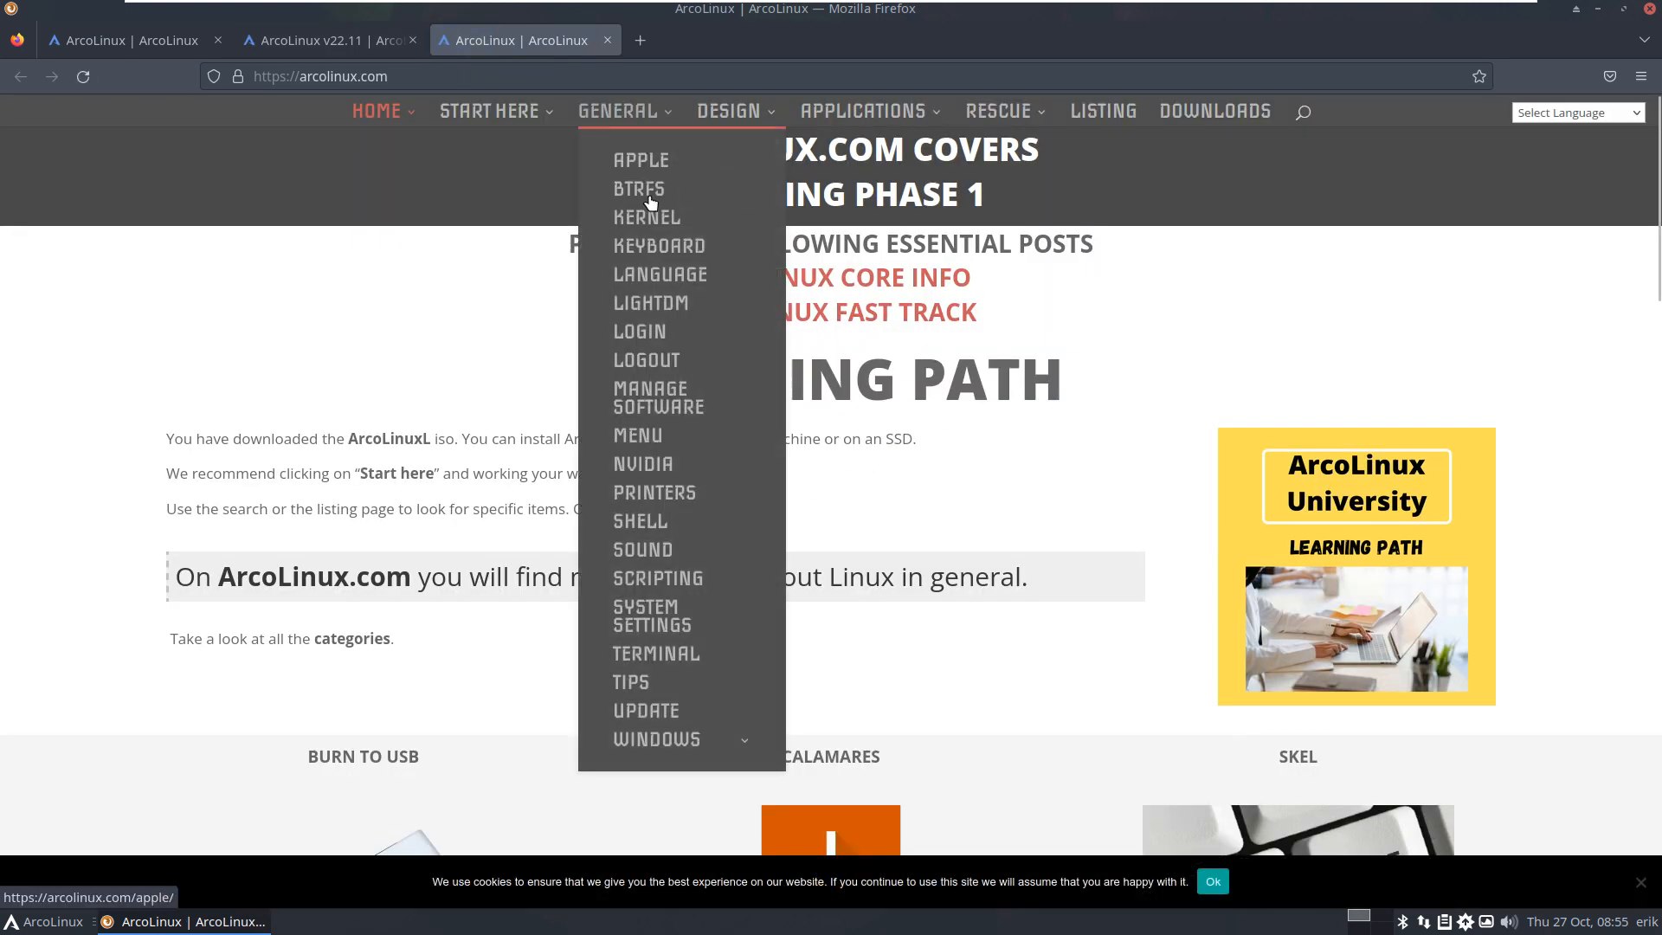
pyautogui.click(646, 218)
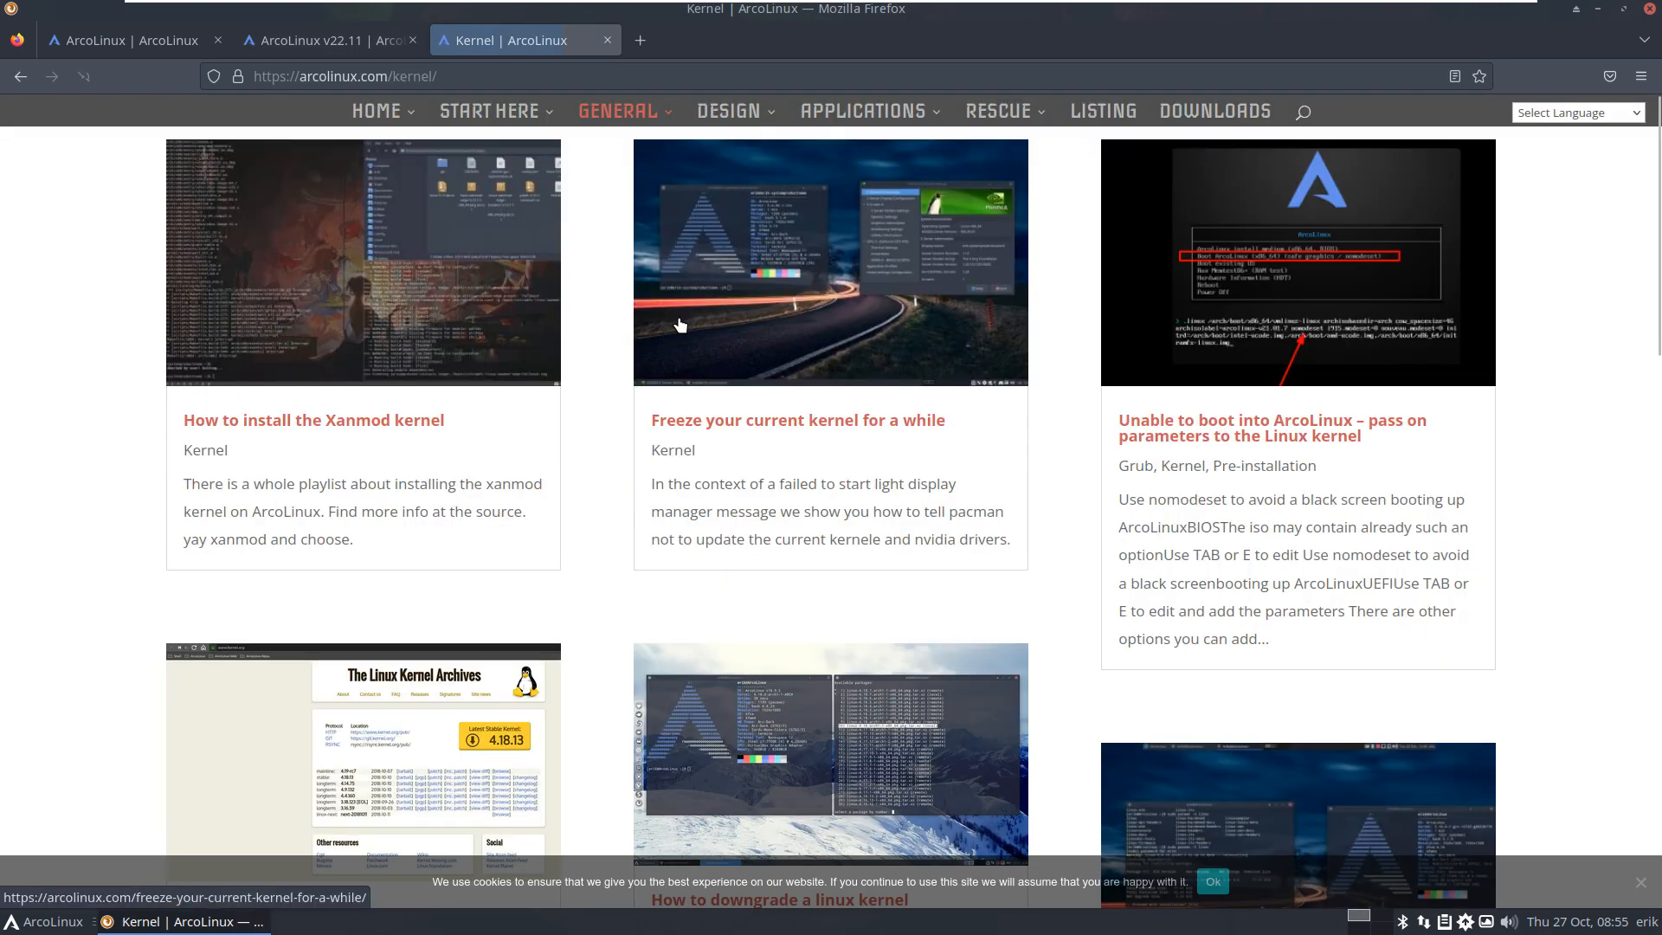
pyautogui.moveTo(752, 116)
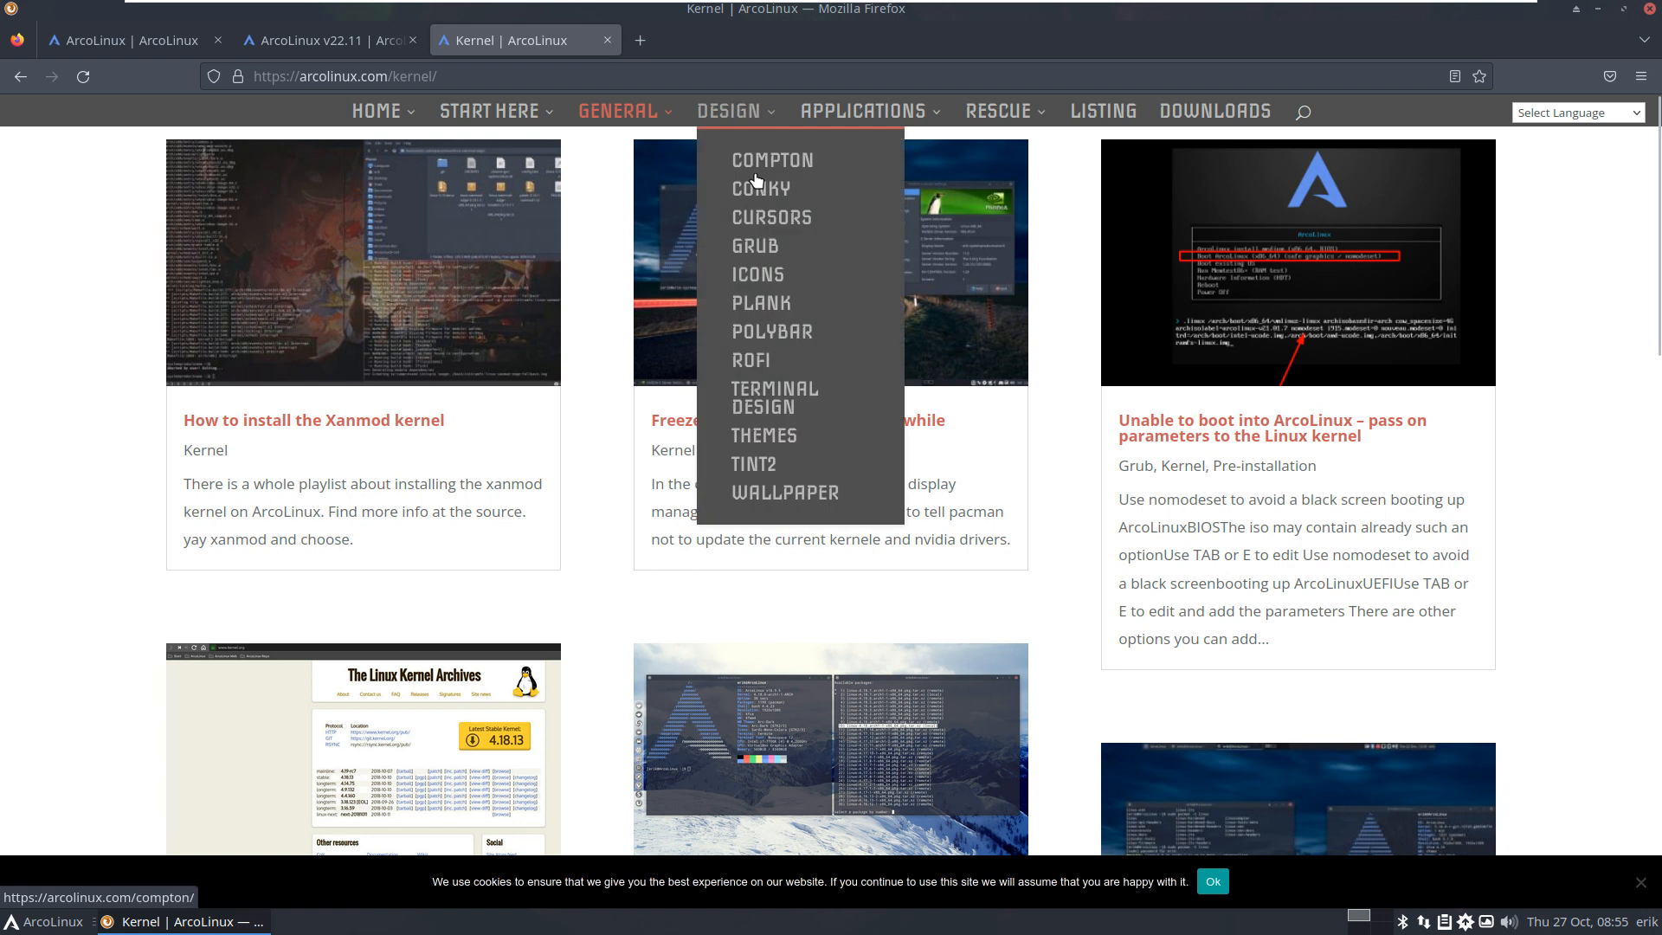
pyautogui.click(755, 304)
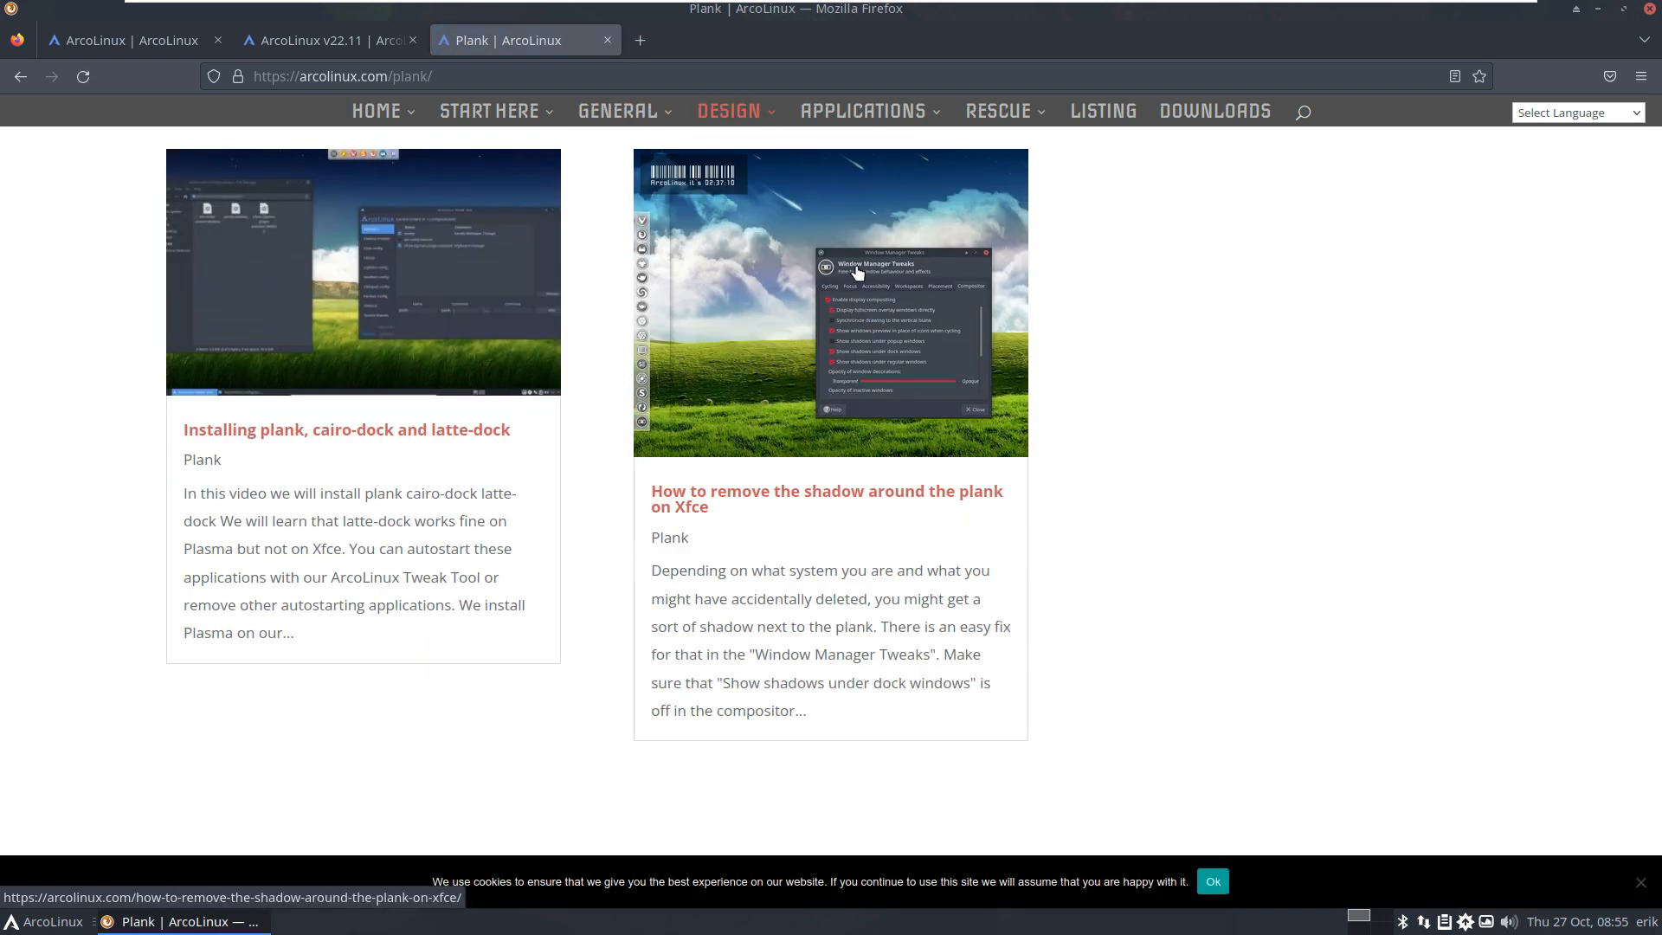
pyautogui.moveTo(896, 116)
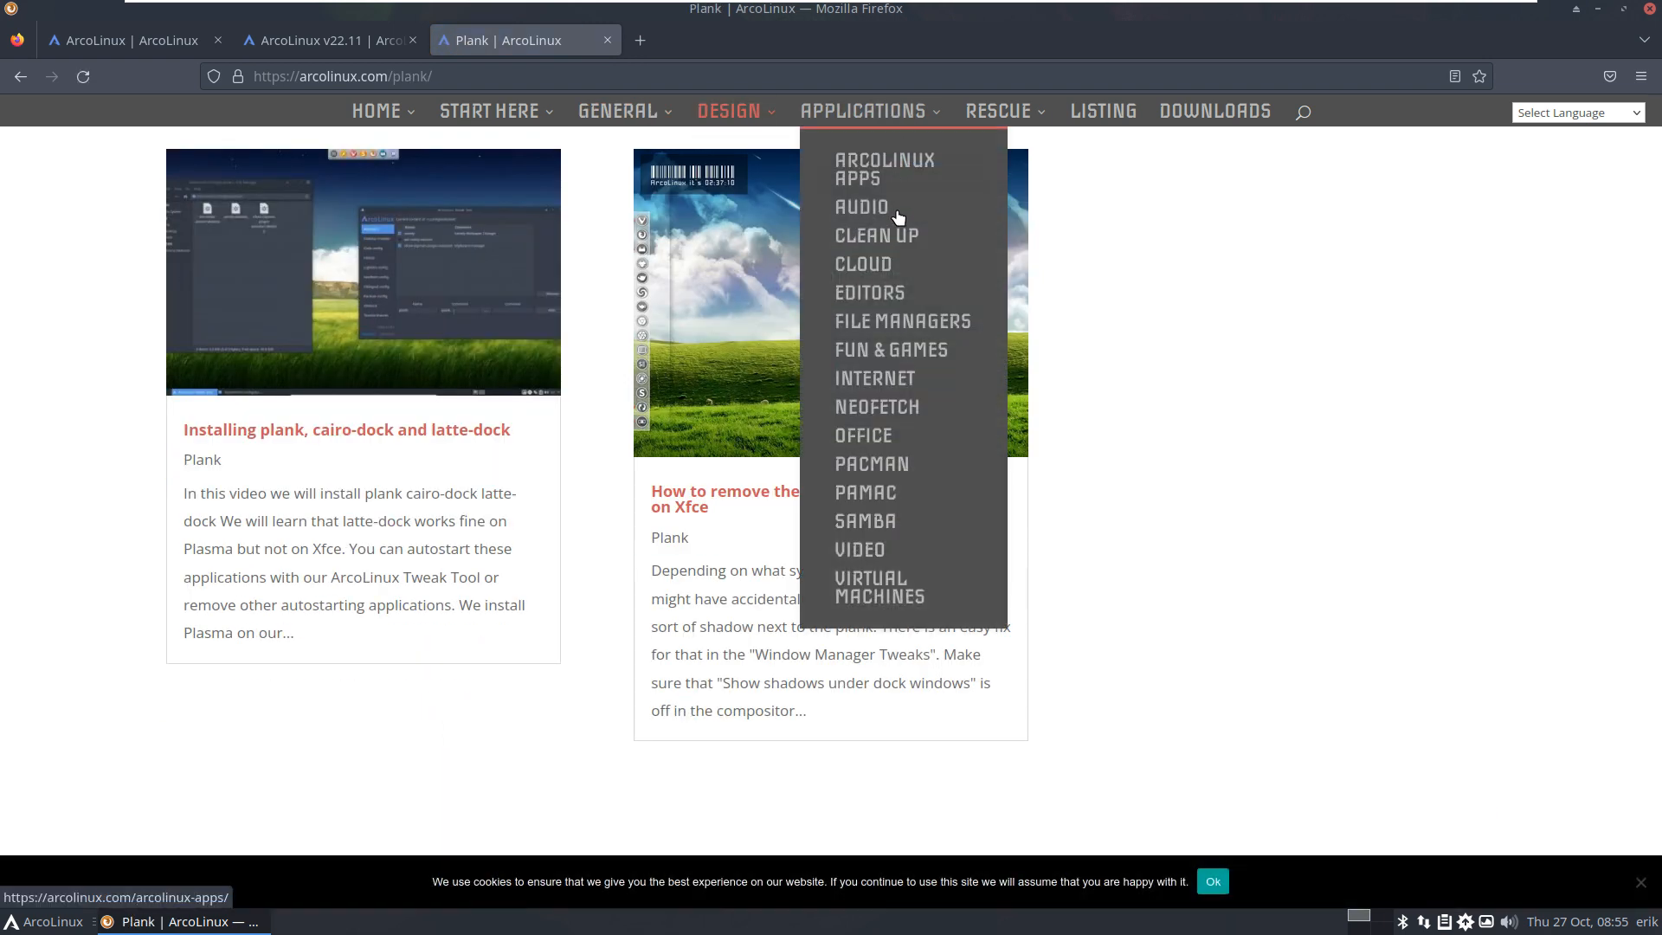
pyautogui.click(900, 350)
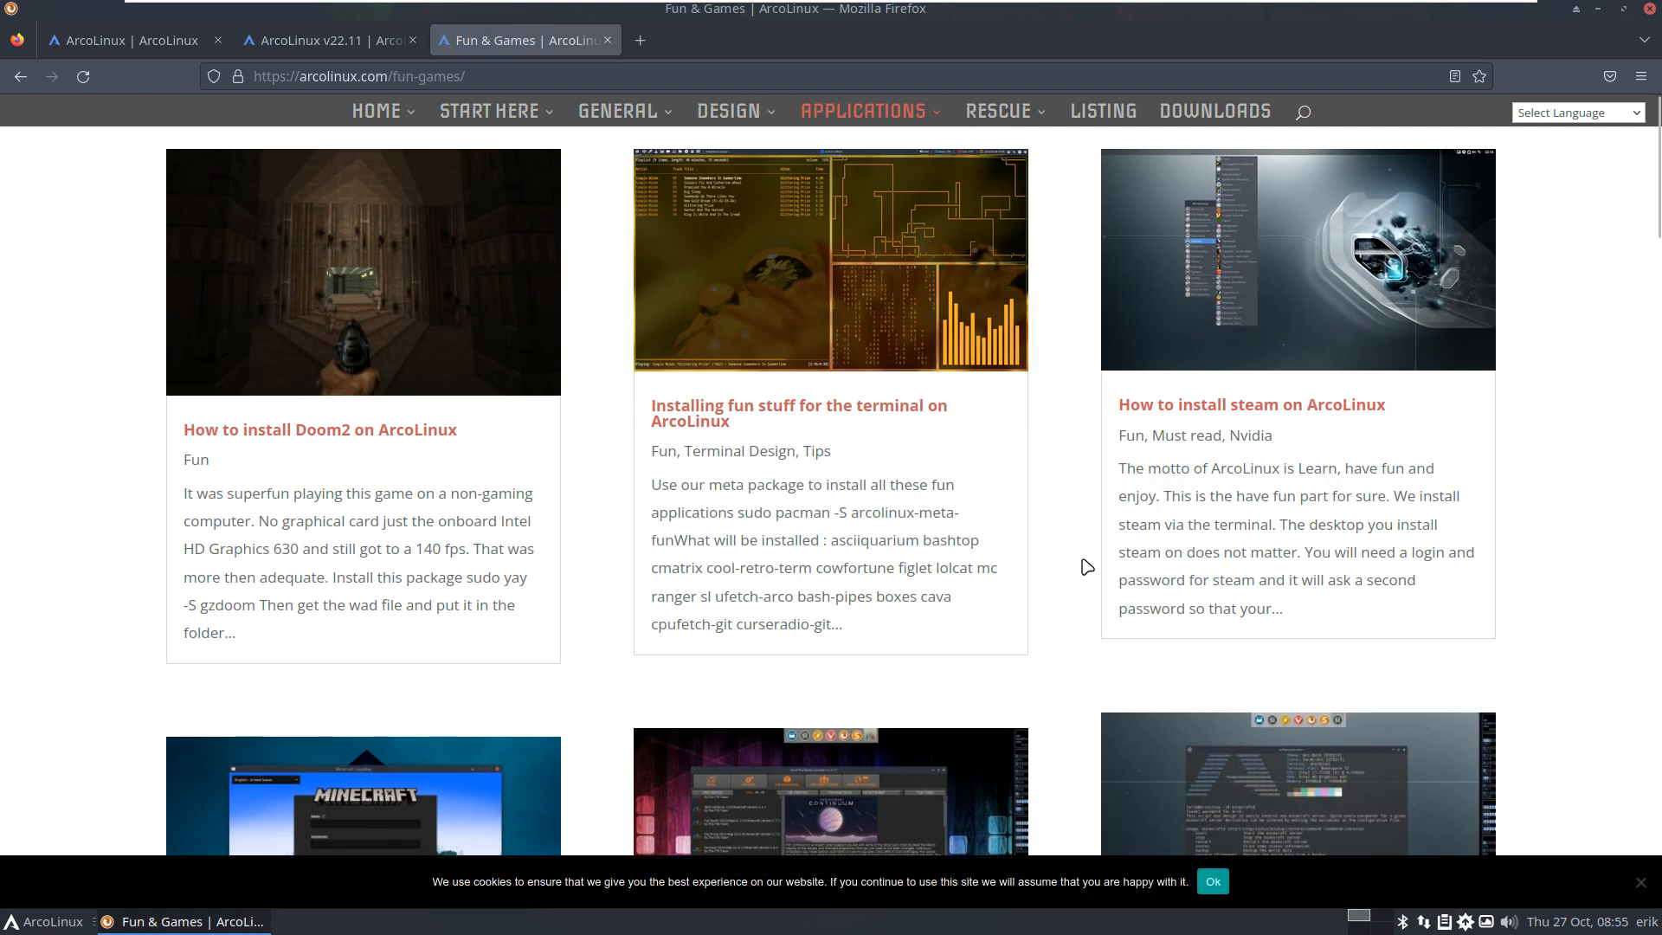
pyautogui.scroll(-10, 1087, 567)
pyautogui.scroll(10, 1082, 559)
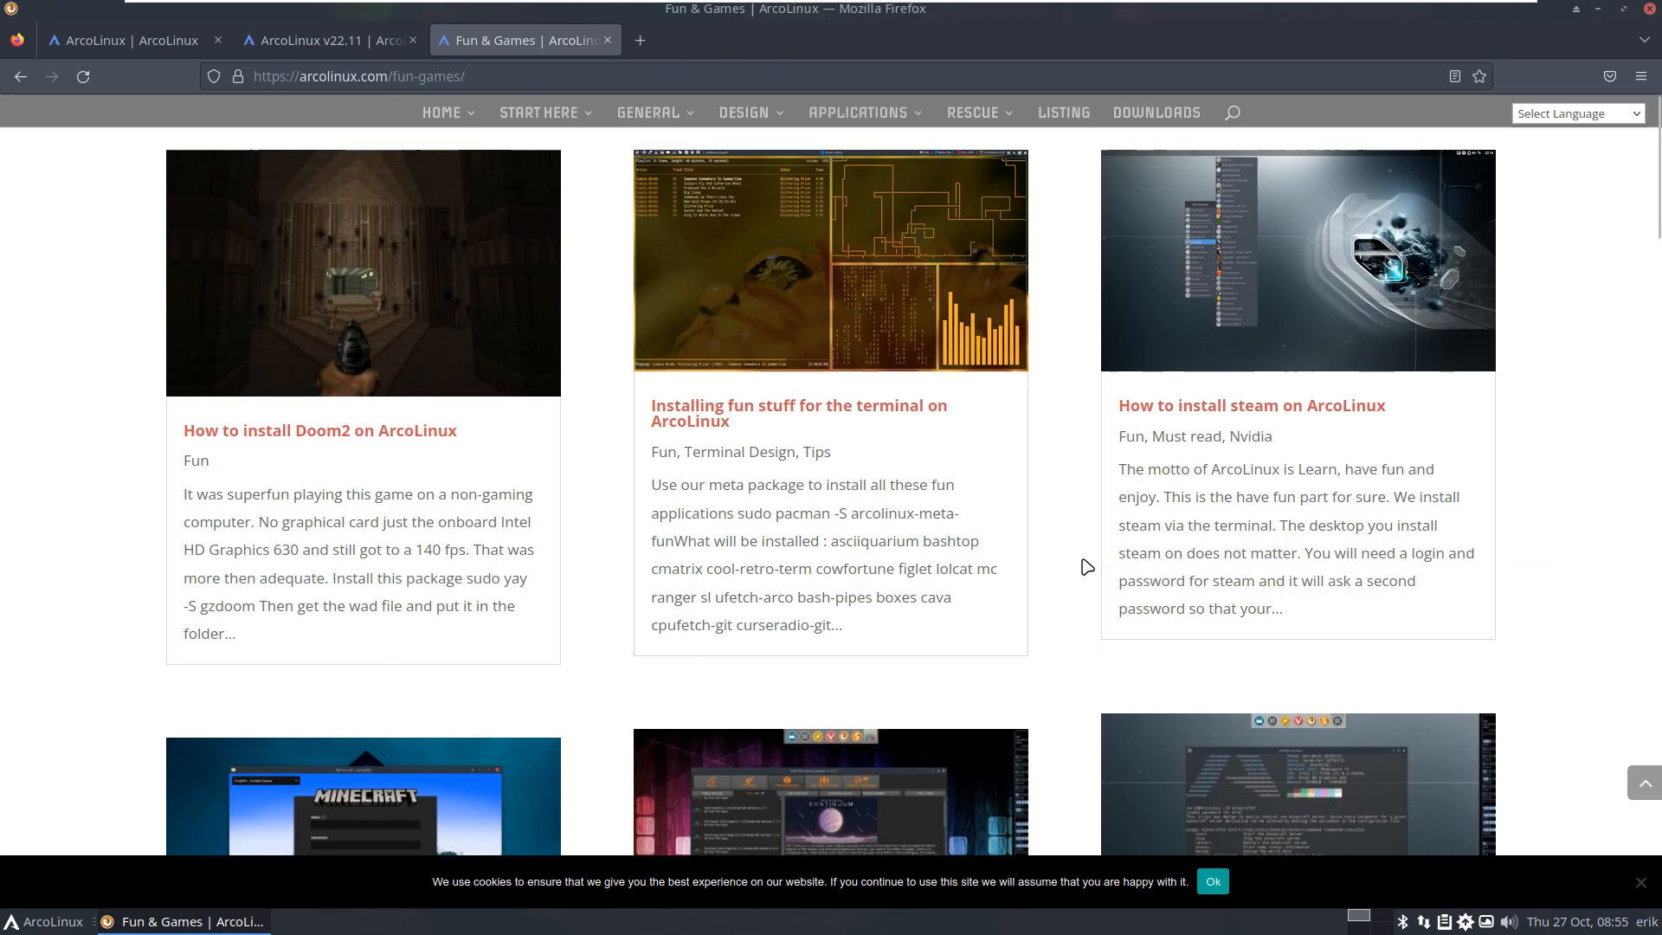
# Step: Visit the Neofetch, Fixes and Help category pages, then open the Listing page
pyautogui.moveTo(895, 122)
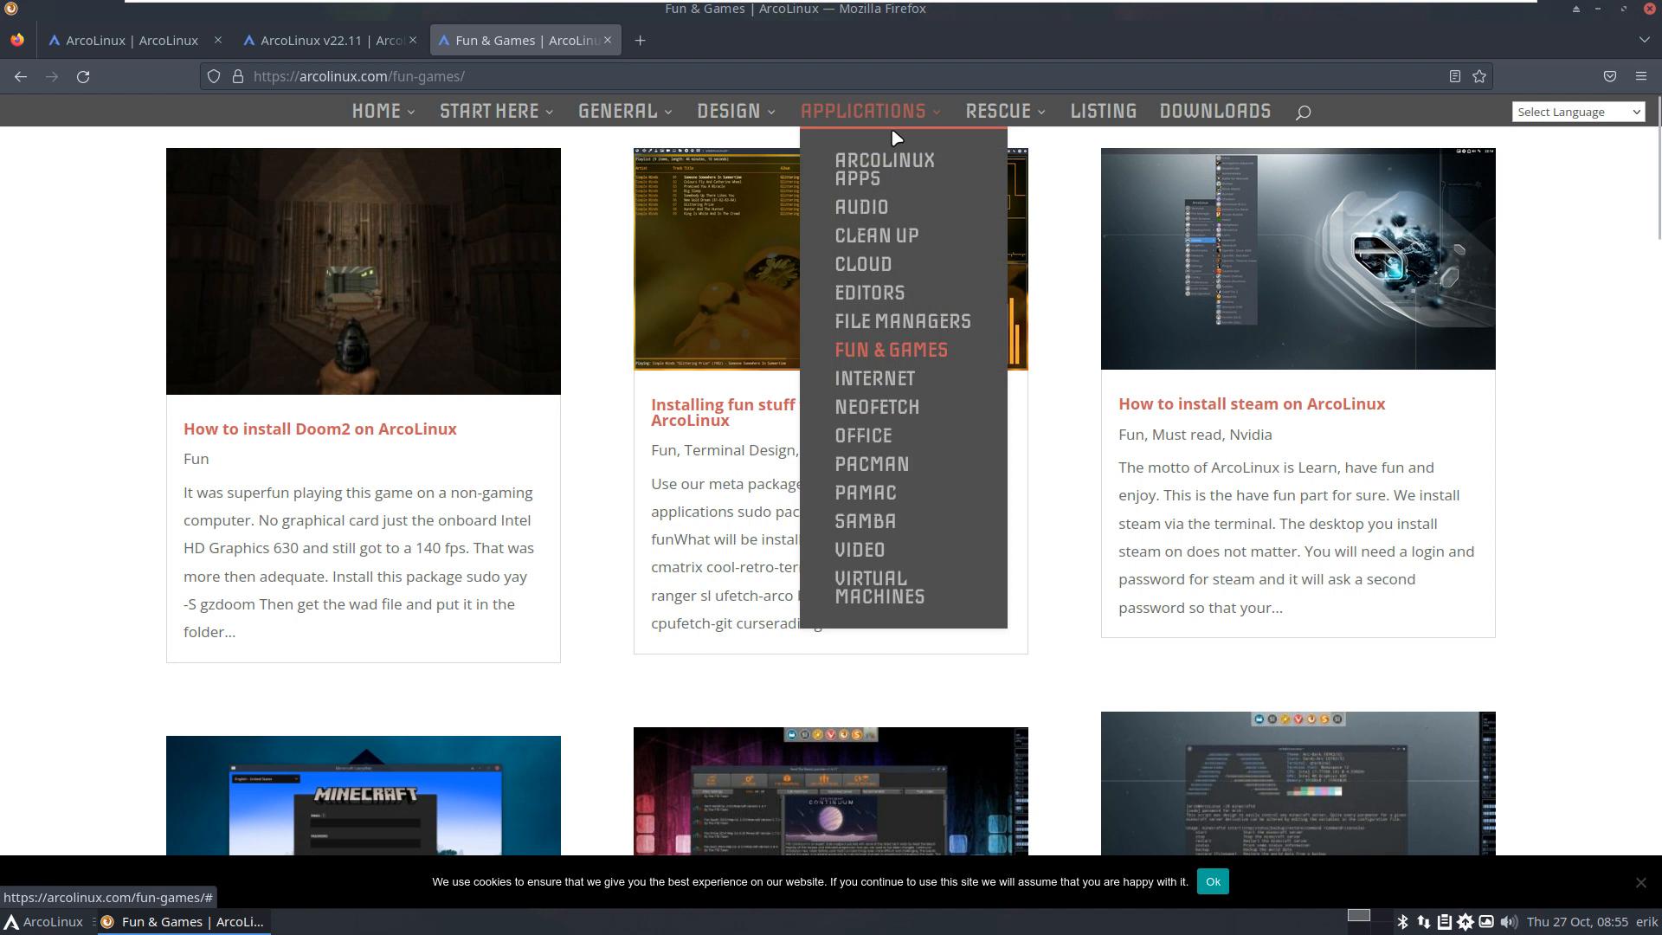
pyautogui.click(881, 407)
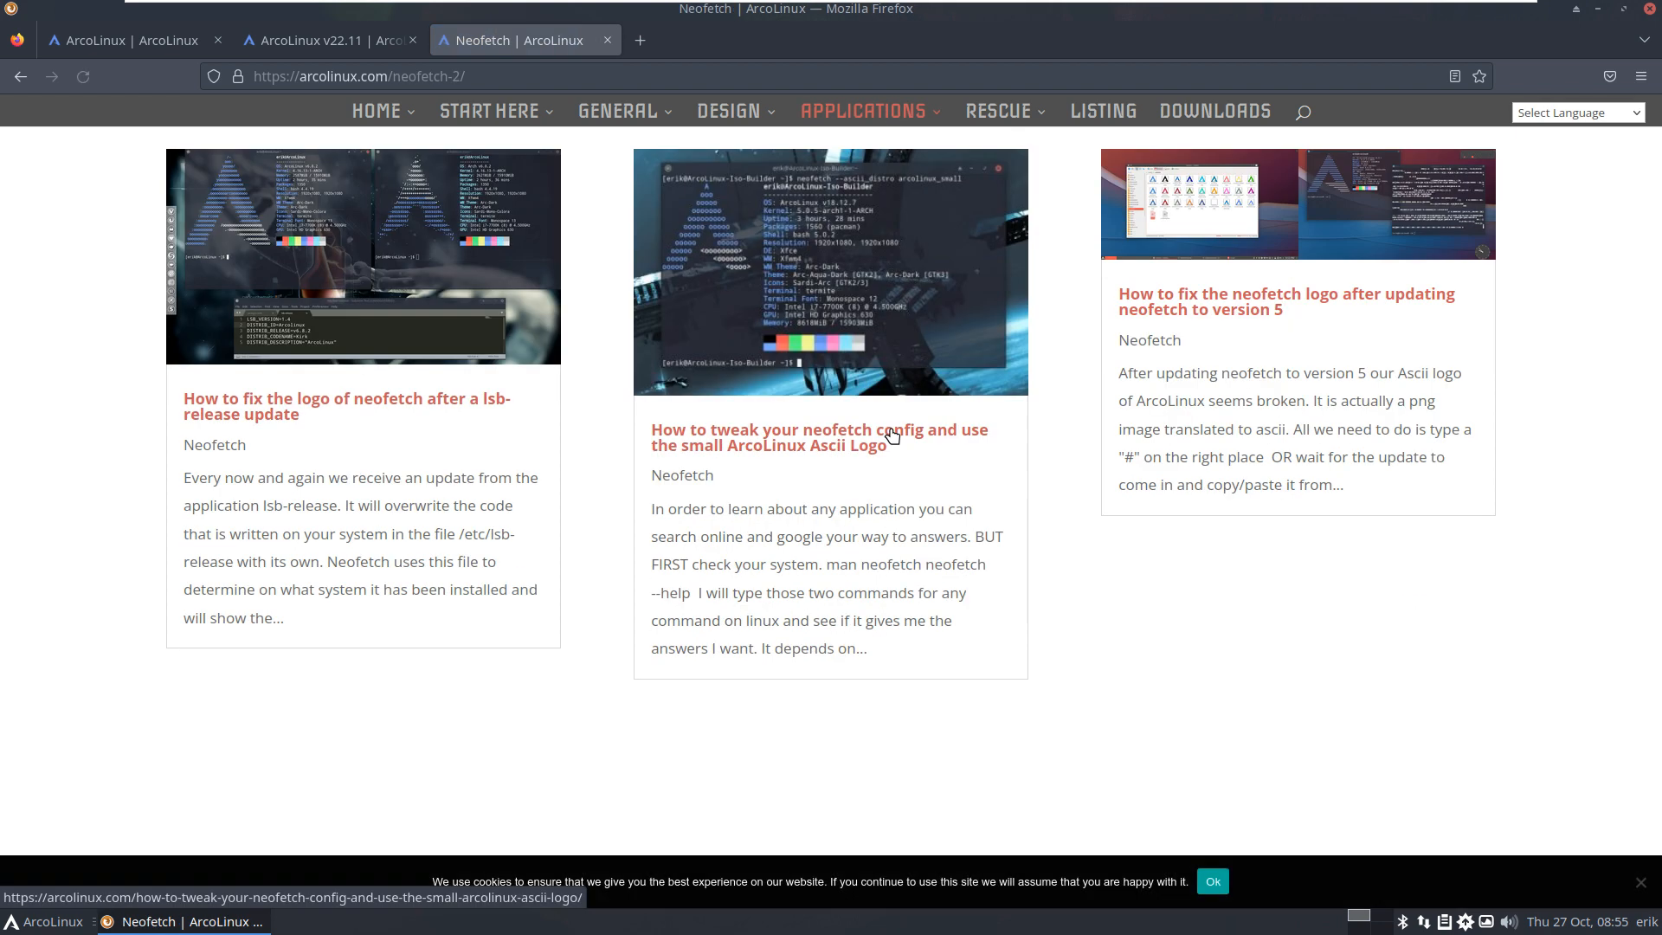
pyautogui.moveTo(1002, 121)
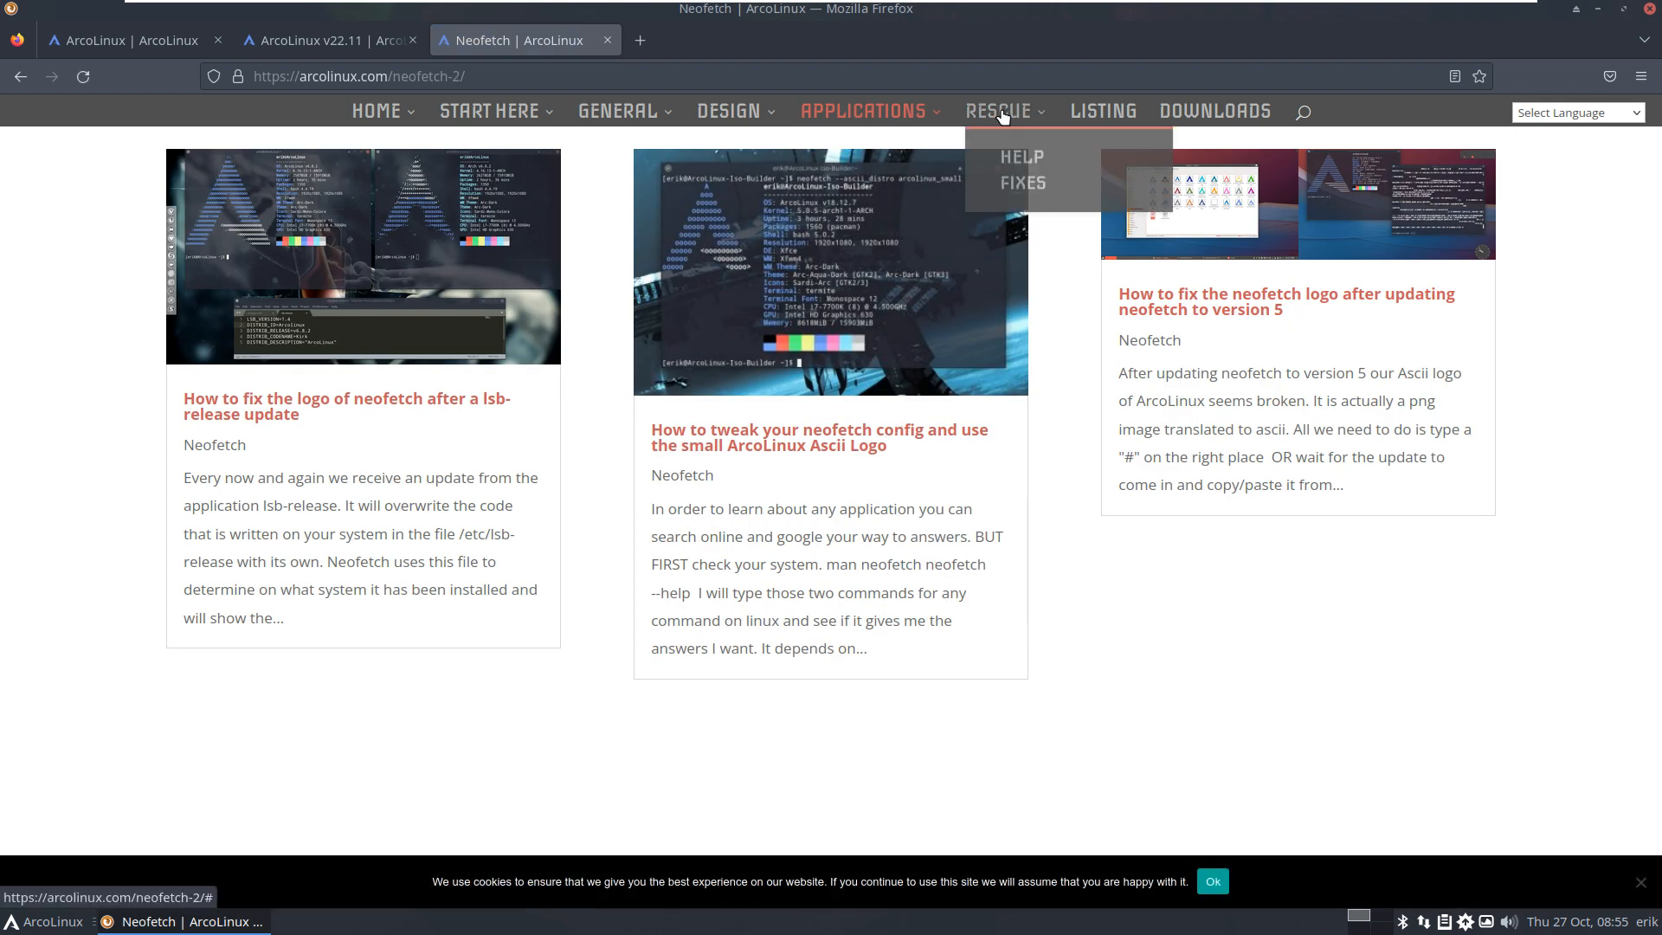
pyautogui.click(1009, 188)
pyautogui.moveTo(1004, 130)
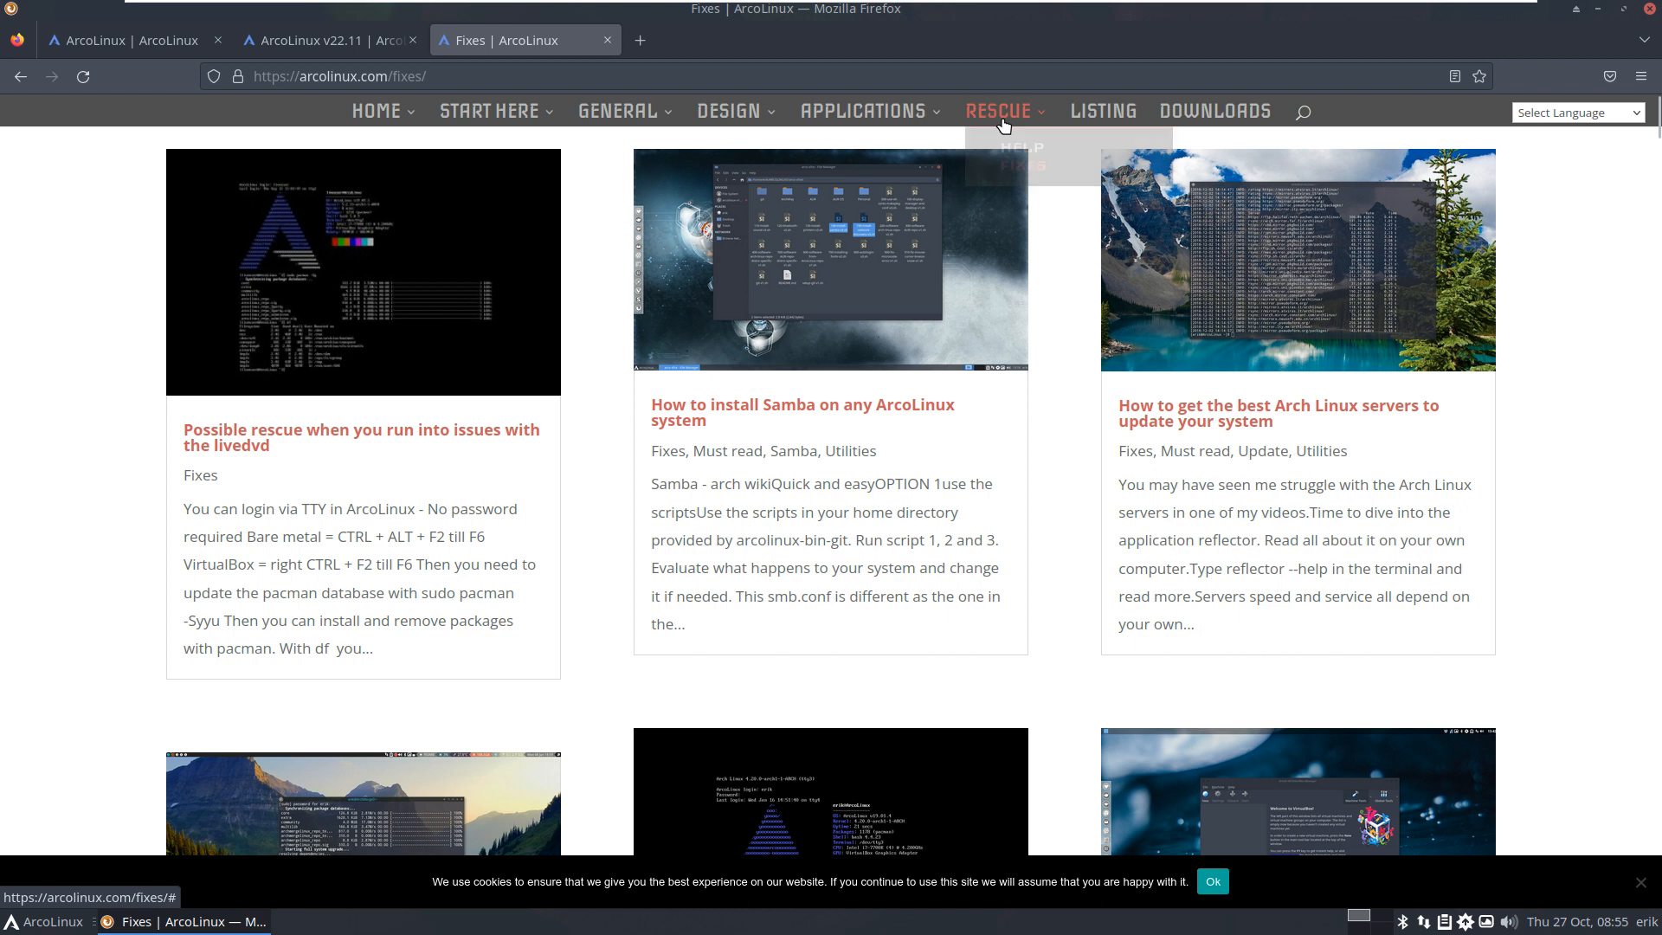
pyautogui.click(1007, 161)
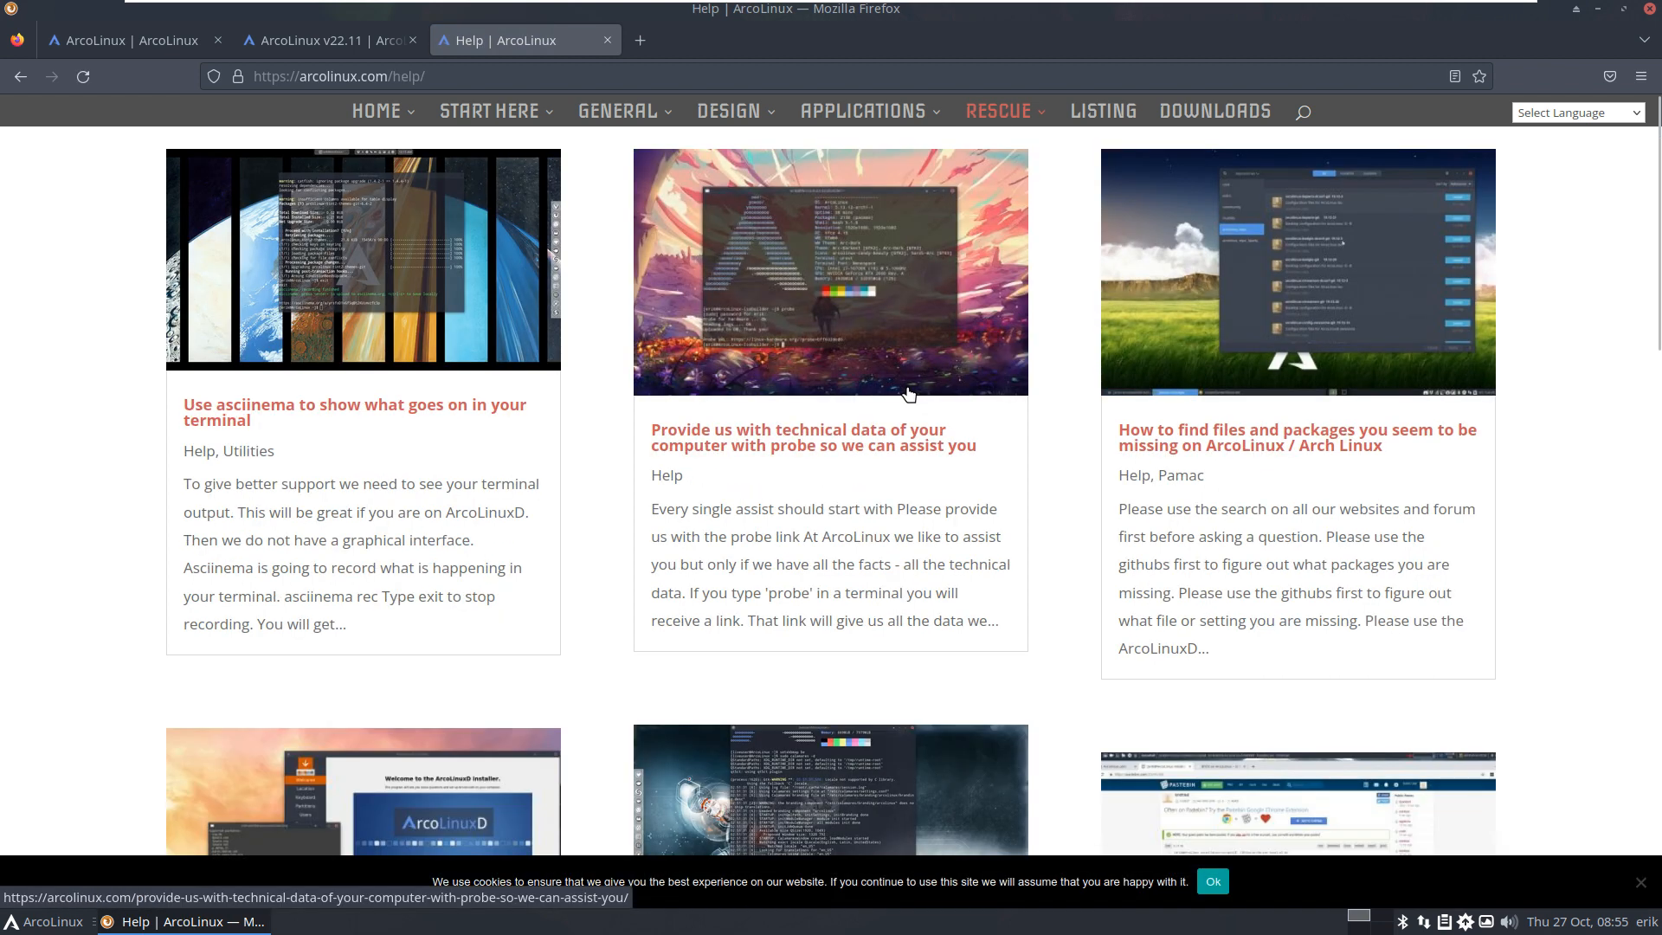
pyautogui.click(1096, 121)
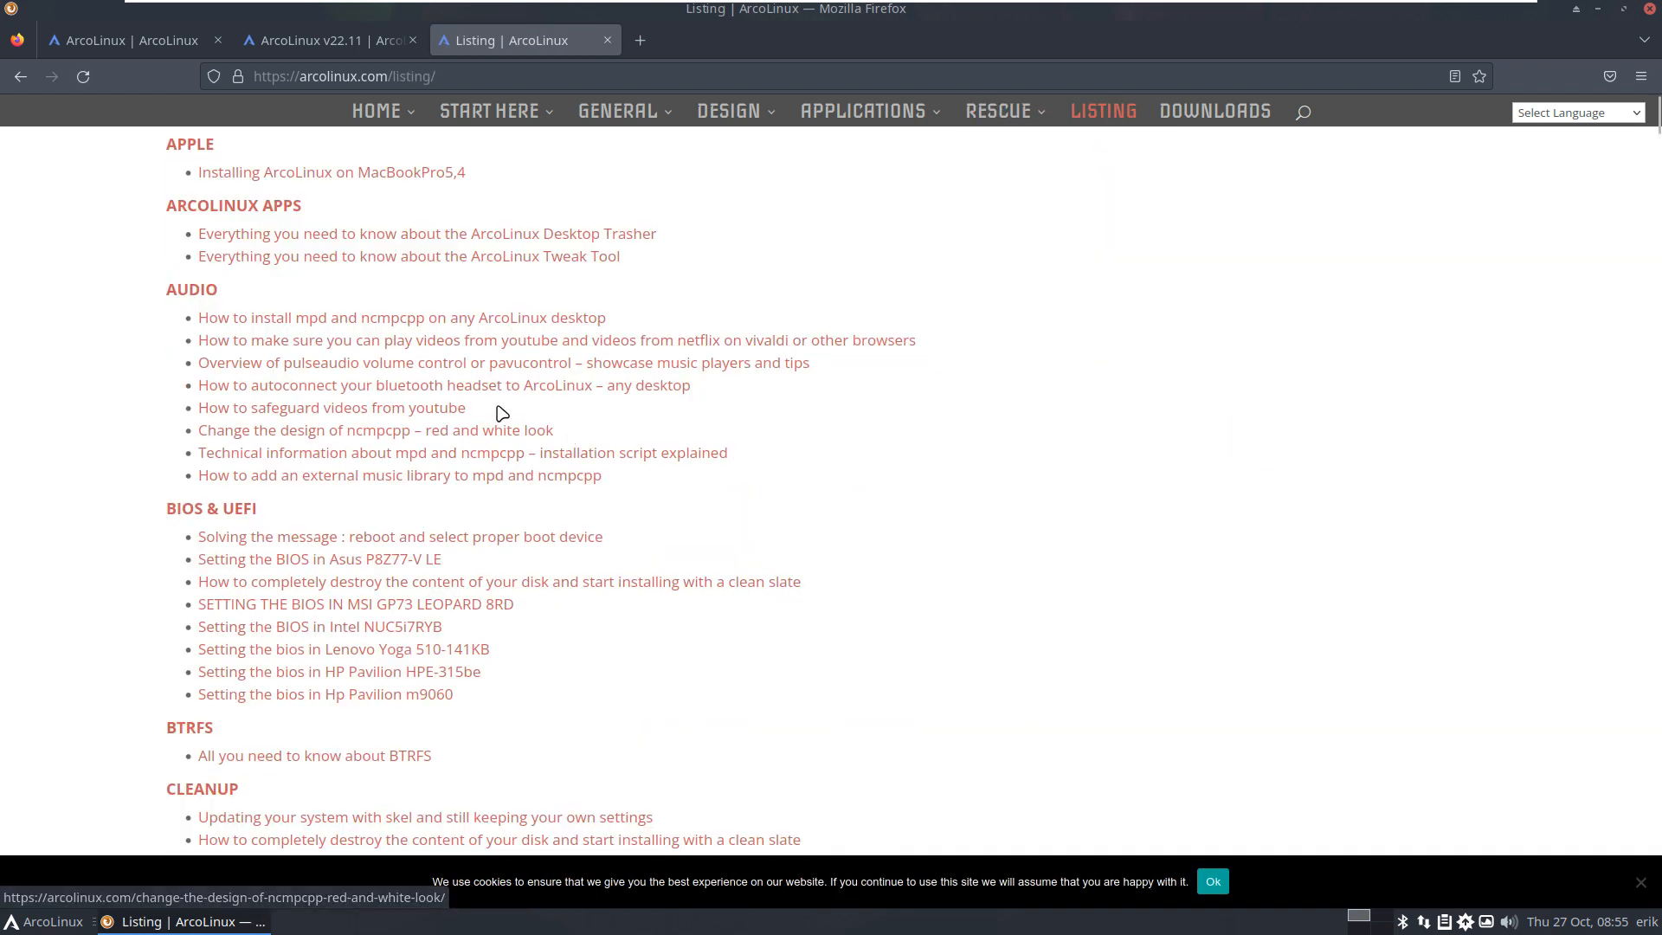
# Step: Find 'kernel' on the Listing page, stepping three matches to the KERNEL section, then open a new tab
pyautogui.scroll(-15, 502, 413)
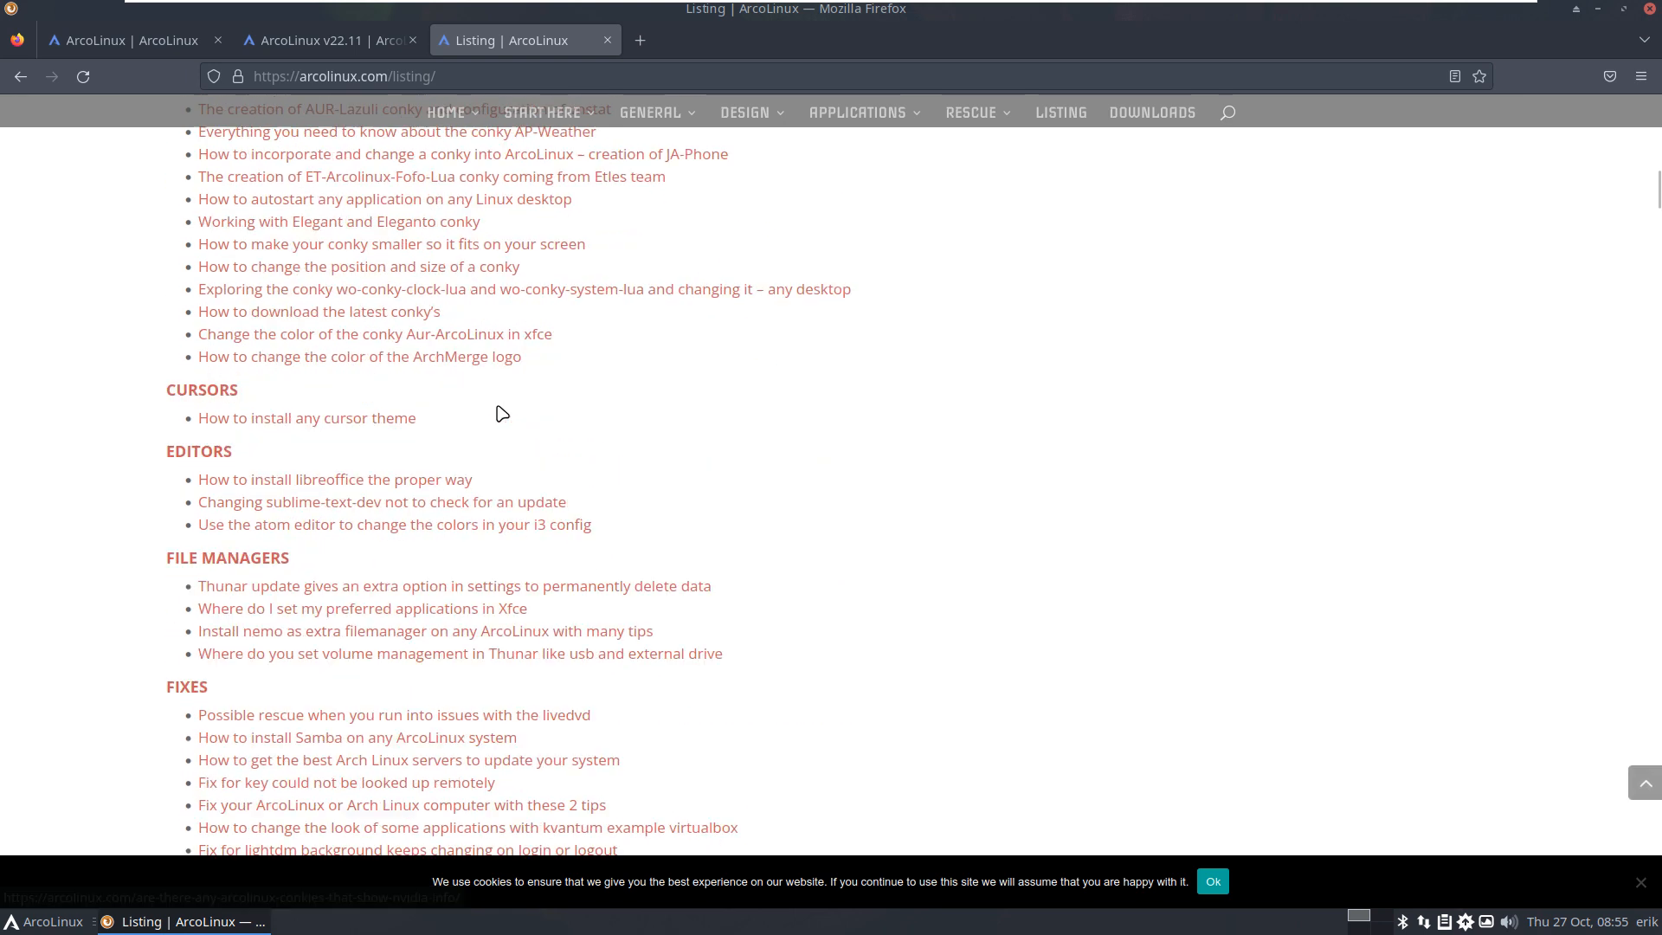
pyautogui.scroll(-20, 503, 413)
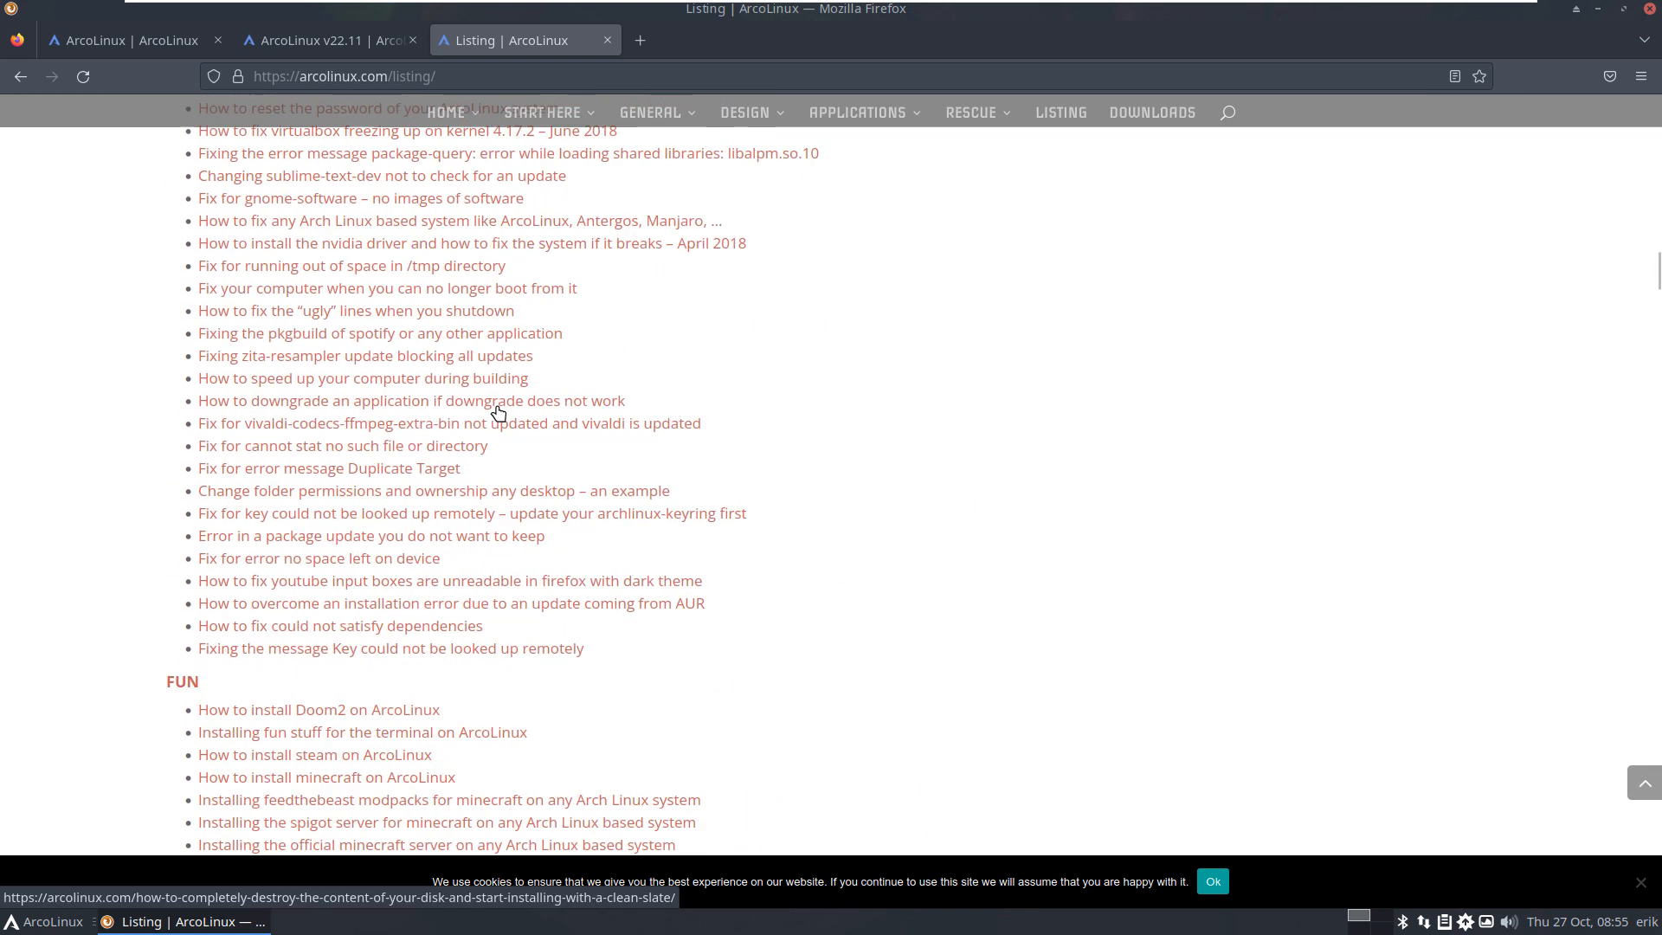
pyautogui.scroll(-20, 501, 413)
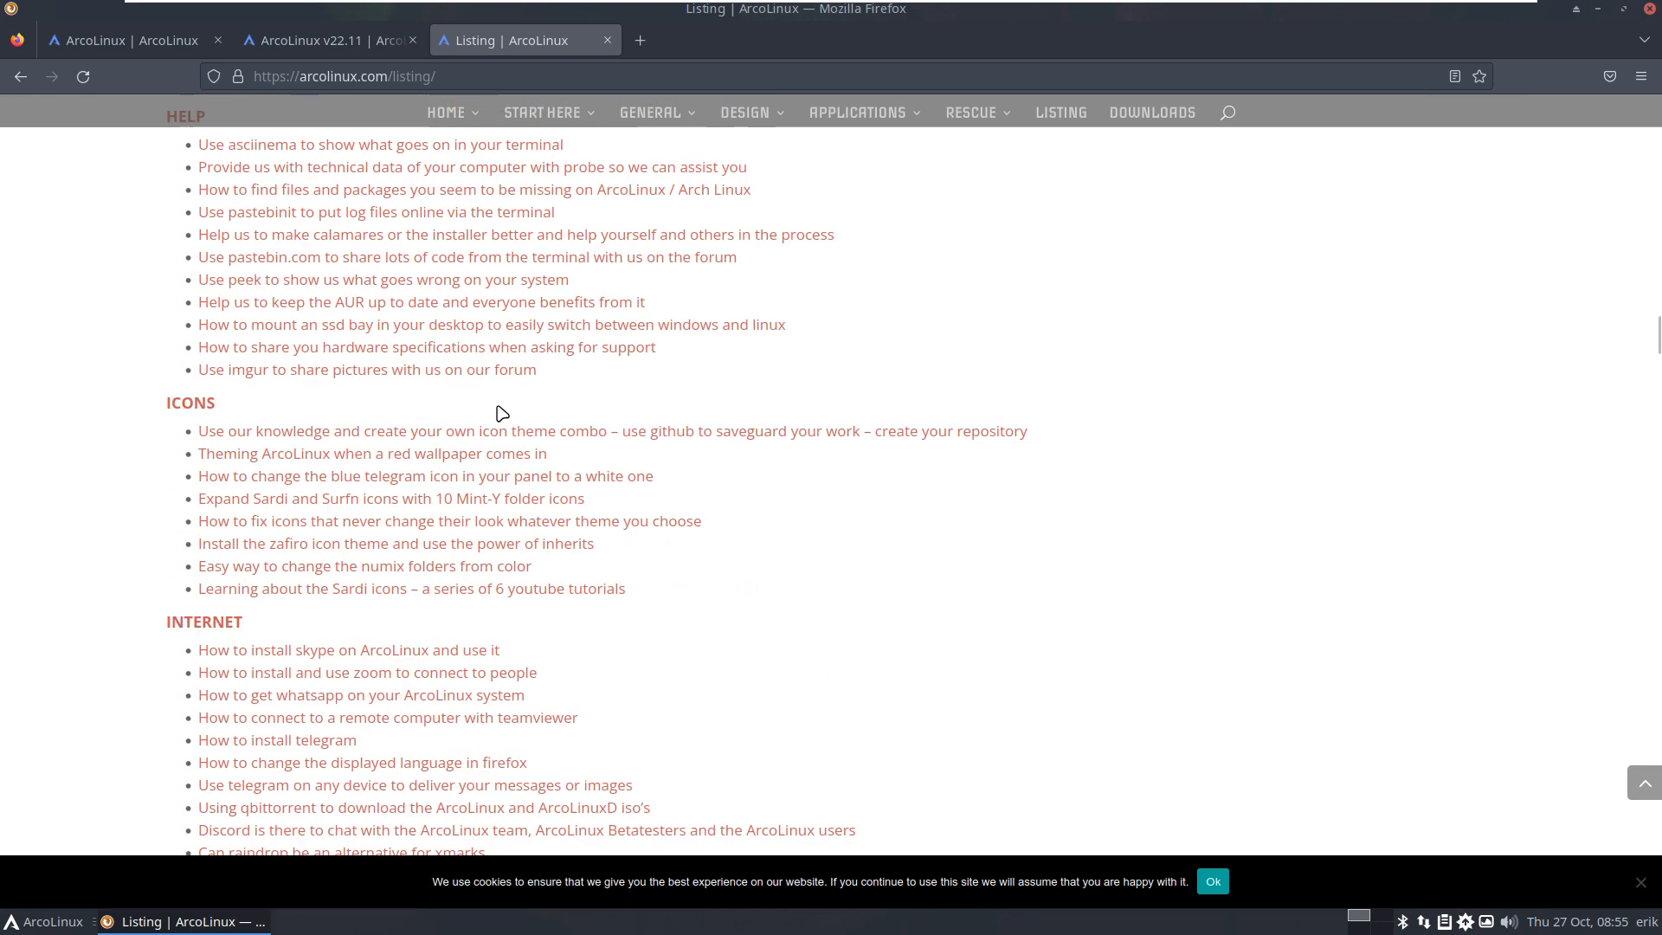
pyautogui.hotkey('ctrl', 'f')
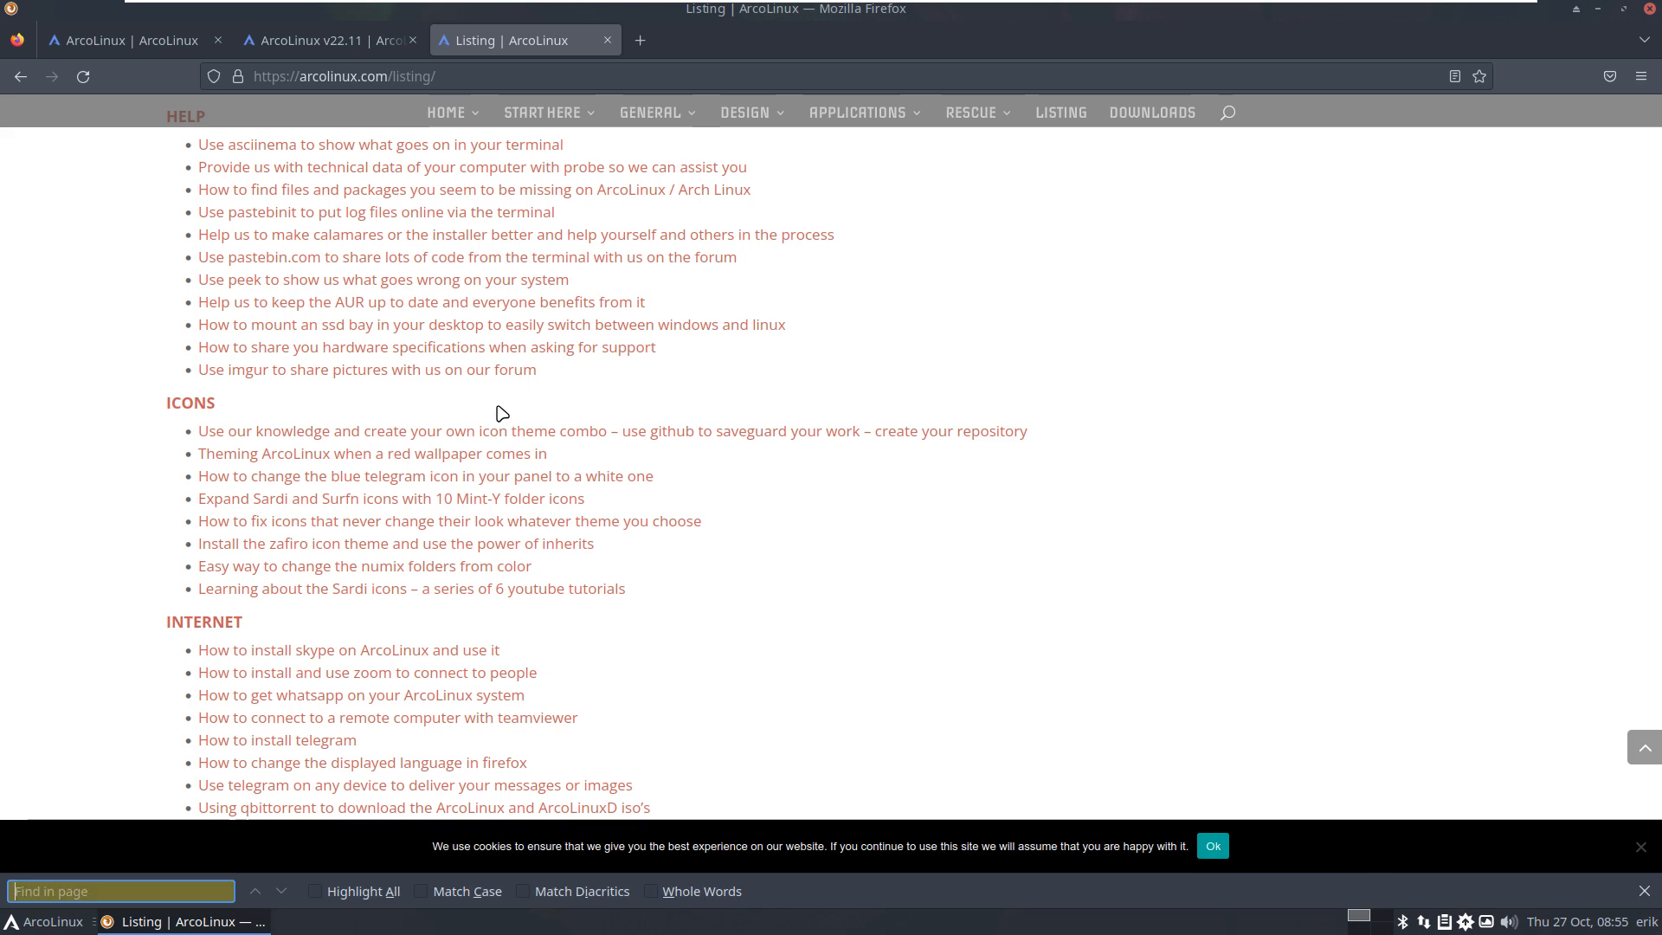
pyautogui.write('kernel')
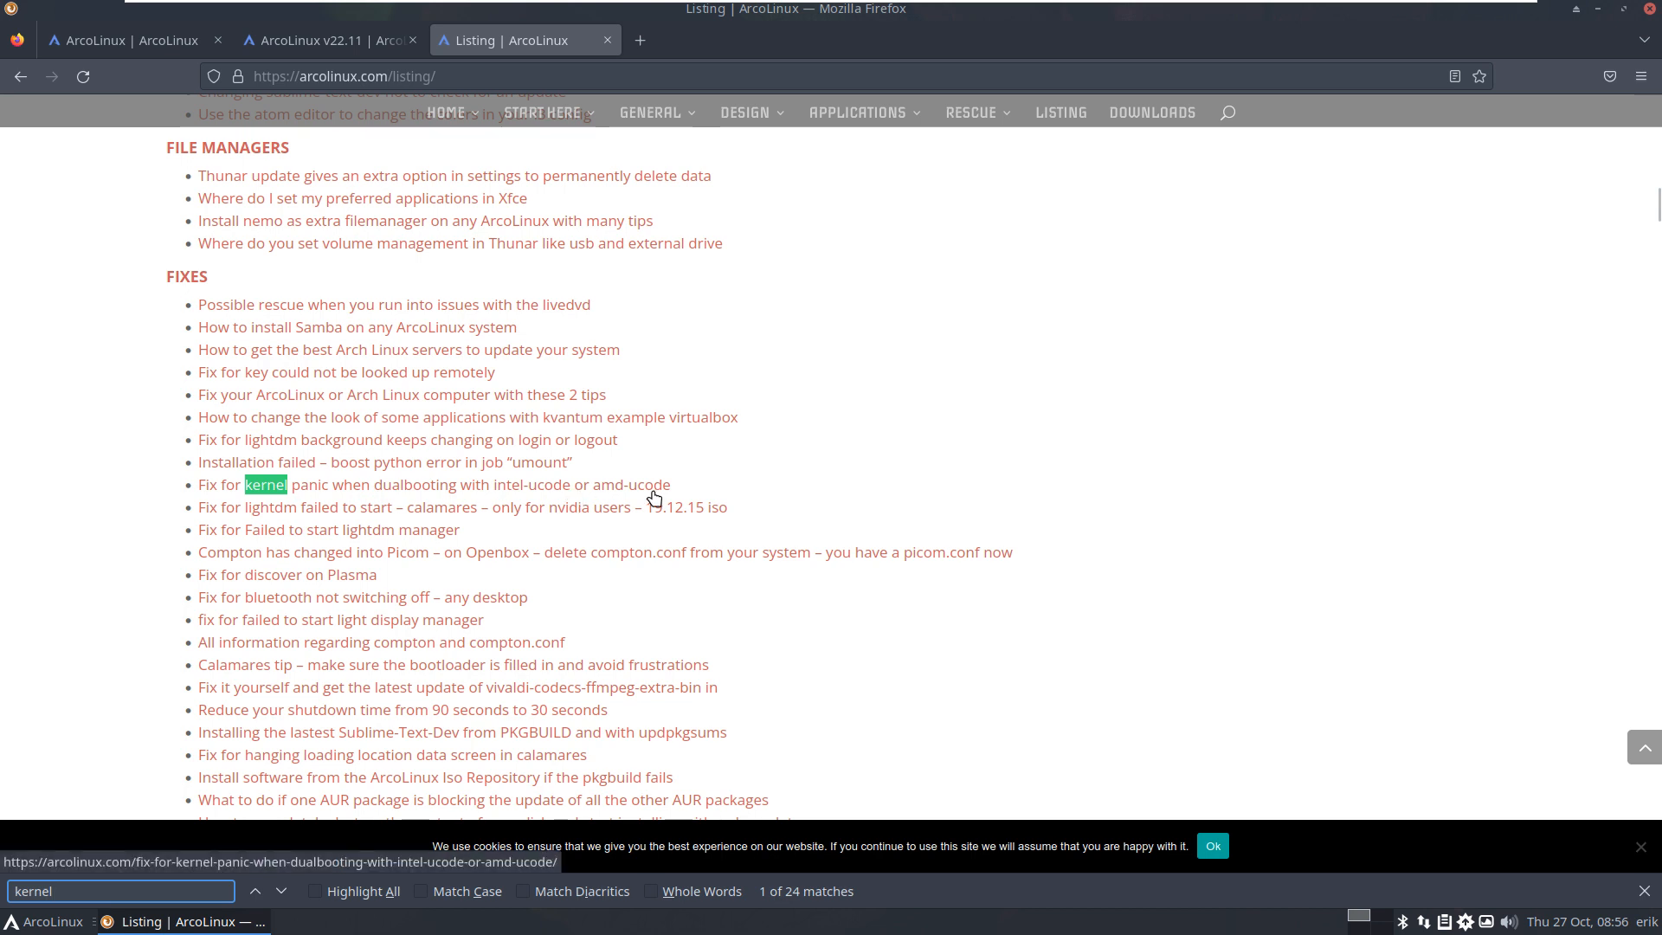
pyautogui.click(282, 892)
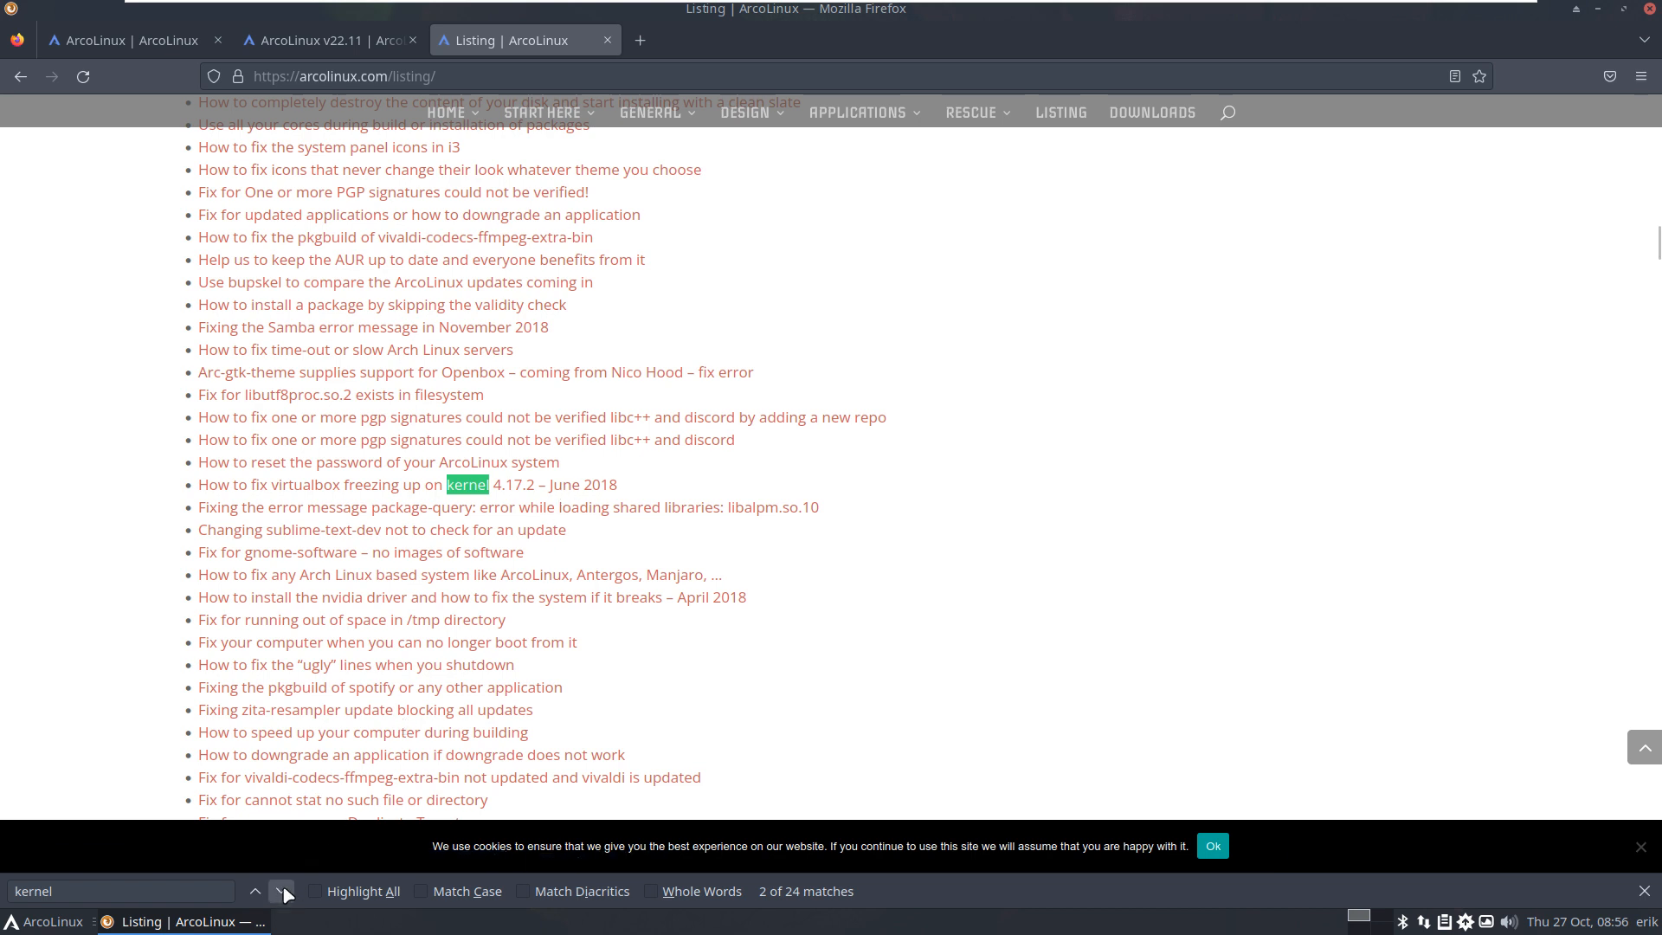
pyautogui.click(283, 892)
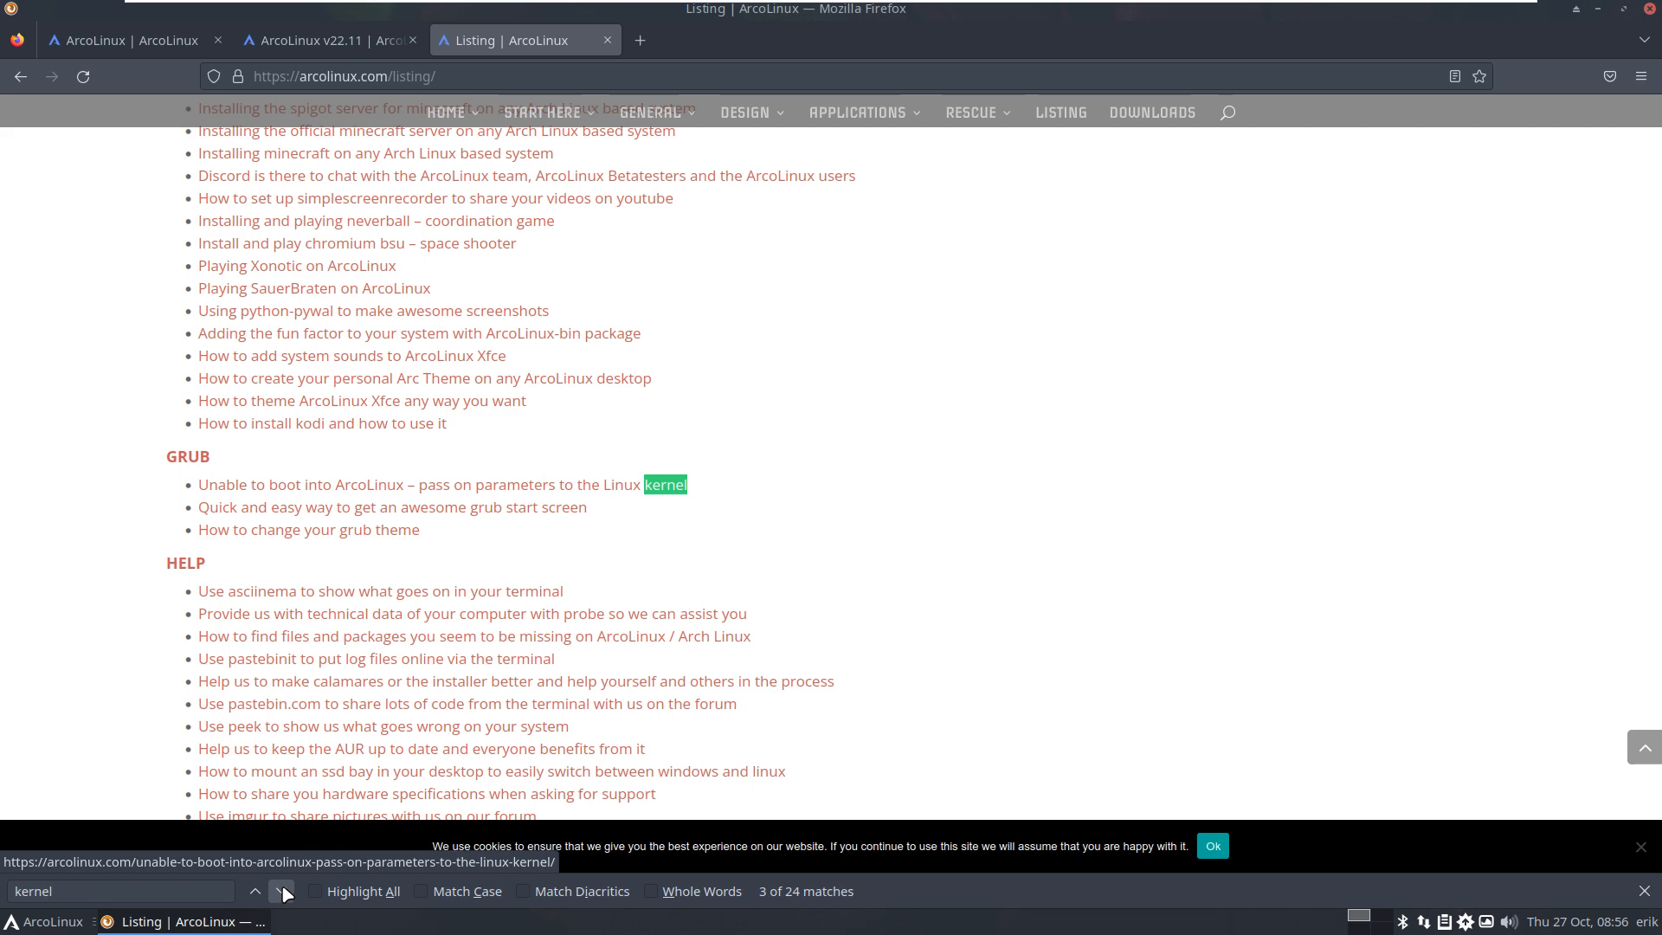
pyautogui.click(281, 892)
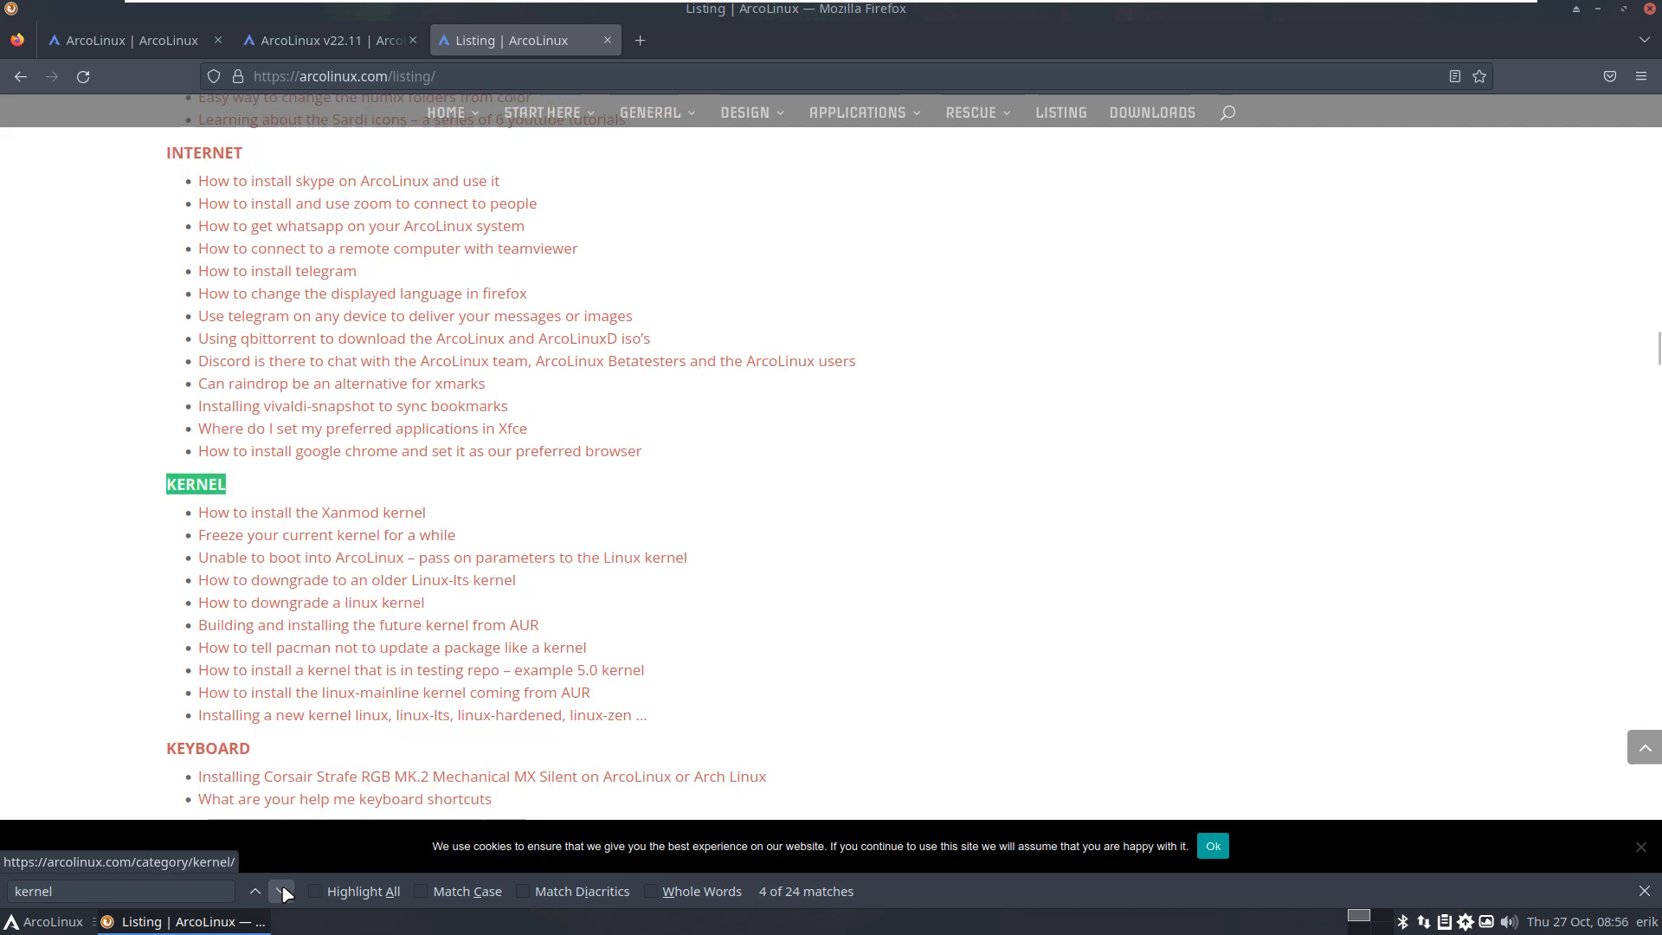
pyautogui.click(639, 42)
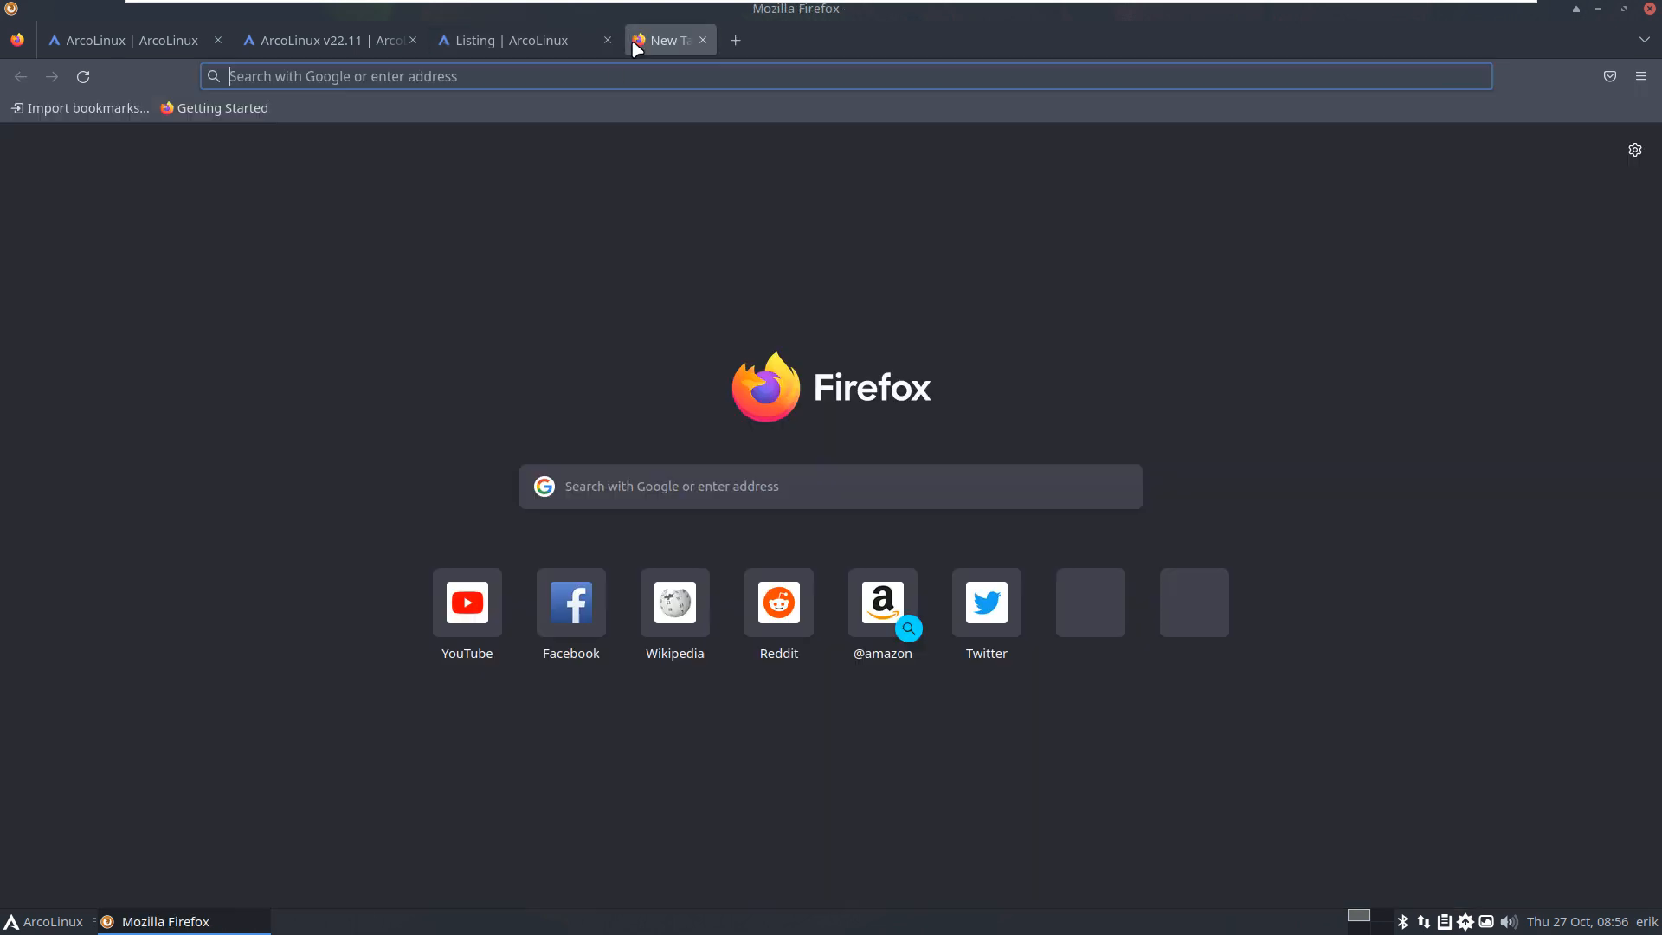
# Step: Search the web for 'youtube', go to YouTube, and accept all cookies
pyautogui.write('youtube')
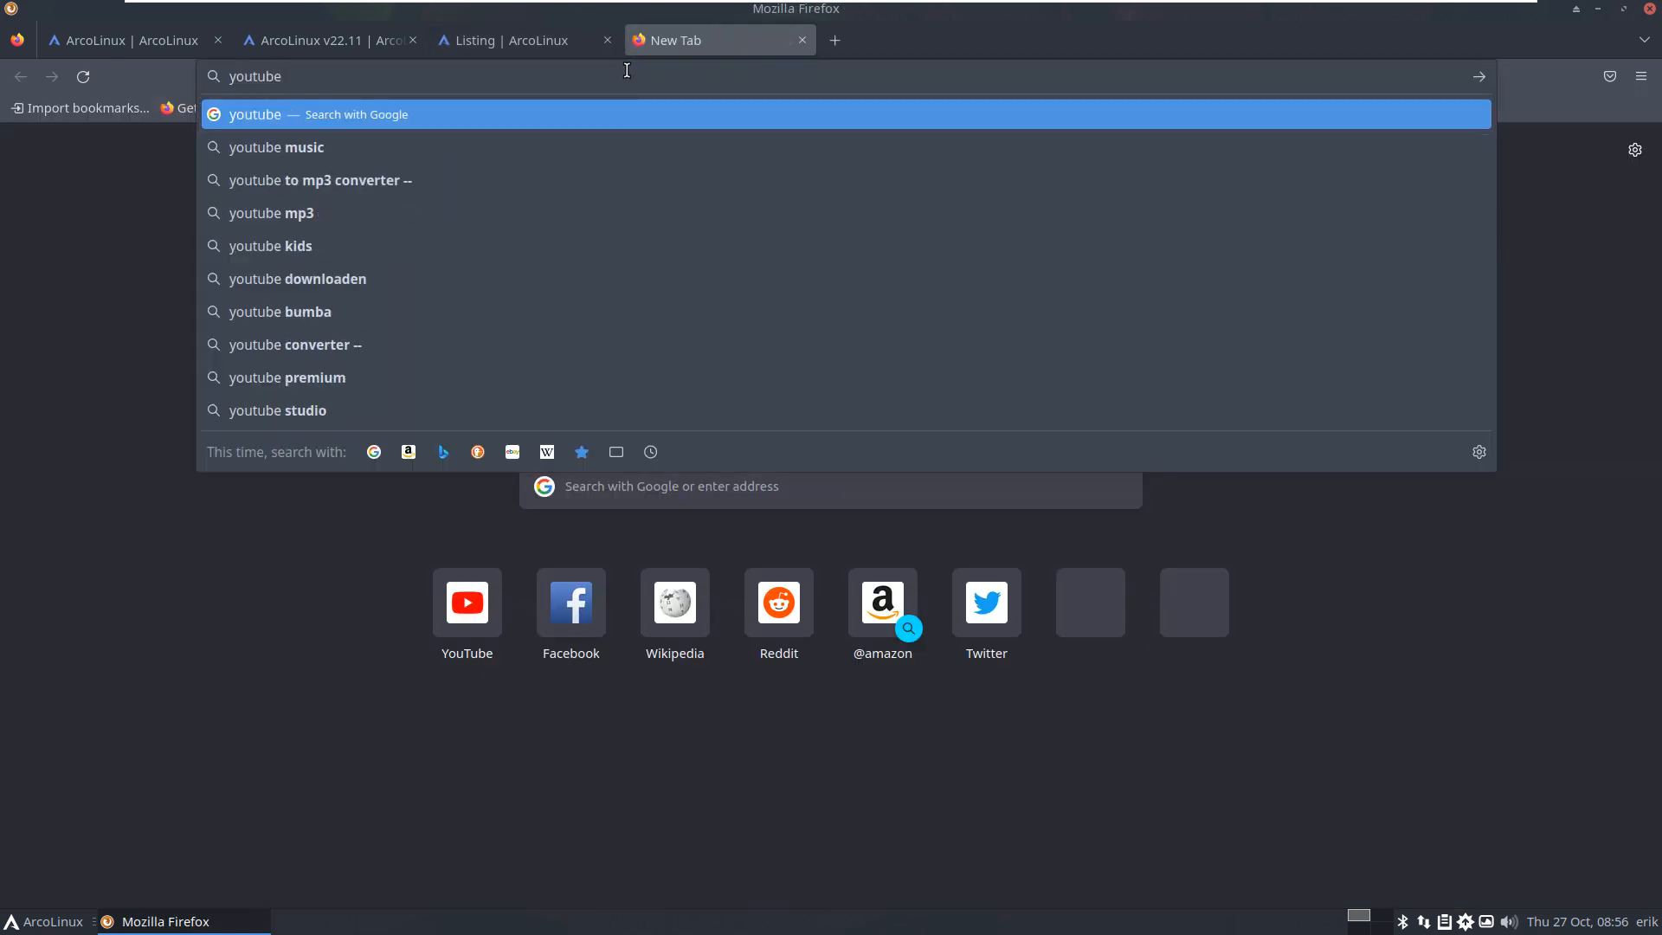
pyautogui.press('Return')
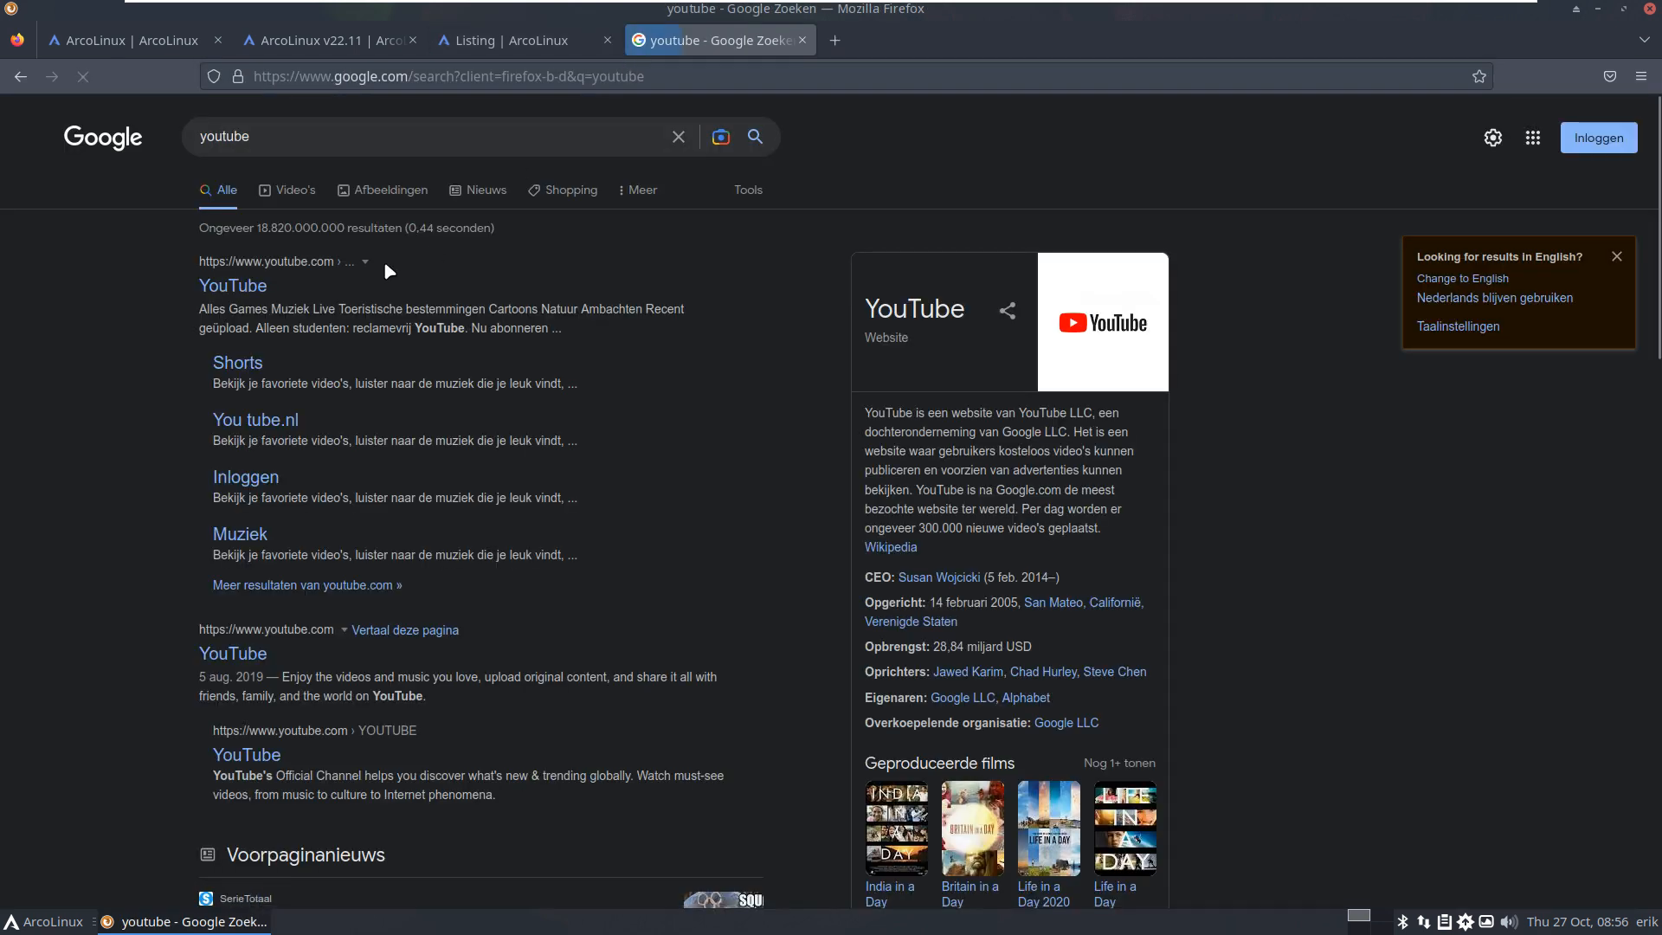
pyautogui.click(264, 289)
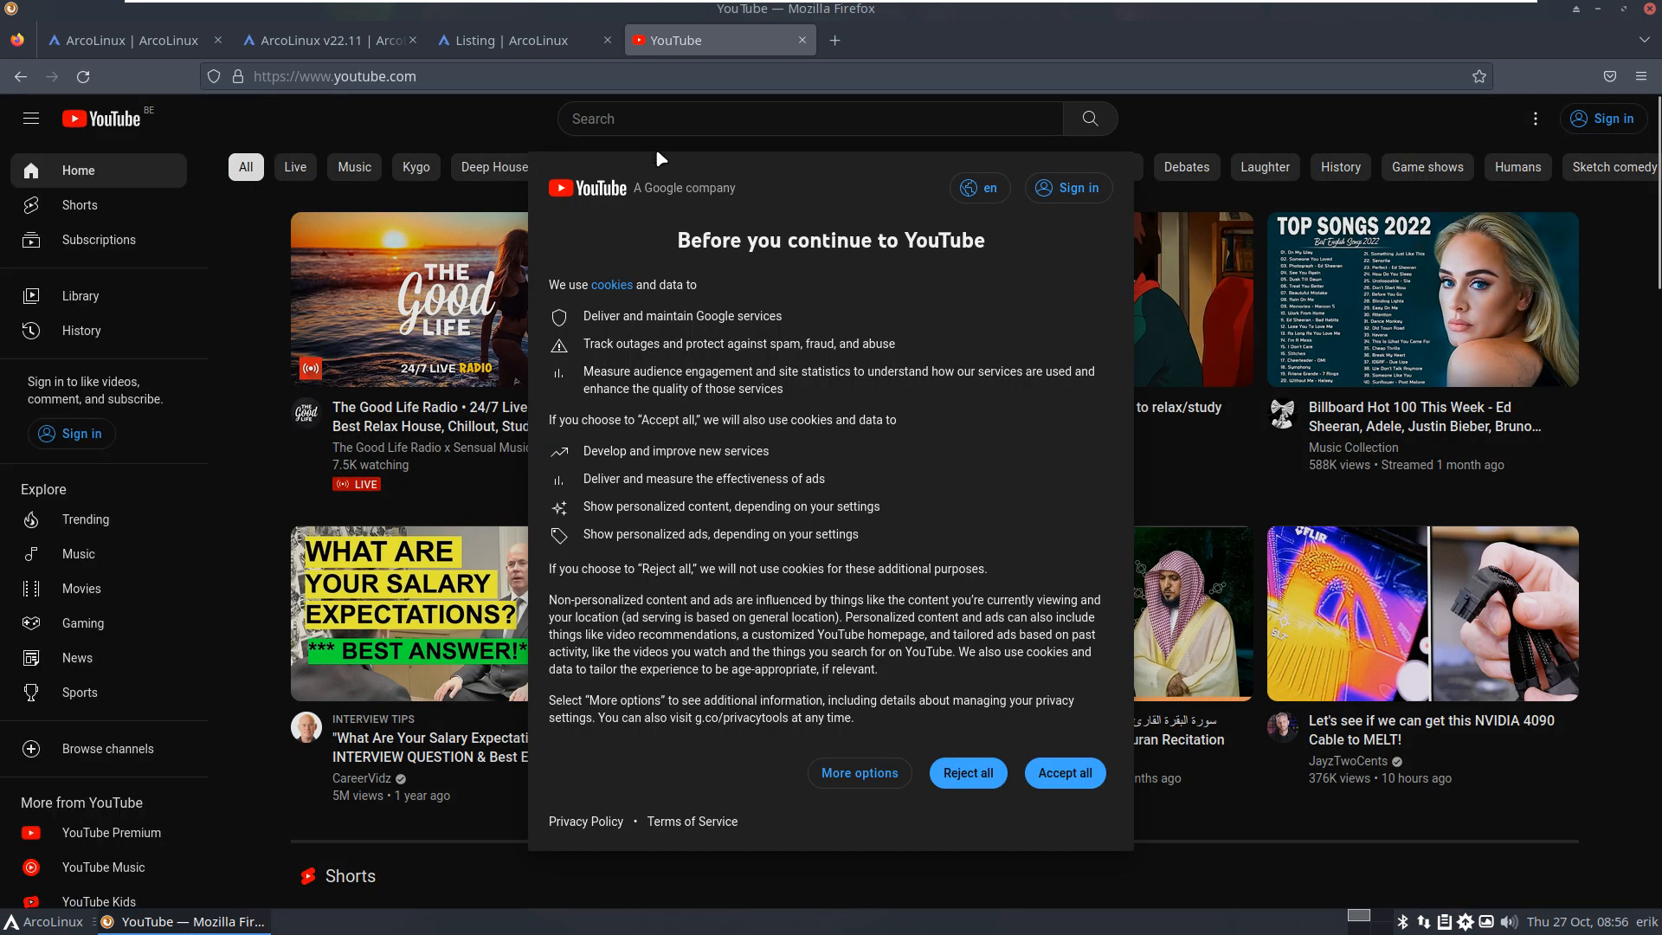
pyautogui.click(1076, 788)
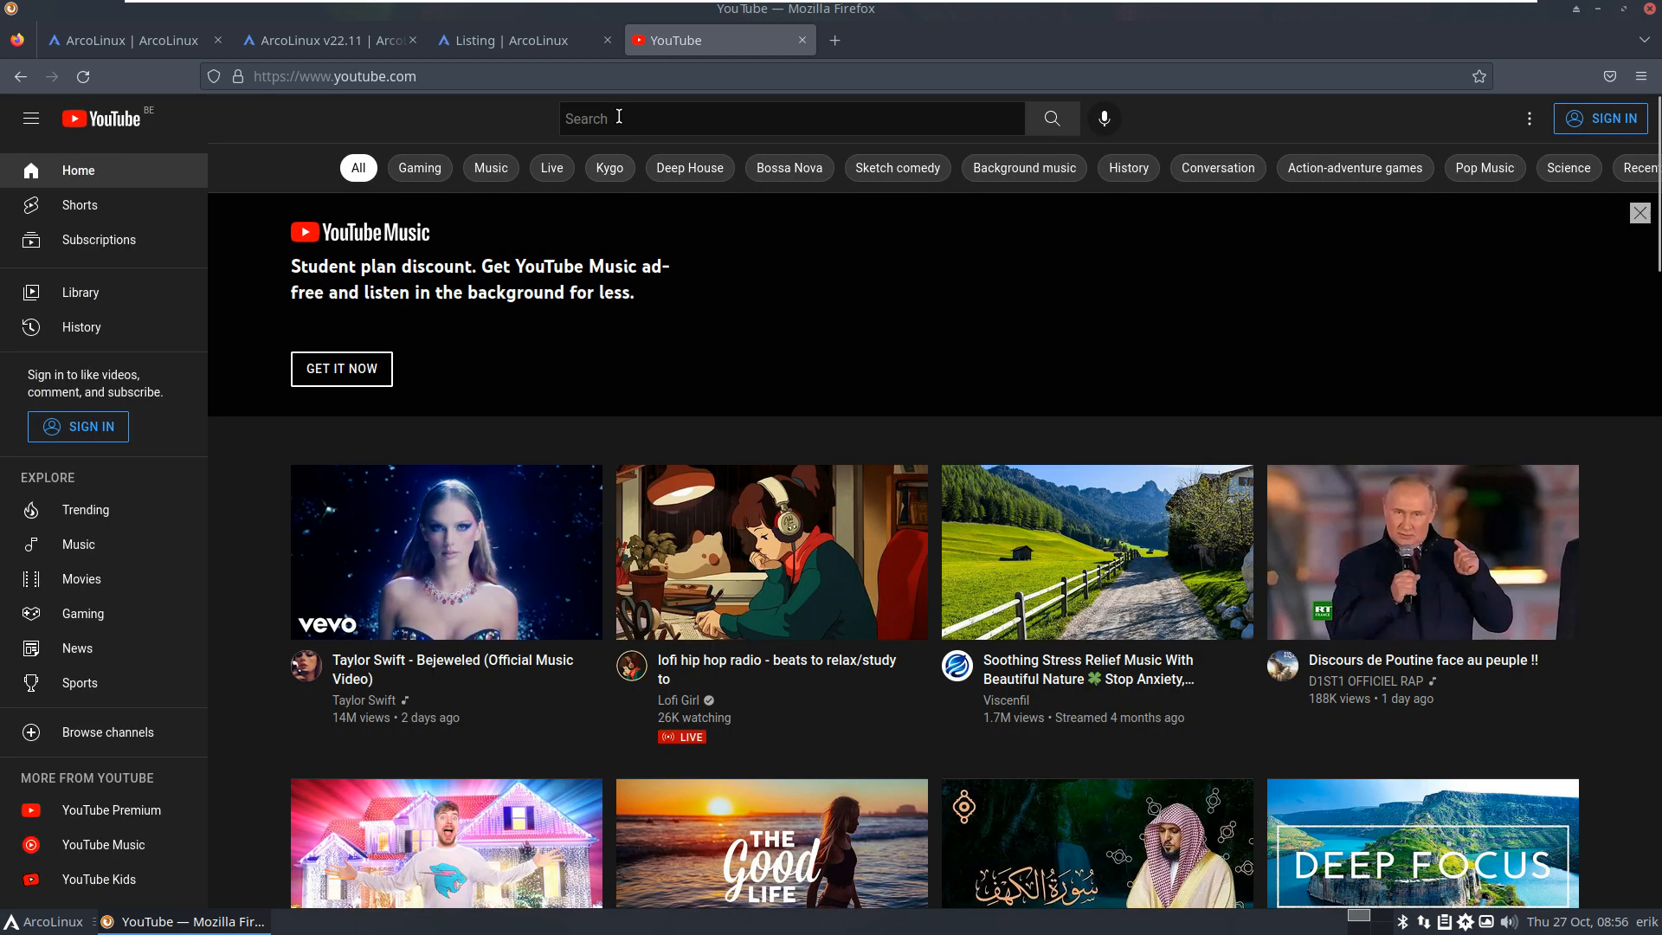
# Step: Search YouTube for 'arcolinux' and scroll the video results
pyautogui.click(619, 116)
pyautogui.write('a')
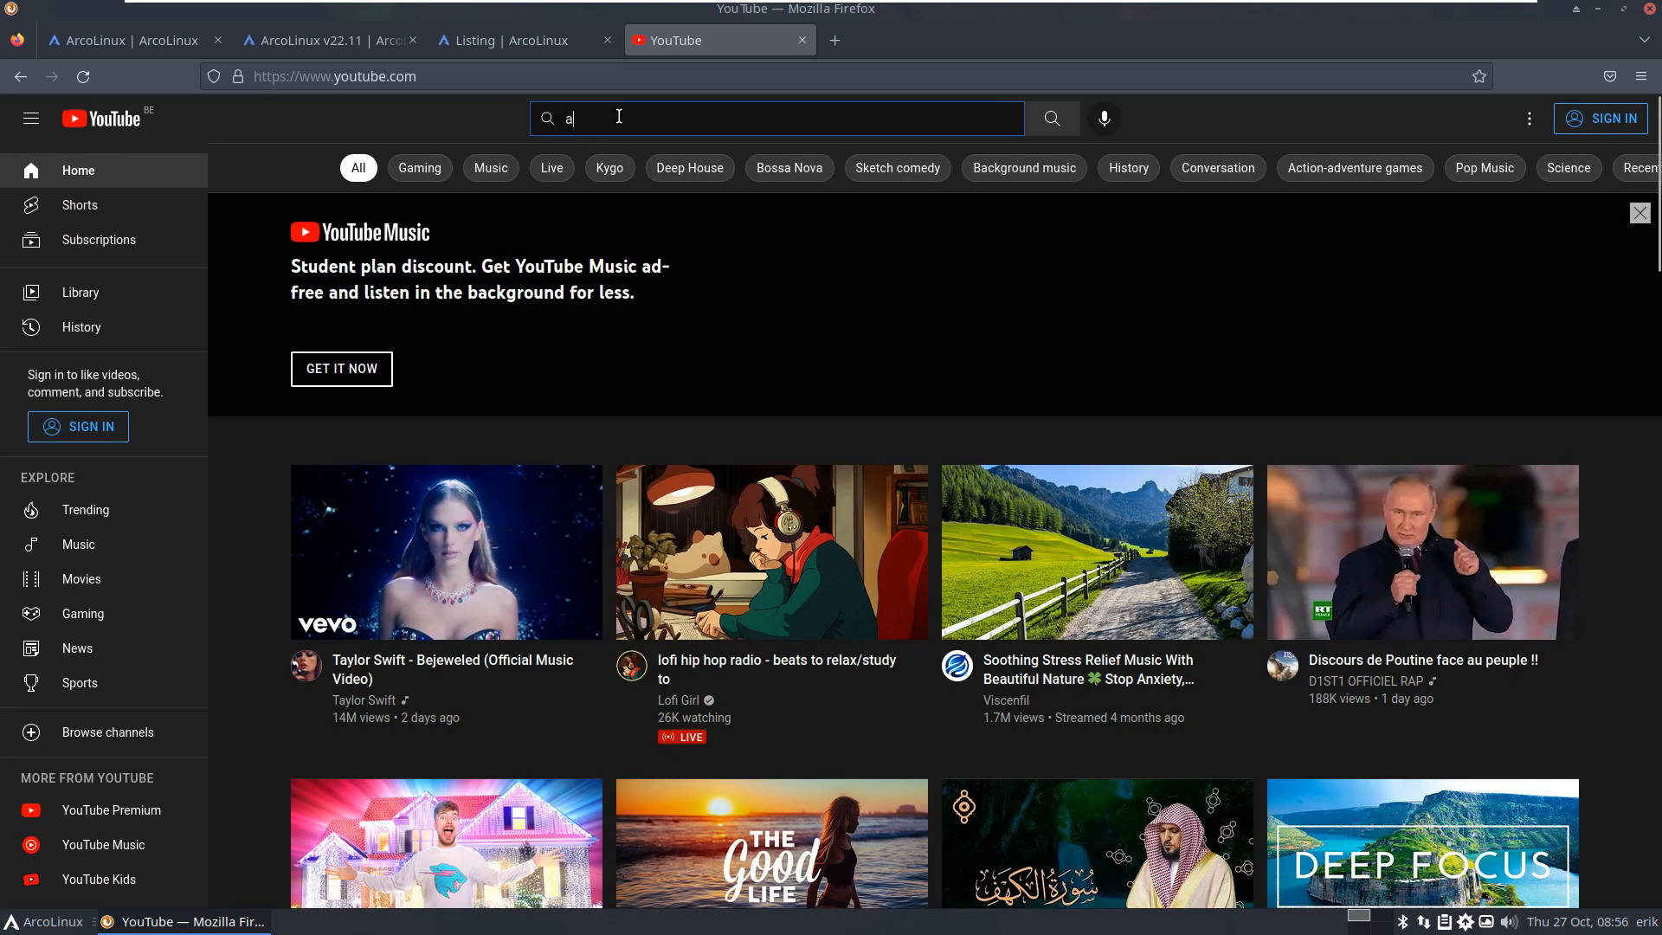
pyautogui.write('rcolinux')
pyautogui.press('Return')
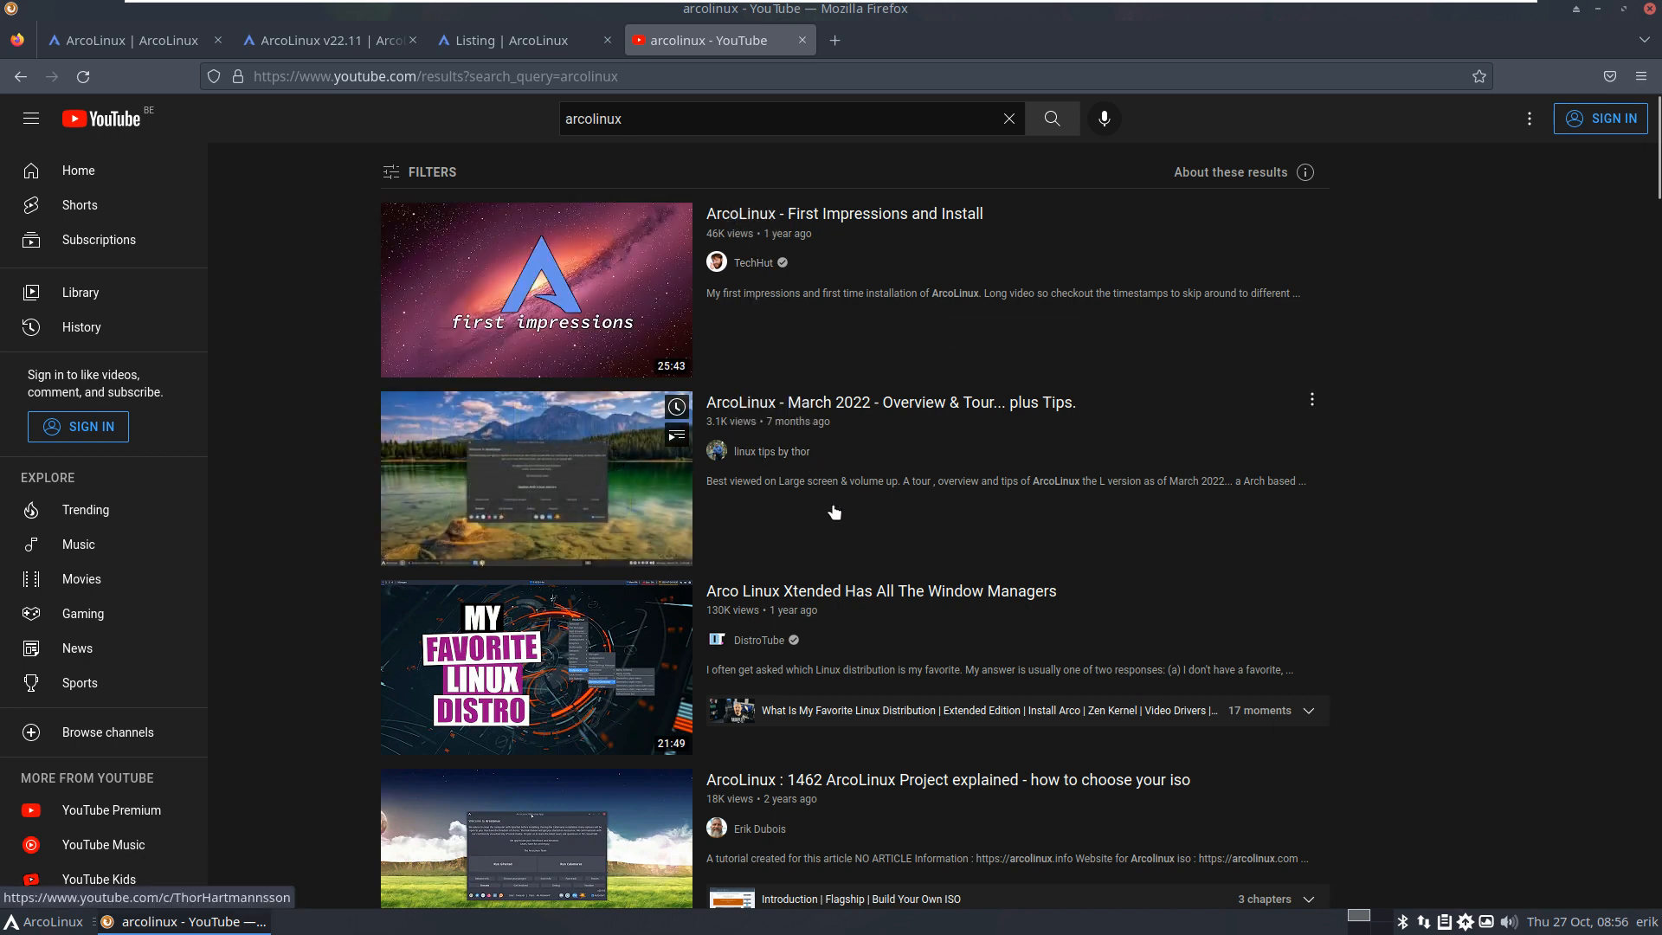
pyautogui.scroll(-5, 890, 533)
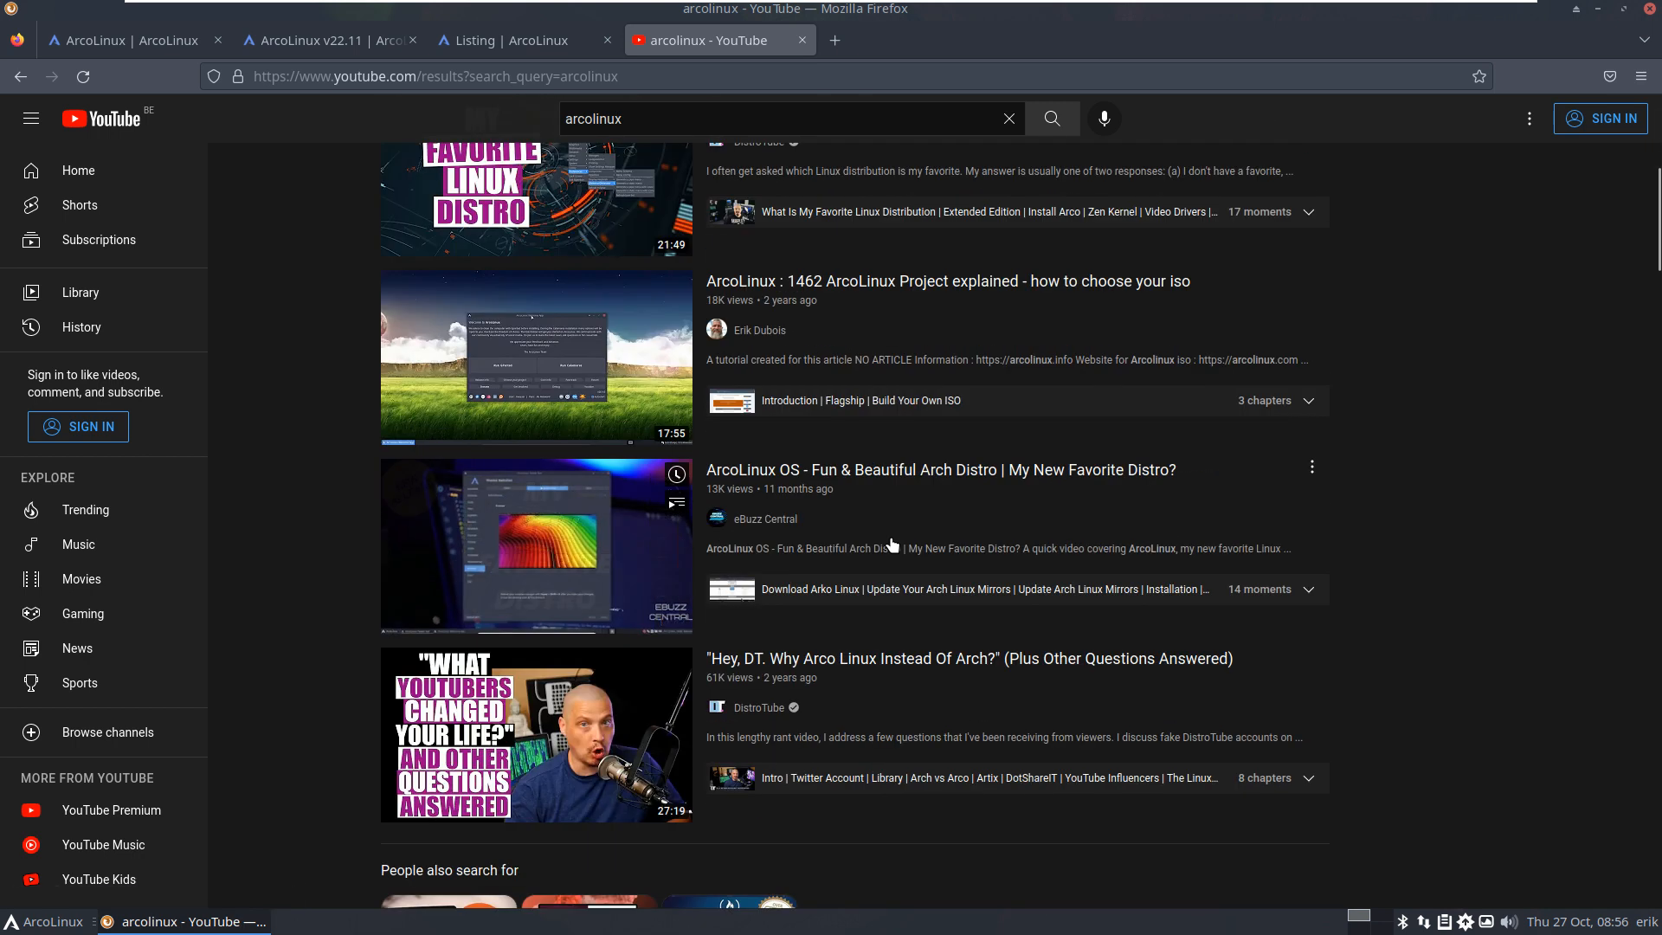
# Step: Search the ArcoLinux tutorial channel for 'kernel zen', then bring up the desktop application menu
pyautogui.click(760, 331)
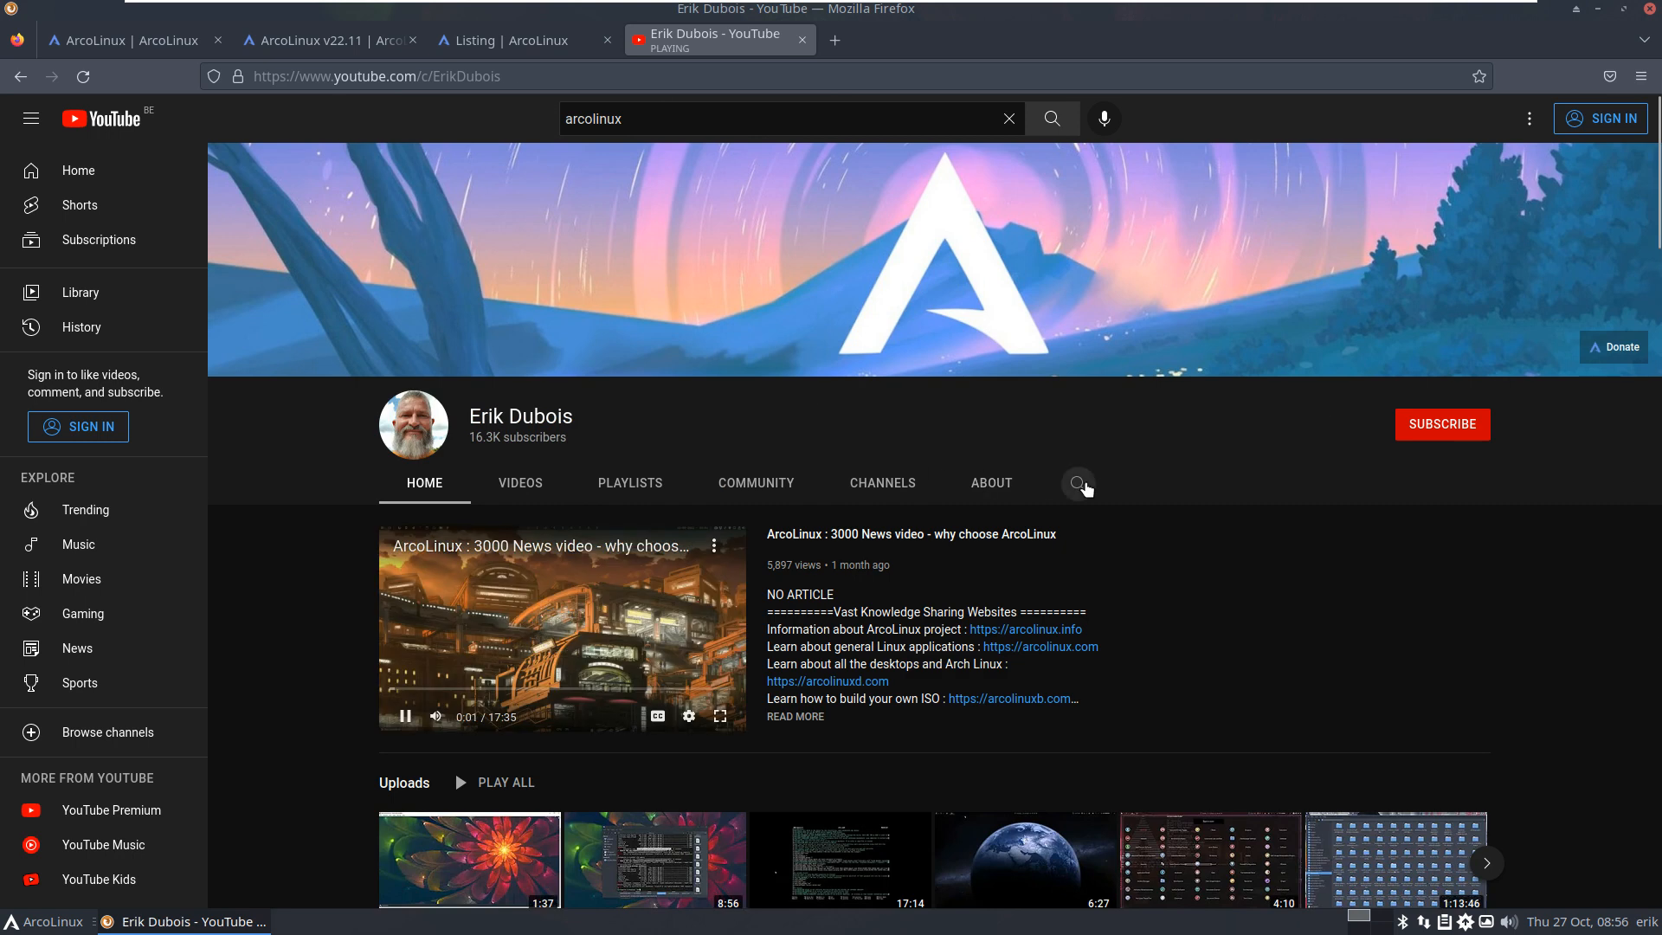
pyautogui.write('kern')
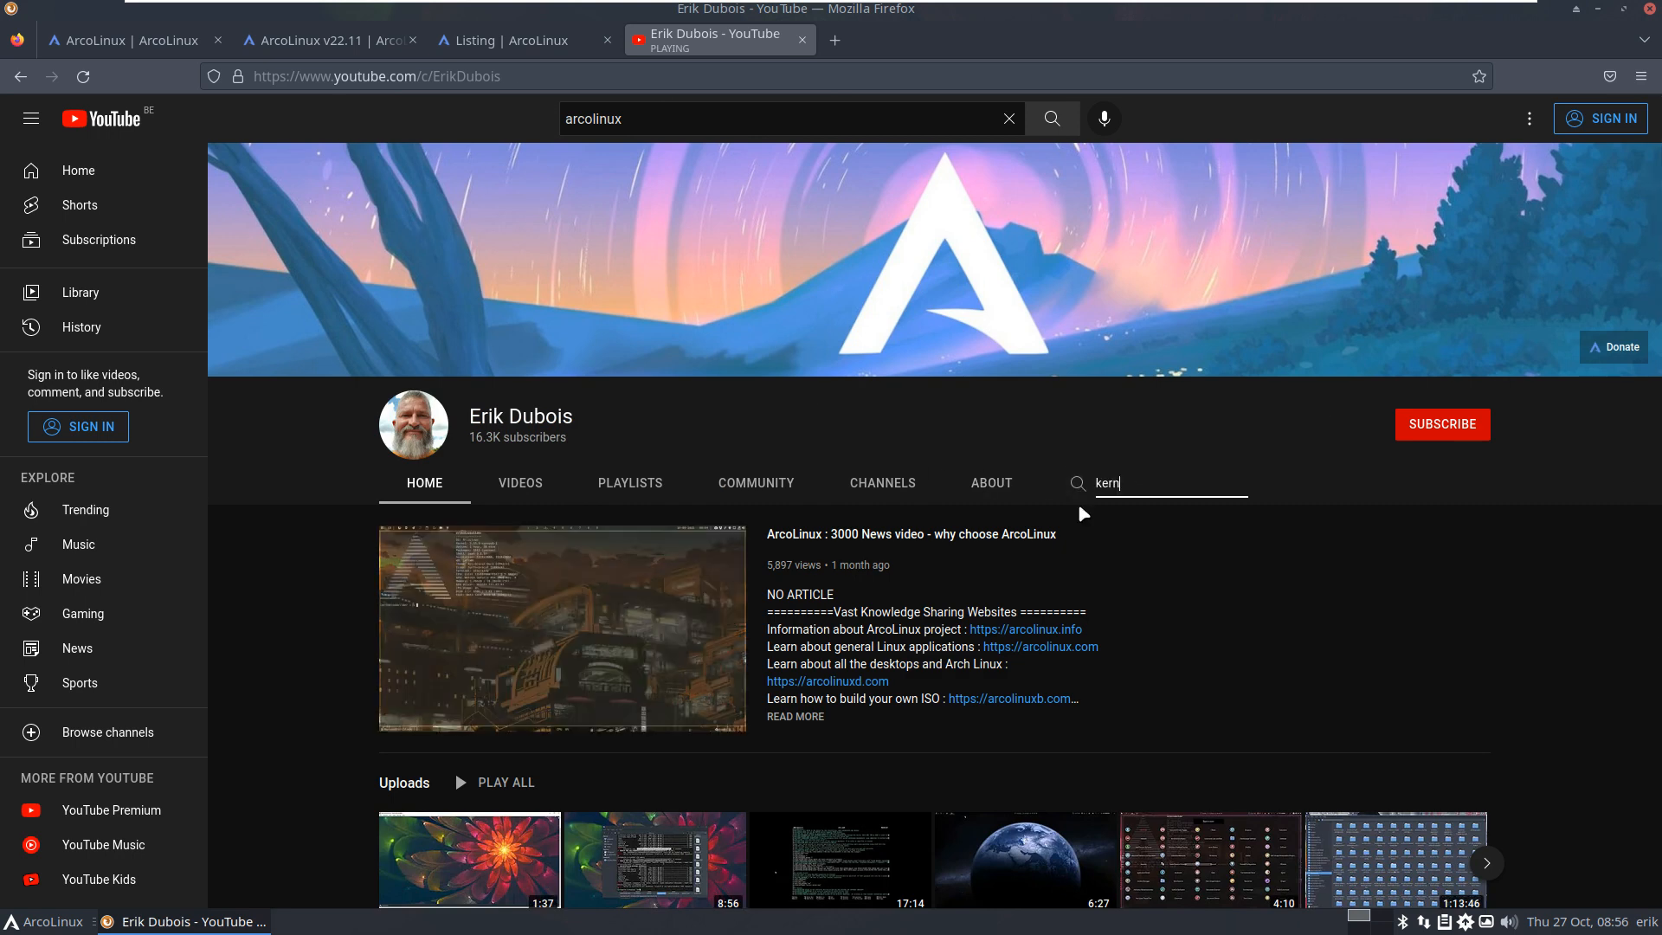
pyautogui.write('el zen')
pyautogui.press('Return')
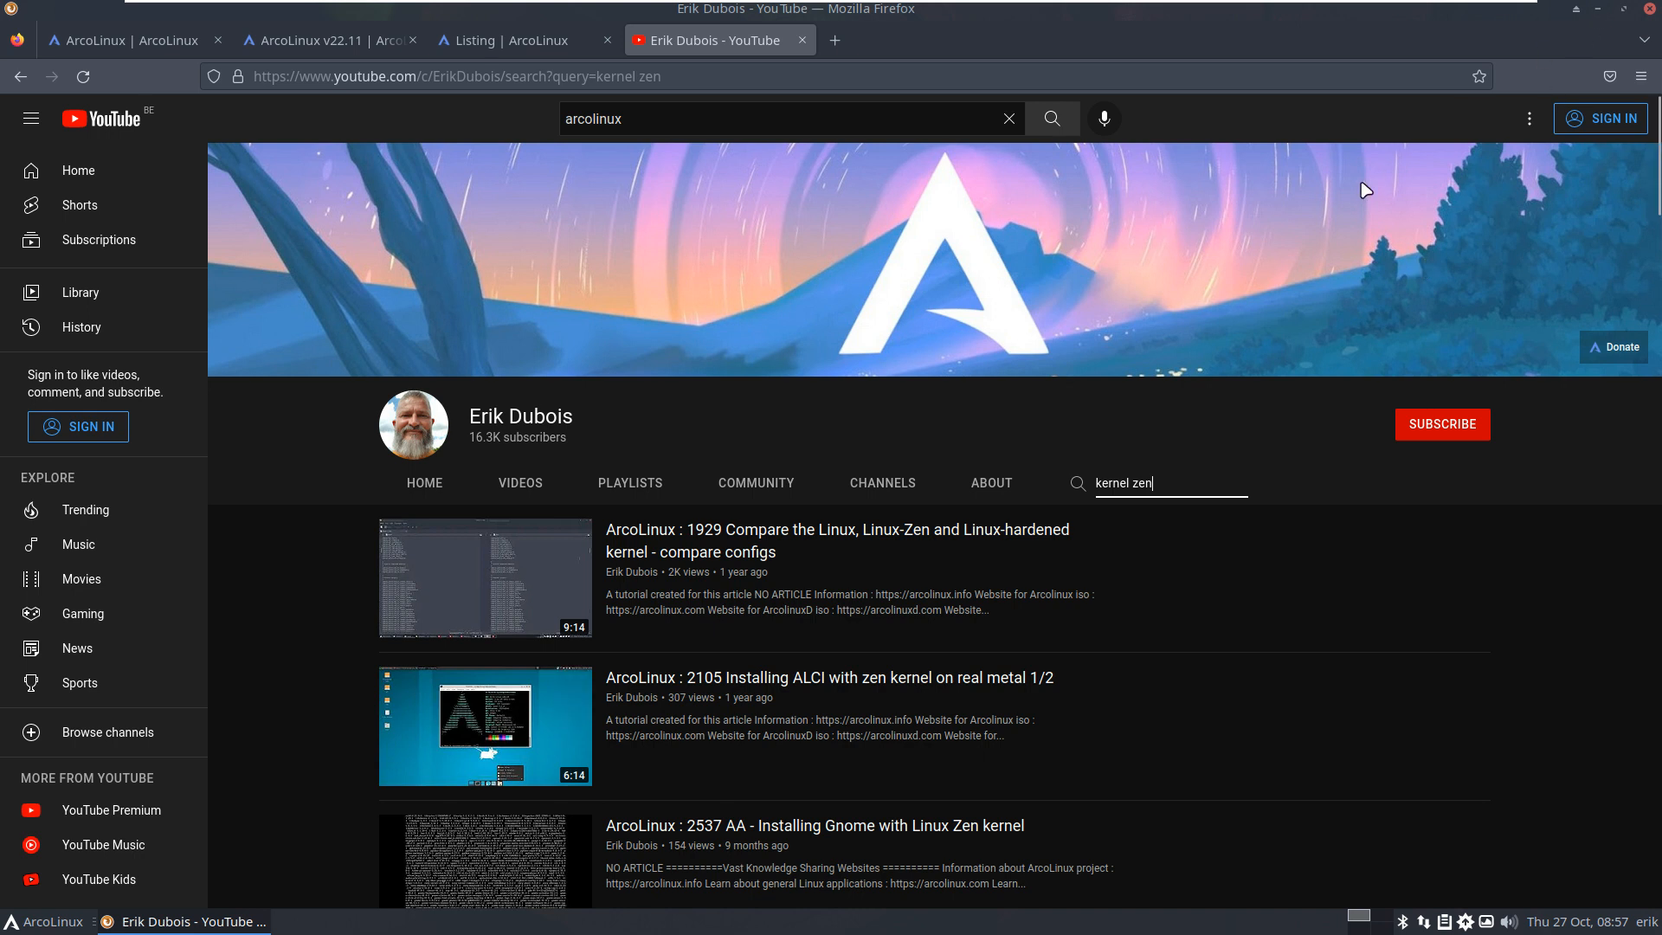
pyautogui.click(53, 927)
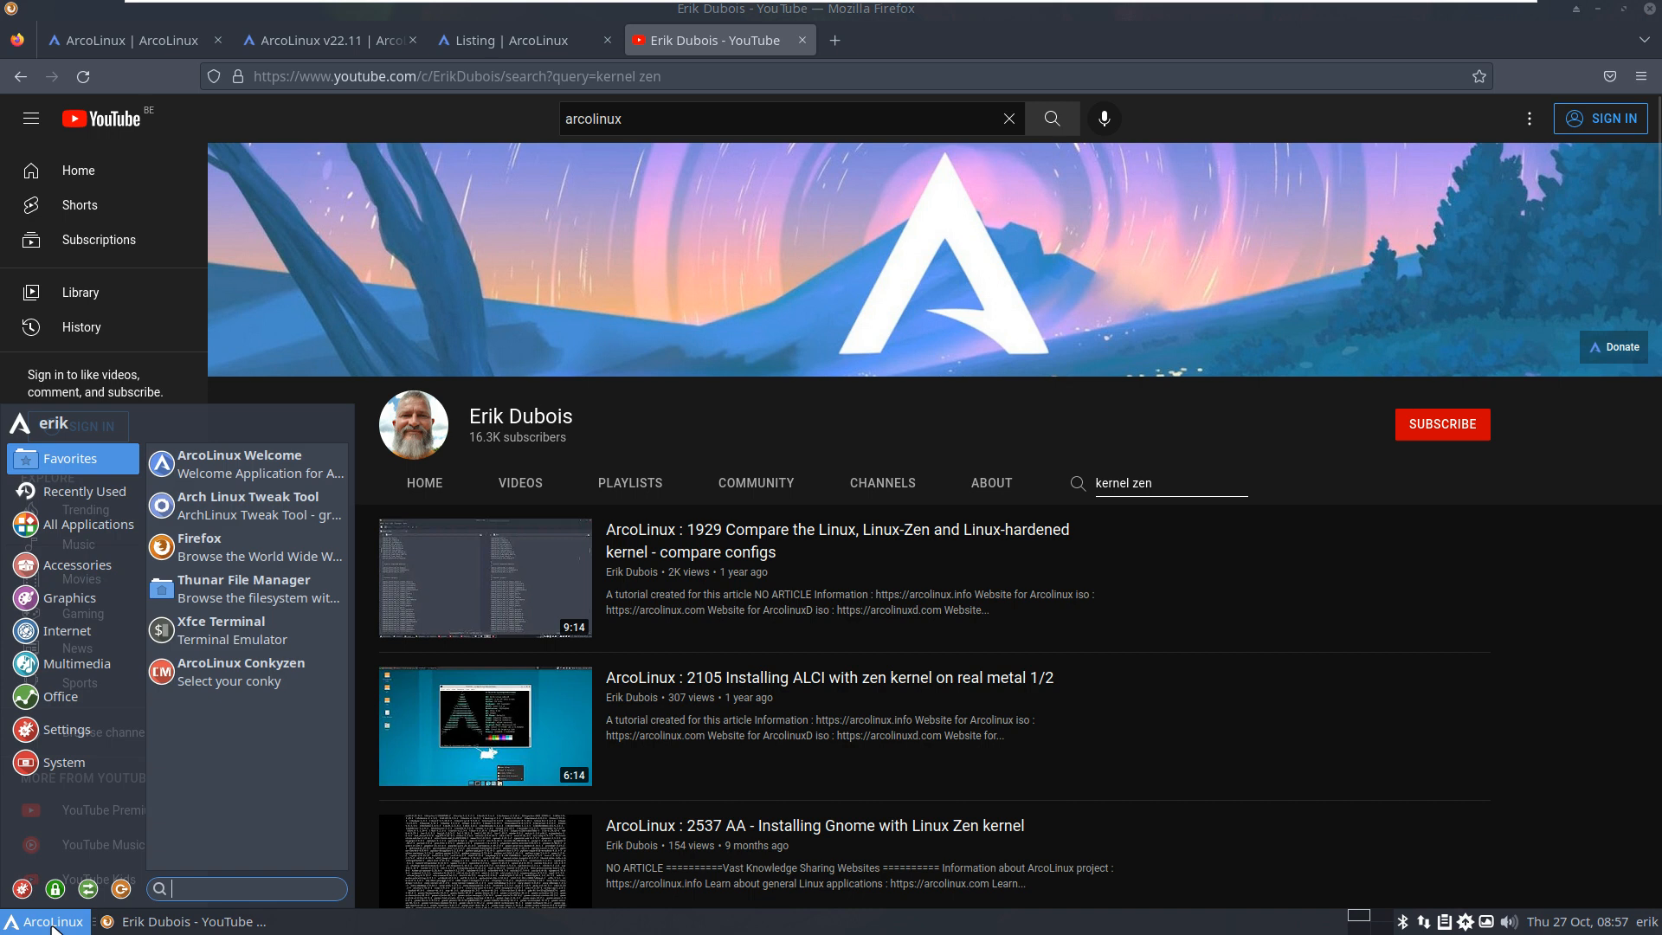